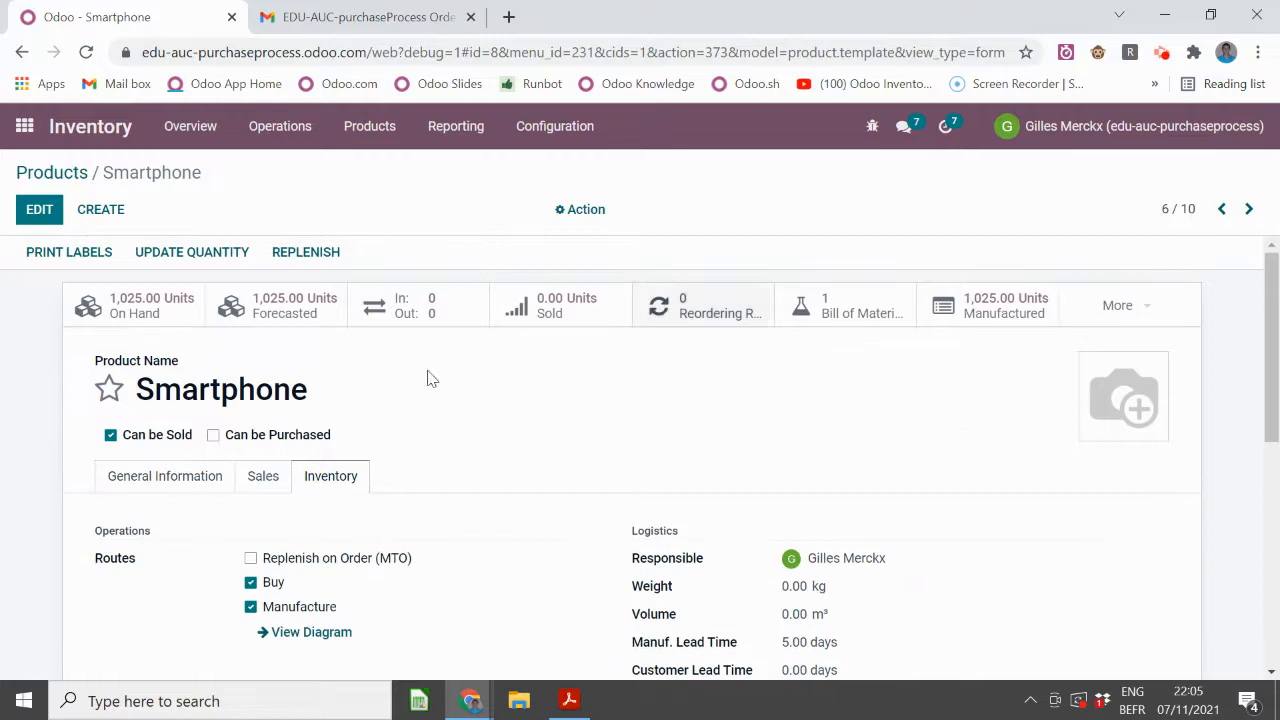
- Remove the Buy route from Smartphone so it is only manufactured
{"action": "left_click", "coordinate": [30, 211]}
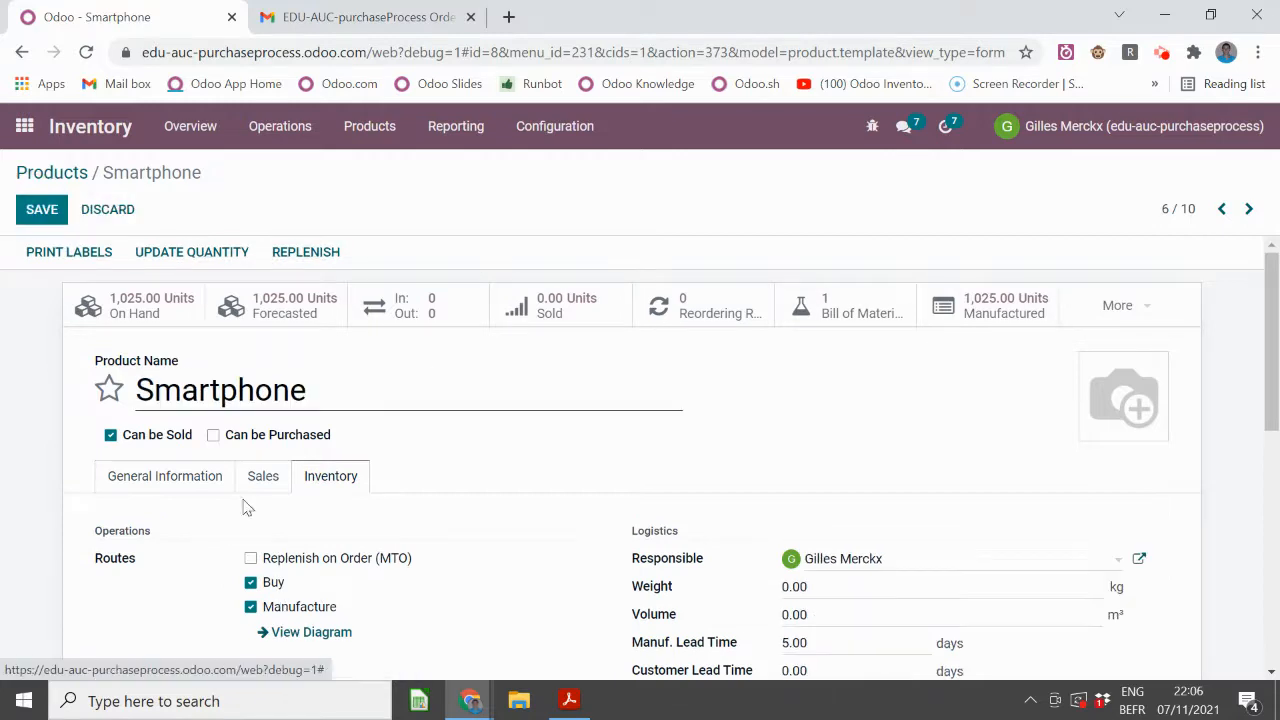
{"action": "left_click", "coordinate": [250, 482]}
{"action": "left_click", "coordinate": [38, 212]}
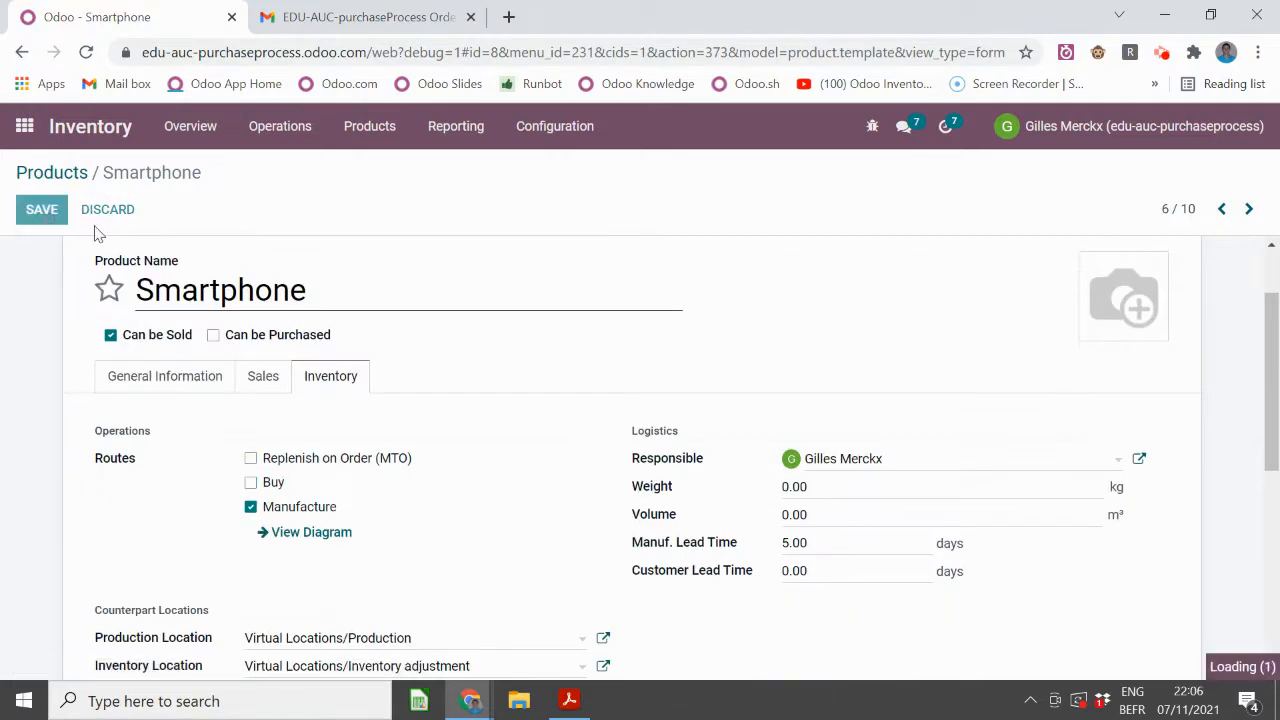
- Inspect the Smartphone bill of materials record, then go back to the full product catalogue
{"action": "left_click", "coordinate": [835, 328]}
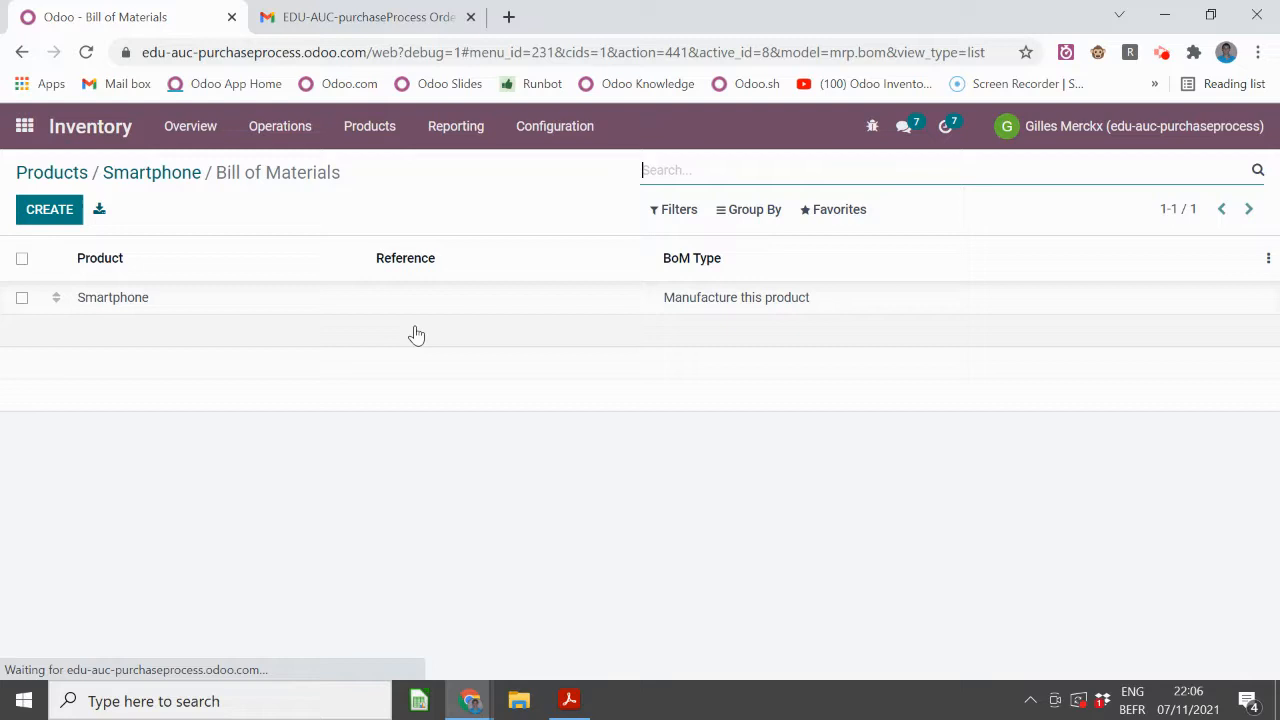
{"action": "left_click", "coordinate": [280, 297]}
{"action": "scroll", "coordinate": [426, 350], "scroll_direction": "down", "scroll_amount": 1}
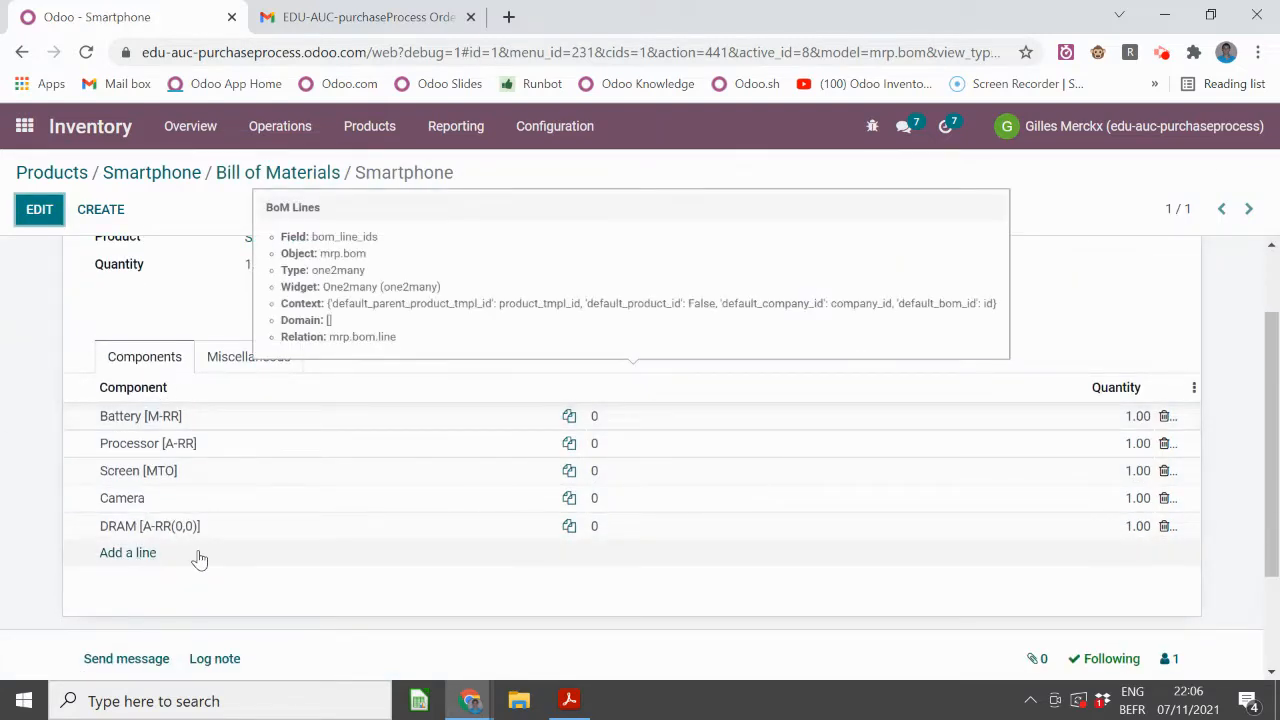
{"action": "left_click", "coordinate": [1162, 52]}
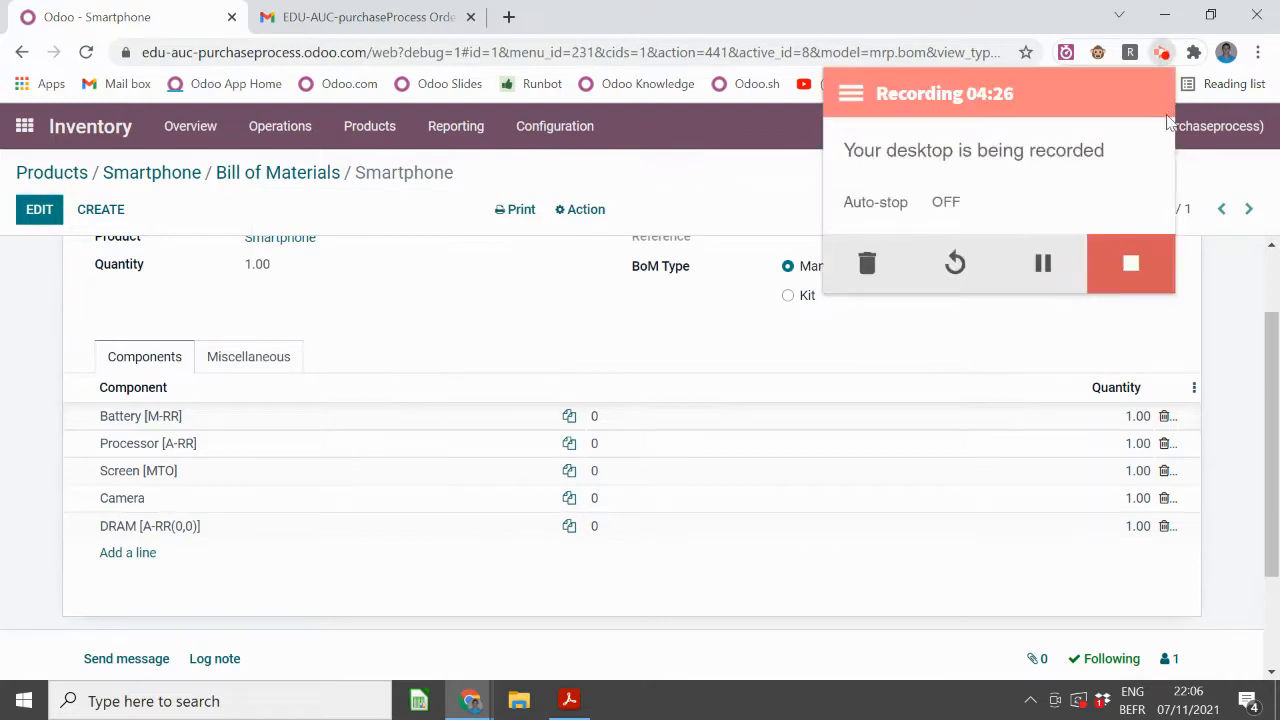
{"action": "left_click", "coordinate": [47, 172]}
{"action": "scroll", "coordinate": [206, 335], "scroll_direction": "down", "scroll_amount": 1}
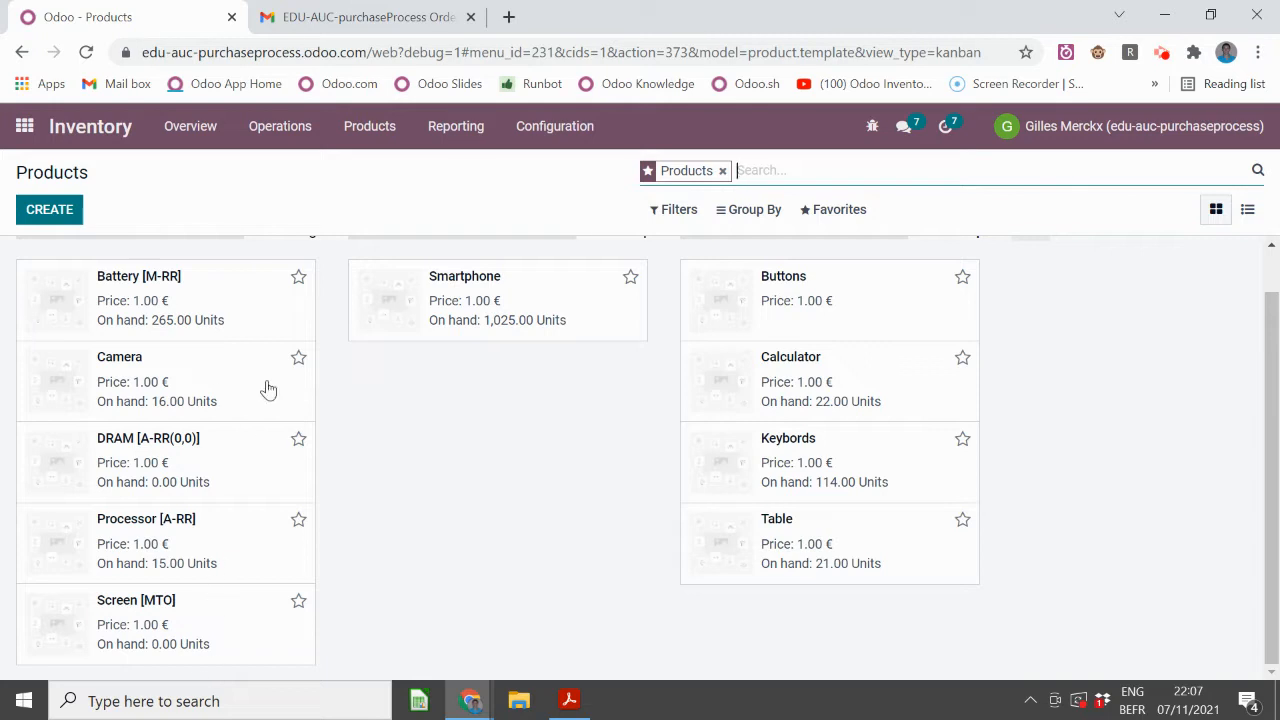
{"action": "left_click", "coordinate": [192, 627]}
{"action": "scroll", "coordinate": [383, 430], "scroll_direction": "down", "scroll_amount": 1}
{"action": "scroll", "coordinate": [375, 434], "scroll_direction": "up", "scroll_amount": 1}
{"action": "left_click", "coordinate": [350, 478]}
{"action": "scroll", "coordinate": [391, 435], "scroll_direction": "down", "scroll_amount": 1}
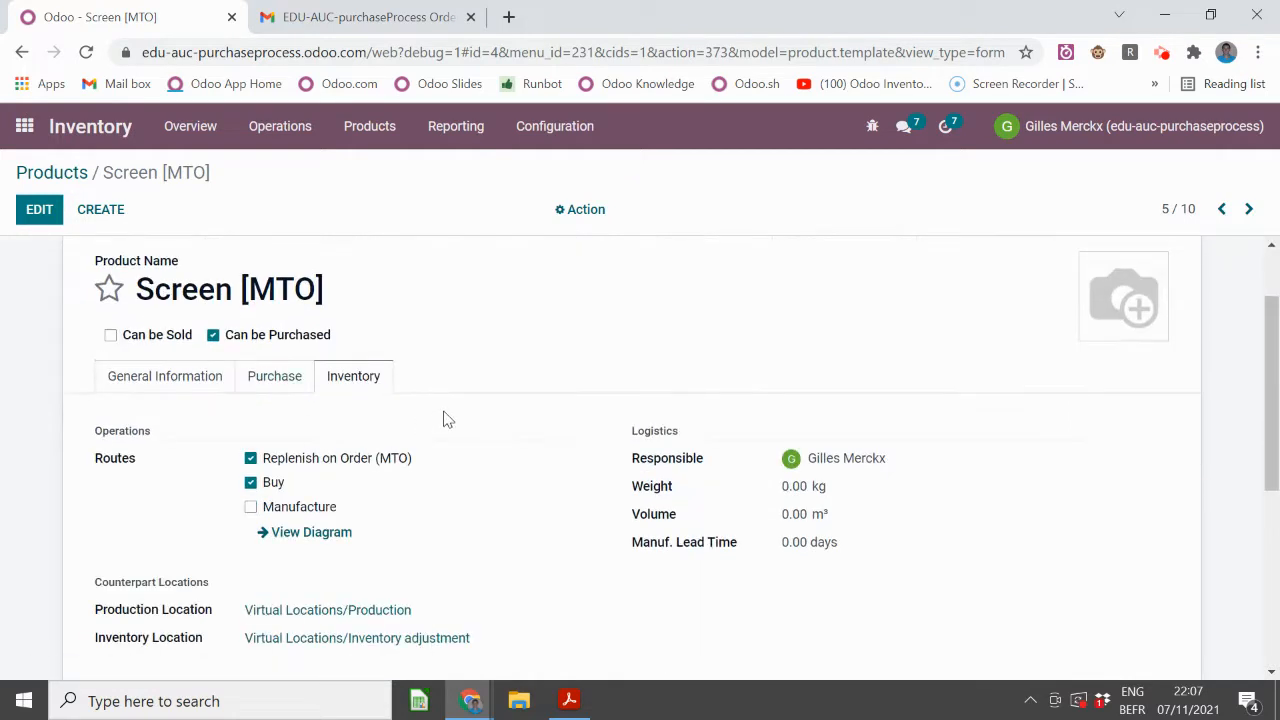
{"action": "scroll", "coordinate": [461, 418], "scroll_direction": "up", "scroll_amount": 1}
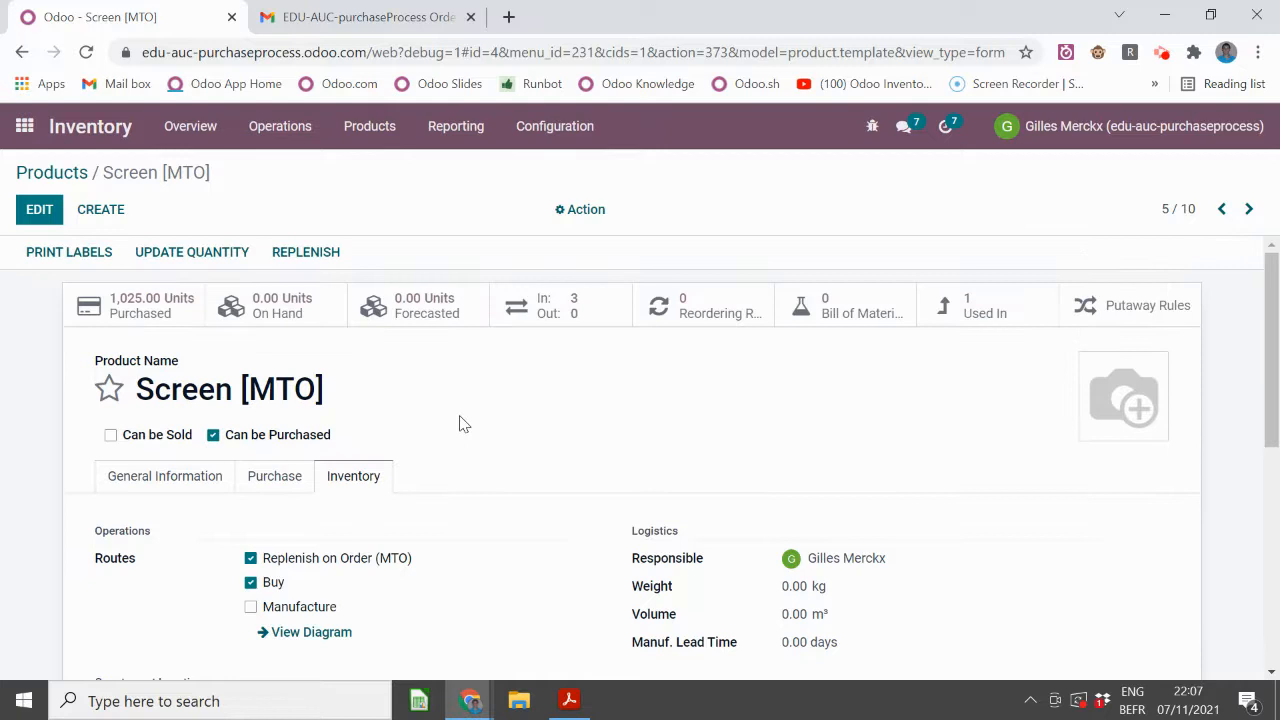
{"action": "left_click", "coordinate": [282, 484]}
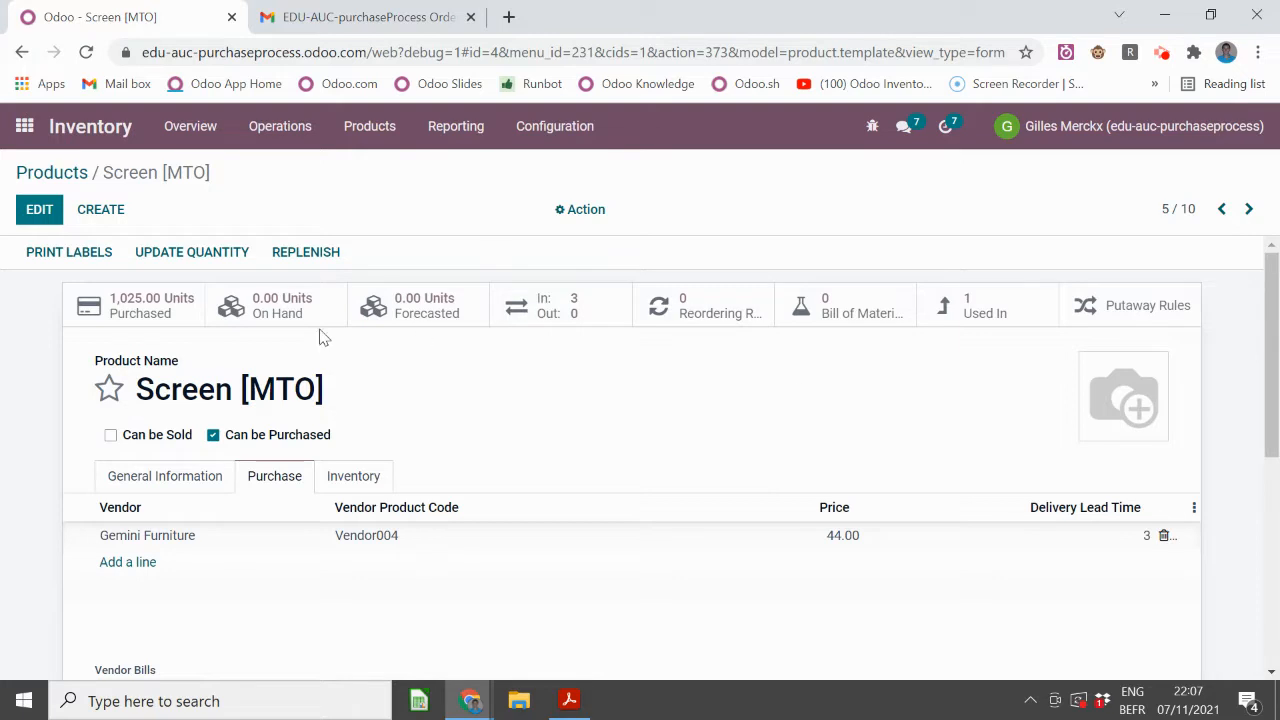
{"action": "mouse_move", "coordinate": [143, 540]}
{"action": "left_click", "coordinate": [53, 174]}
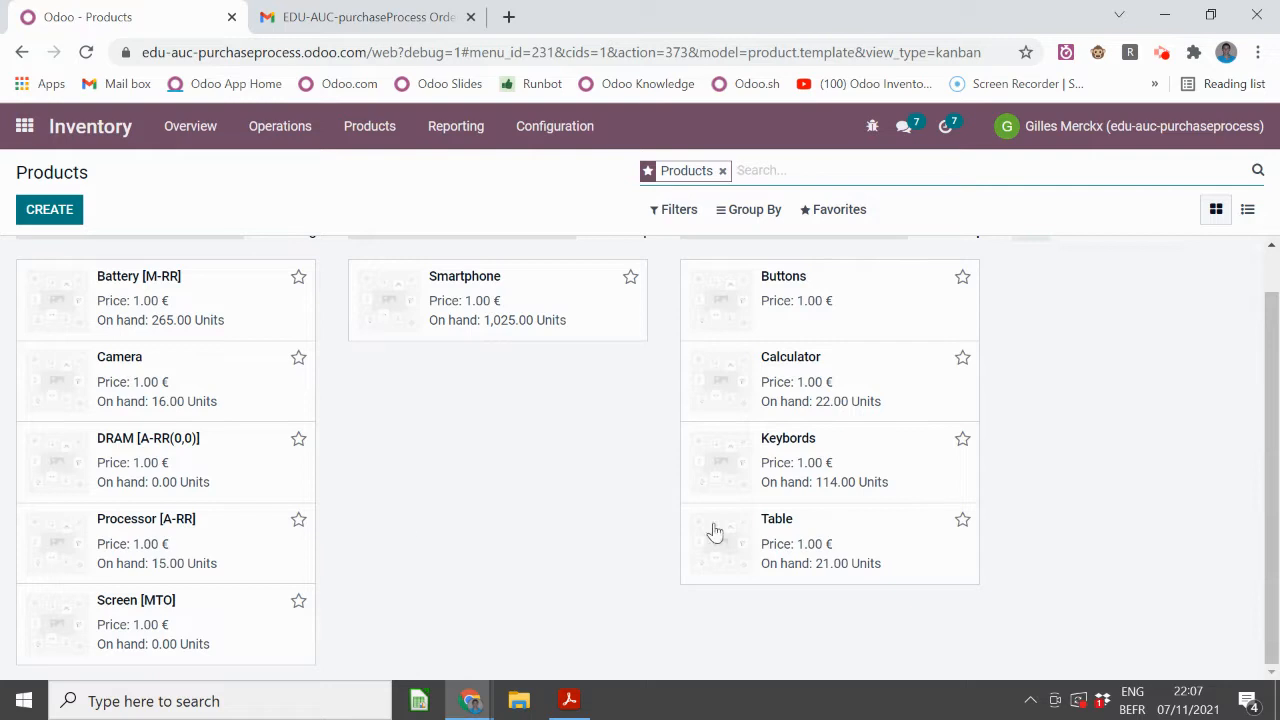
{"action": "left_click", "coordinate": [298, 438]}
{"action": "left_click", "coordinate": [222, 462]}
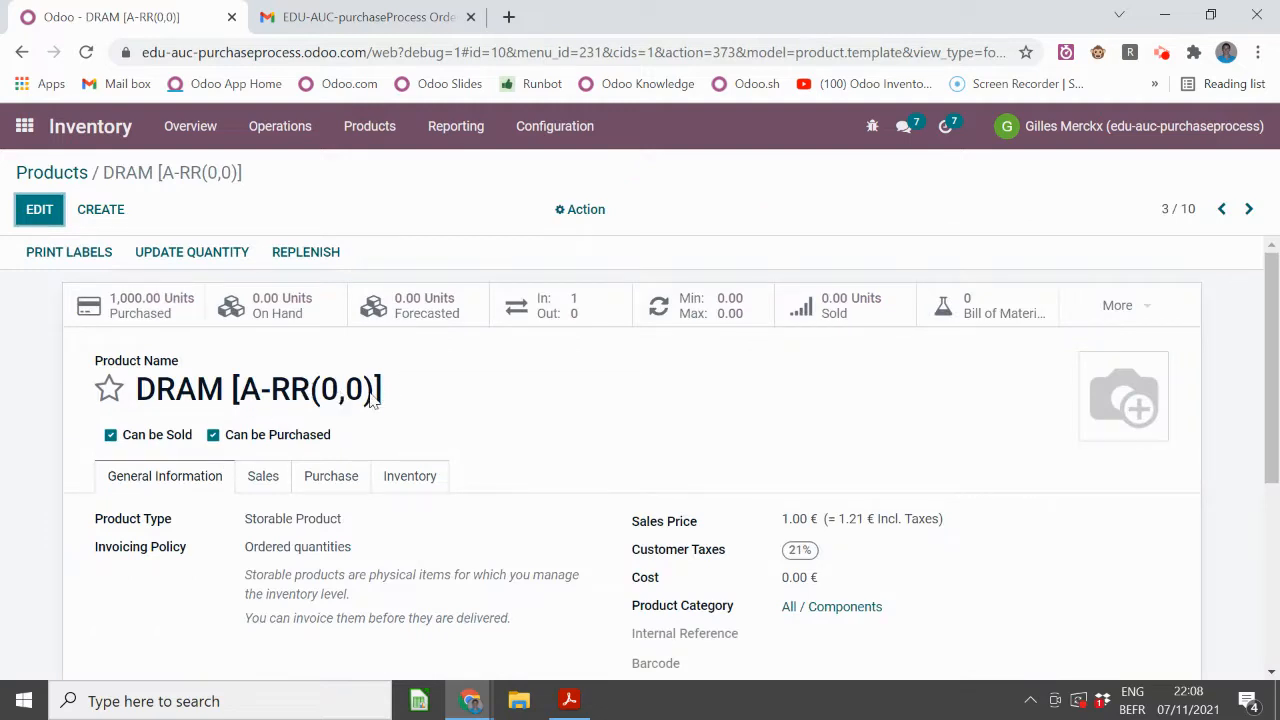
{"action": "left_click", "coordinate": [405, 478]}
{"action": "scroll", "coordinate": [365, 510], "scroll_direction": "down", "scroll_amount": 1}
{"action": "scroll", "coordinate": [335, 500], "scroll_direction": "up", "scroll_amount": 1}
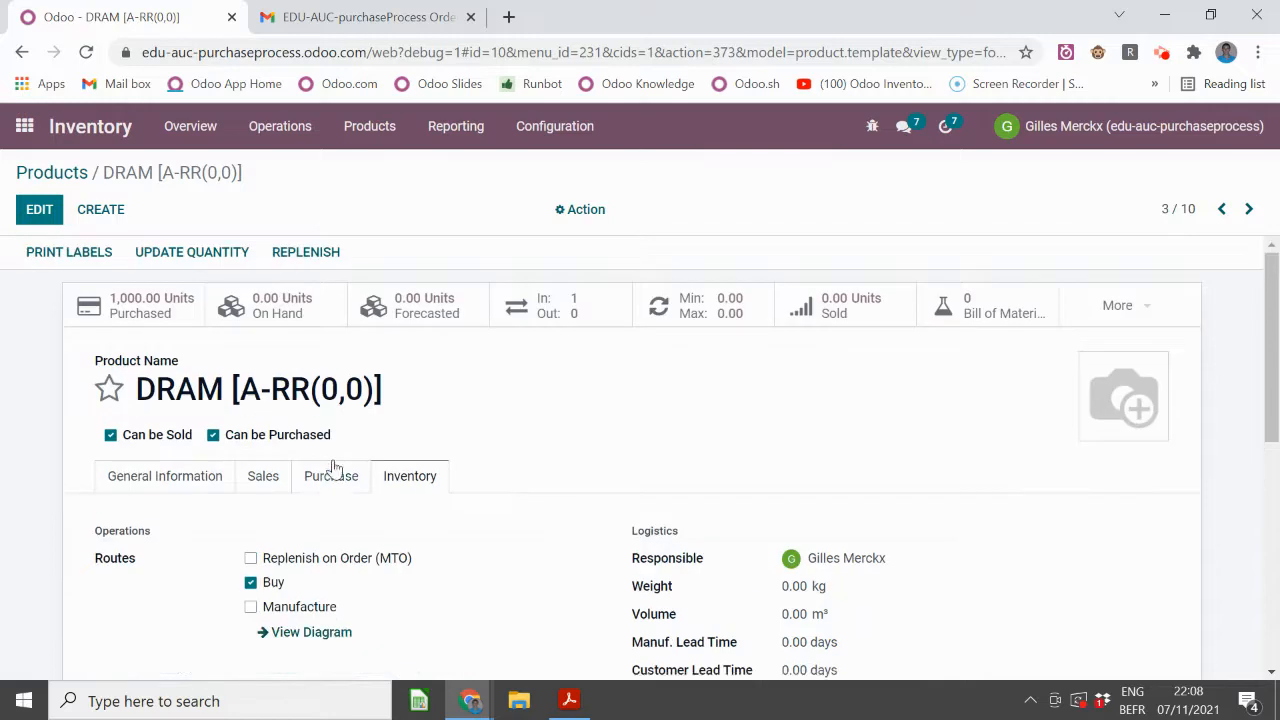
{"action": "left_click", "coordinate": [337, 474]}
{"action": "left_click", "coordinate": [708, 312]}
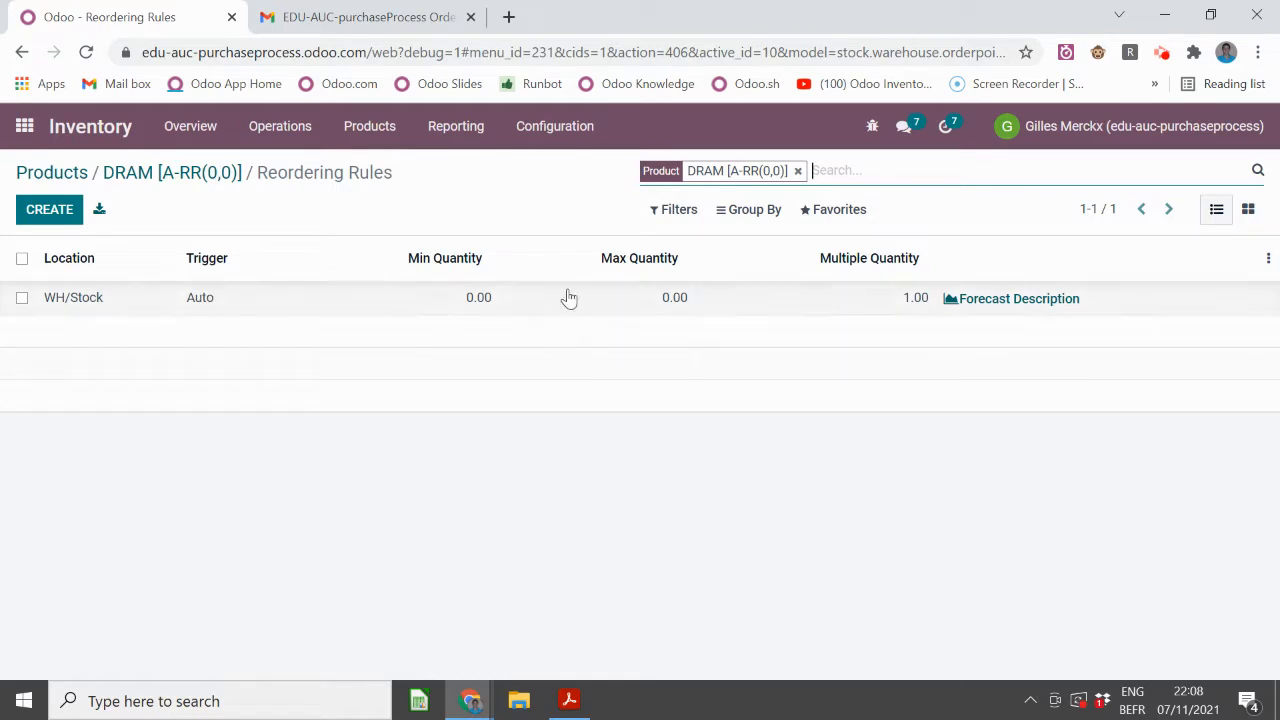
{"action": "left_click", "coordinate": [448, 258]}
{"action": "left_click", "coordinate": [68, 173]}
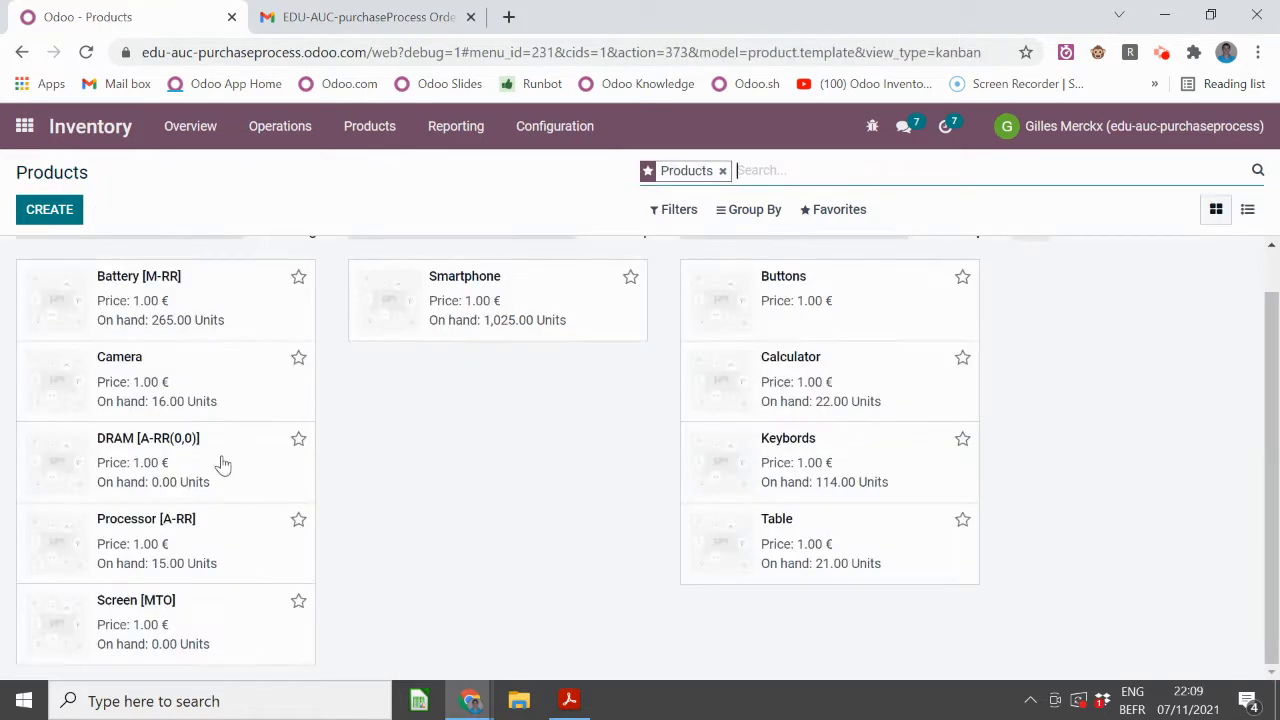
{"action": "left_click", "coordinate": [228, 538]}
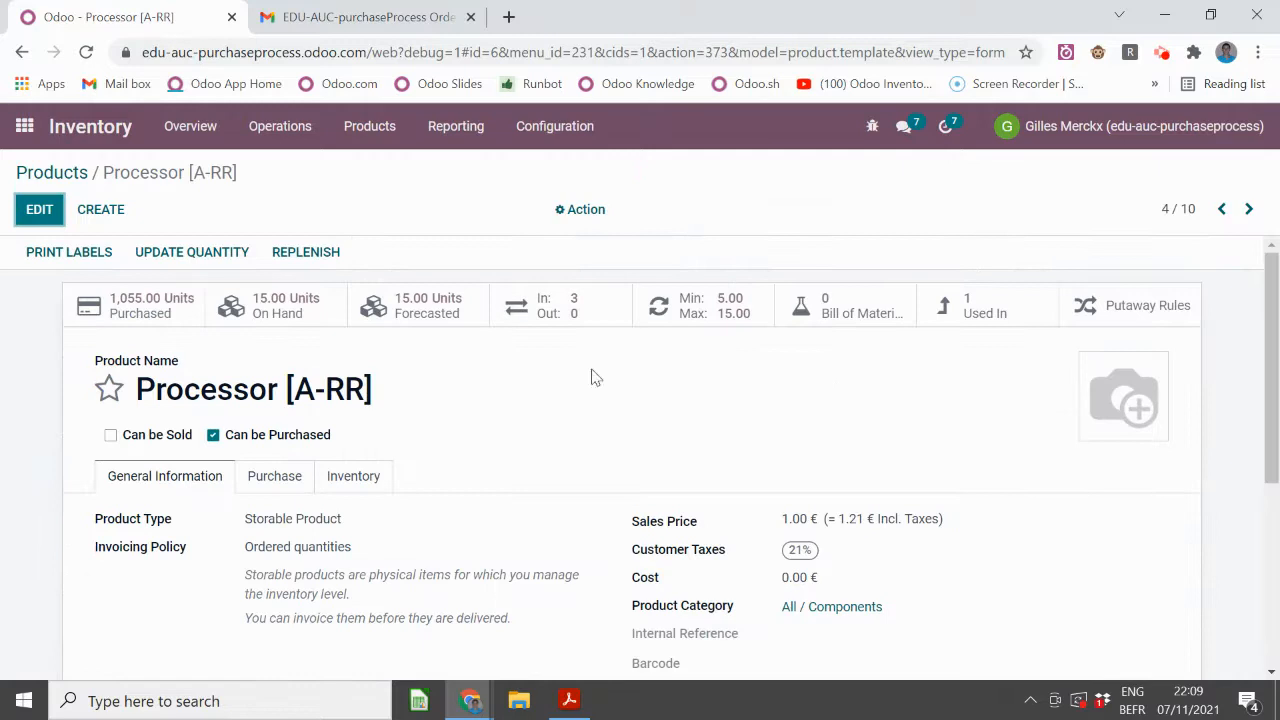
{"action": "left_click", "coordinate": [731, 312]}
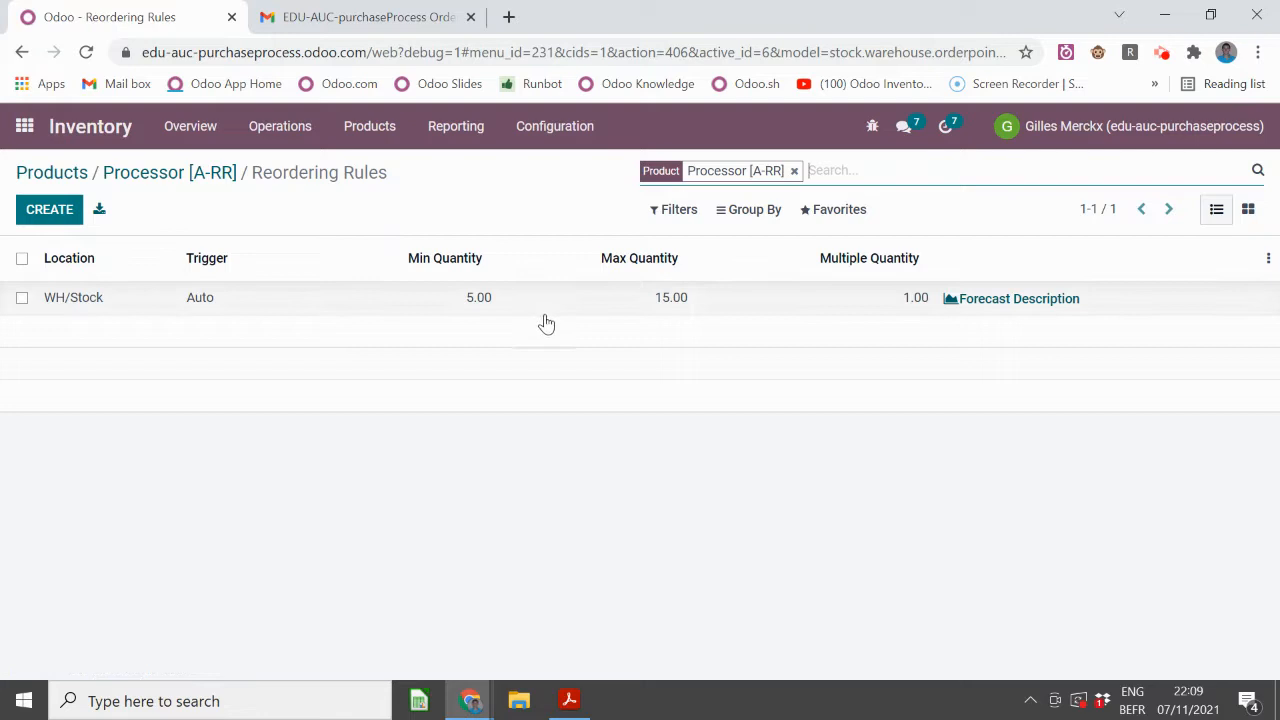
{"action": "left_click", "coordinate": [160, 177]}
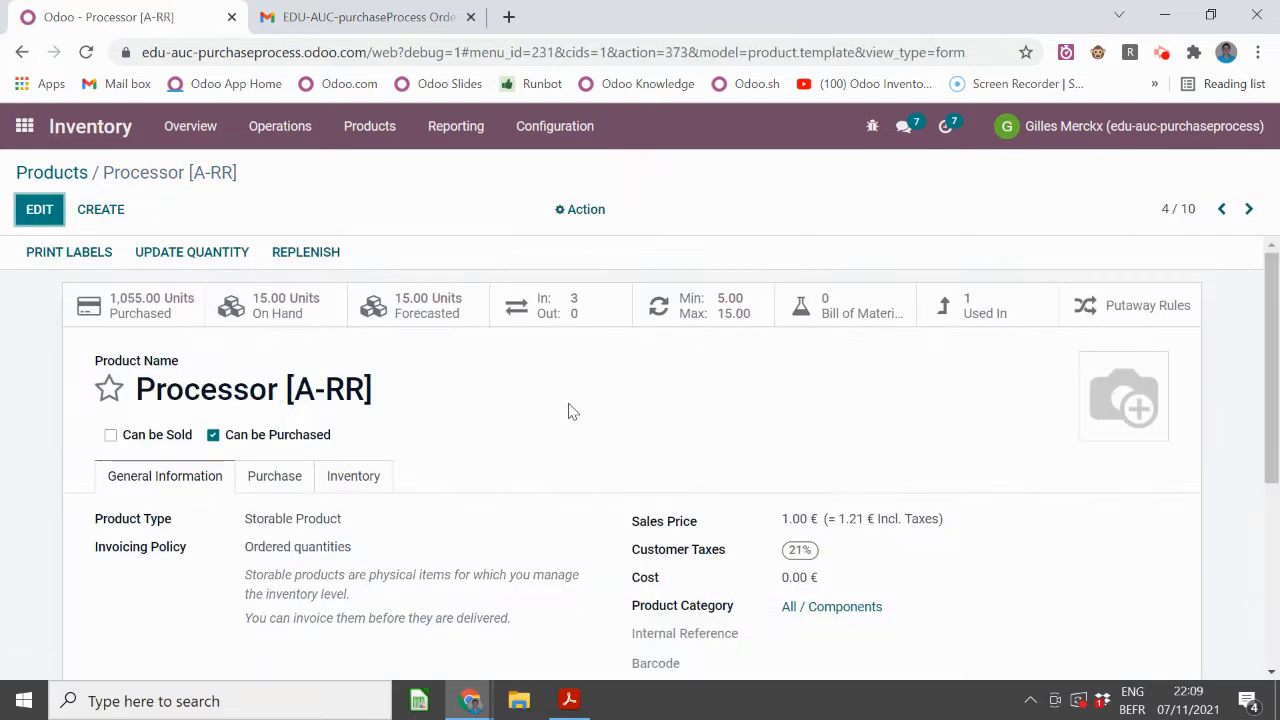
{"action": "left_click", "coordinate": [297, 470]}
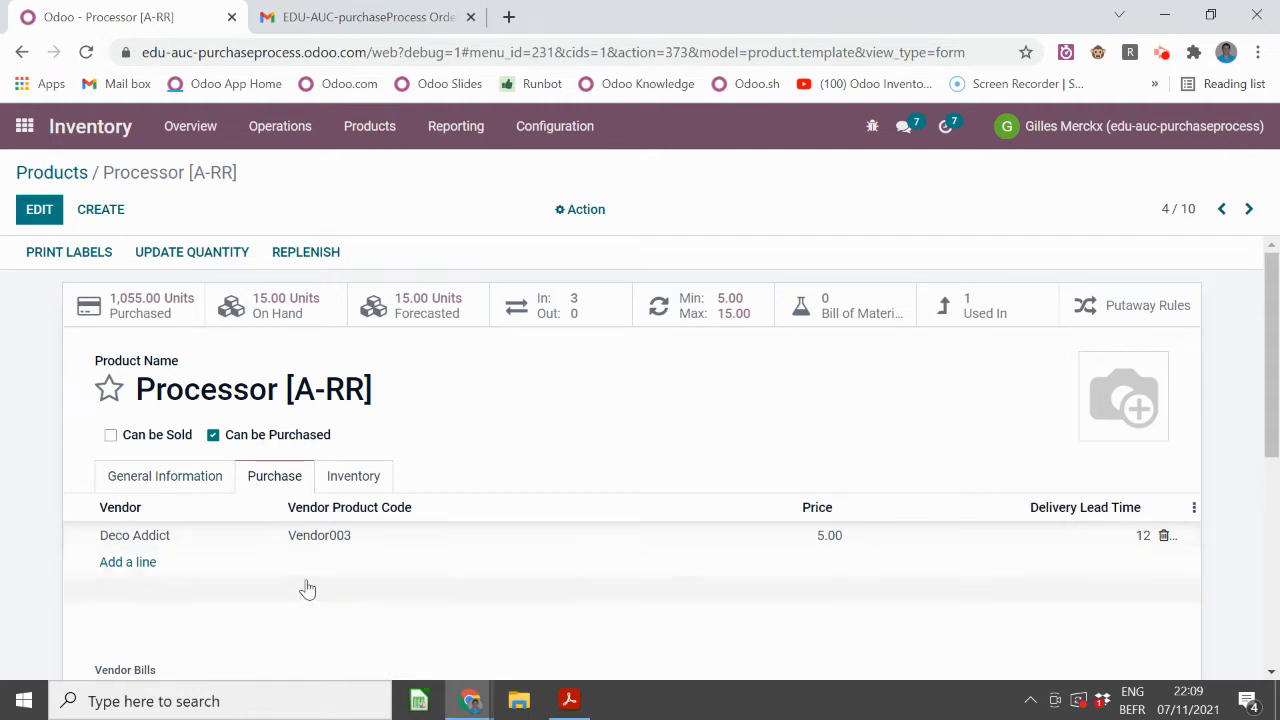
{"action": "mouse_move", "coordinate": [312, 578]}
{"action": "left_click", "coordinate": [57, 174]}
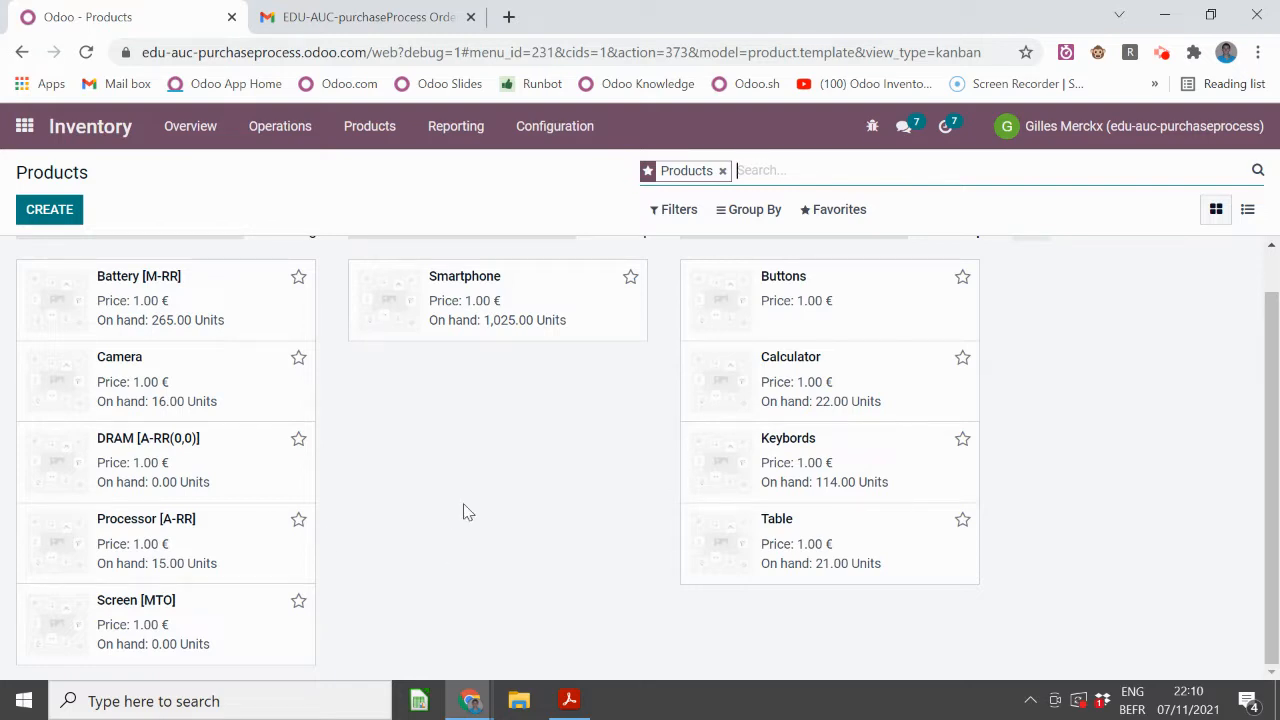
- Review Battery [M-RR]'s routes and vendors, then list its reordering rules (WH/Stock, min 20, max 50)
{"action": "left_click", "coordinate": [222, 313]}
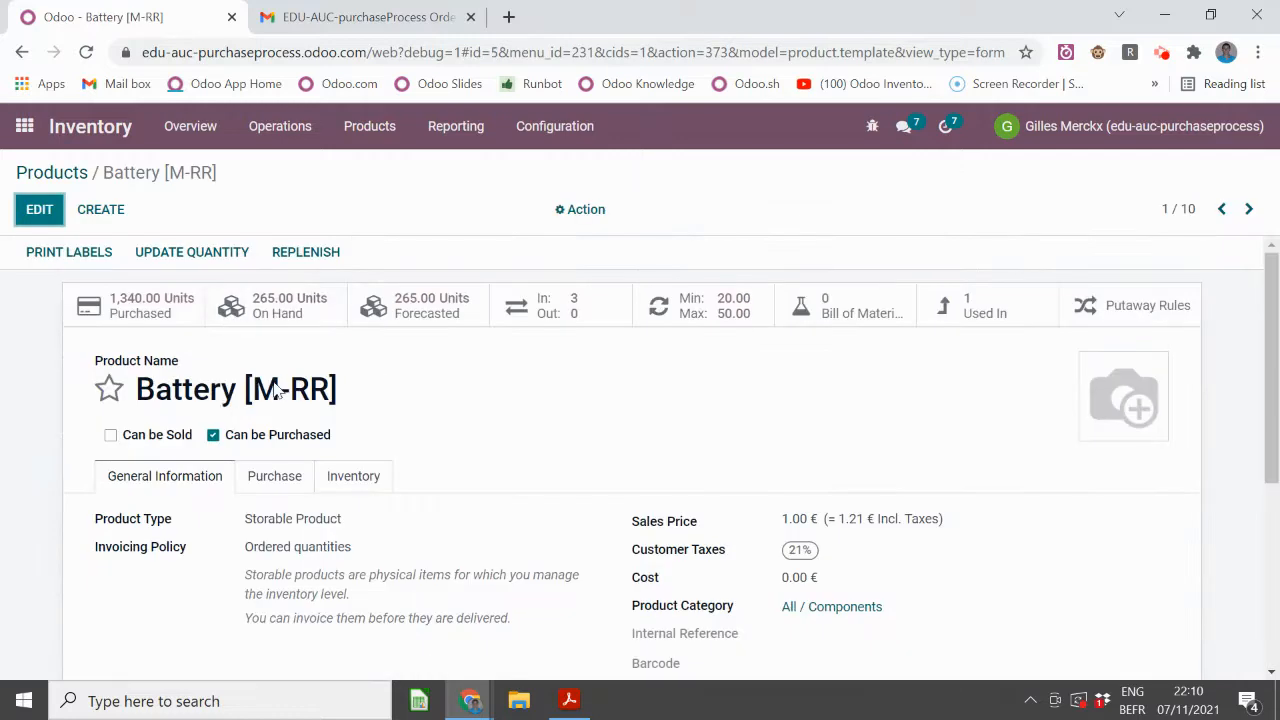
{"action": "left_click", "coordinate": [353, 476]}
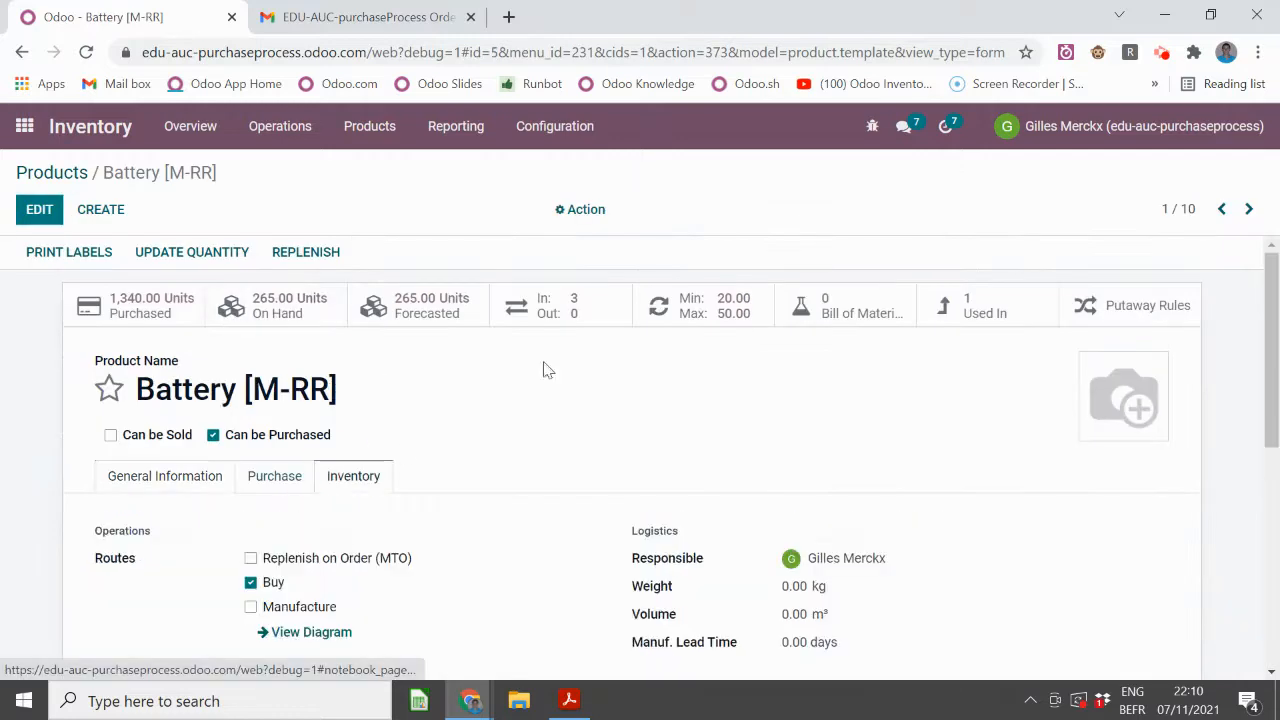
{"action": "left_click", "coordinate": [295, 477]}
{"action": "scroll", "coordinate": [318, 452], "scroll_direction": "down", "scroll_amount": 1}
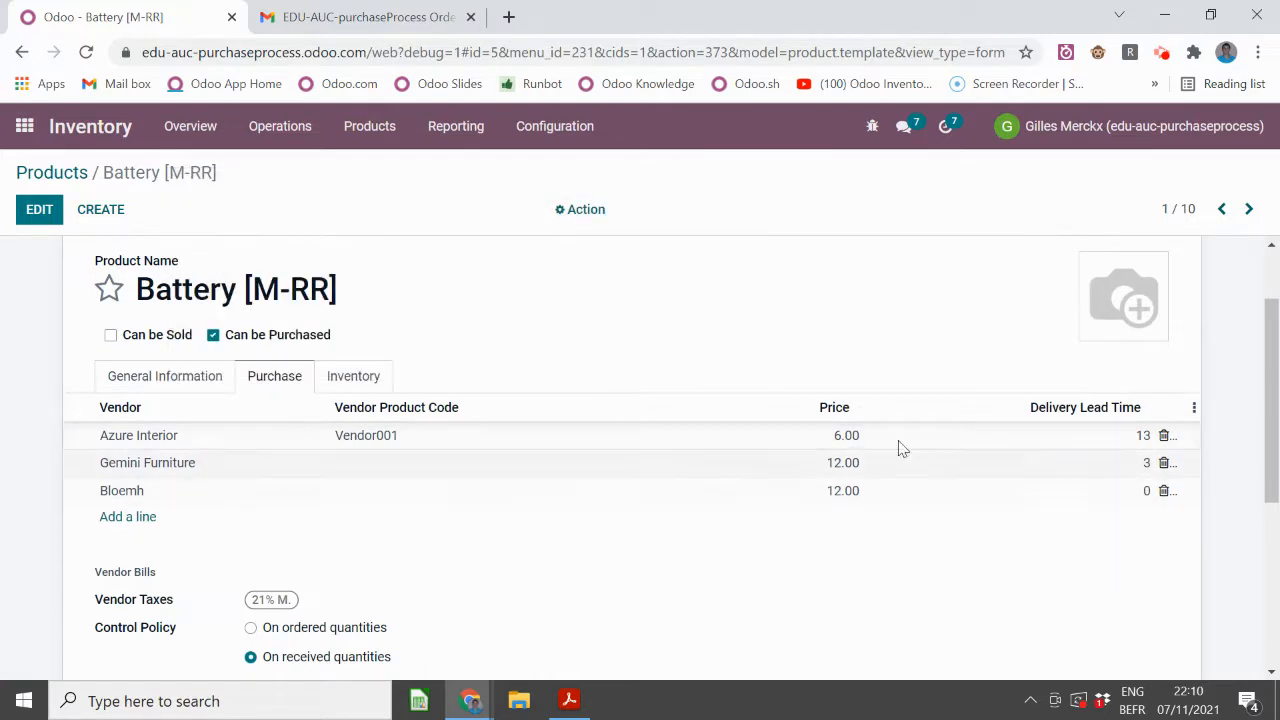
{"action": "scroll", "coordinate": [526, 430], "scroll_direction": "up", "scroll_amount": 1}
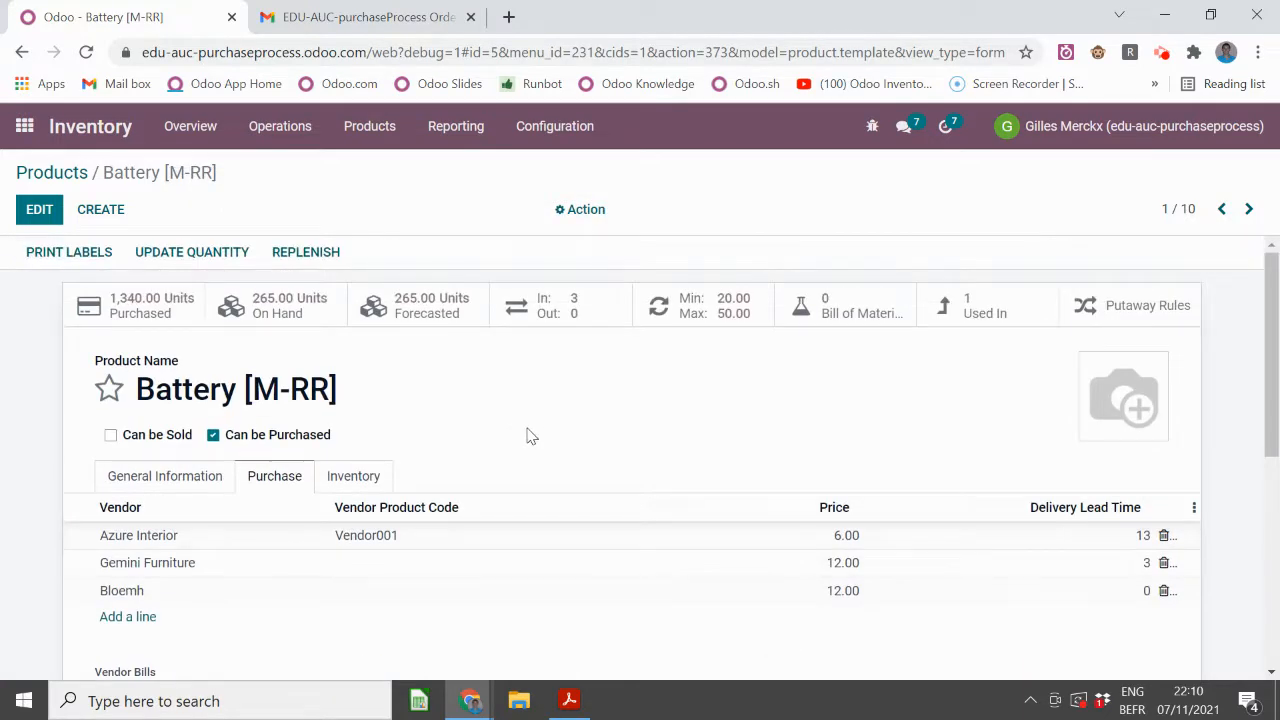
{"action": "left_click", "coordinate": [724, 305]}
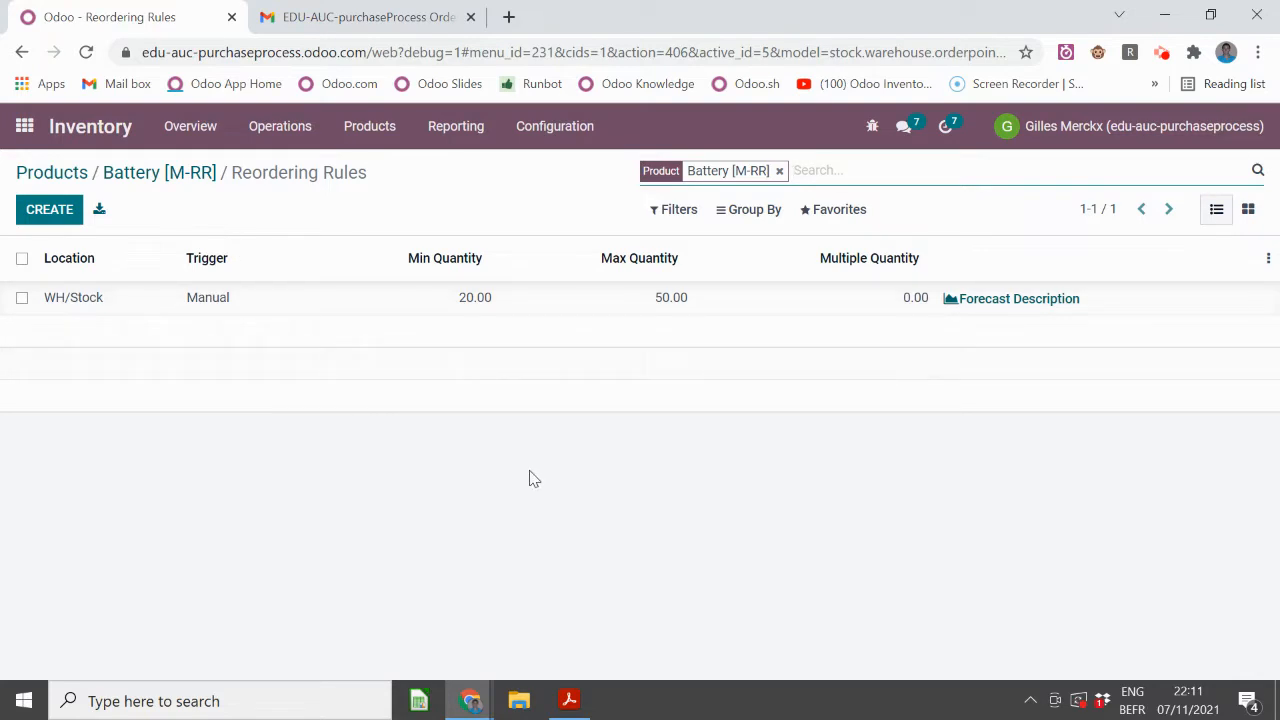
- Open the Camera product and check its reordering rules
{"action": "left_click", "coordinate": [78, 173]}
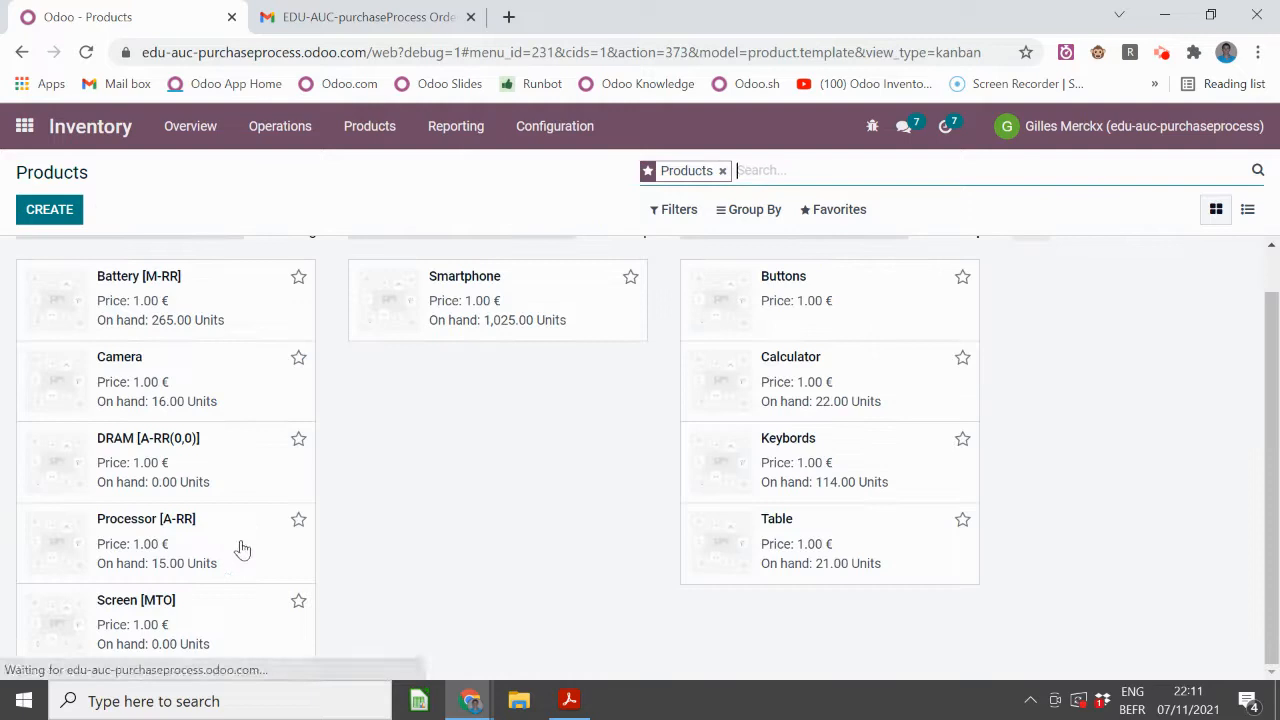
{"action": "left_click", "coordinate": [177, 366]}
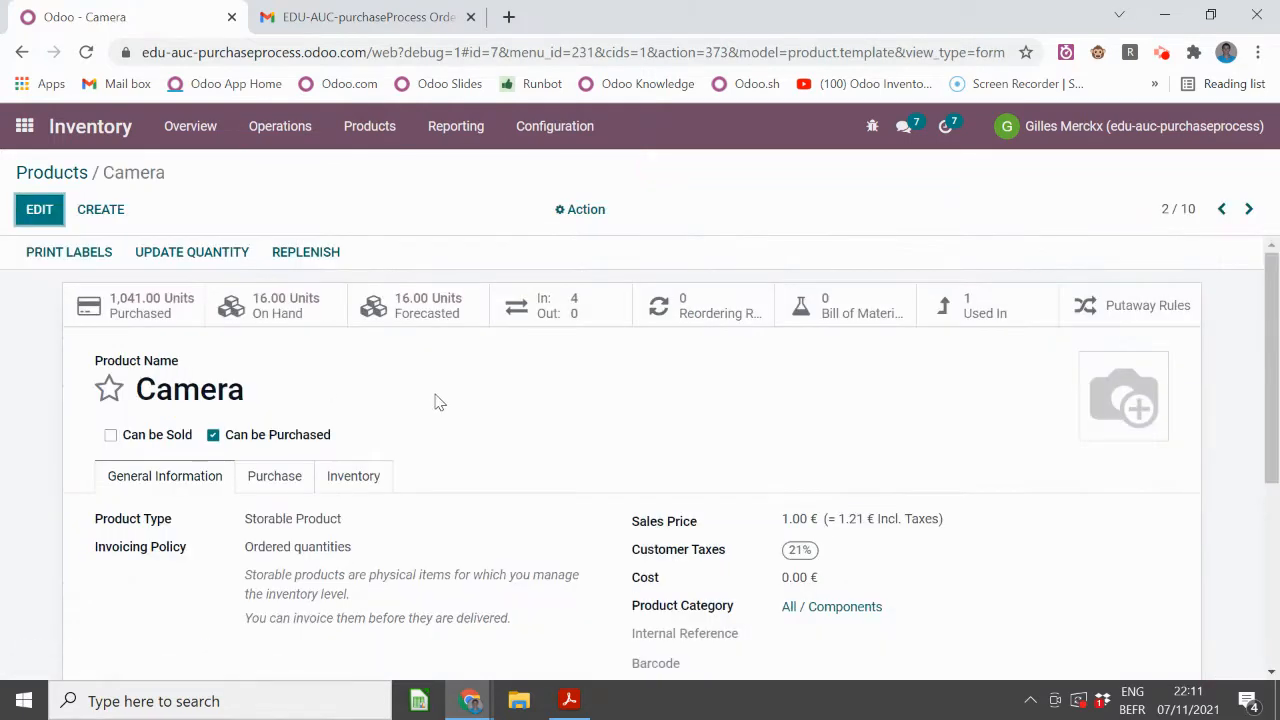
{"action": "left_click", "coordinate": [706, 305]}
{"action": "left_click", "coordinate": [134, 173]}
- Review Camera's routes and its vendors Bloemh 13.00, Azure Interior 15.00, Deco Addict 0.00
{"action": "left_click", "coordinate": [351, 477]}
{"action": "scroll", "coordinate": [342, 446], "scroll_direction": "down", "scroll_amount": 1}
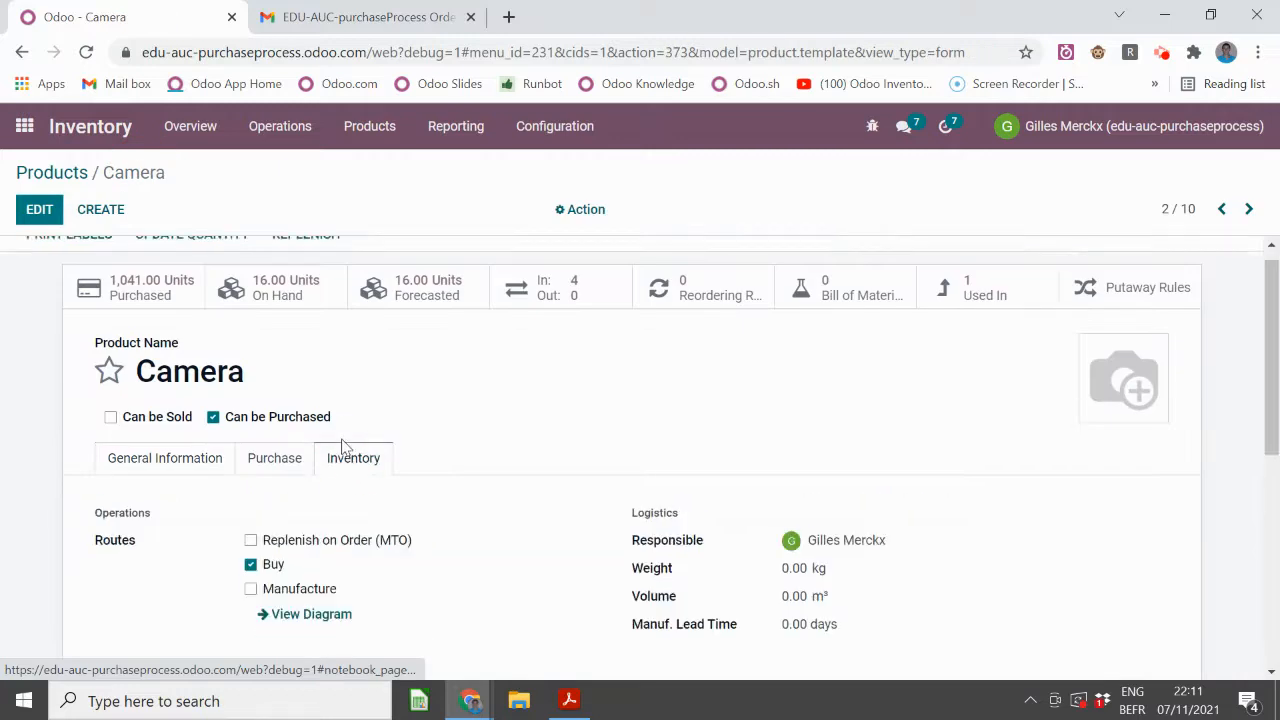
{"action": "scroll", "coordinate": [342, 446], "scroll_direction": "down", "scroll_amount": 1}
{"action": "left_click", "coordinate": [273, 378]}
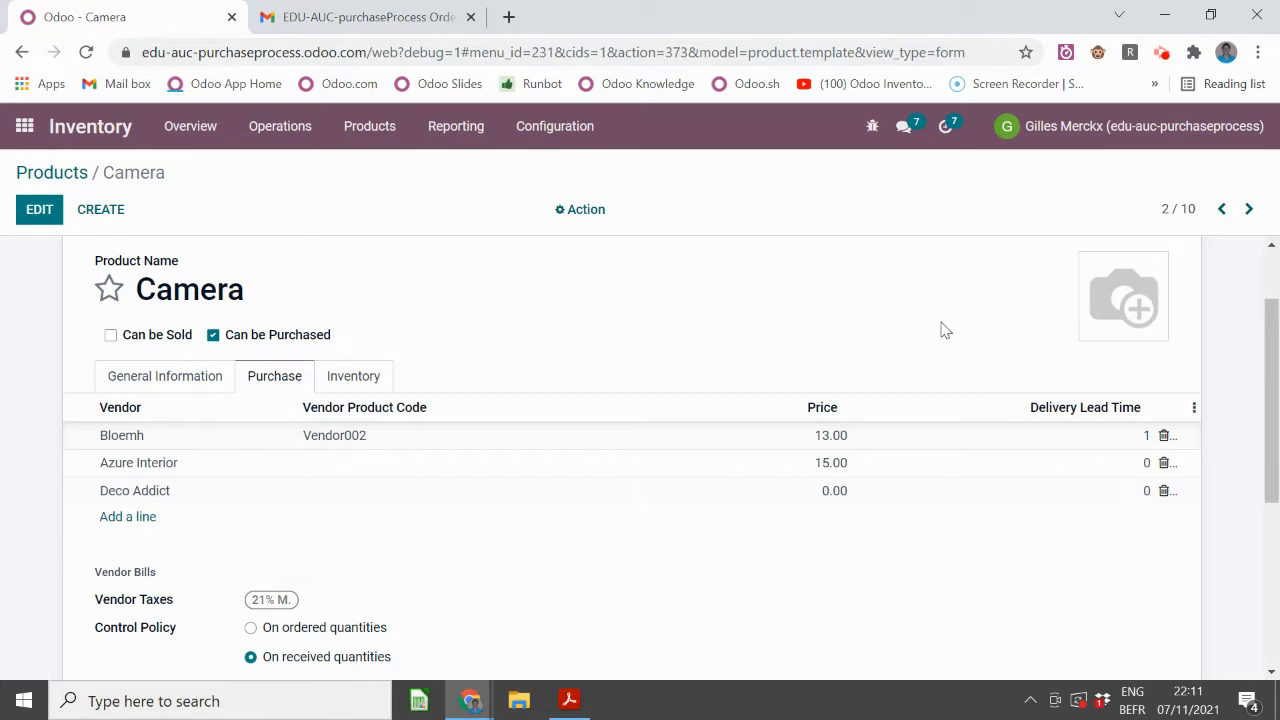
{"action": "mouse_move", "coordinate": [1050, 428]}
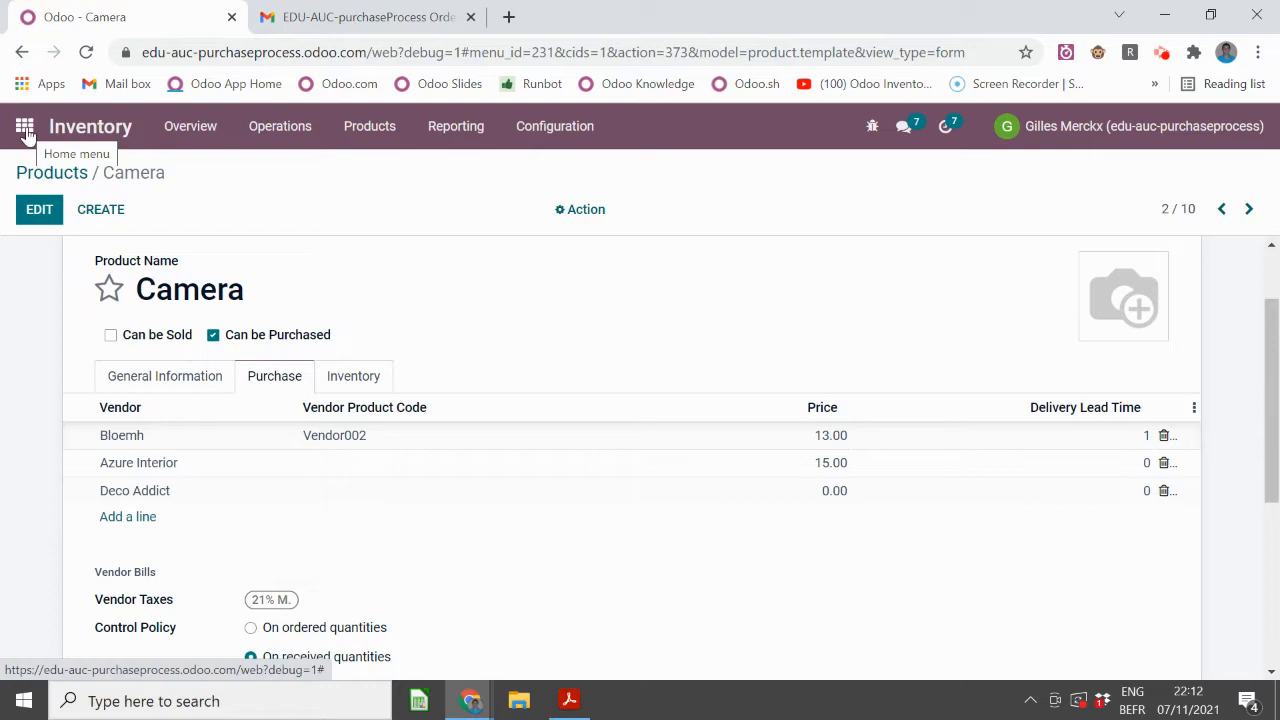
- Edit Camera's Azure Interior vendor line, open the Azure Interior vendor record, and close it
{"action": "left_click", "coordinate": [130, 460]}
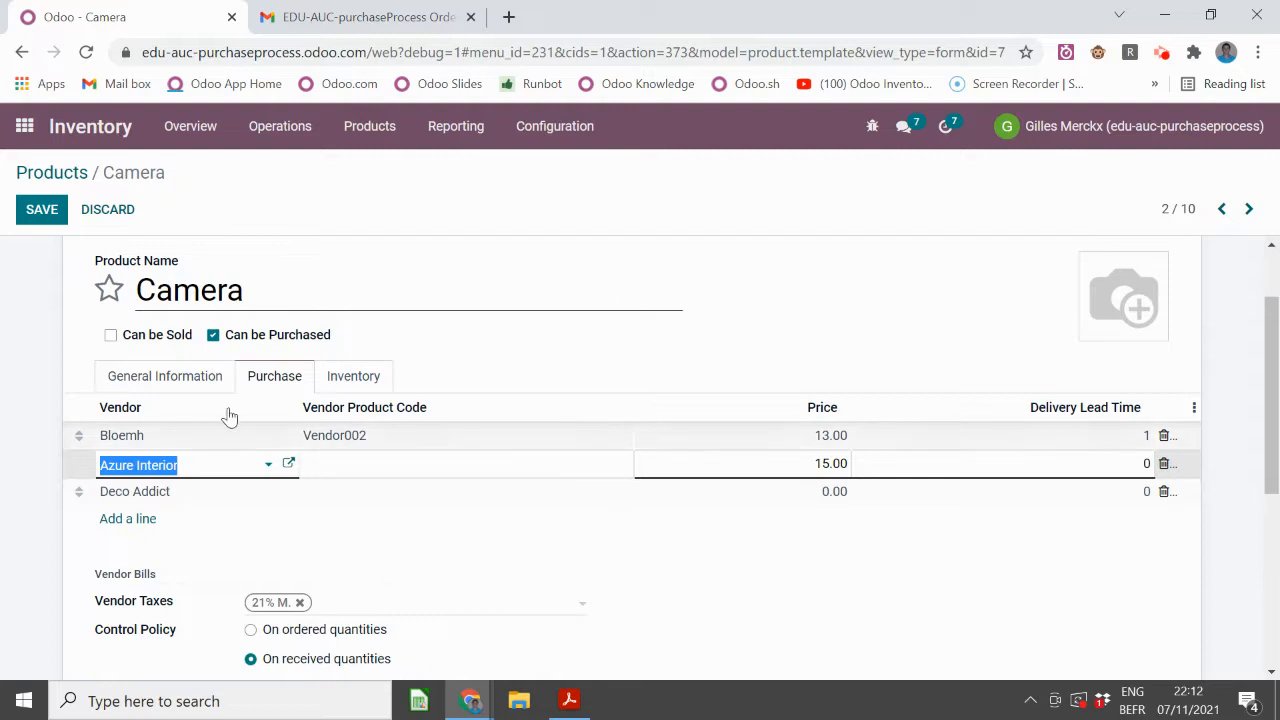
{"action": "left_click", "coordinate": [287, 463]}
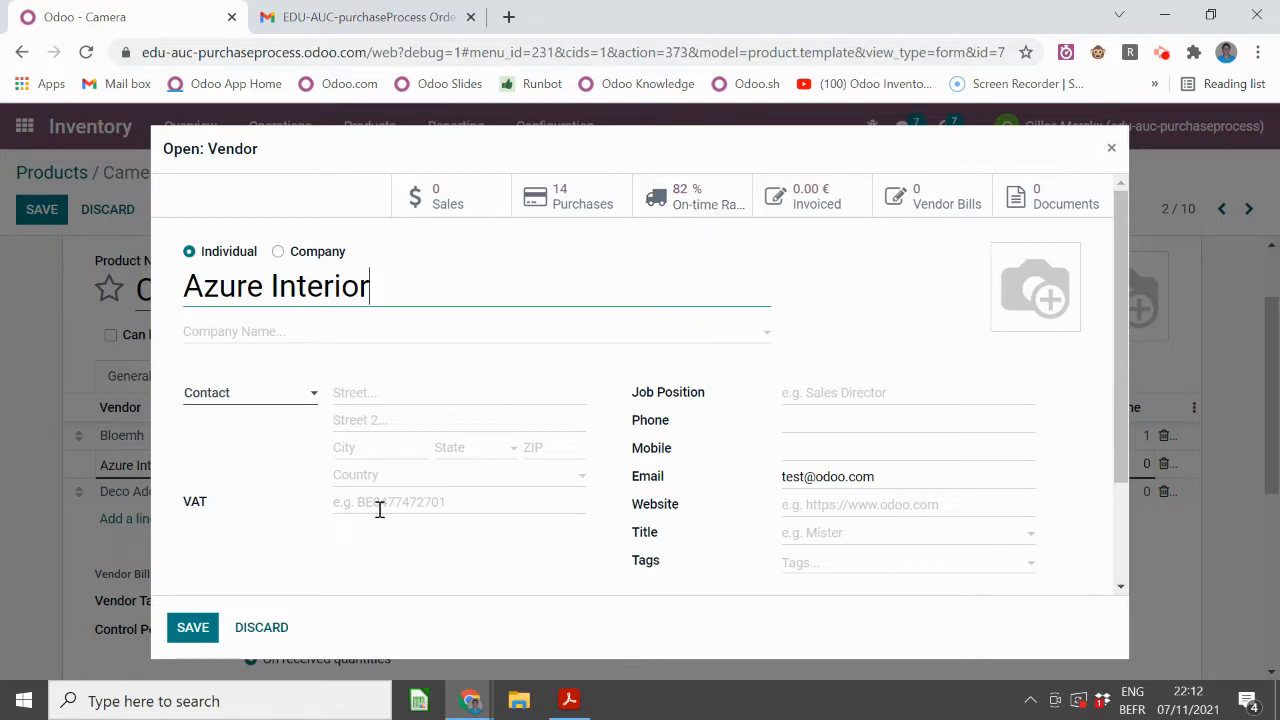
{"action": "left_click", "coordinate": [1110, 148]}
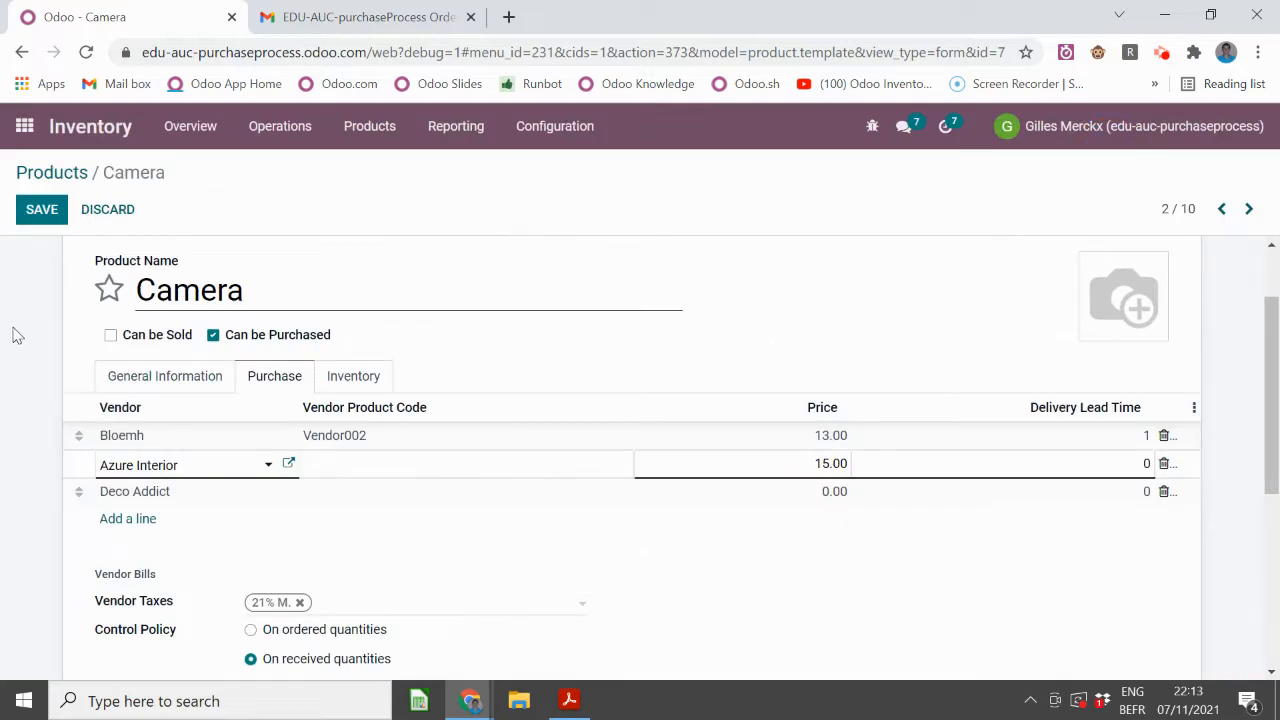
- Set Azure Interior's purchase order warning to Warning with the 'Unreliable supplier' message
{"action": "left_click", "coordinate": [288, 464]}
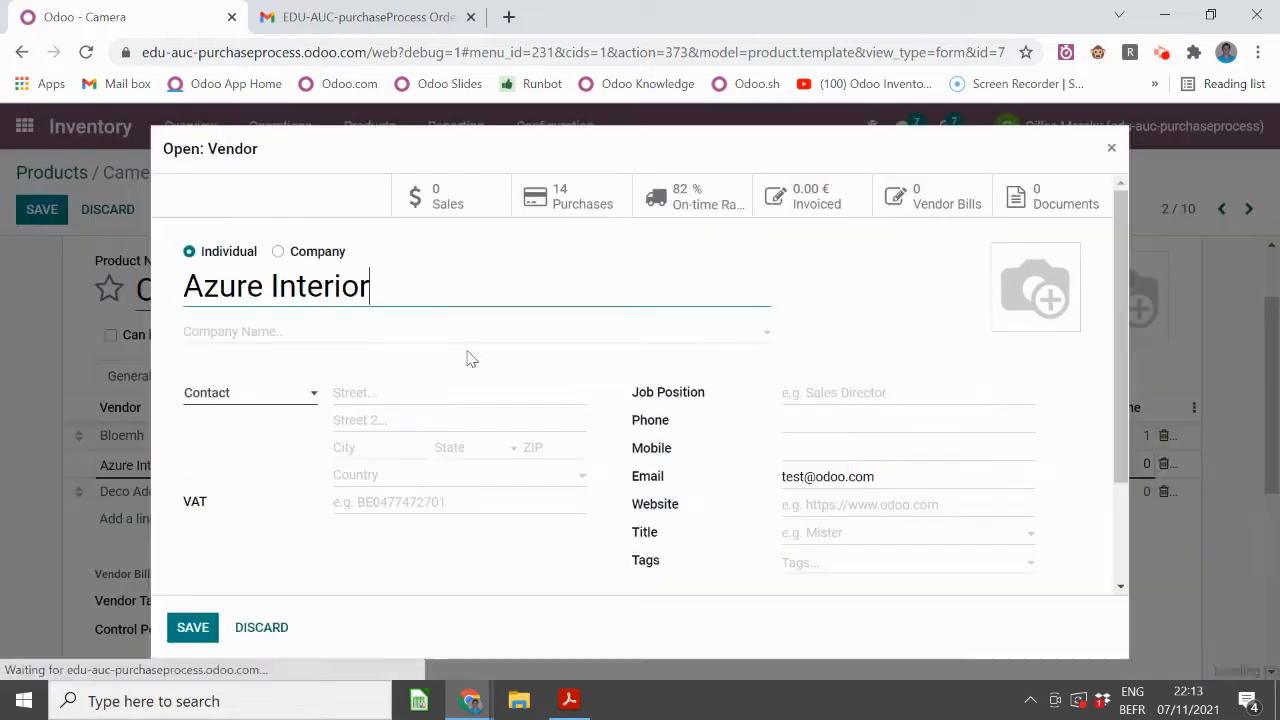
{"action": "scroll", "coordinate": [597, 315], "scroll_direction": "down", "scroll_amount": 2}
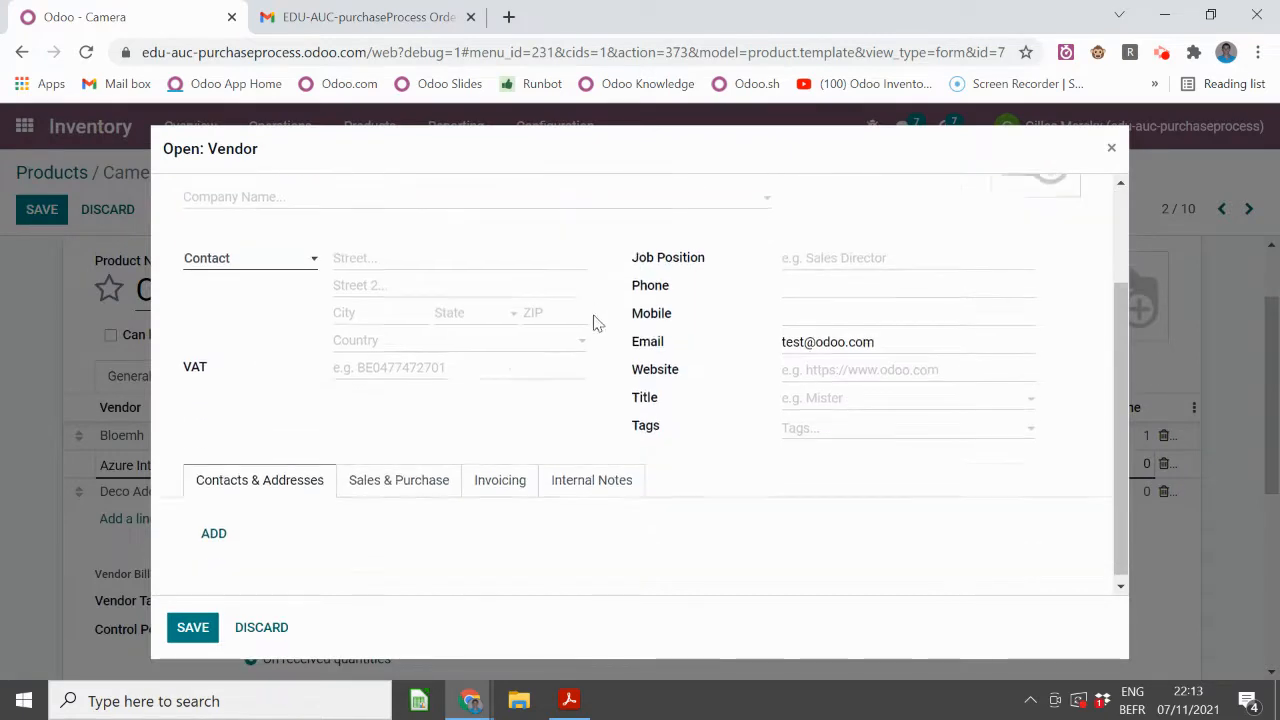
{"action": "left_click", "coordinate": [603, 483]}
{"action": "scroll", "coordinate": [471, 289], "scroll_direction": "down", "scroll_amount": 2}
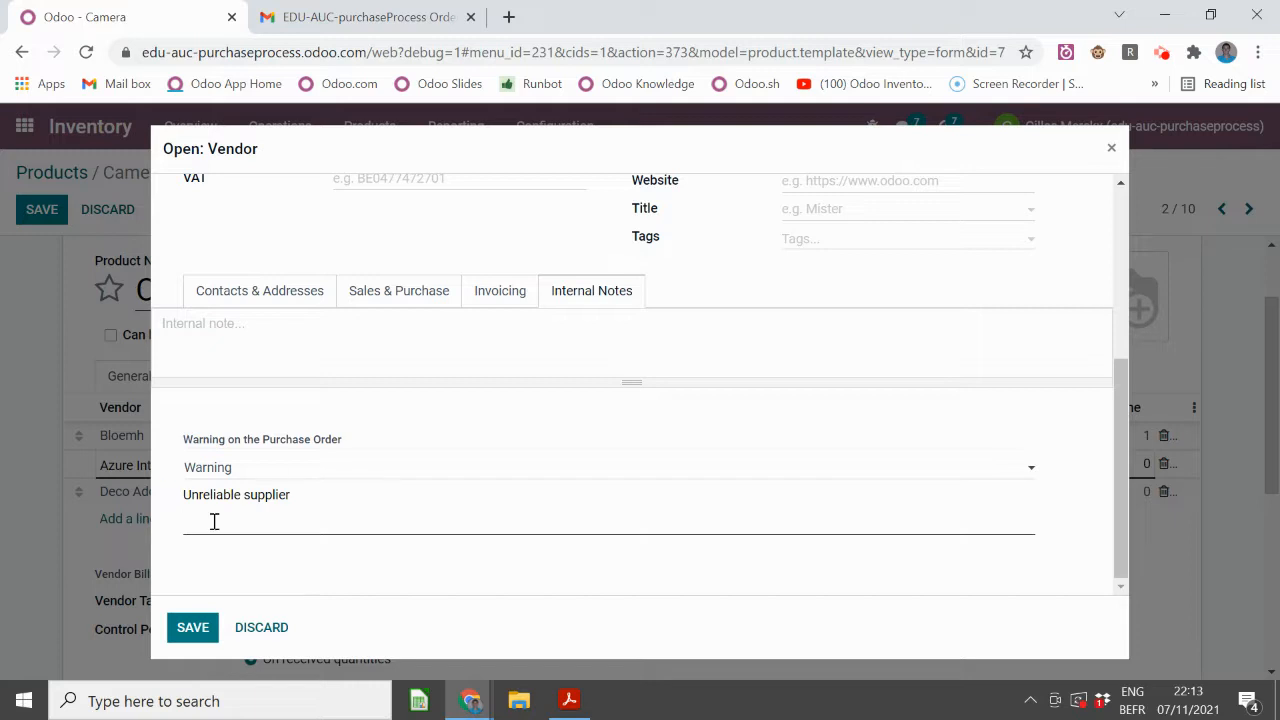
{"action": "left_click", "coordinate": [237, 471]}
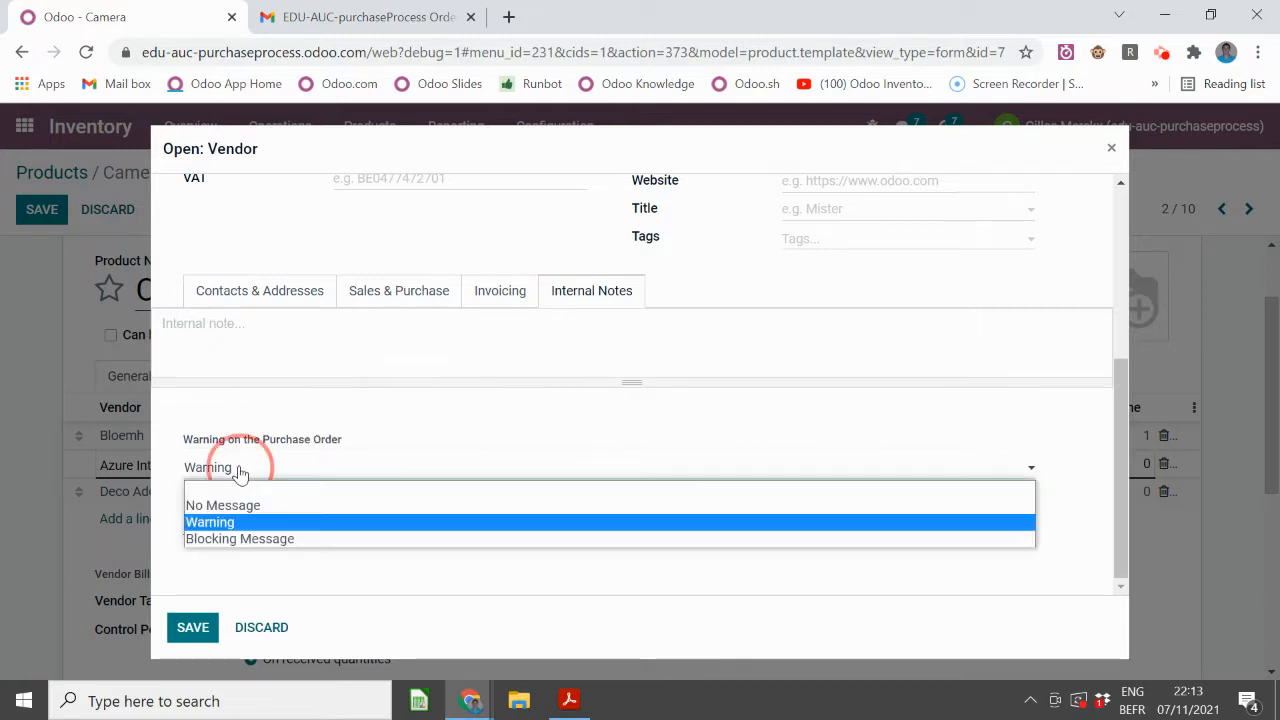
{"action": "left_click", "coordinate": [250, 523]}
- Close the Azure Interior record and save the Camera product
{"action": "left_click", "coordinate": [1113, 149]}
{"action": "left_click", "coordinate": [40, 212]}
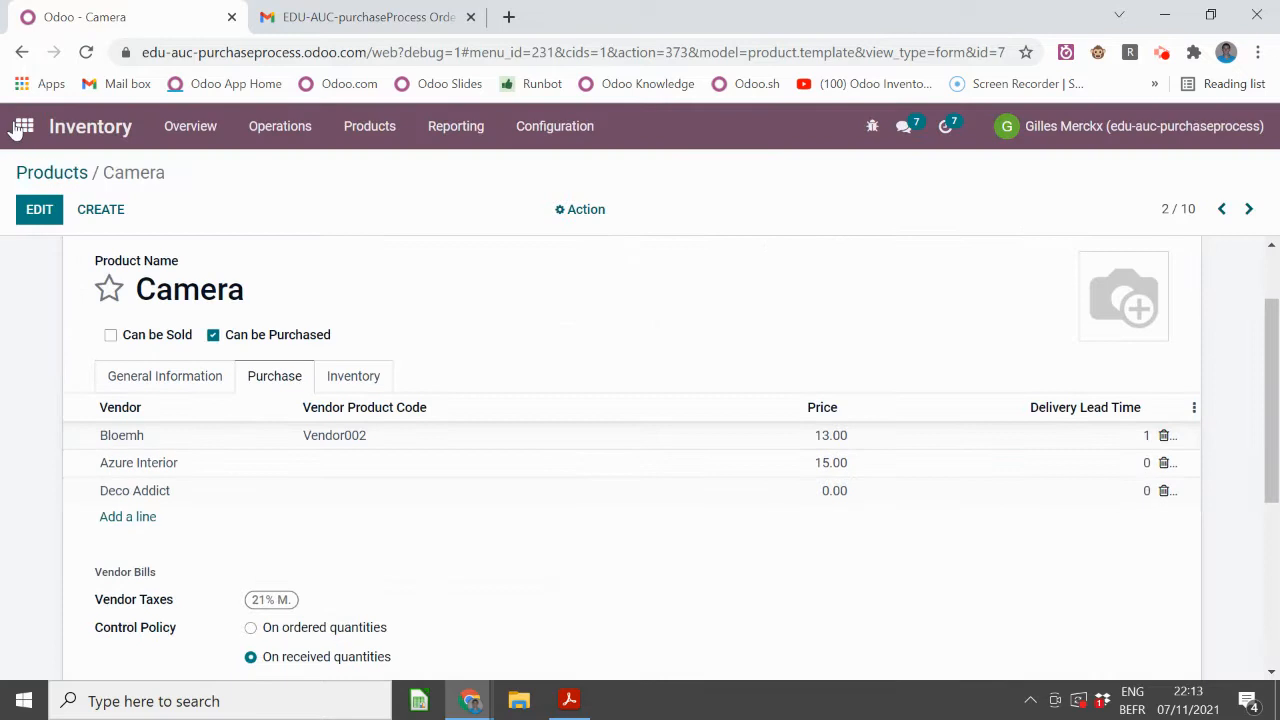
{"action": "left_click", "coordinate": [24, 126]}
- Create a new RFQ with vendor Azure Interior and acknowledge its 'Unreliable supplier' warning
{"action": "left_click", "coordinate": [868, 355]}
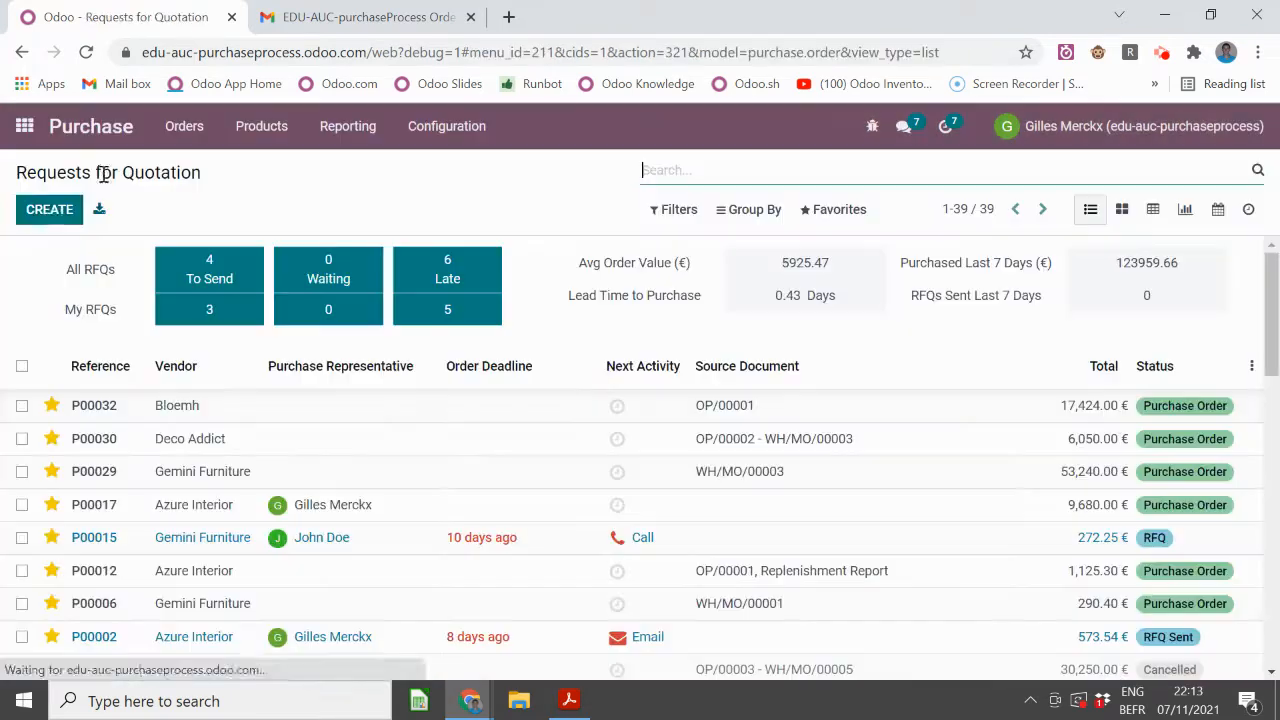
{"action": "left_click", "coordinate": [45, 212]}
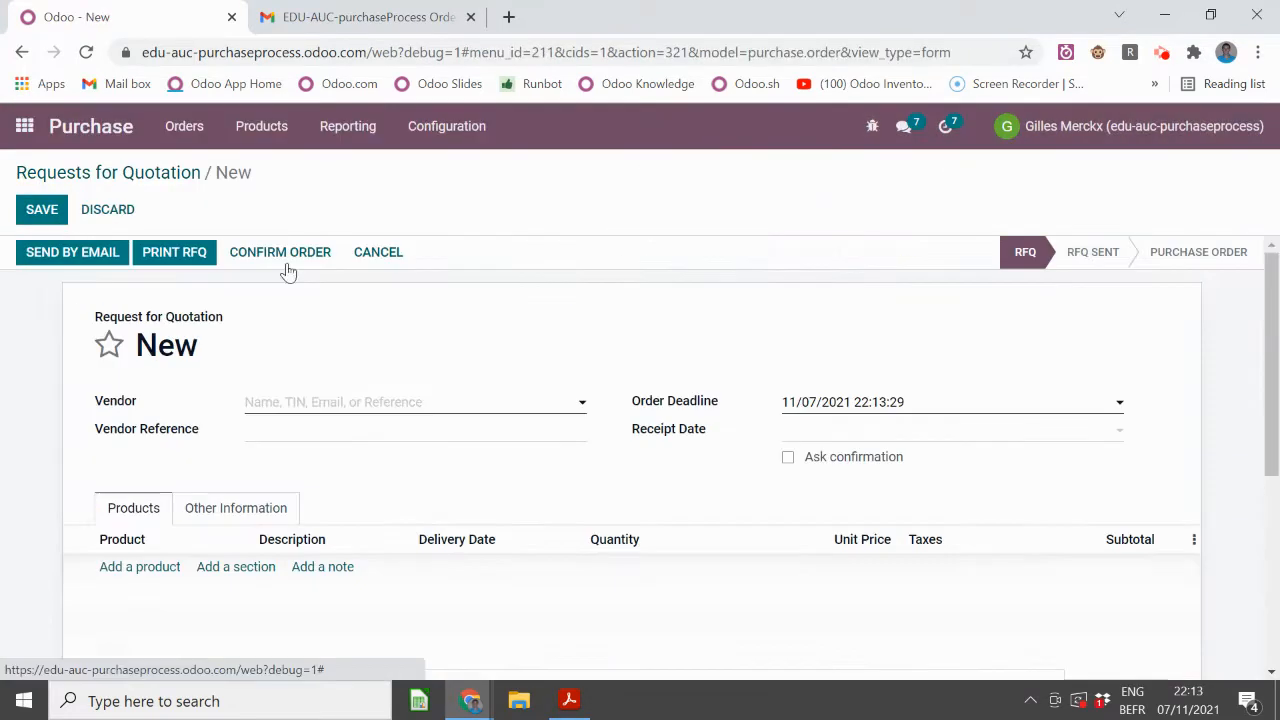
{"action": "left_click", "coordinate": [320, 405]}
{"action": "type", "text": "az"}
{"action": "left_click", "coordinate": [335, 432]}
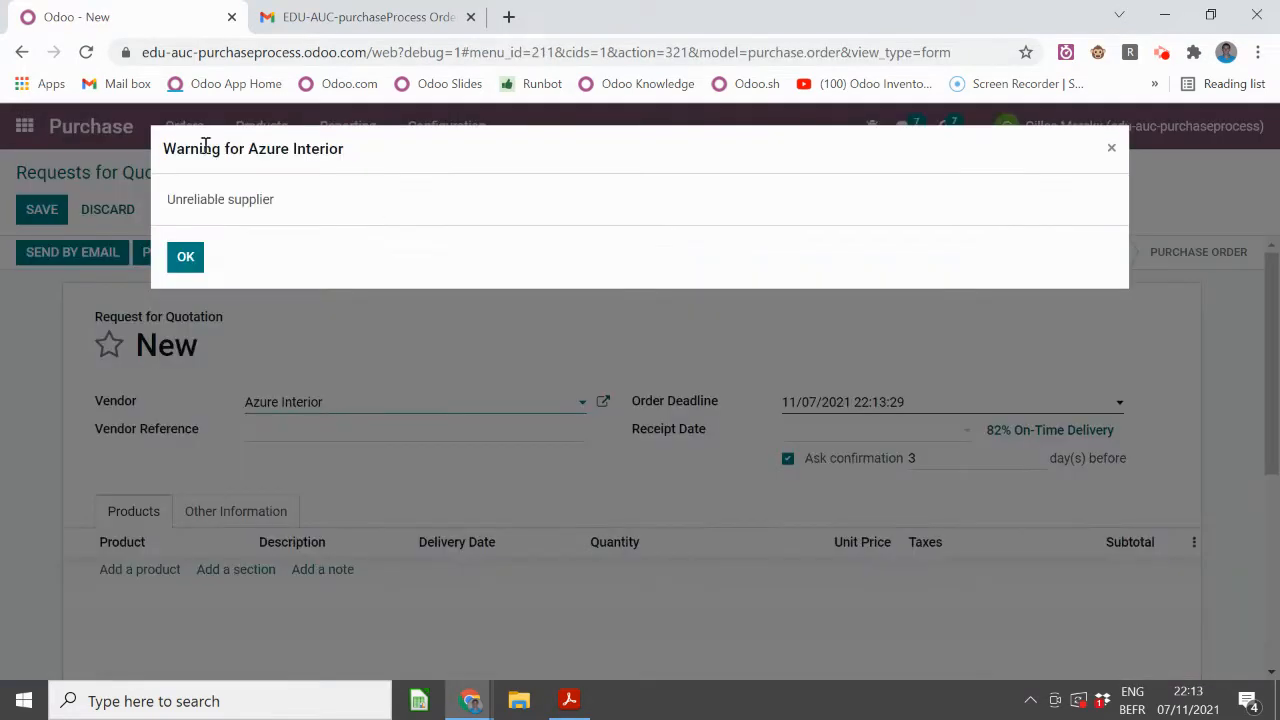
{"action": "left_click_drag", "start_coordinate": [172, 199], "coordinate": [290, 203]}
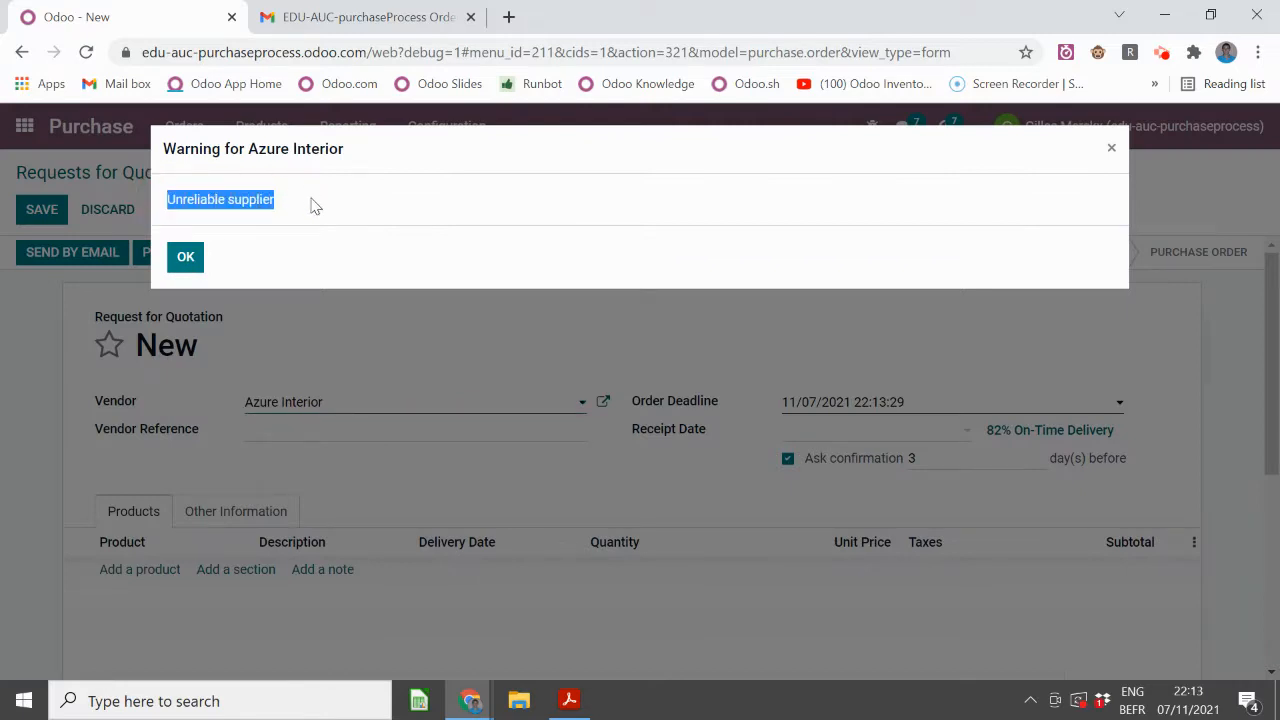
{"action": "left_click", "coordinate": [185, 257]}
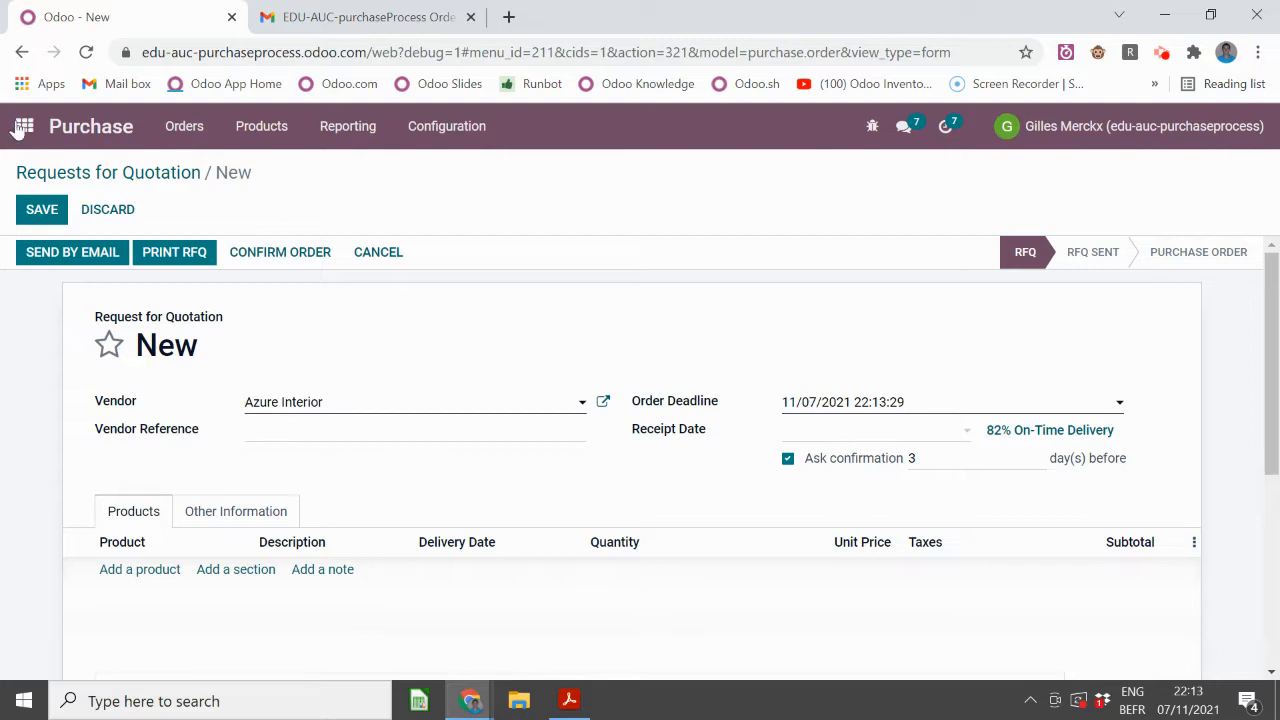
- Check Purchase's Inventory settings, noting the 10.00-day security lead time, then advance to the next slide
{"action": "left_click", "coordinate": [446, 127]}
{"action": "left_click", "coordinate": [467, 167]}
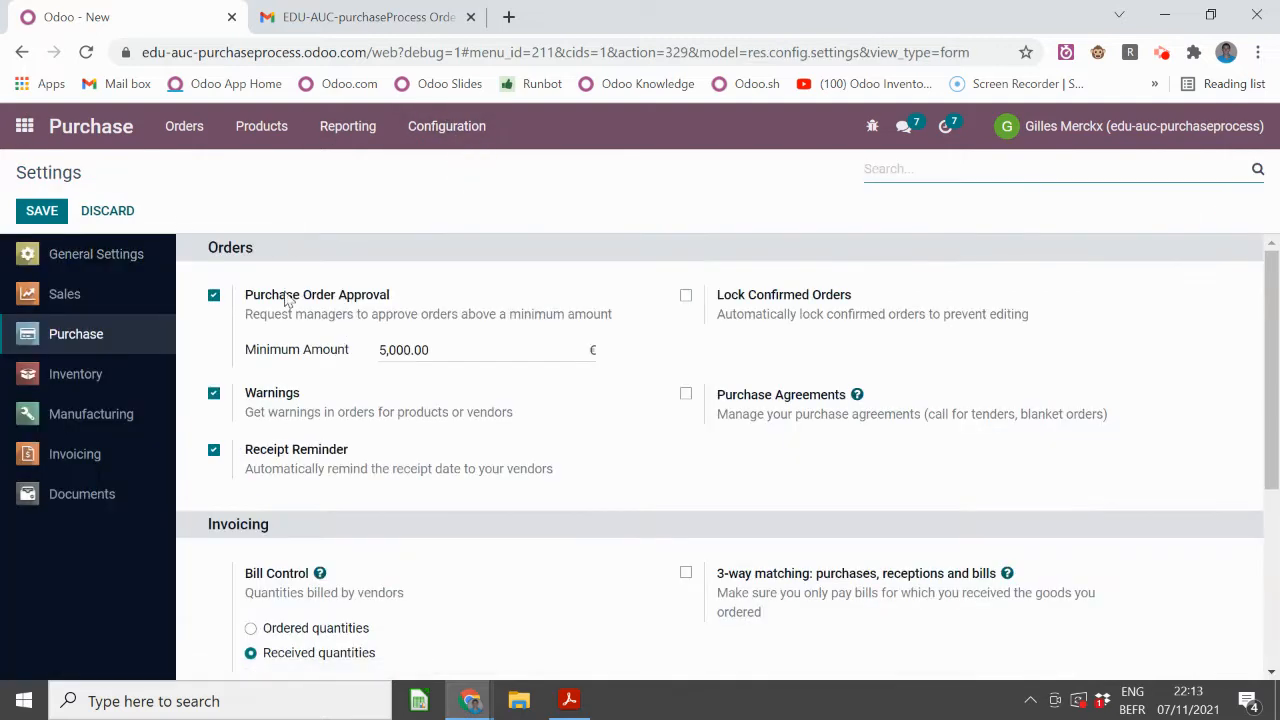
{"action": "left_click", "coordinate": [80, 374]}
{"action": "scroll", "coordinate": [600, 450], "scroll_direction": "down", "scroll_amount": 5}
{"action": "scroll", "coordinate": [631, 469], "scroll_direction": "down", "scroll_amount": 10}
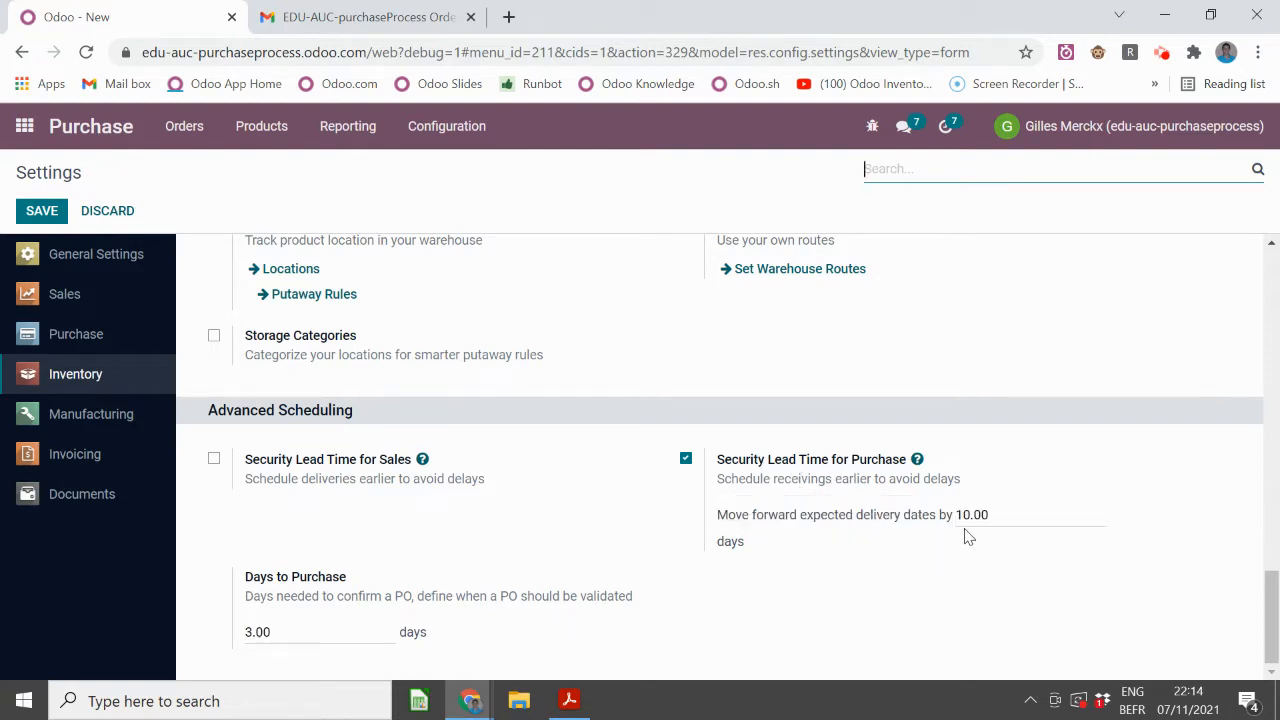
{"action": "mouse_move", "coordinate": [974, 515]}
{"action": "key", "text": "alt+Tab"}
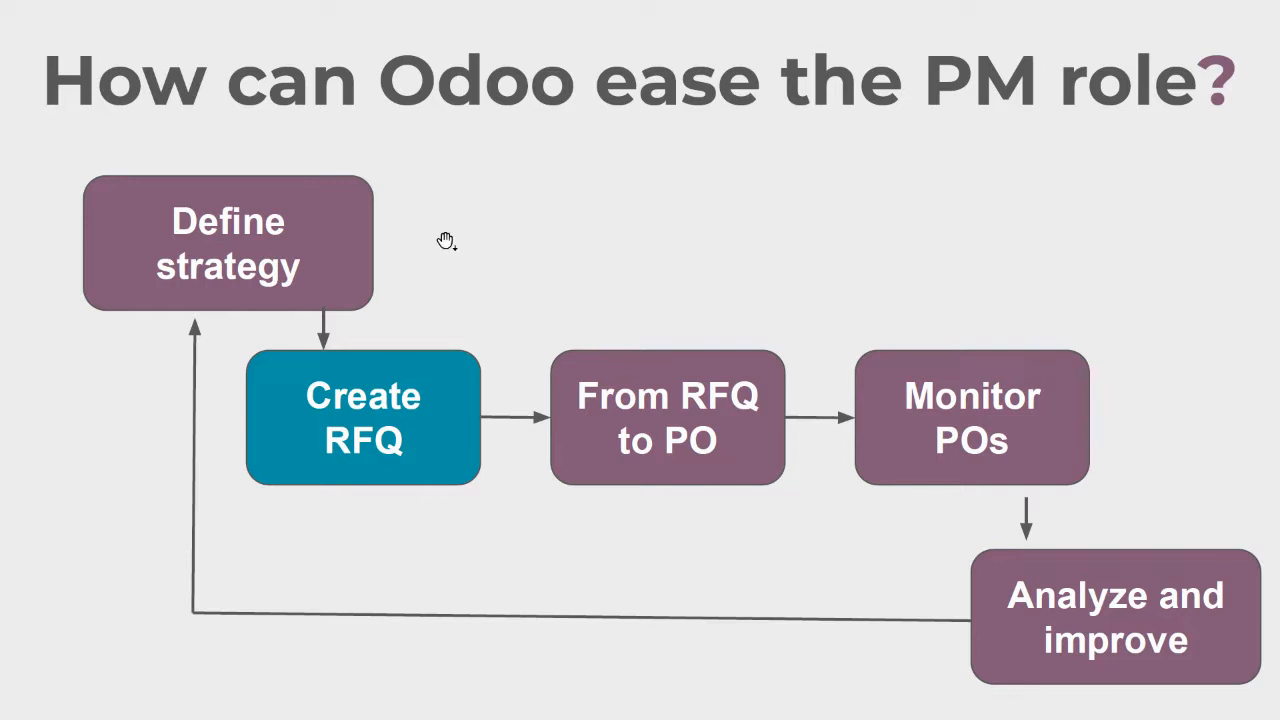
{"action": "left_click", "coordinate": [446, 383]}
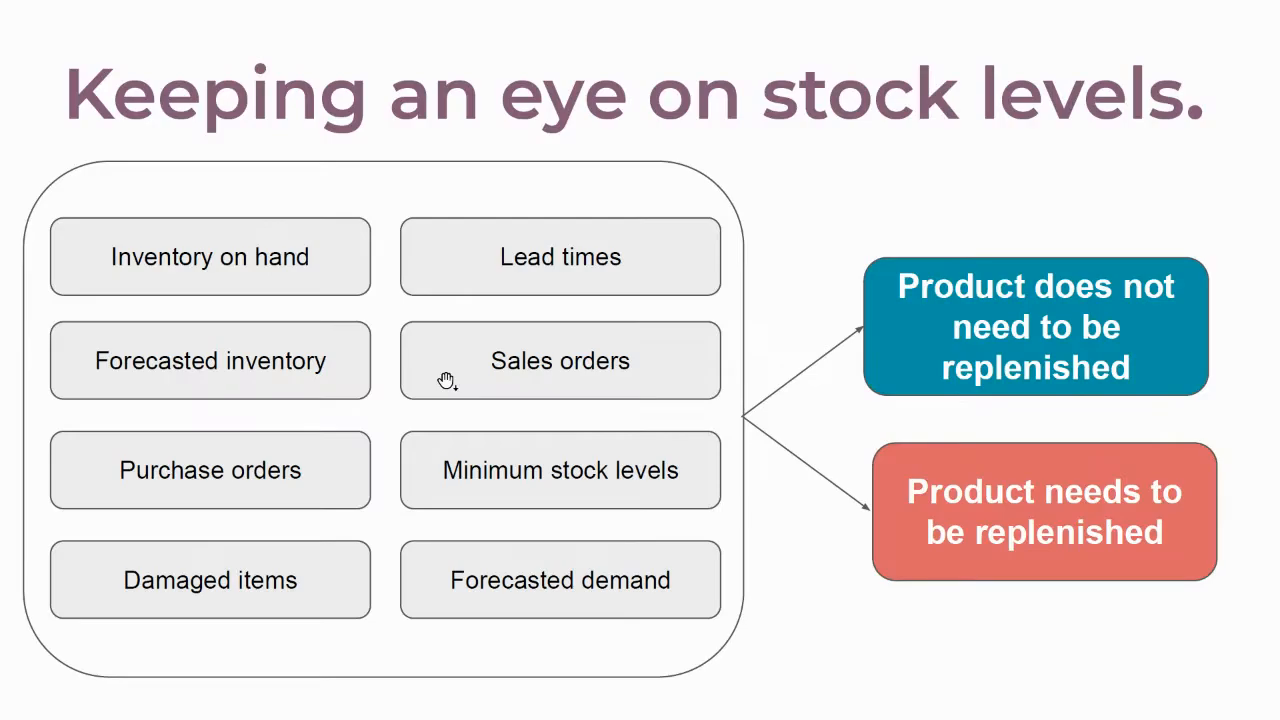
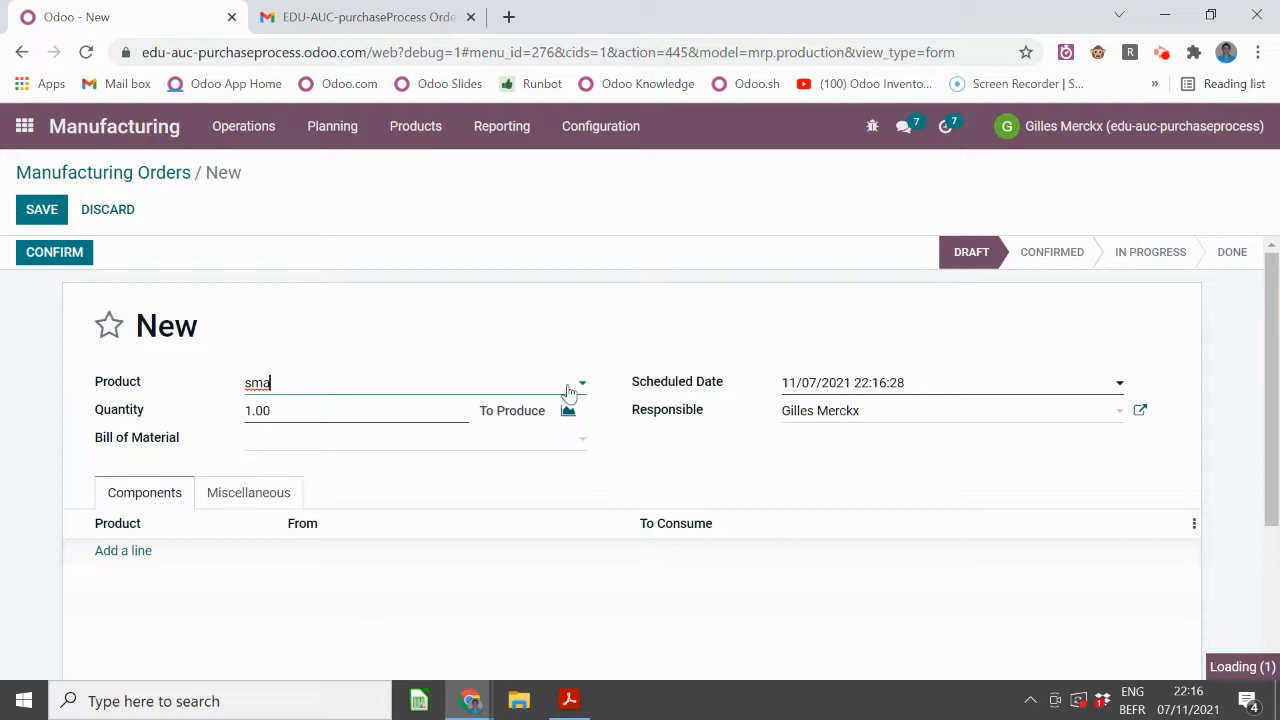
- Schedule the Smartphone manufacturing order for 17 November 2021 and set its quantity to 1000
{"action": "left_click", "coordinate": [881, 390]}
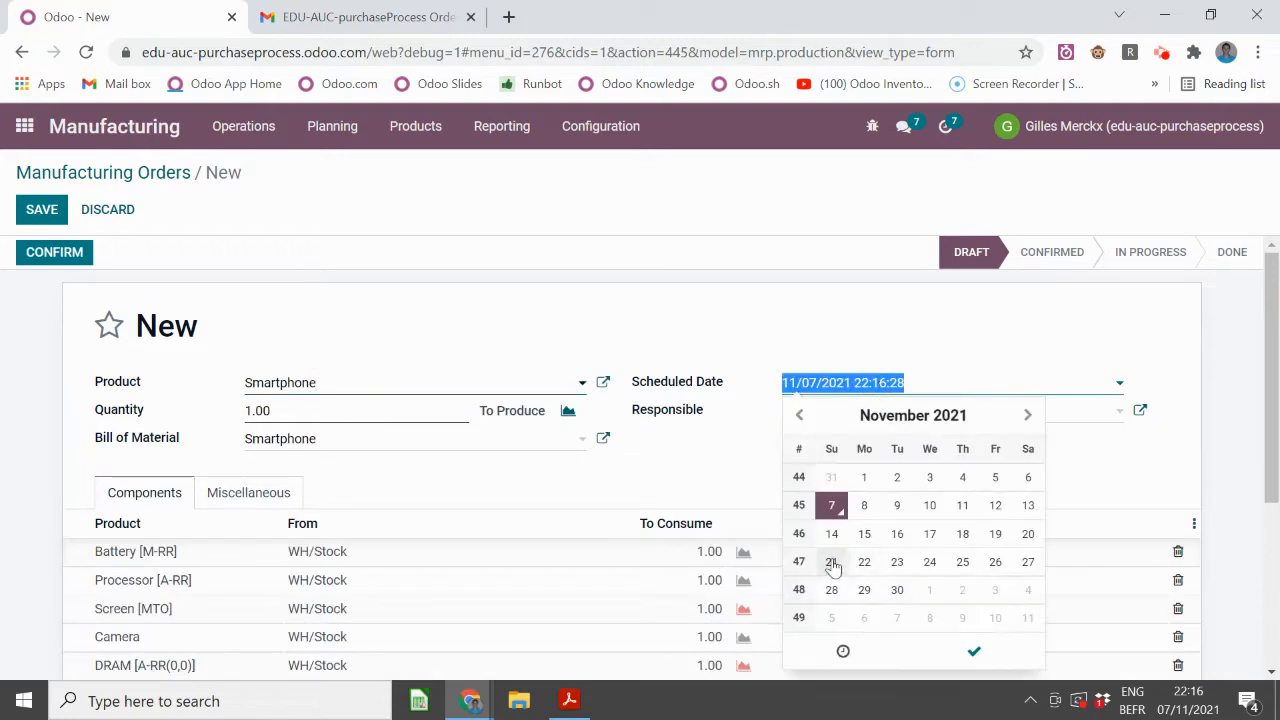
{"action": "left_click", "coordinate": [929, 532]}
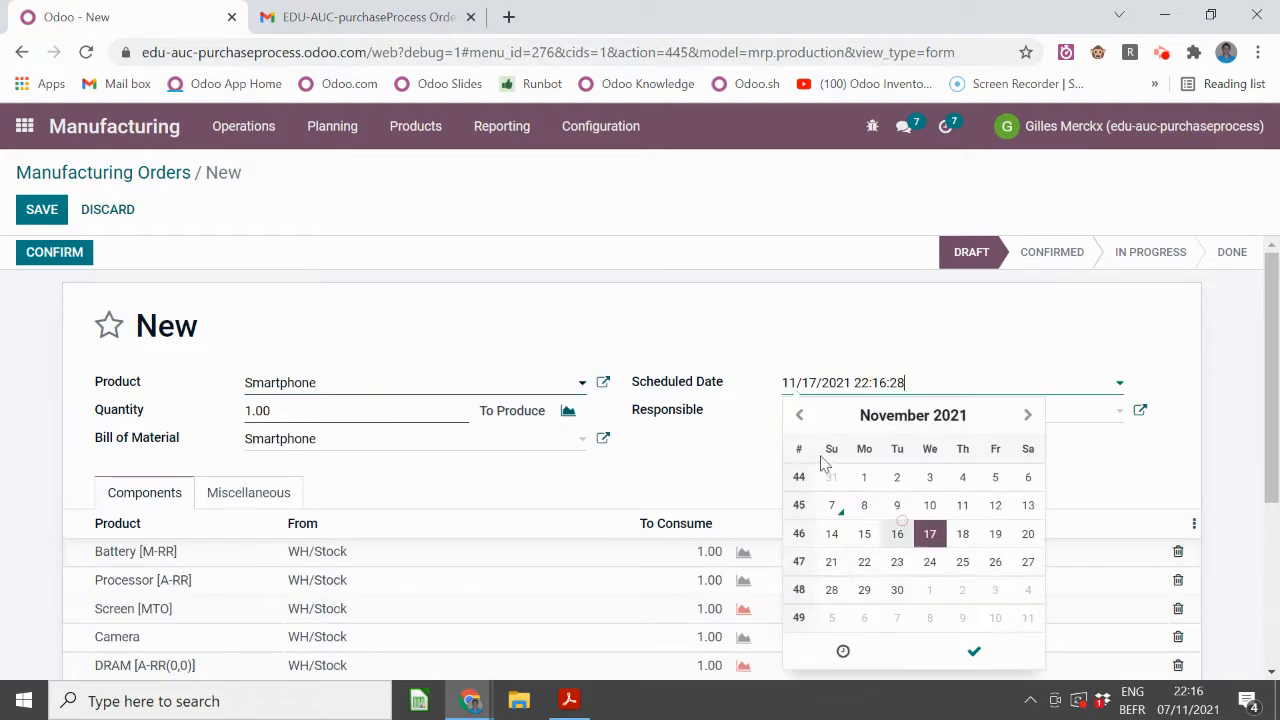
{"action": "left_click", "coordinate": [976, 651]}
{"action": "scroll", "coordinate": [226, 287], "scroll_direction": "down", "scroll_amount": 1}
{"action": "left_click", "coordinate": [251, 311]}
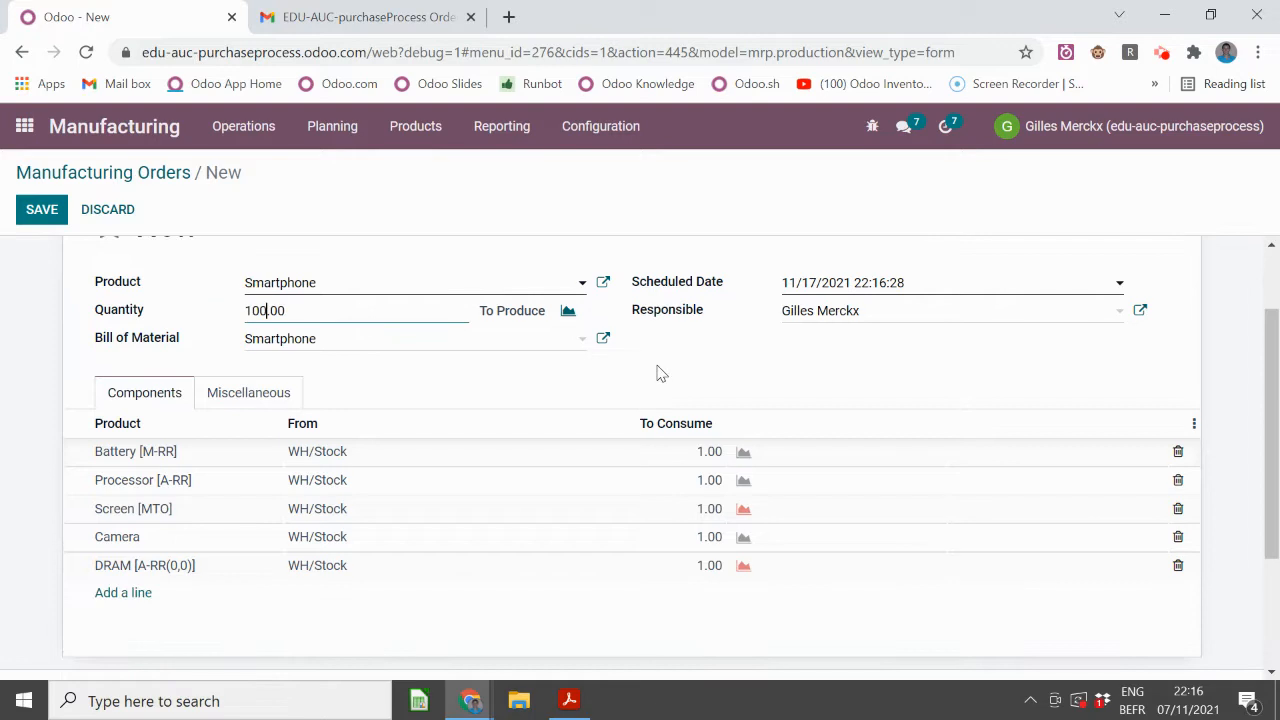
{"action": "left_click", "coordinate": [40, 308]}
- Confirm manufacturing order WH/MO/00006 and return to the Odoo app menu
{"action": "scroll", "coordinate": [103, 403], "scroll_direction": "up", "scroll_amount": 1}
{"action": "left_click", "coordinate": [56, 254]}
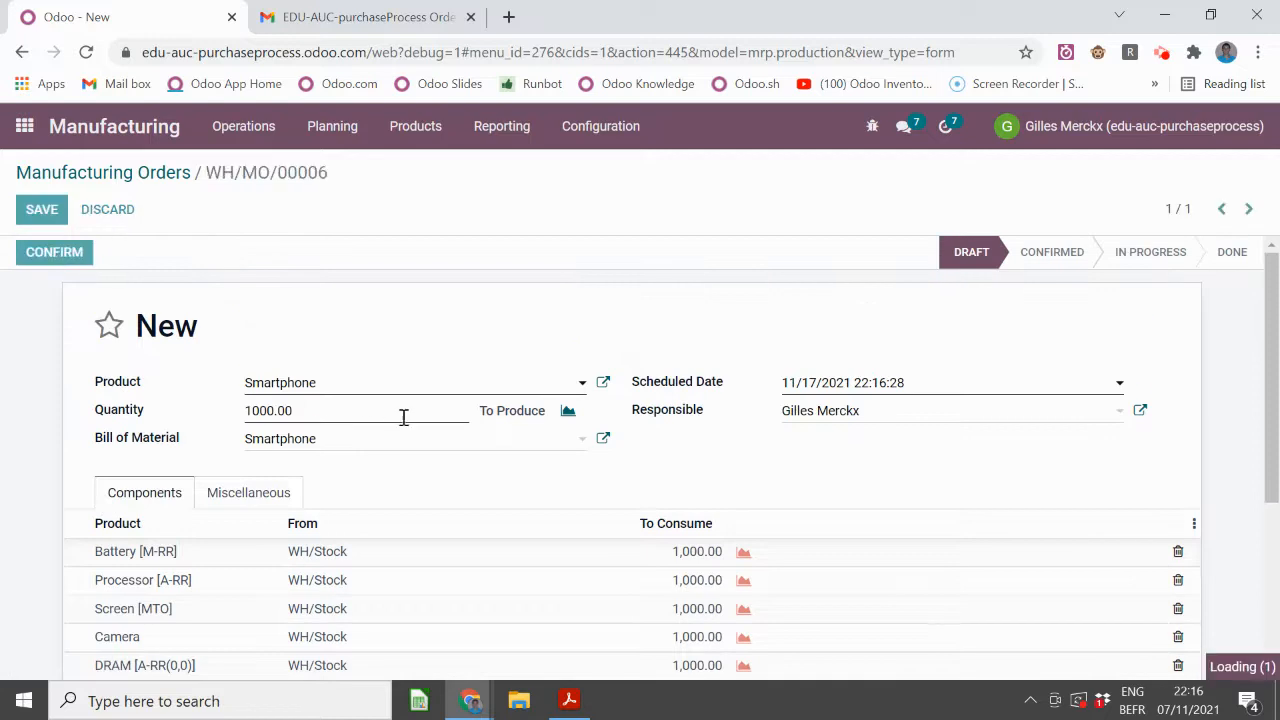
{"action": "scroll", "coordinate": [280, 420], "scroll_direction": "down", "scroll_amount": 2}
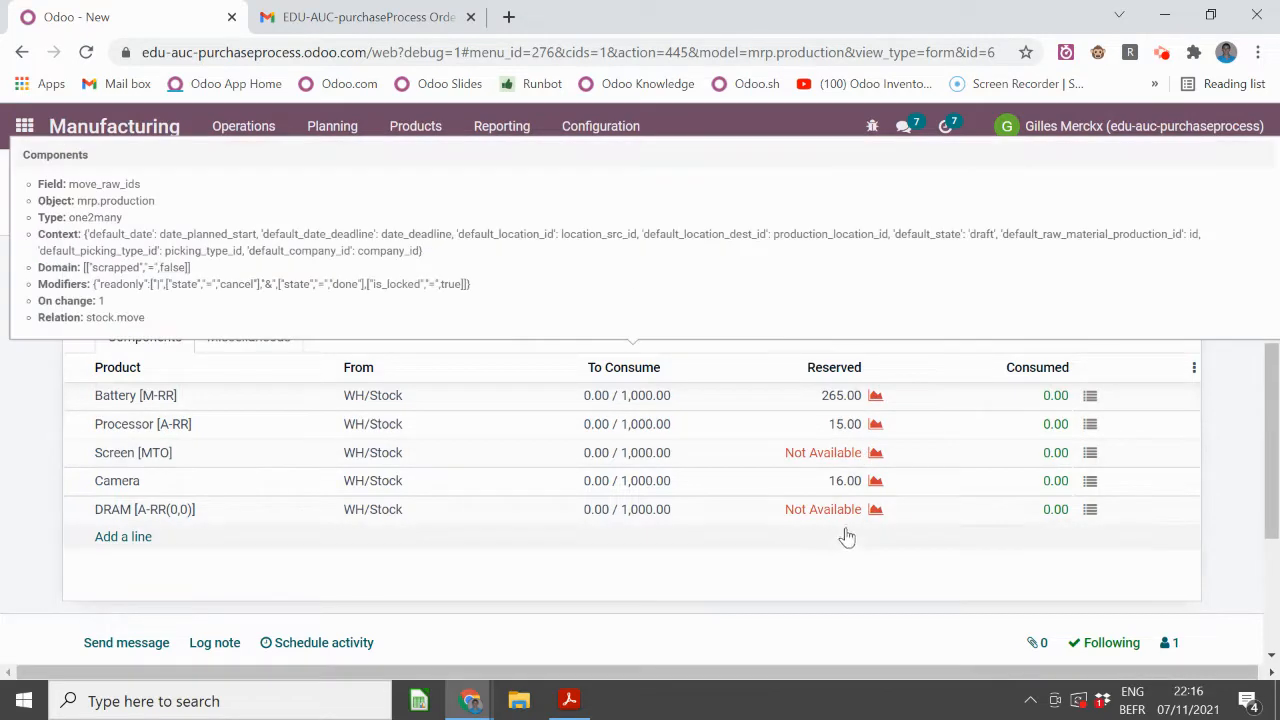
{"action": "scroll", "coordinate": [288, 358], "scroll_direction": "up", "scroll_amount": 1}
{"action": "scroll", "coordinate": [288, 358], "scroll_direction": "up", "scroll_amount": 1}
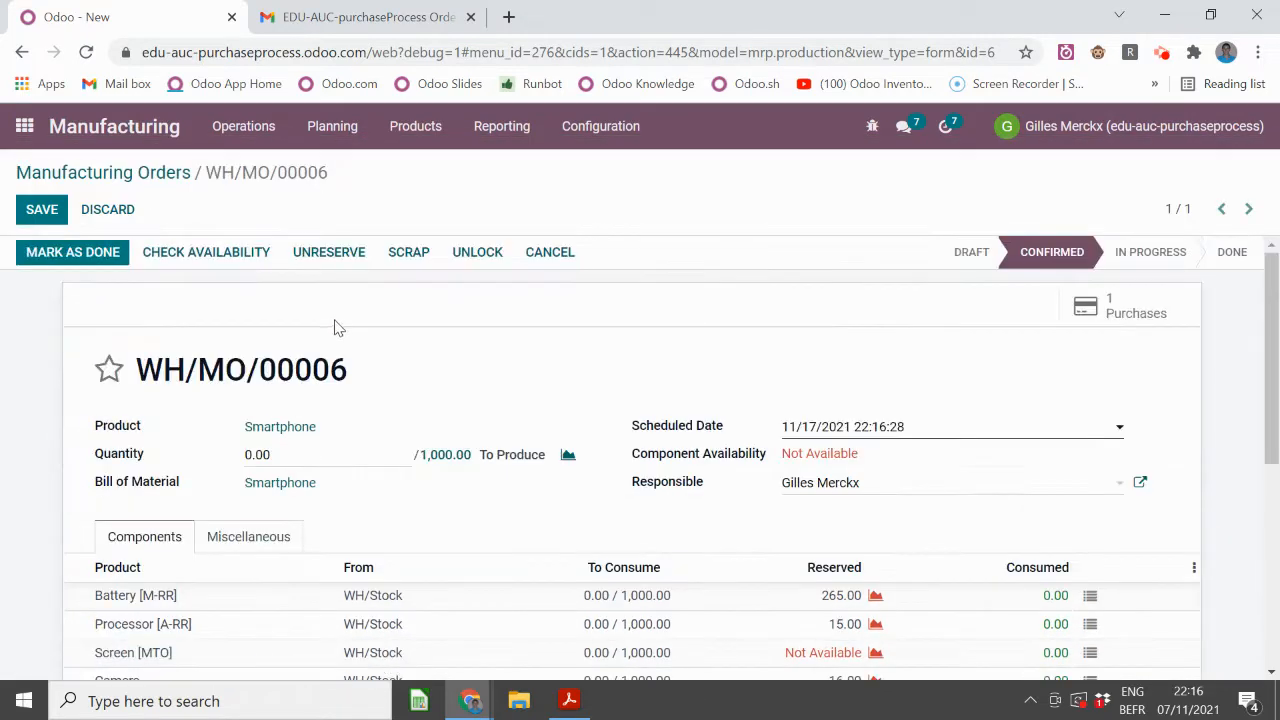
{"action": "left_click", "coordinate": [26, 128]}
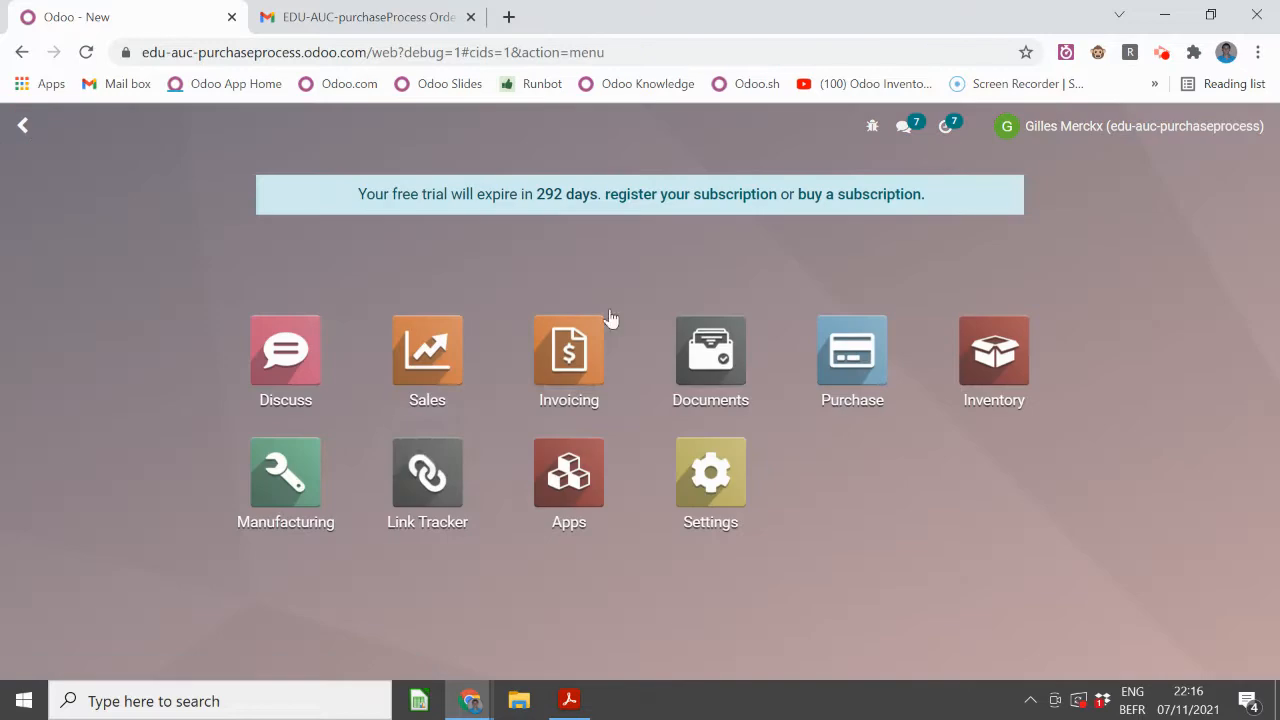
- In Purchase, sort the requests for quotation by Reference, newest first
{"action": "left_click", "coordinate": [840, 355]}
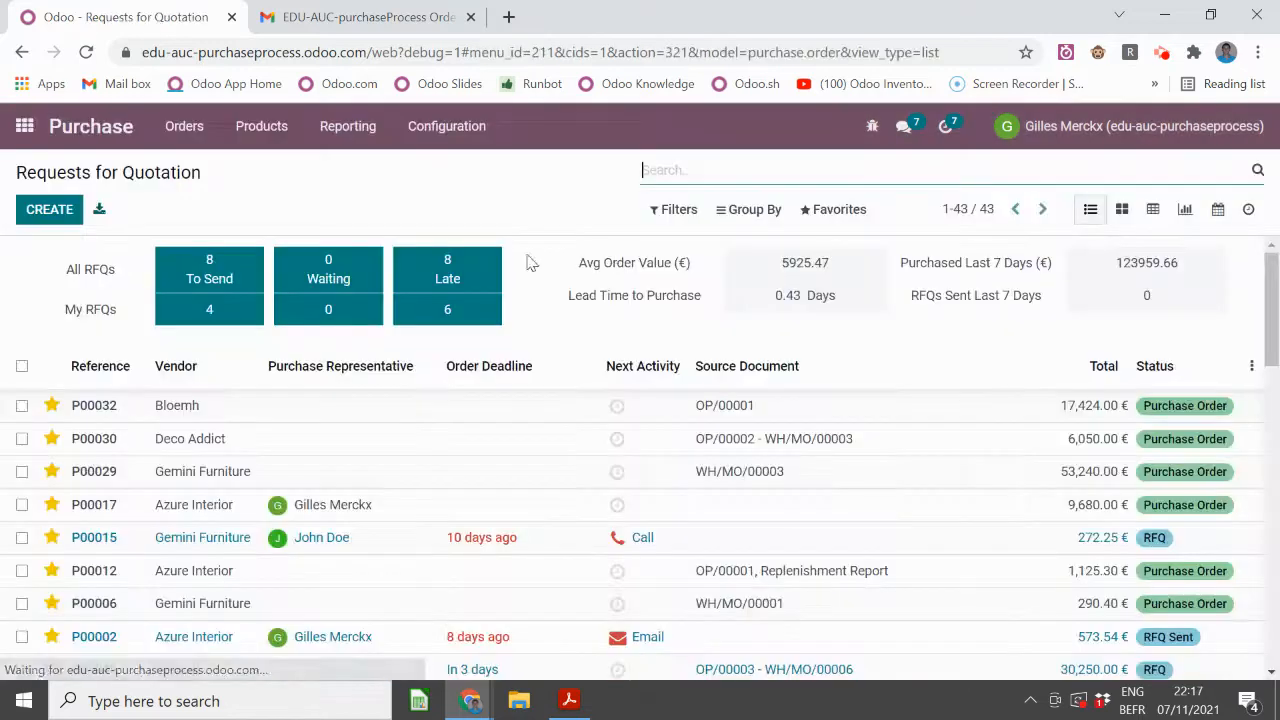
{"action": "left_click", "coordinate": [102, 368]}
{"action": "left_click", "coordinate": [101, 366]}
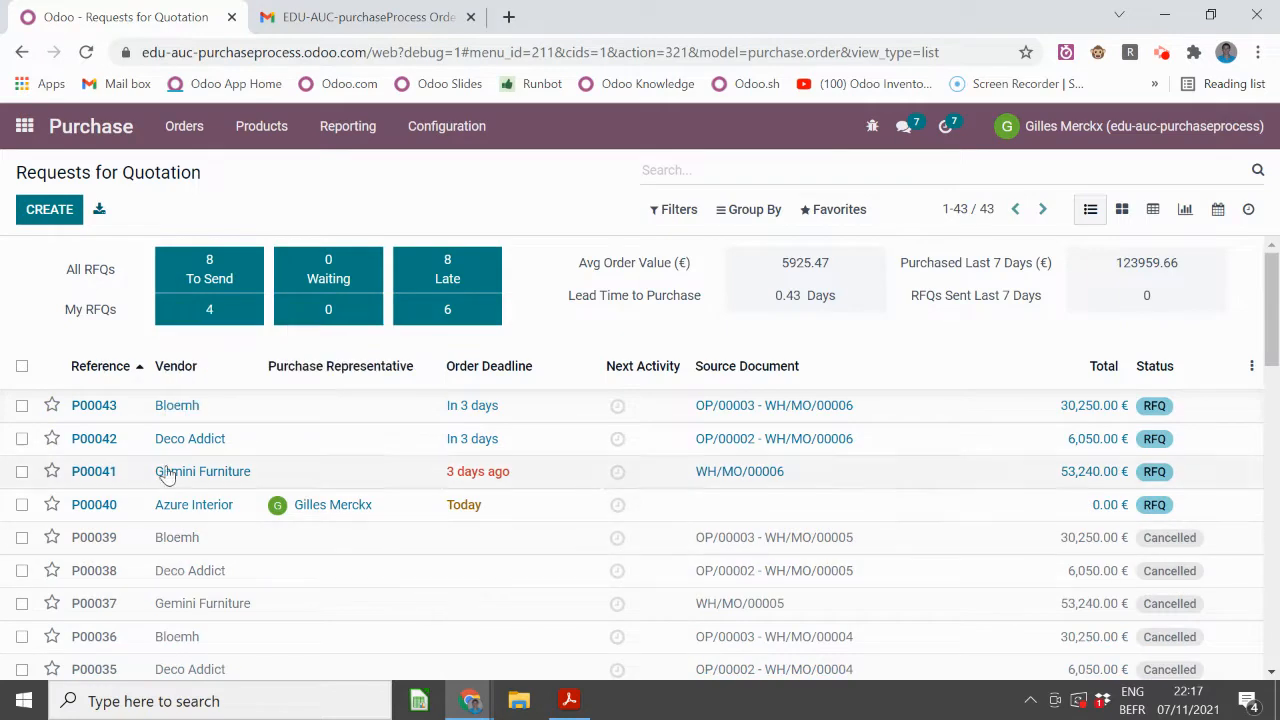
- Review RFQ P00043 from Bloemh for 1,000 DRAM at 30,250.00 €, then return to the list
{"action": "left_click", "coordinate": [192, 413]}
{"action": "scroll", "coordinate": [432, 336], "scroll_direction": "down", "scroll_amount": 1}
{"action": "scroll", "coordinate": [432, 336], "scroll_direction": "down", "scroll_amount": 1}
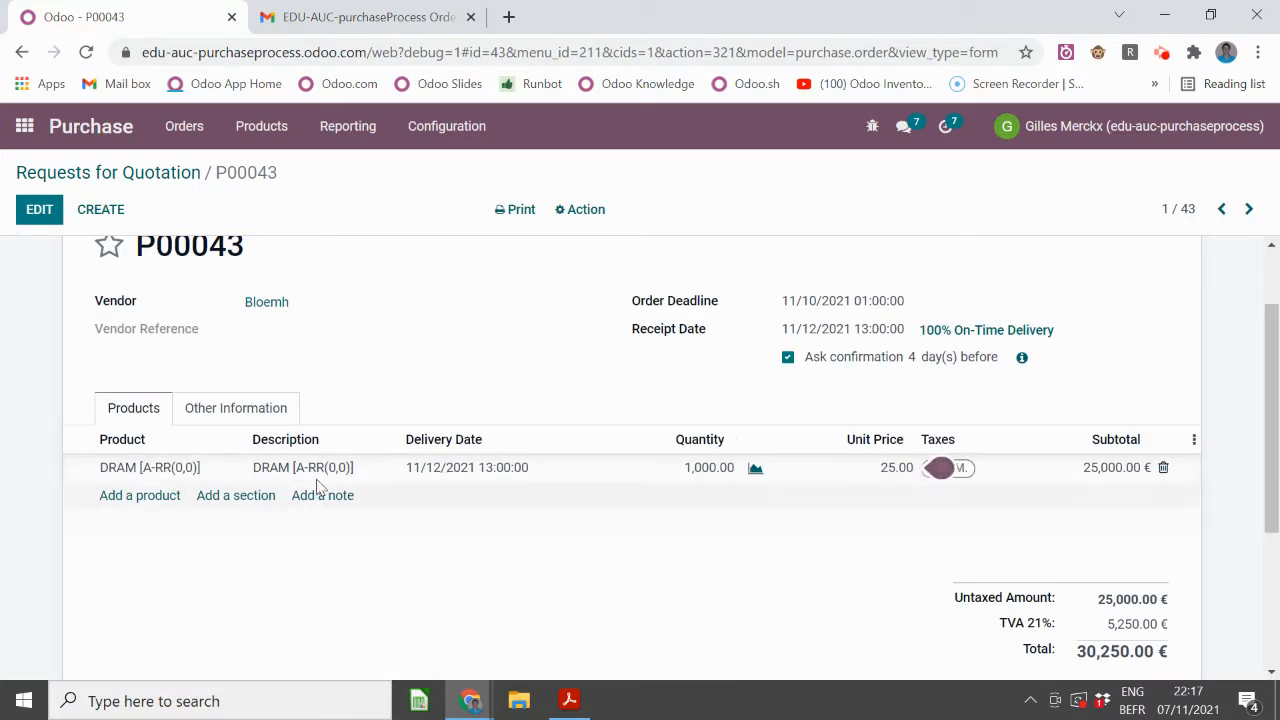
{"action": "mouse_move", "coordinate": [340, 475]}
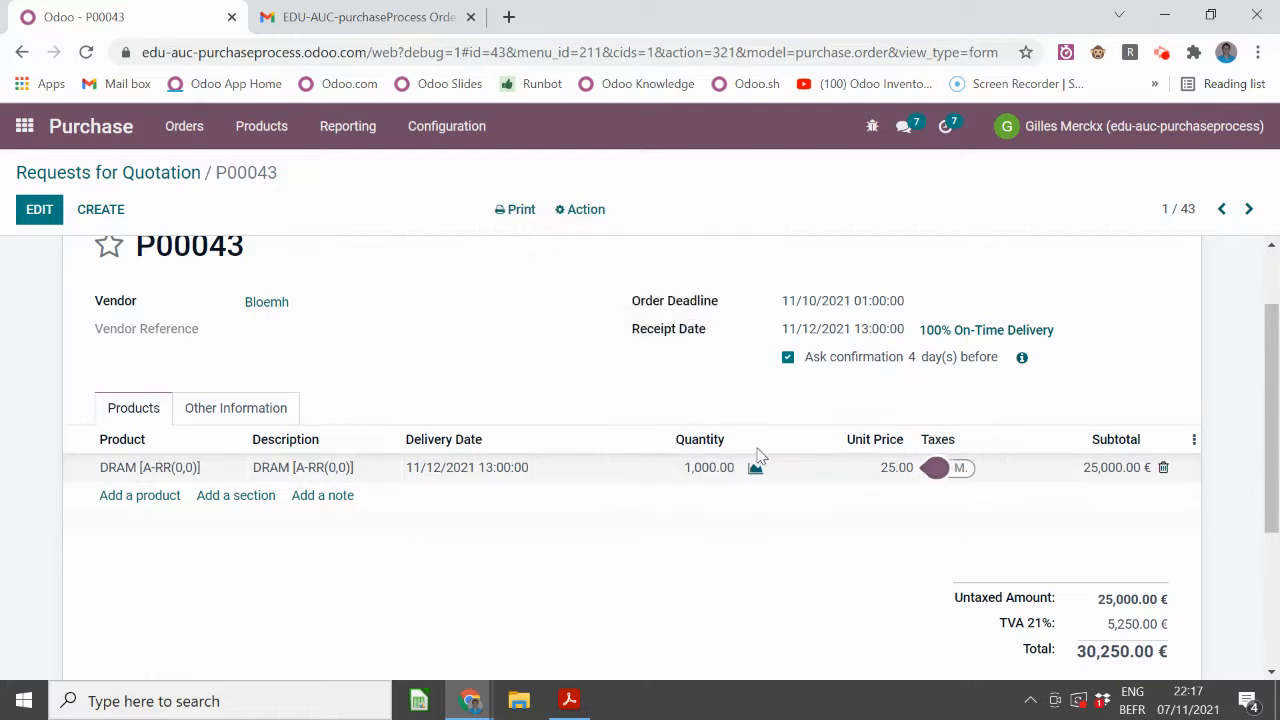
{"action": "scroll", "coordinate": [600, 417], "scroll_direction": "up", "scroll_amount": 1}
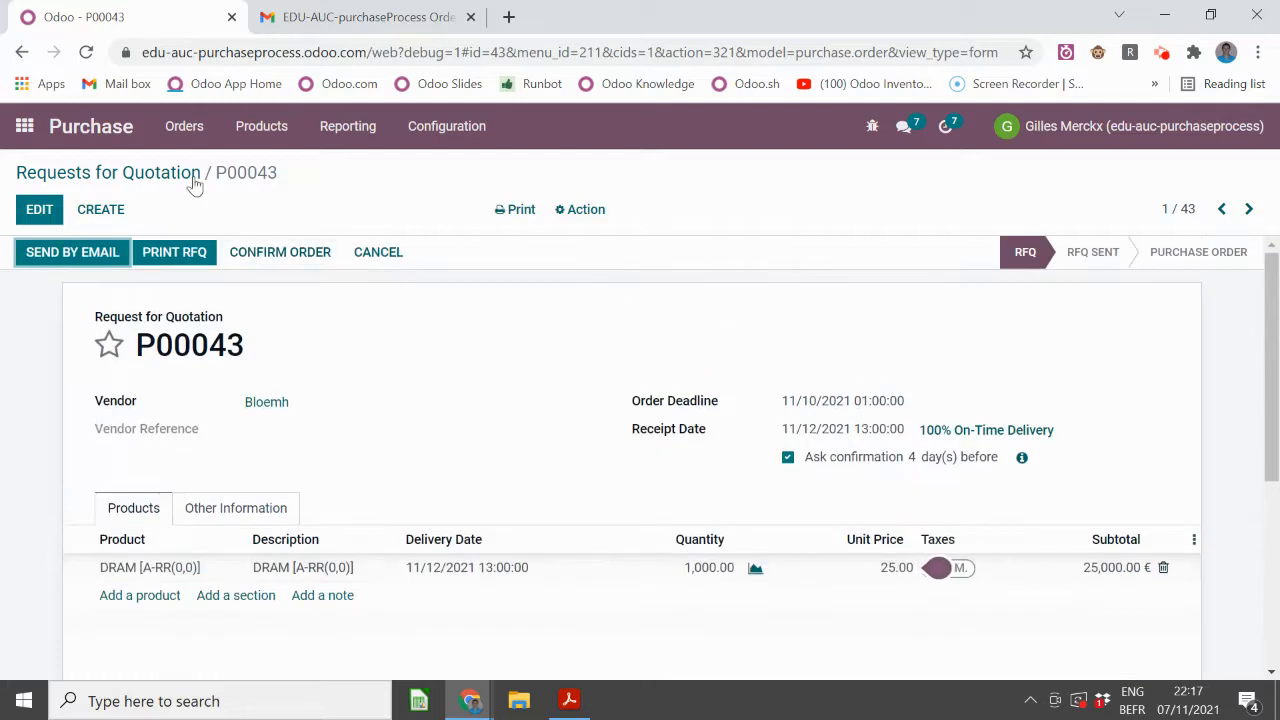
{"action": "left_click", "coordinate": [172, 174]}
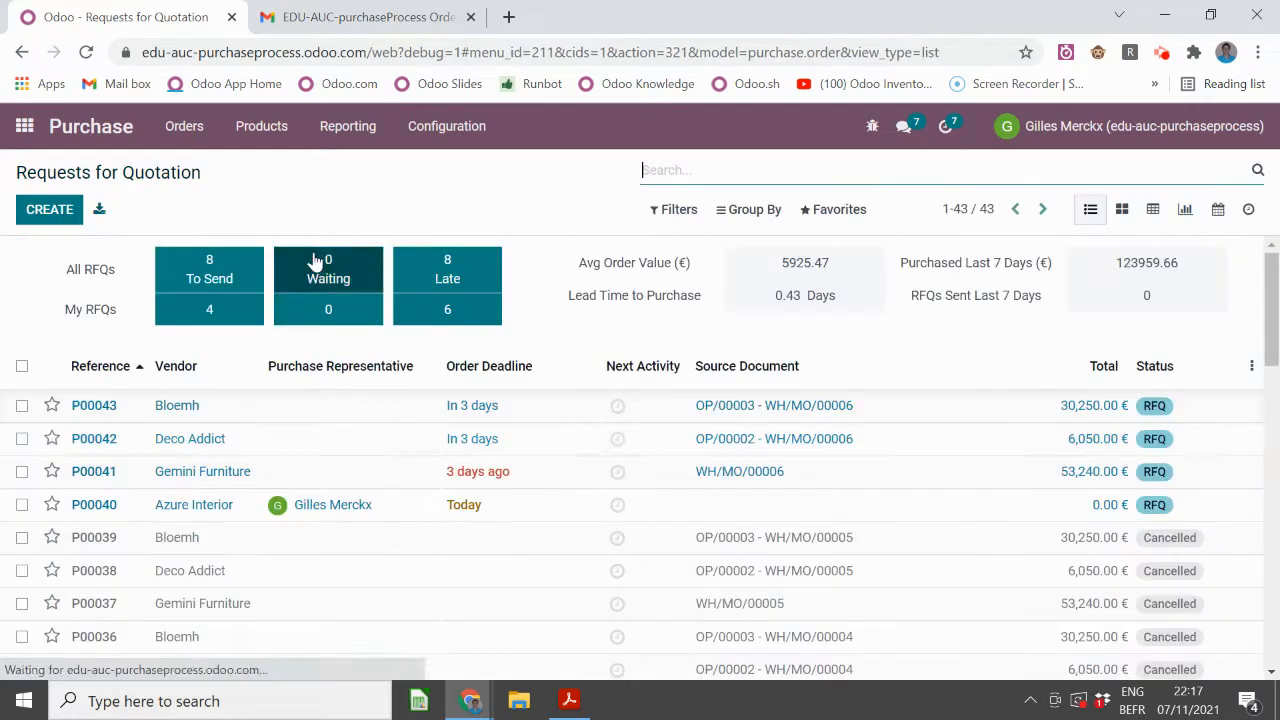
- Review RFQ P00042 from Deco Addict, checking Processor [A-RR] On Hand and Min/Max, then return to the list
{"action": "left_click", "coordinate": [345, 441]}
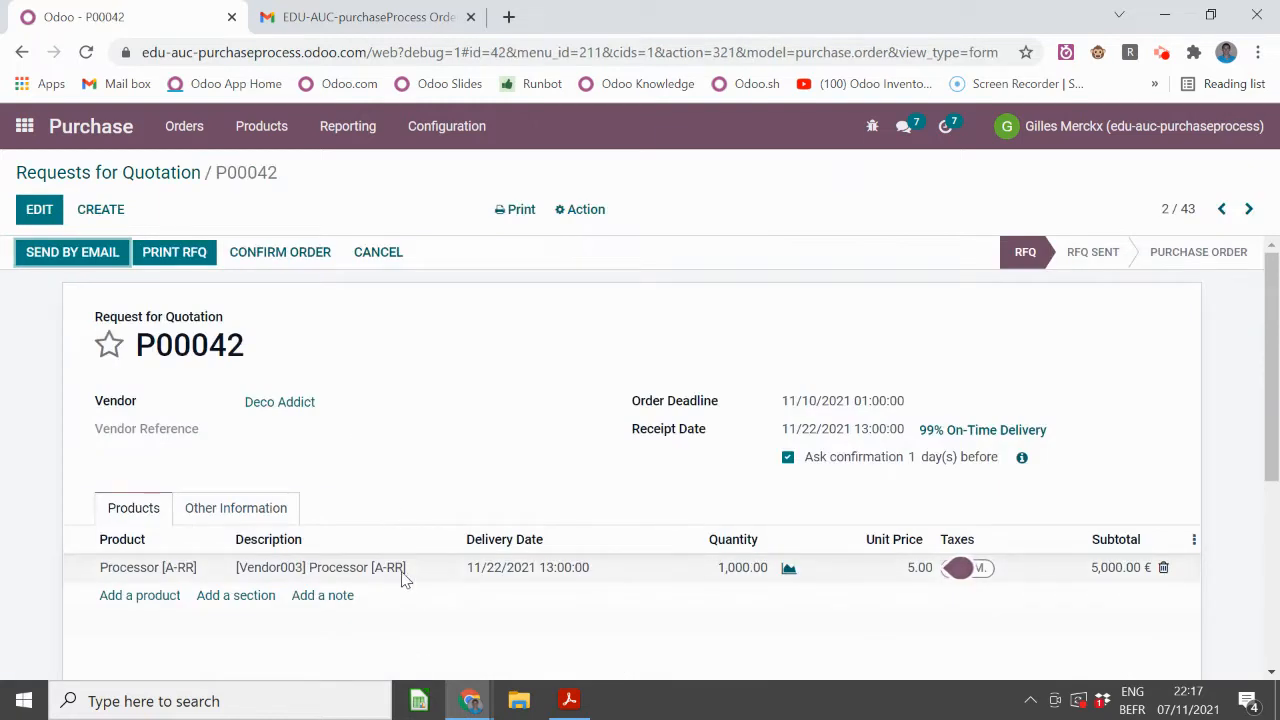
{"action": "mouse_move", "coordinate": [402, 578]}
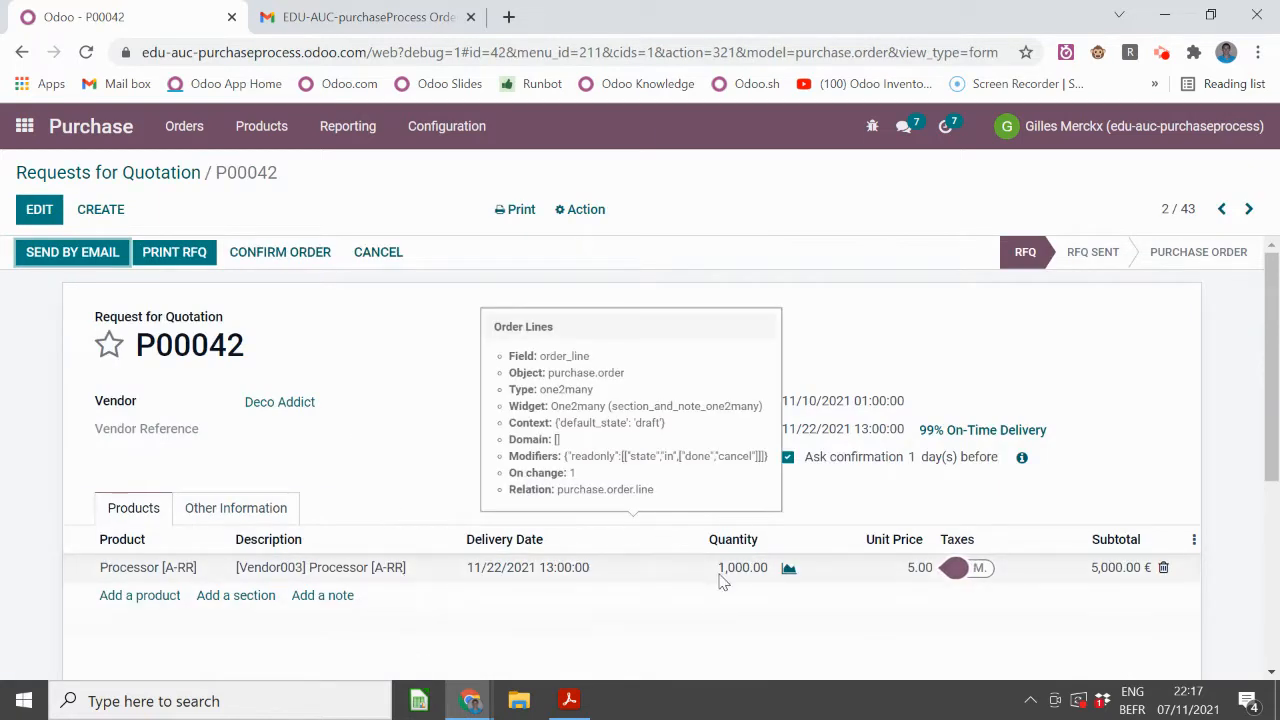
{"action": "left_click", "coordinate": [192, 568]}
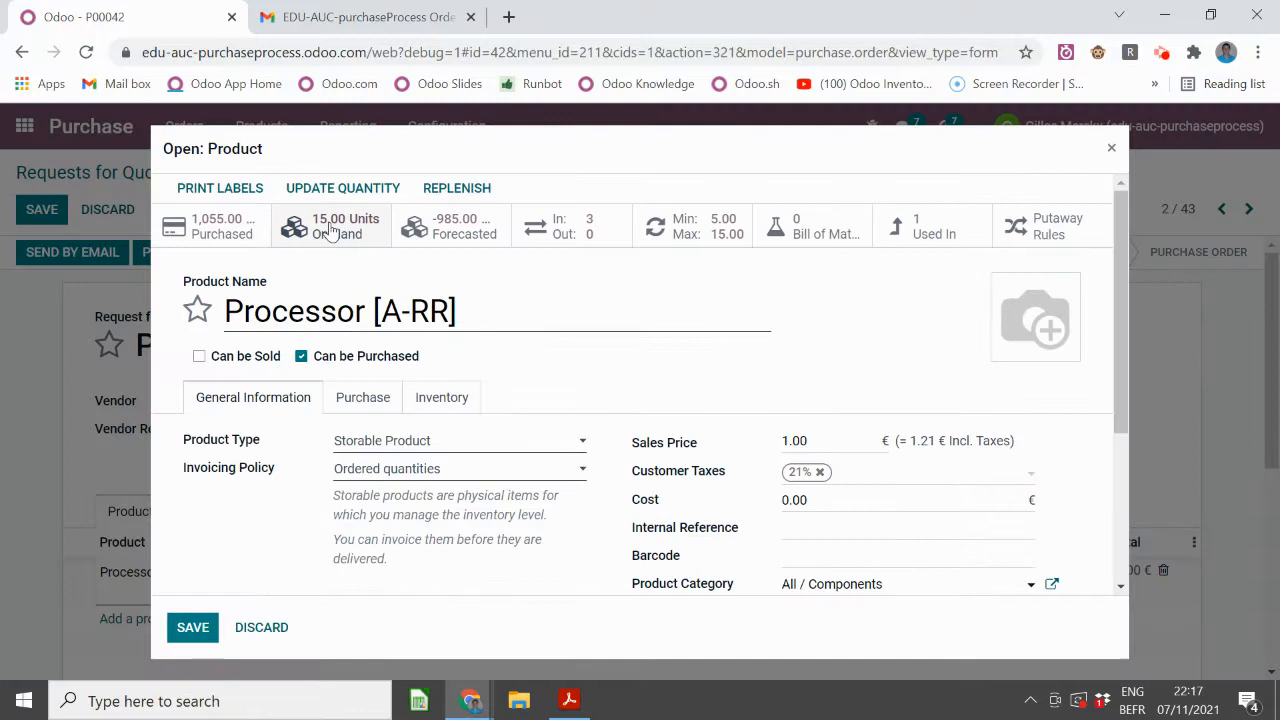
{"action": "mouse_move", "coordinate": [330, 230]}
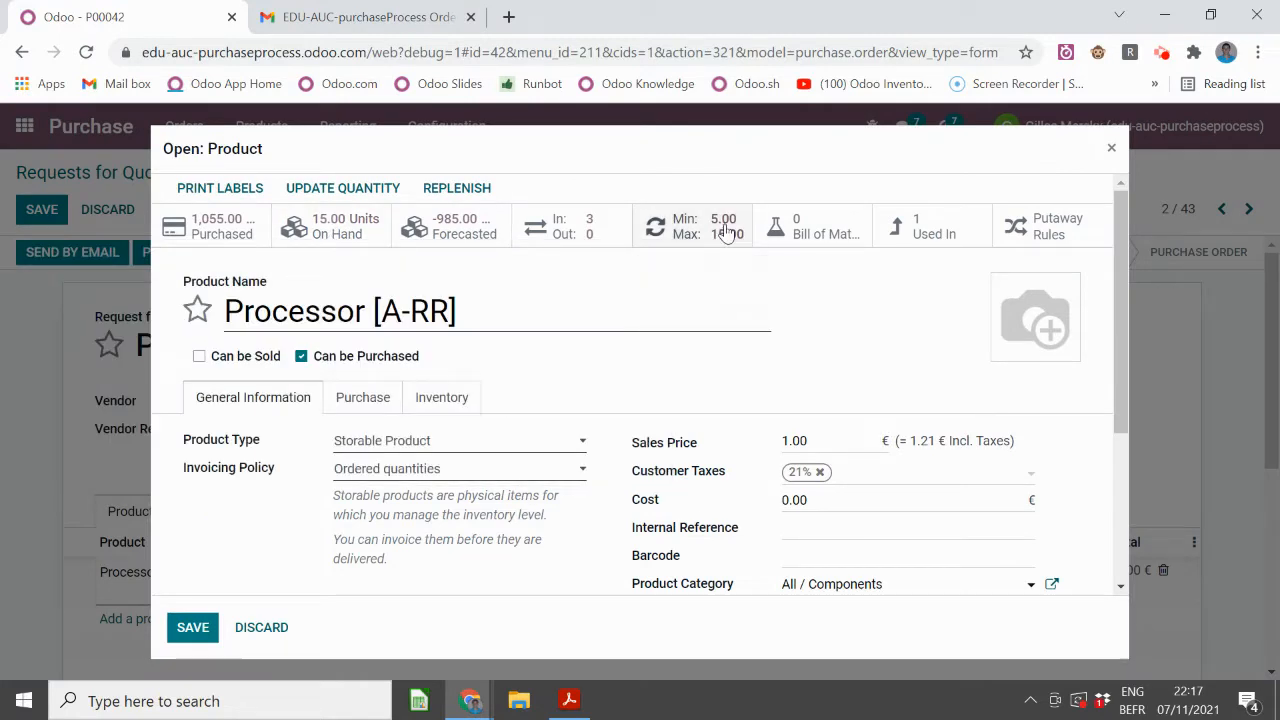
{"action": "left_click", "coordinate": [1111, 150]}
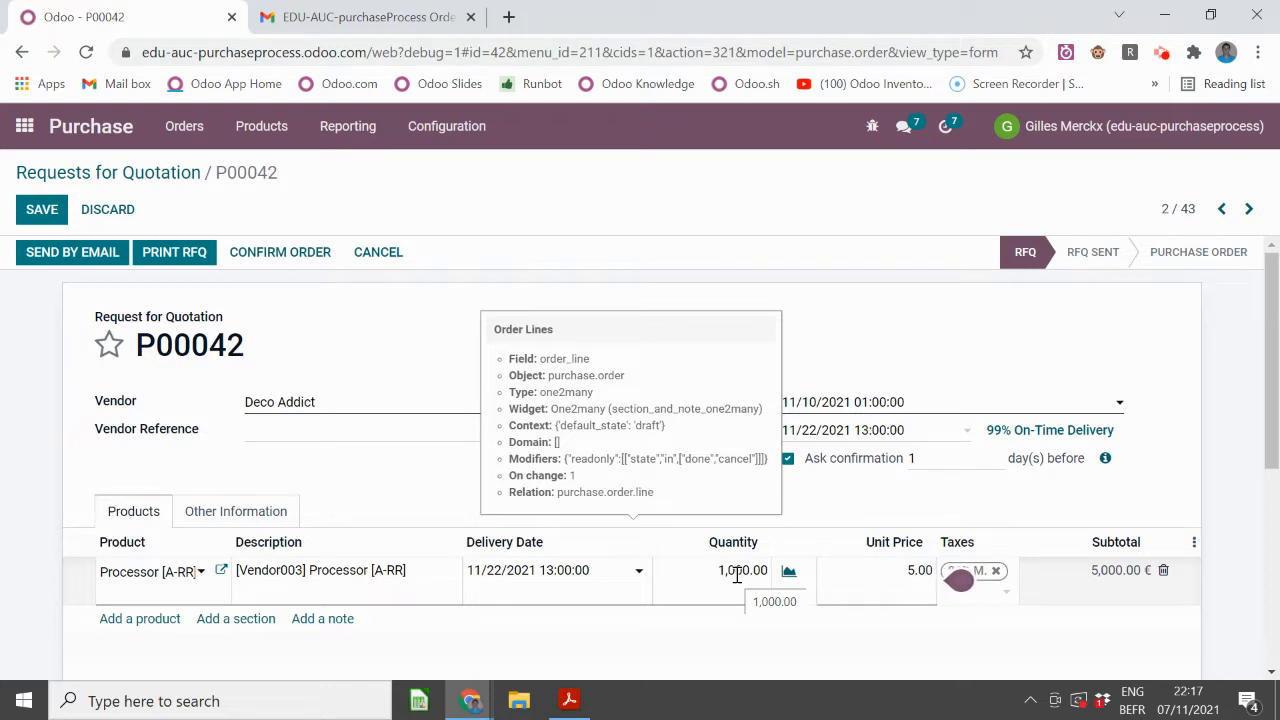
{"action": "left_click", "coordinate": [82, 178]}
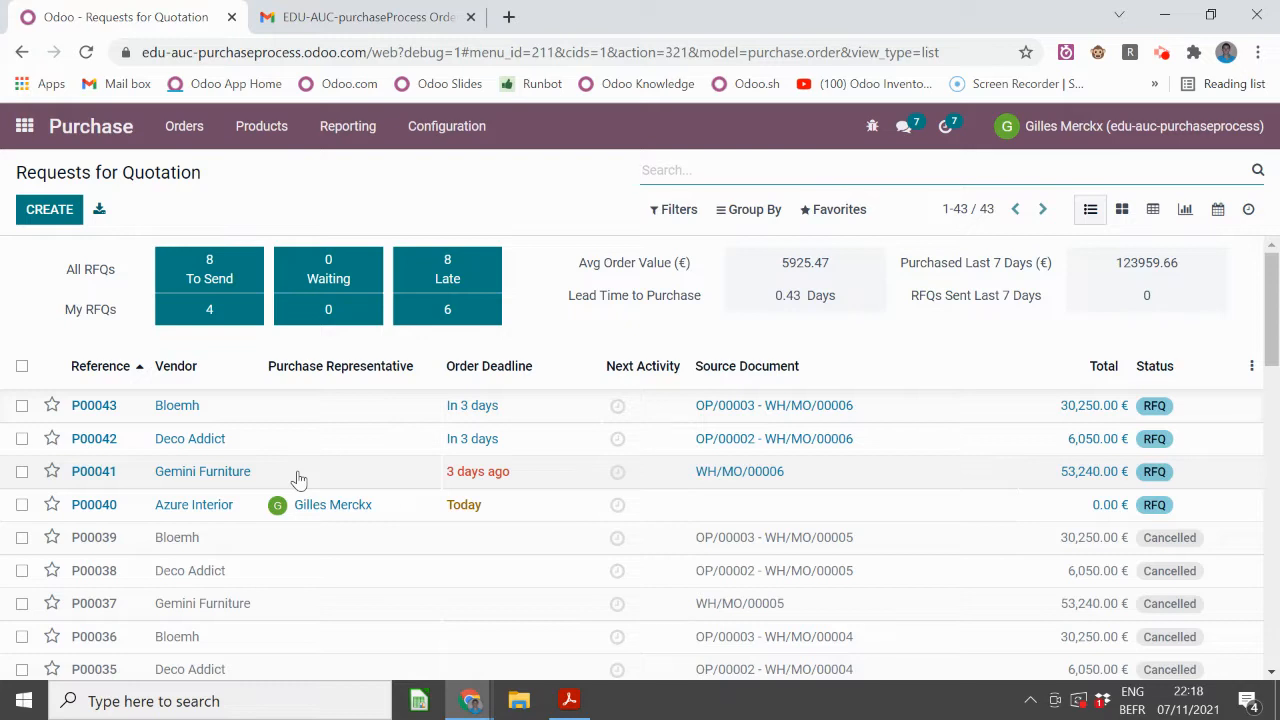
- Review RFQ P00041 from Gemini Furniture for 1,000 Screen [MTO] at 44.00, then go to the app menu
{"action": "left_click", "coordinate": [298, 480]}
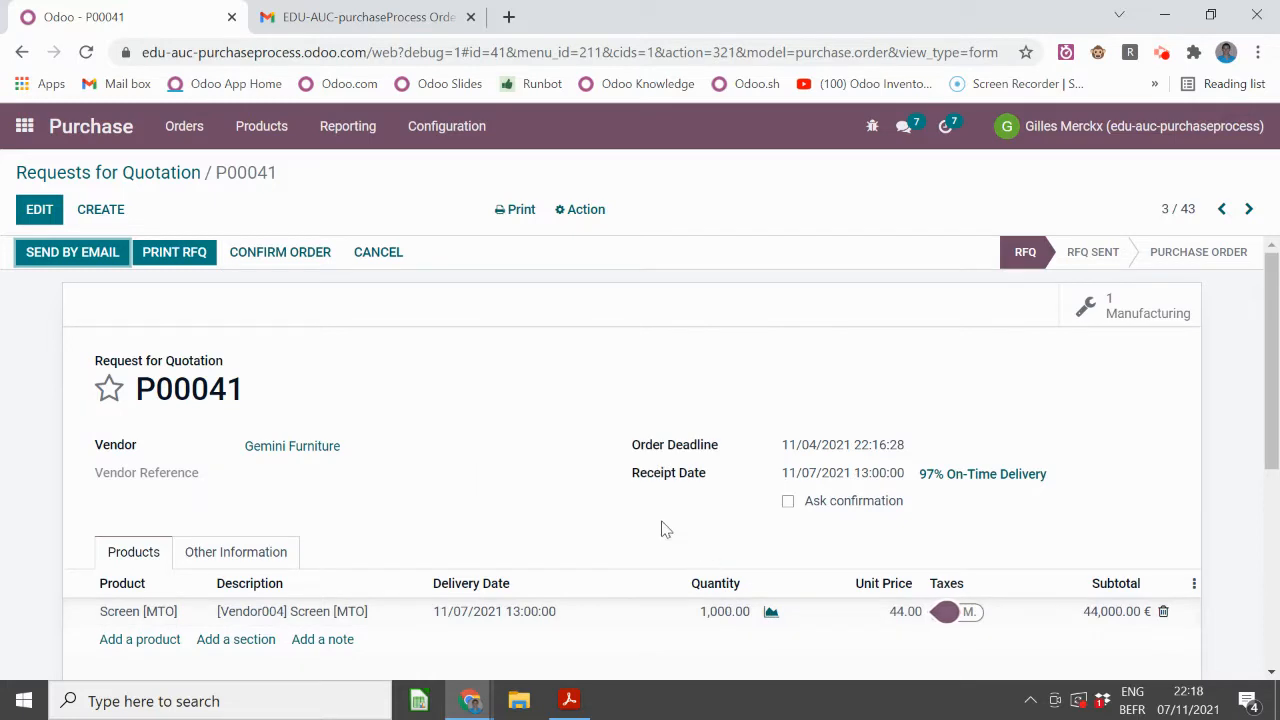
{"action": "left_click", "coordinate": [115, 175]}
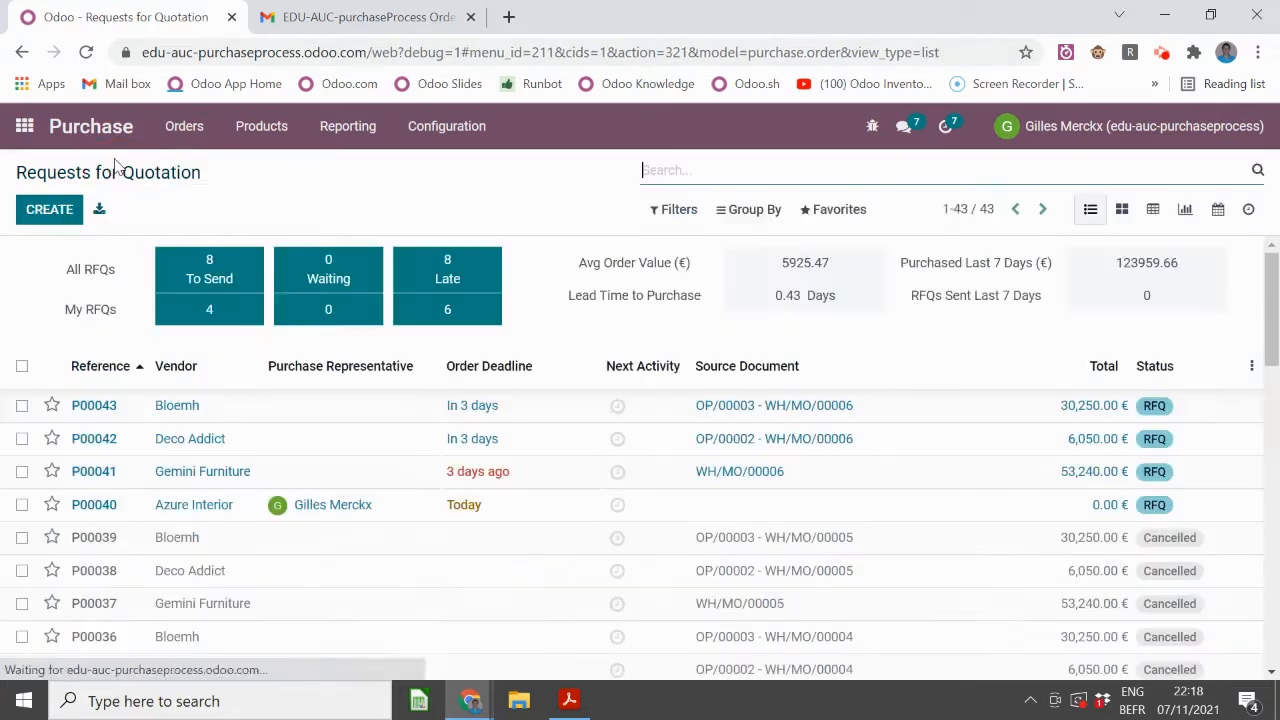
{"action": "left_click", "coordinate": [24, 126]}
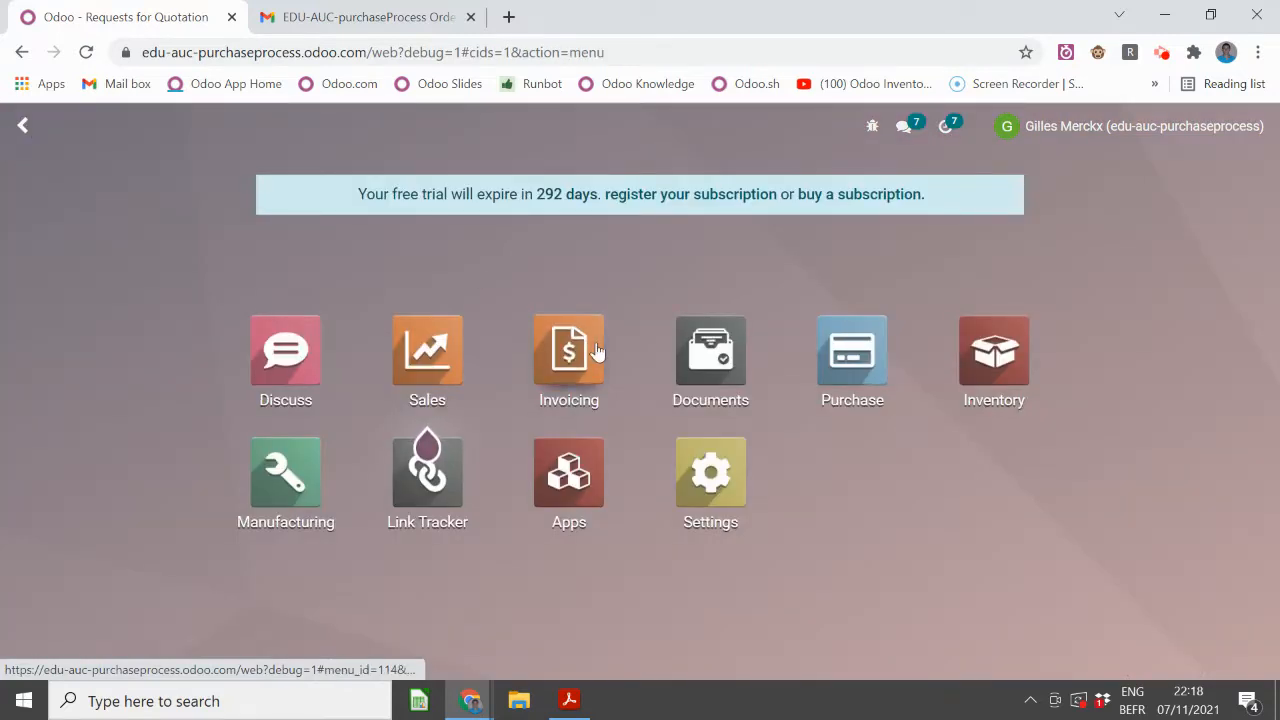
- Open Inventory's Replenishment list and widen the Product column to read Battery [M-RR] and Camera
{"action": "left_click", "coordinate": [977, 378]}
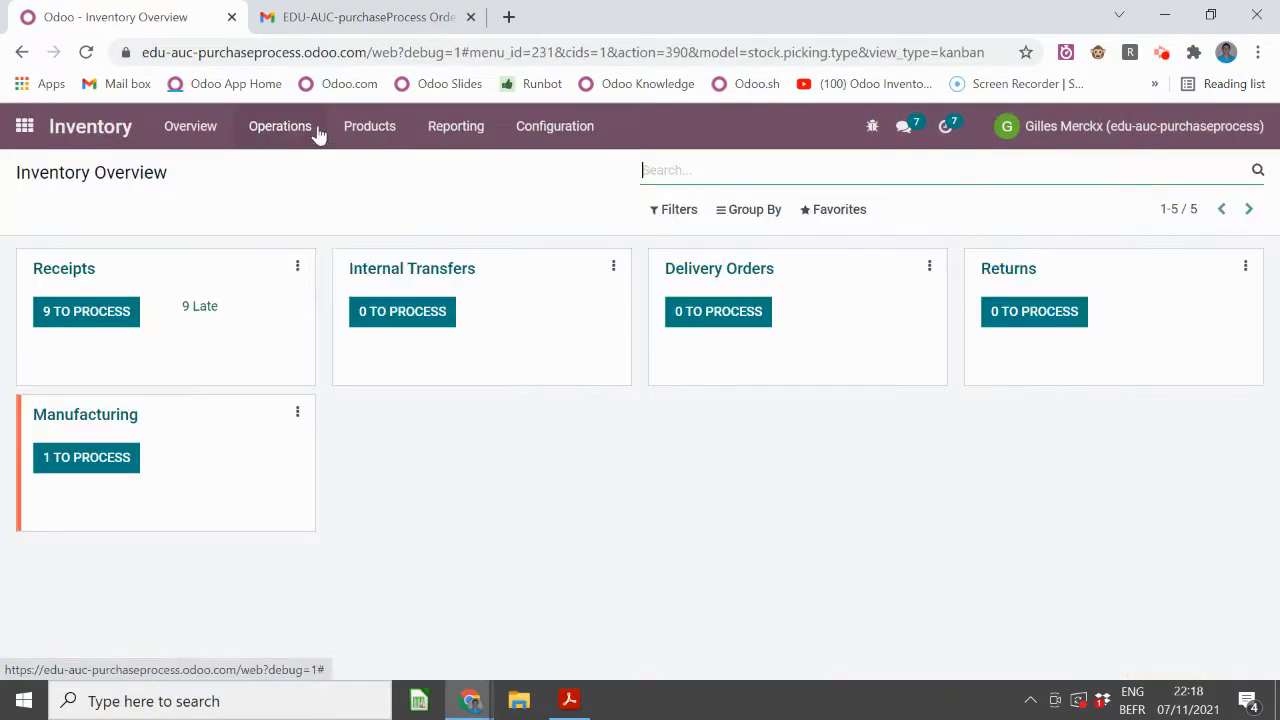
{"action": "left_click", "coordinate": [289, 138]}
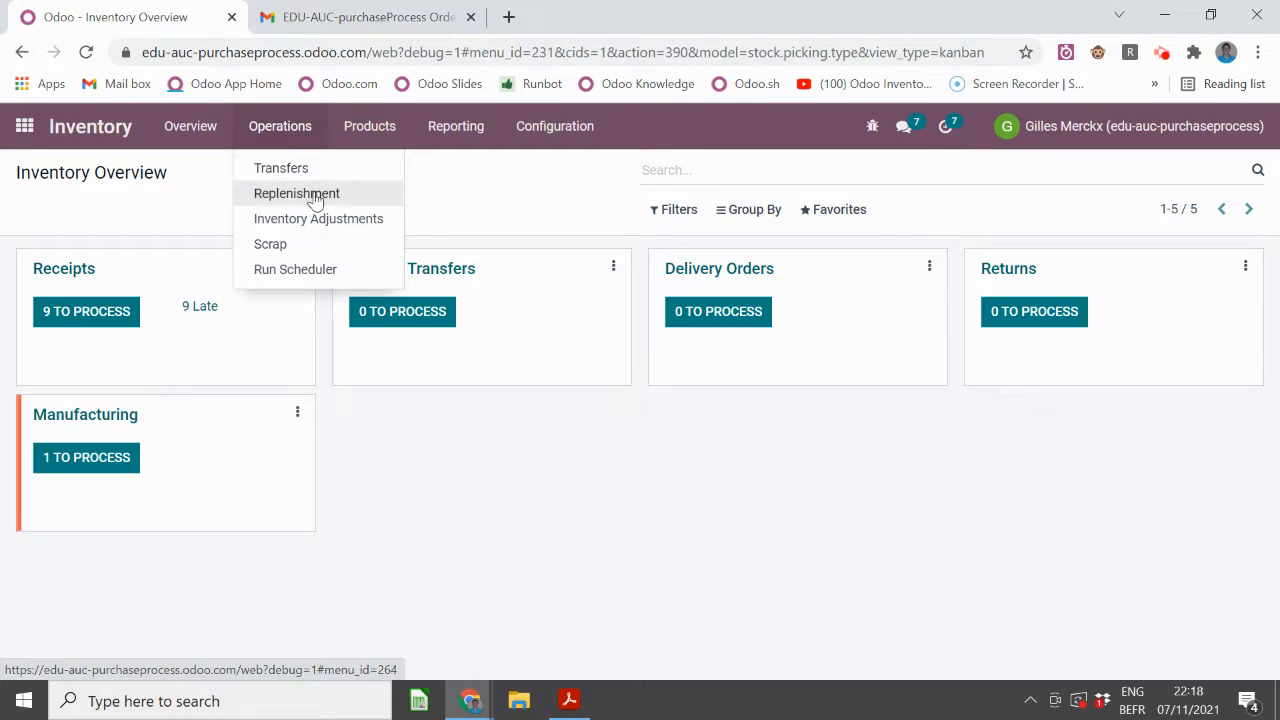
{"action": "left_click", "coordinate": [312, 194]}
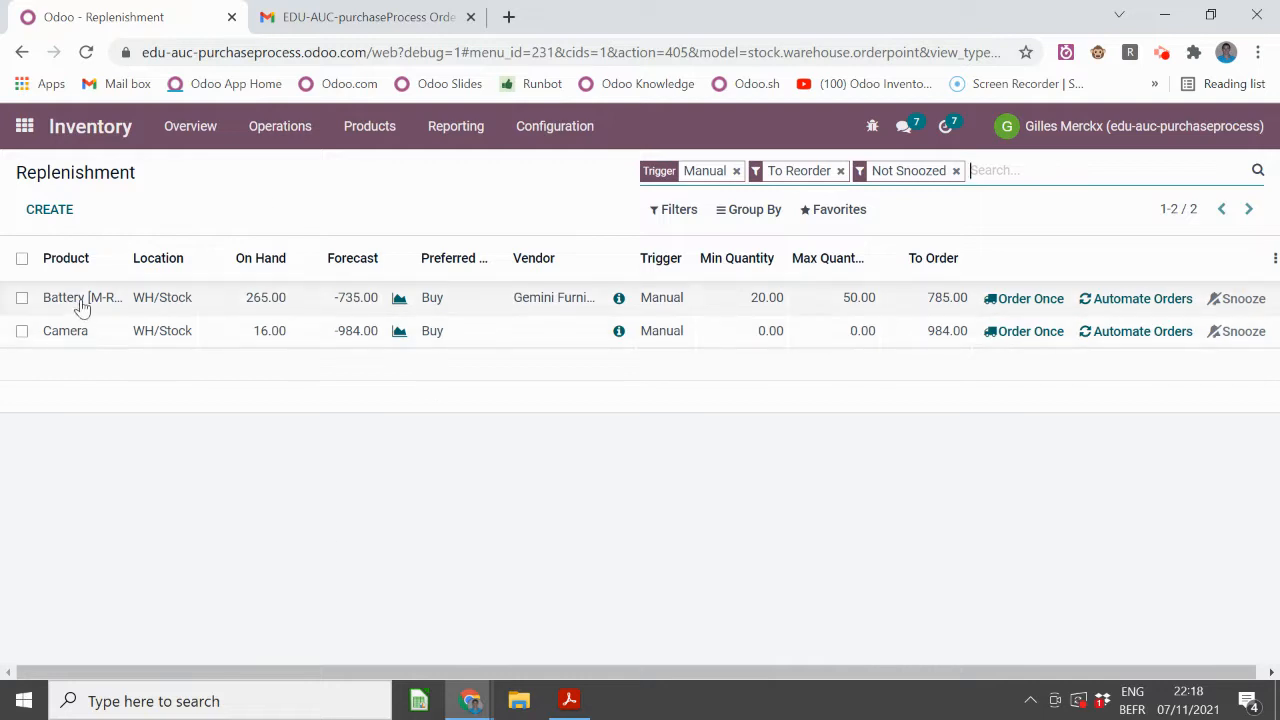
{"action": "left_click_drag", "start_coordinate": [122, 251], "coordinate": [162, 255]}
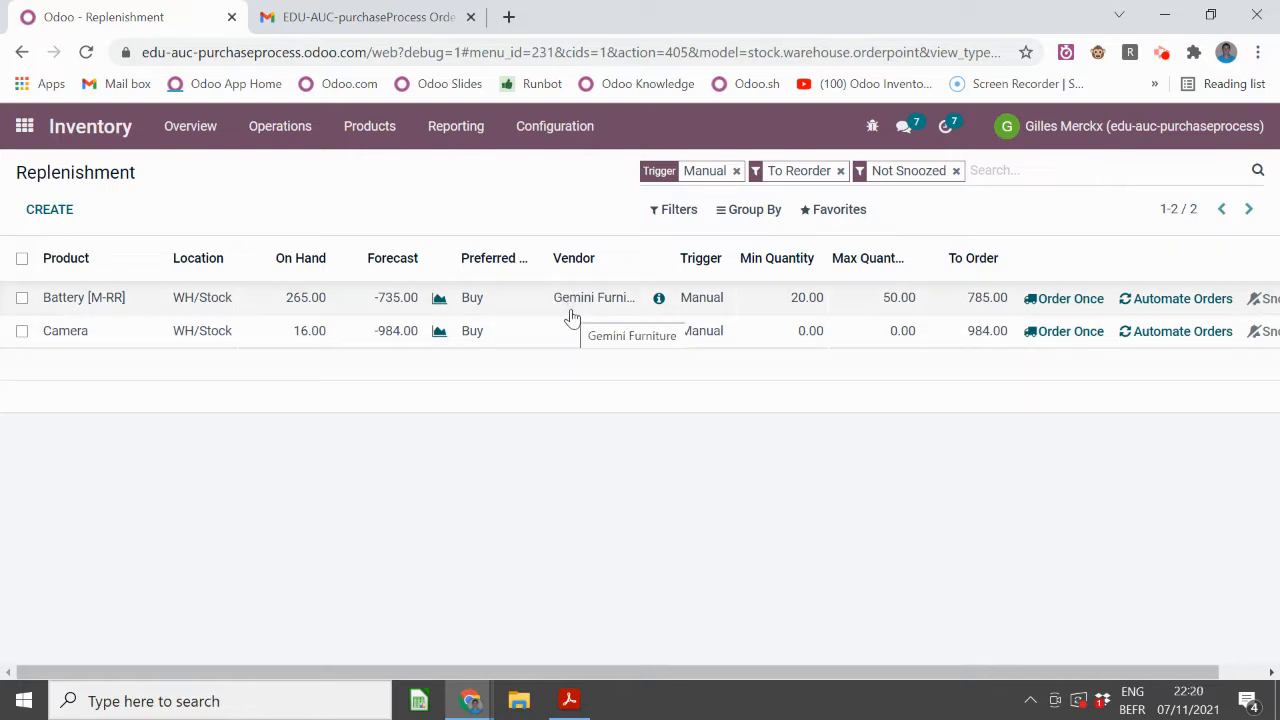
- Set the Battery [M-RR] To Order quantity to 890
{"action": "left_click", "coordinate": [986, 298]}
{"action": "type", "text": "890"}
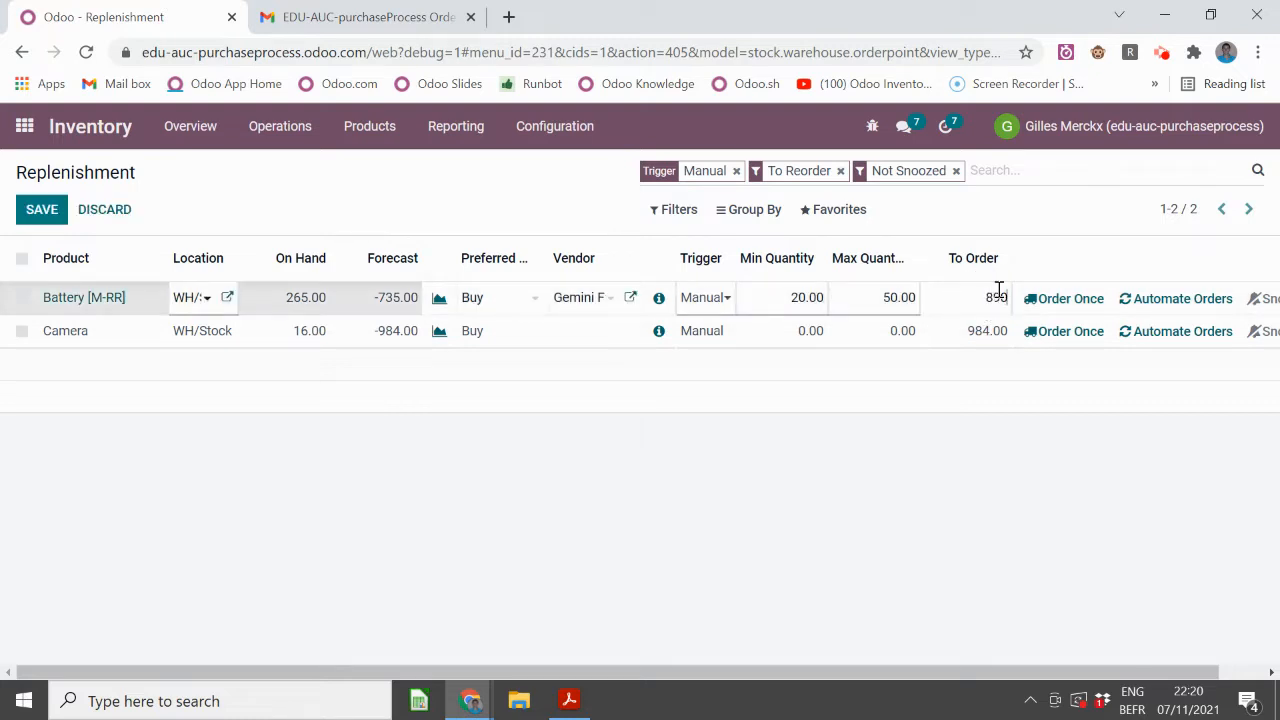
{"action": "left_click", "coordinate": [995, 480]}
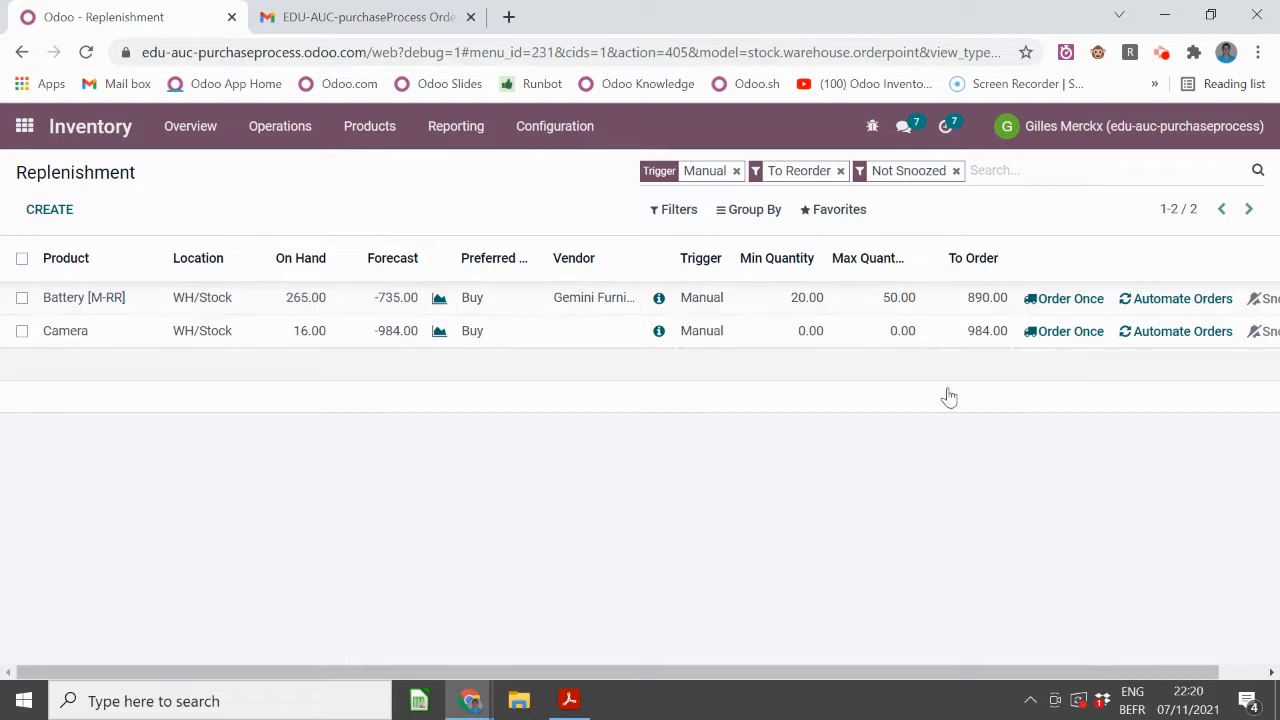
- Review Battery's replenishment info, Gemini Furniture vendor and Buy route, then save the row
{"action": "left_click", "coordinate": [659, 299]}
{"action": "scroll", "coordinate": [363, 434], "scroll_direction": "down", "scroll_amount": 1}
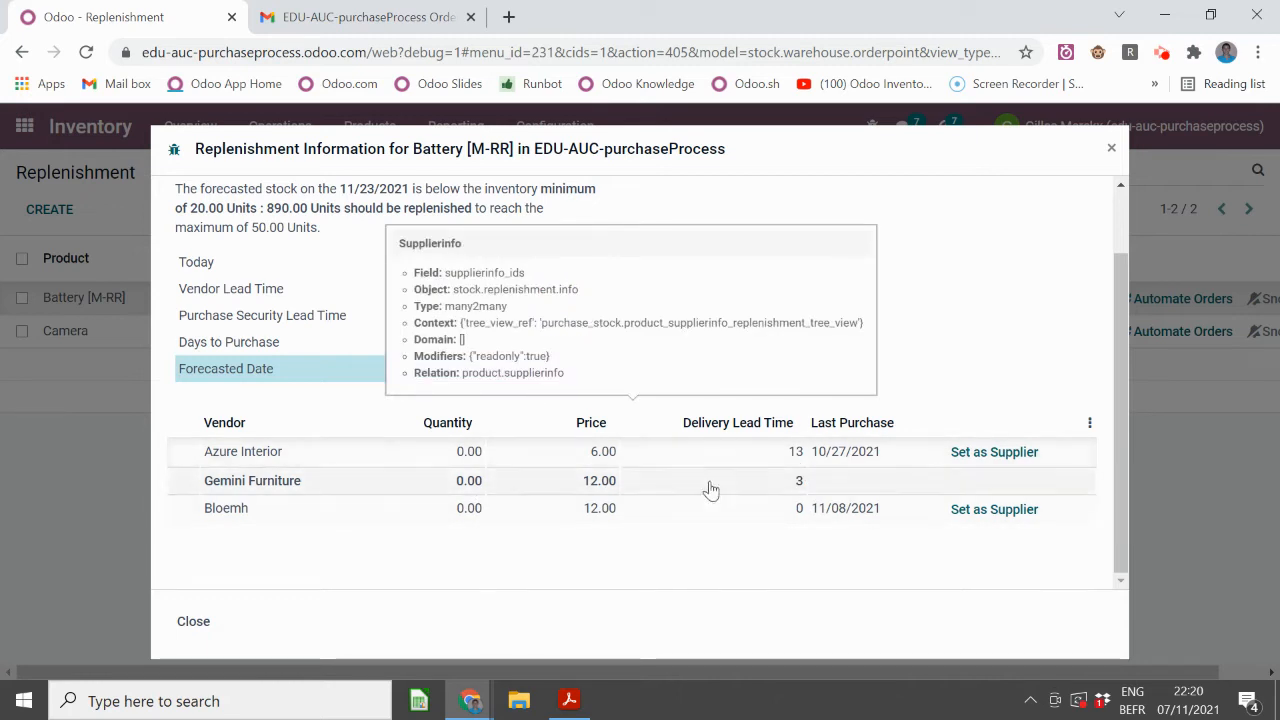
{"action": "left_click", "coordinate": [600, 481]}
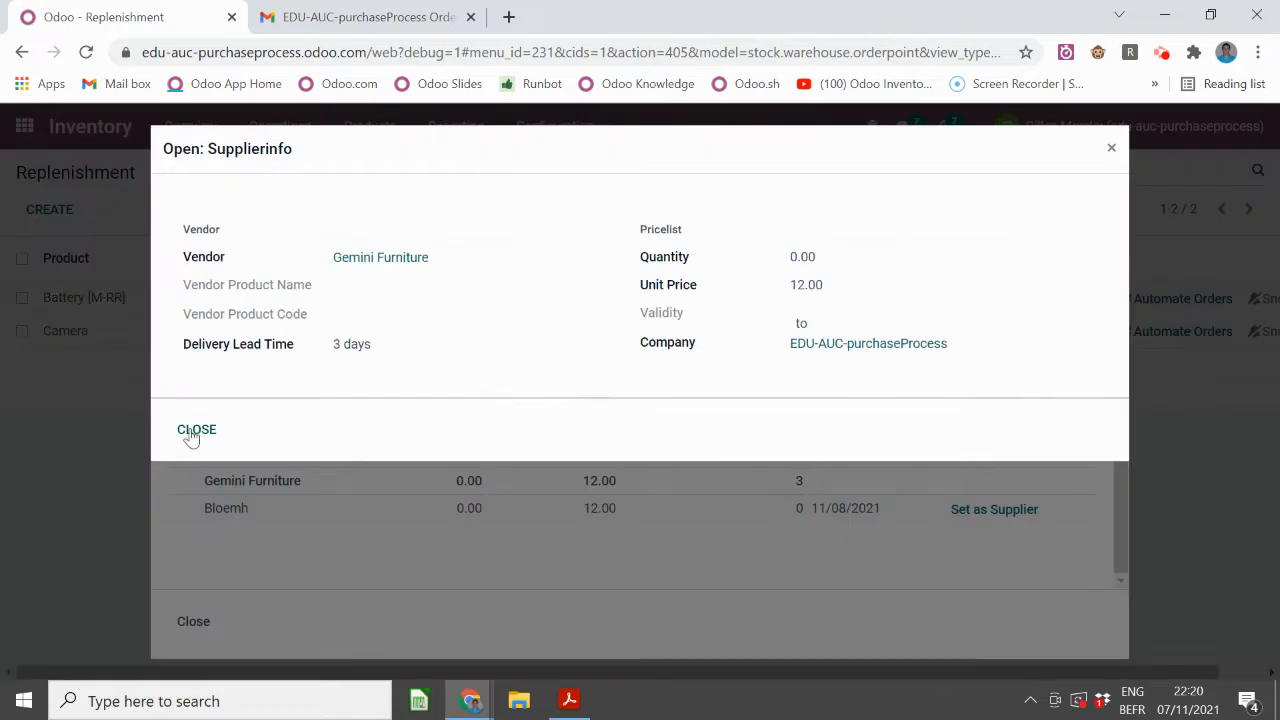
{"action": "left_click", "coordinate": [196, 430]}
{"action": "left_click", "coordinate": [193, 622]}
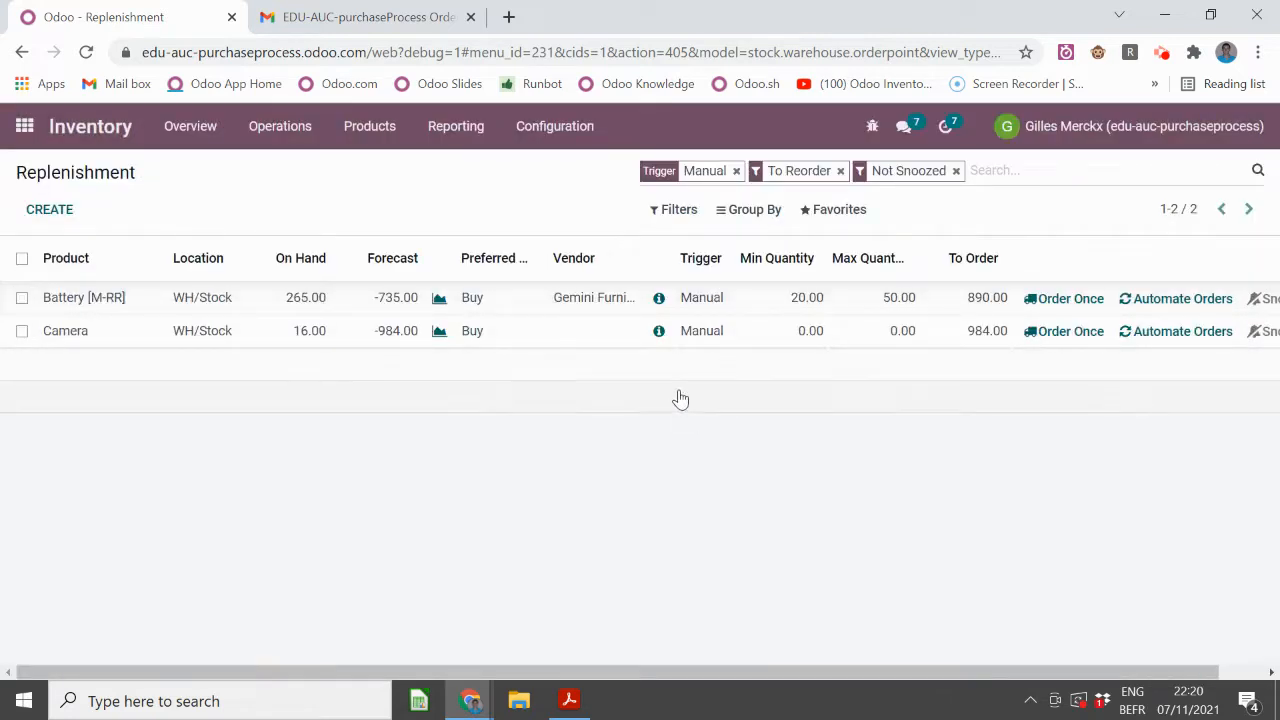
{"action": "left_click", "coordinate": [516, 300]}
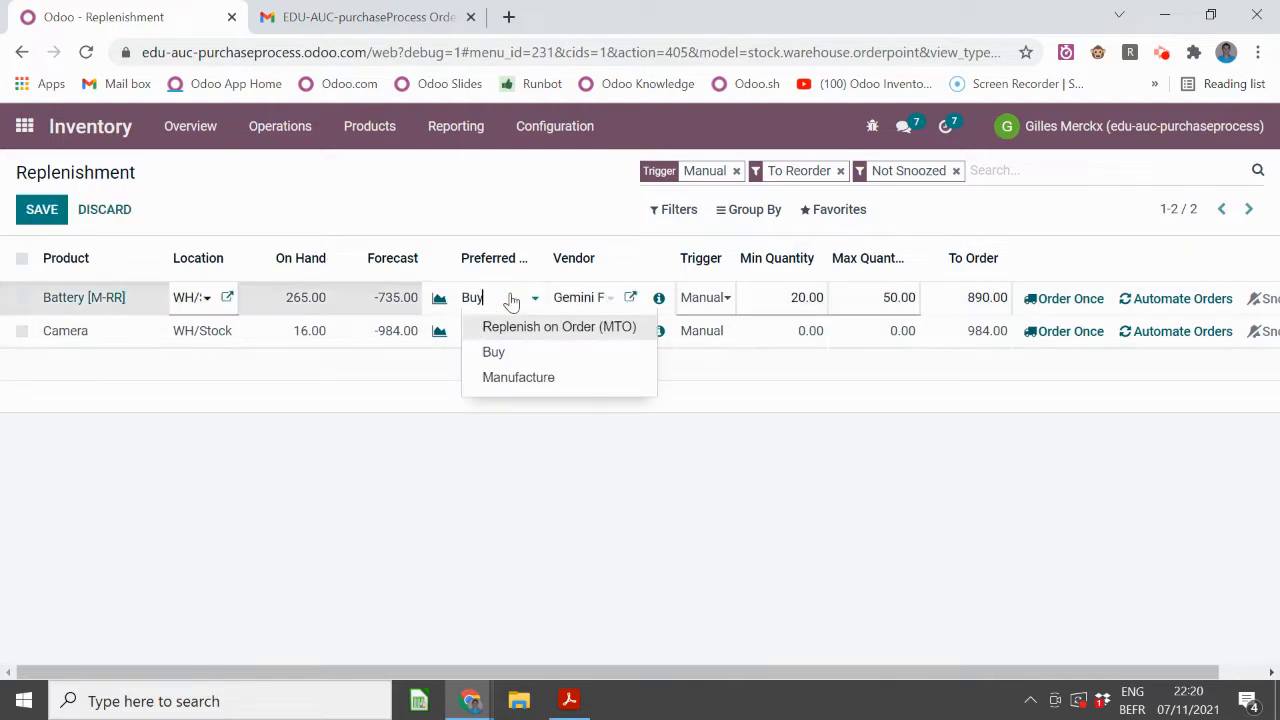
{"action": "left_click", "coordinate": [510, 301]}
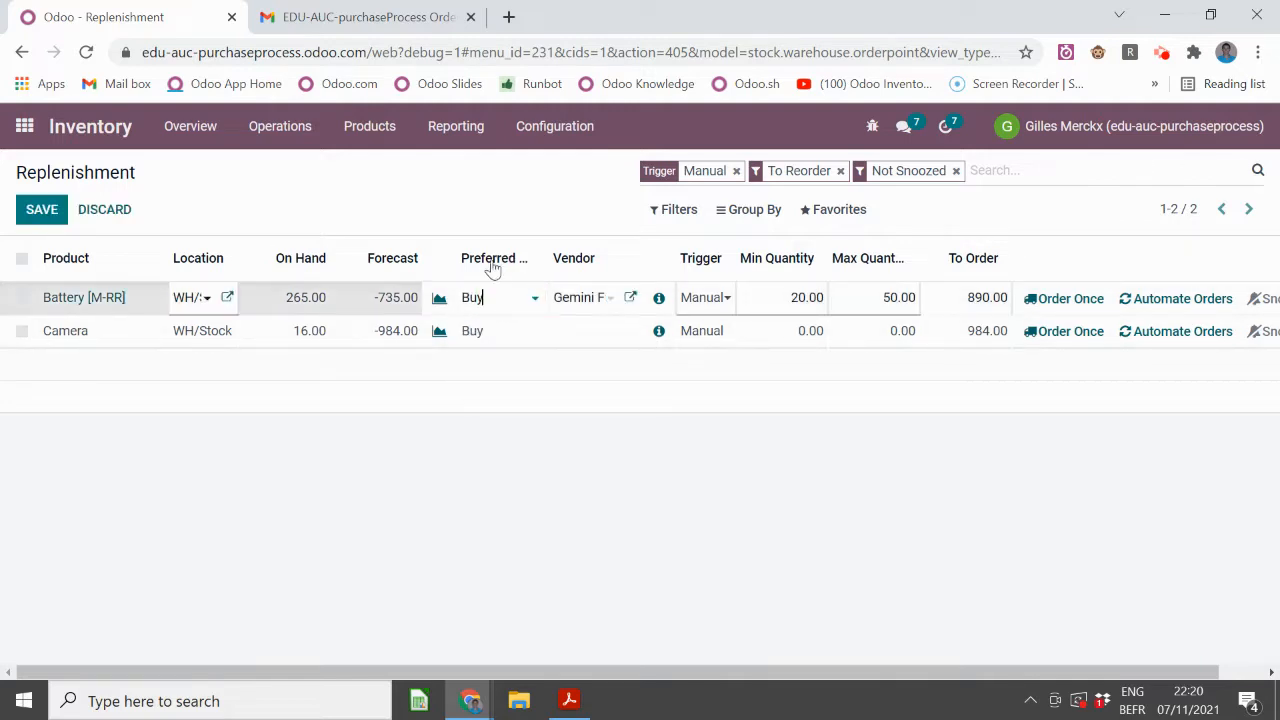
{"action": "left_click", "coordinate": [634, 506]}
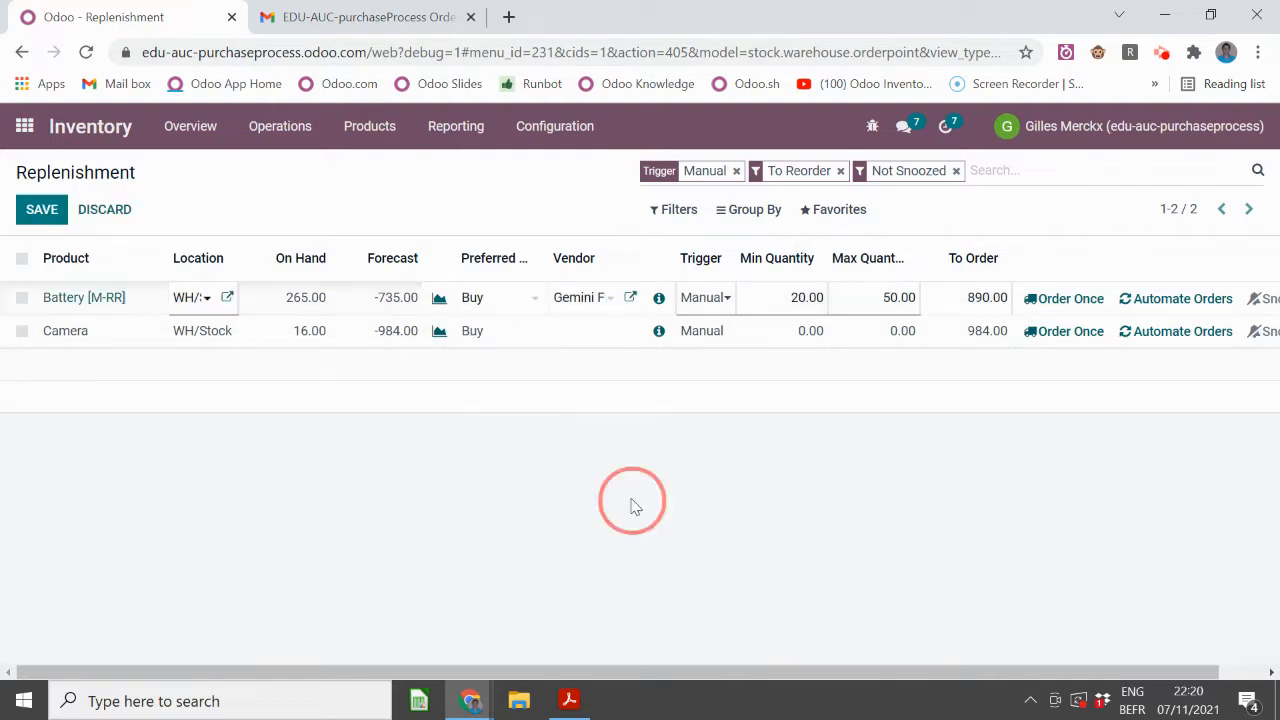
- Set Camera To Order to 1,000, order the Battery replenishment once, and open Purchase
{"action": "left_click", "coordinate": [971, 336]}
{"action": "type", "text": "1,00"}
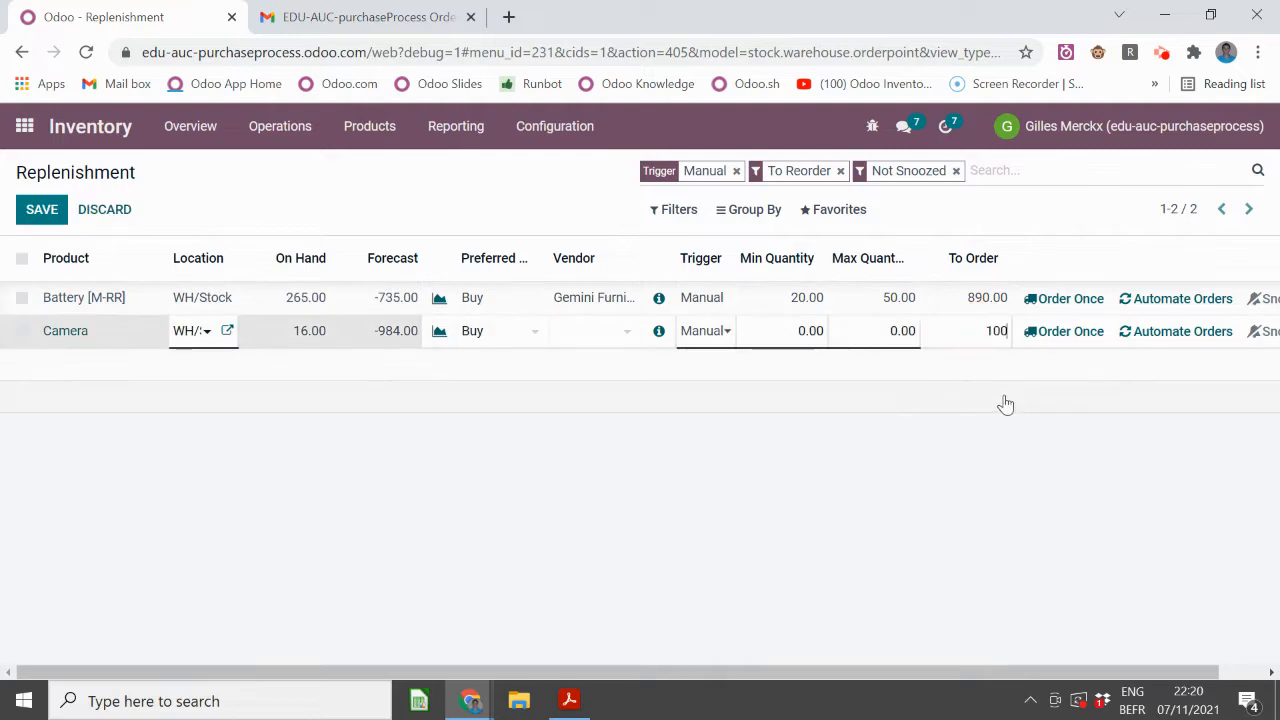
{"action": "type", "text": "0"}
{"action": "left_click", "coordinate": [943, 483]}
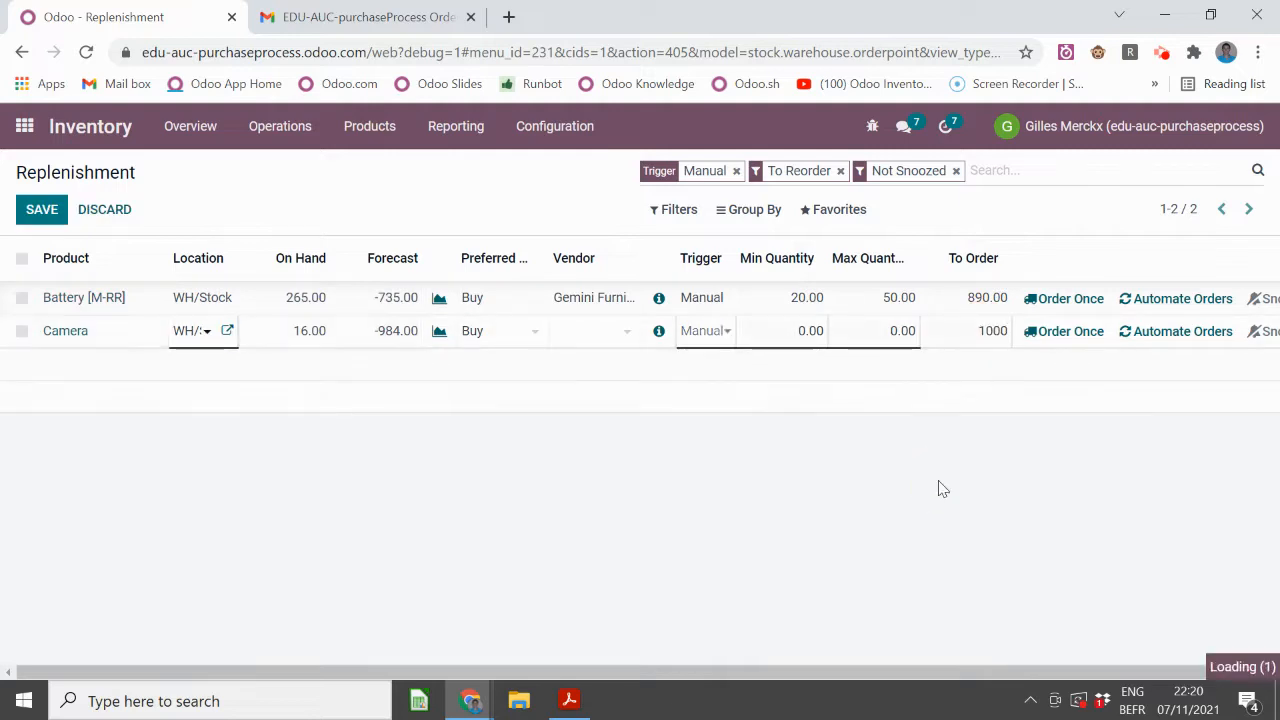
{"action": "left_click", "coordinate": [1078, 299]}
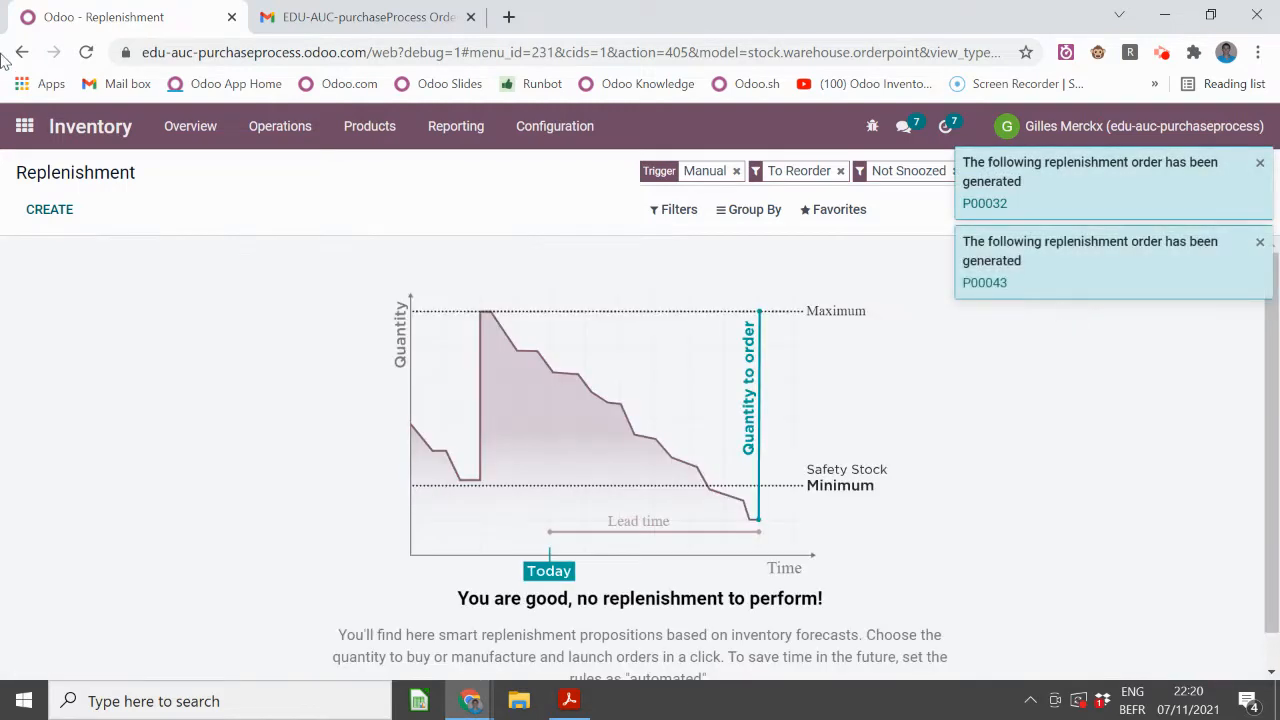
{"action": "left_click", "coordinate": [20, 124]}
{"action": "left_click", "coordinate": [850, 352]}
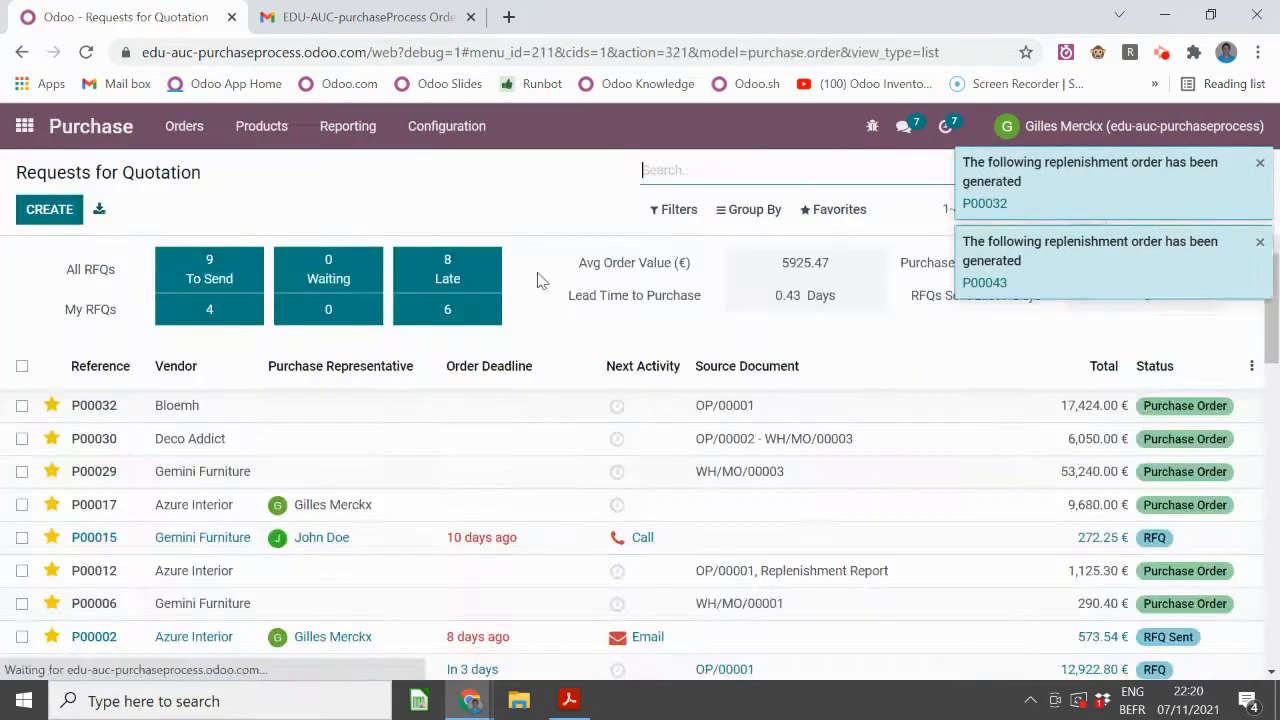
- Glance at purchase order P00032, then sort the RFQ list by Reference, newest first
{"action": "left_click", "coordinate": [326, 410]}
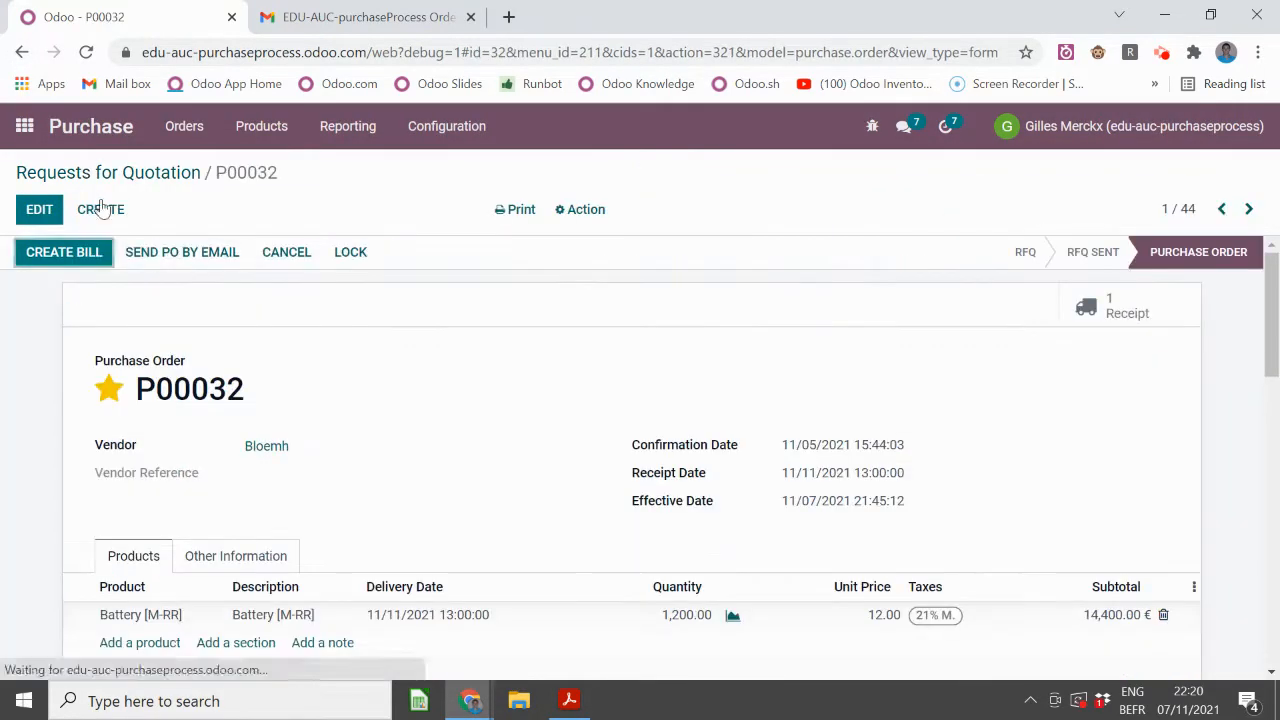
{"action": "left_click", "coordinate": [75, 174]}
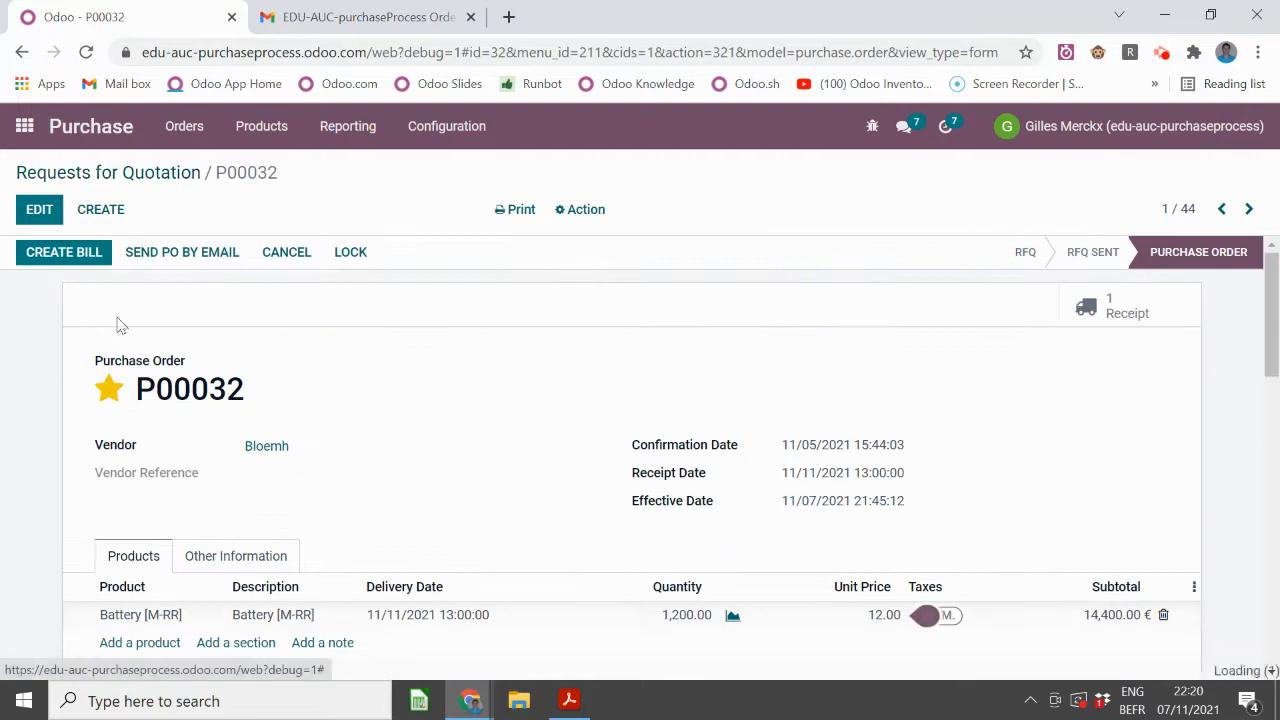
{"action": "left_click", "coordinate": [101, 370]}
{"action": "left_click", "coordinate": [102, 366]}
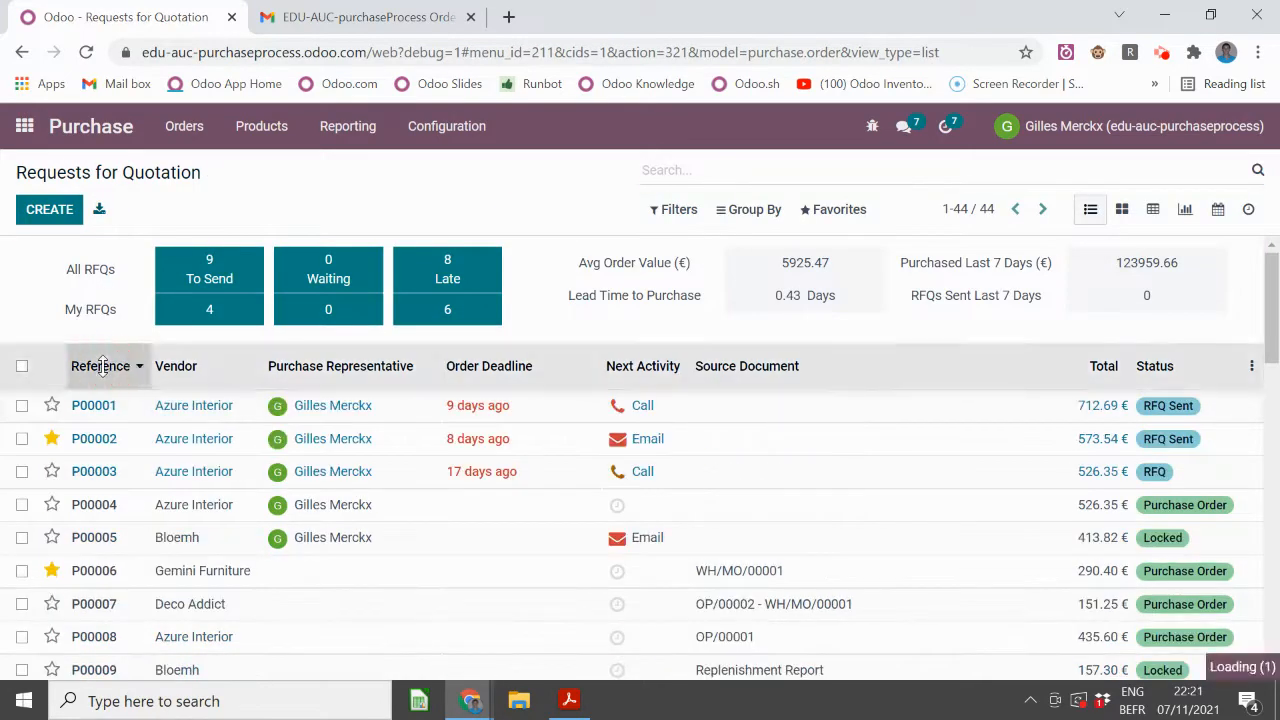
- Review RFQ P00044 for 890 Battery [M-RR] totalling 12,922.80 €, then switch to the slides
{"action": "left_click", "coordinate": [282, 410]}
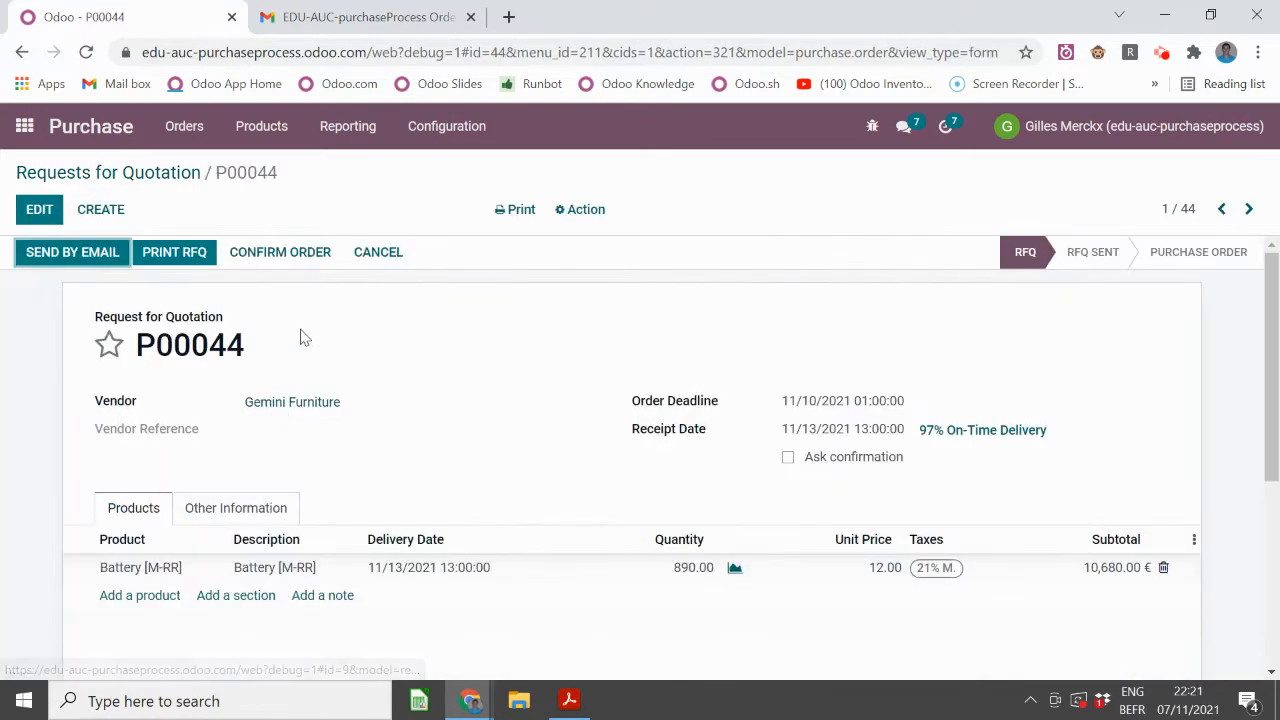
{"action": "scroll", "coordinate": [300, 340], "scroll_direction": "down", "scroll_amount": 1}
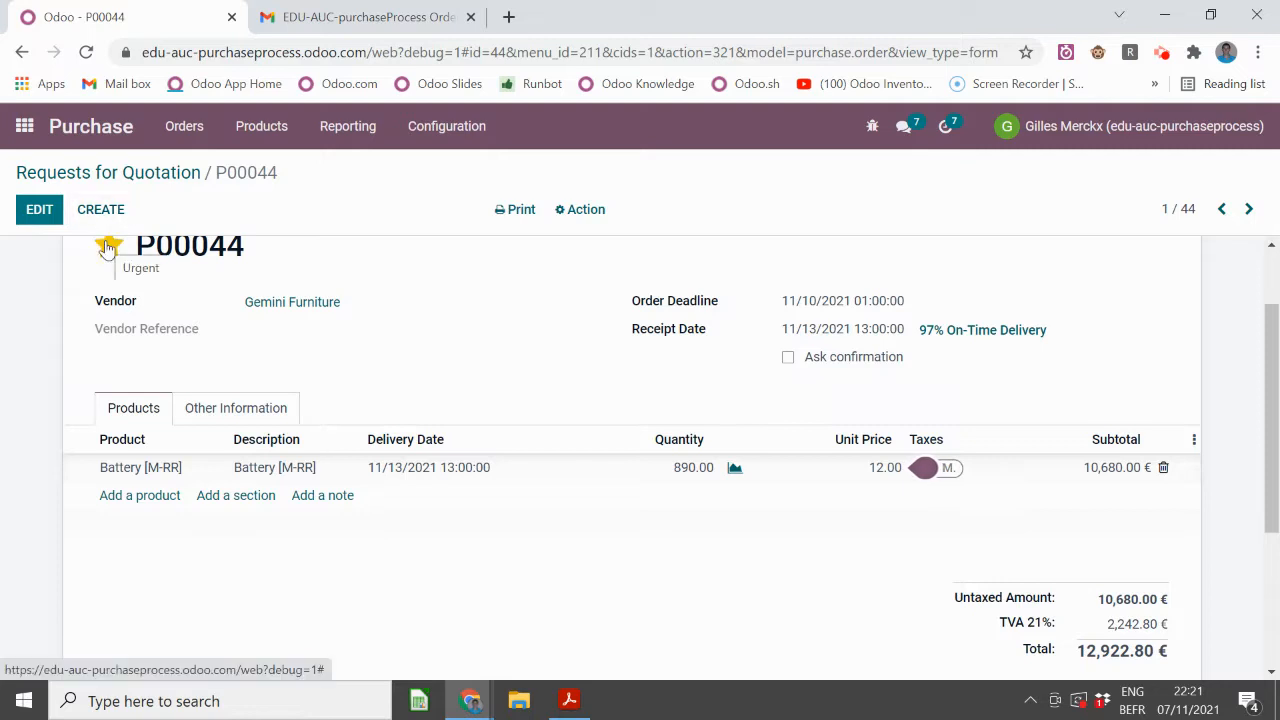
{"action": "key", "text": "alt+Tab"}
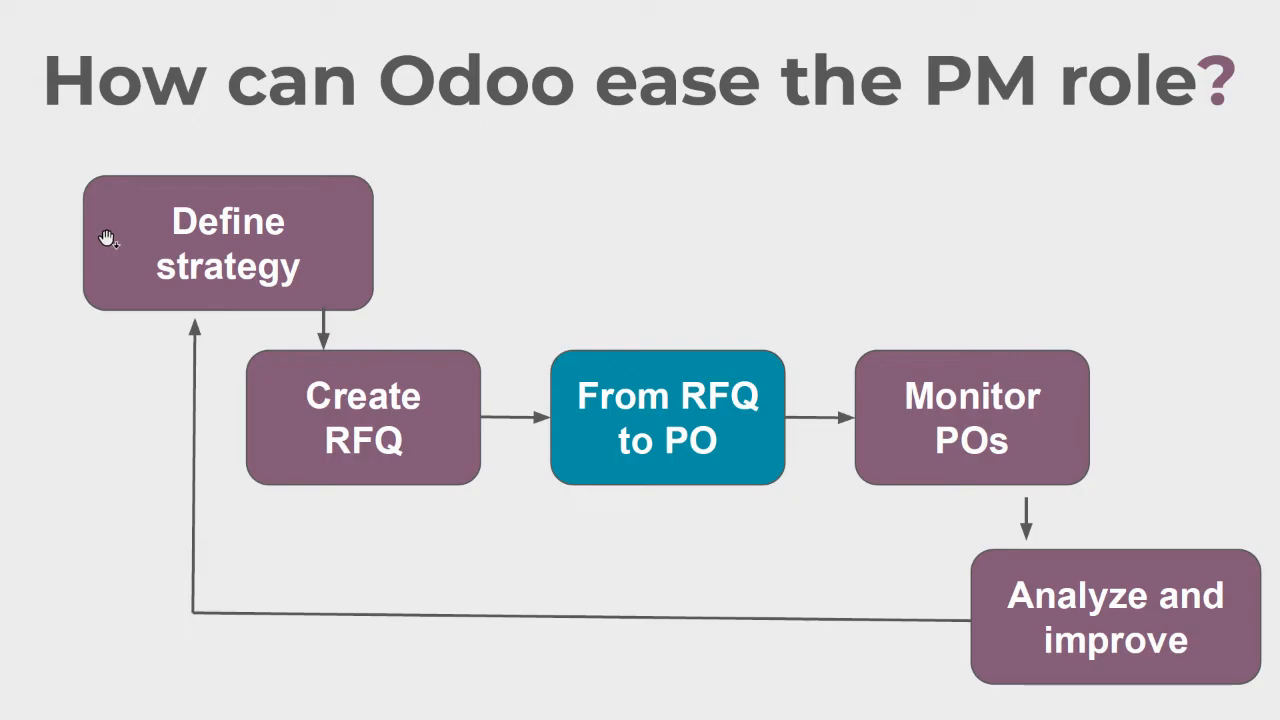
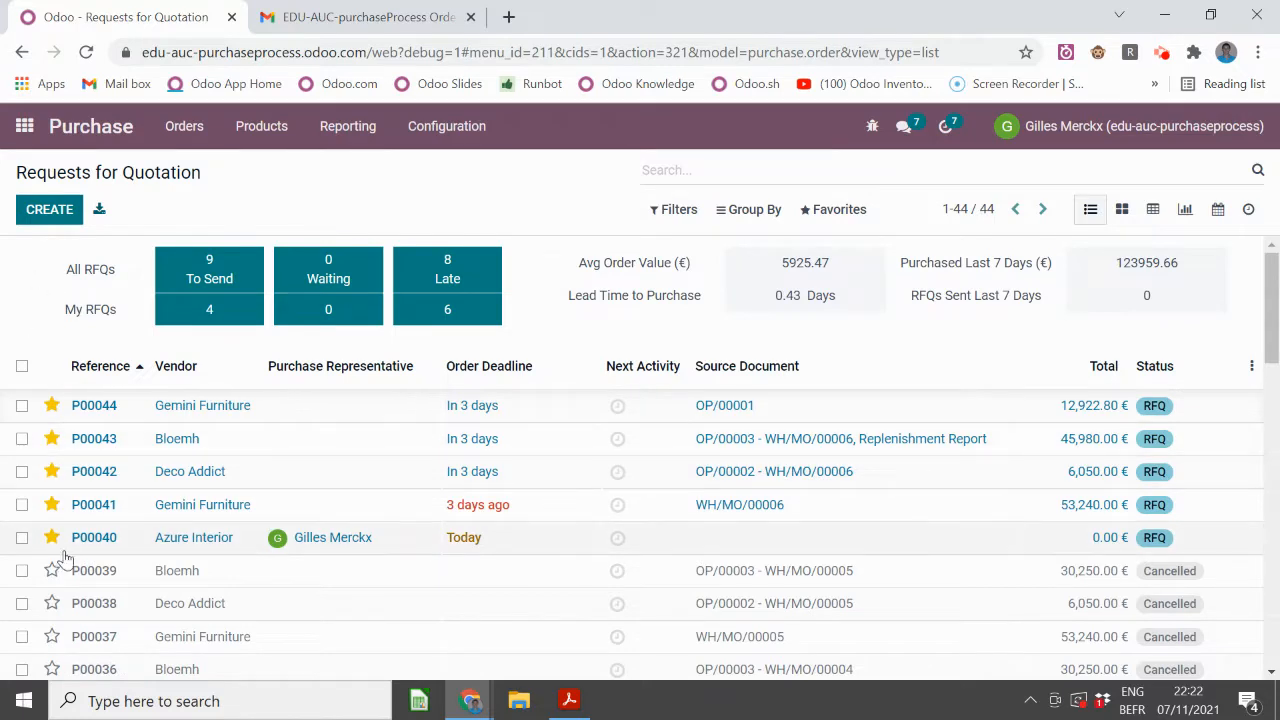
- Reload the Requests for Quotation list and scroll through the orders
{"action": "left_click", "coordinate": [87, 133]}
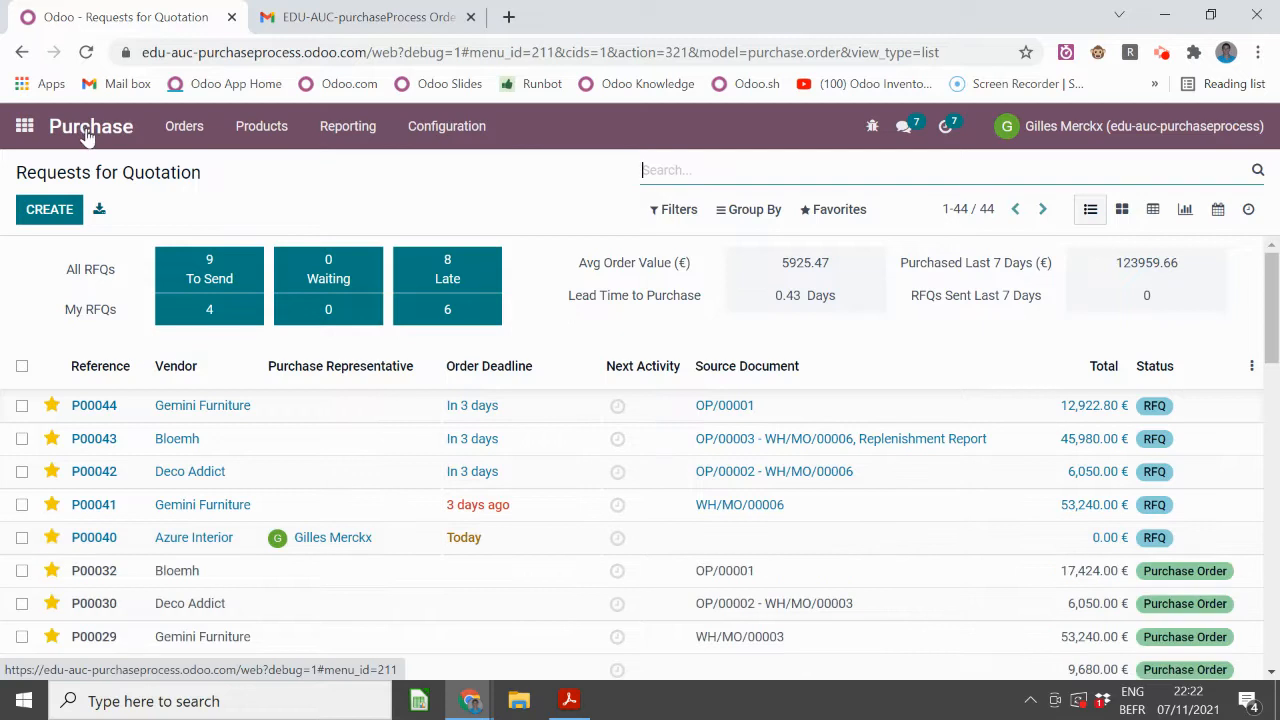
{"action": "scroll", "coordinate": [60, 375], "scroll_direction": "down", "scroll_amount": 1}
{"action": "scroll", "coordinate": [53, 465], "scroll_direction": "down", "scroll_amount": 1}
{"action": "scroll", "coordinate": [53, 488], "scroll_direction": "down", "scroll_amount": 2}
{"action": "scroll", "coordinate": [49, 500], "scroll_direction": "up", "scroll_amount": 5}
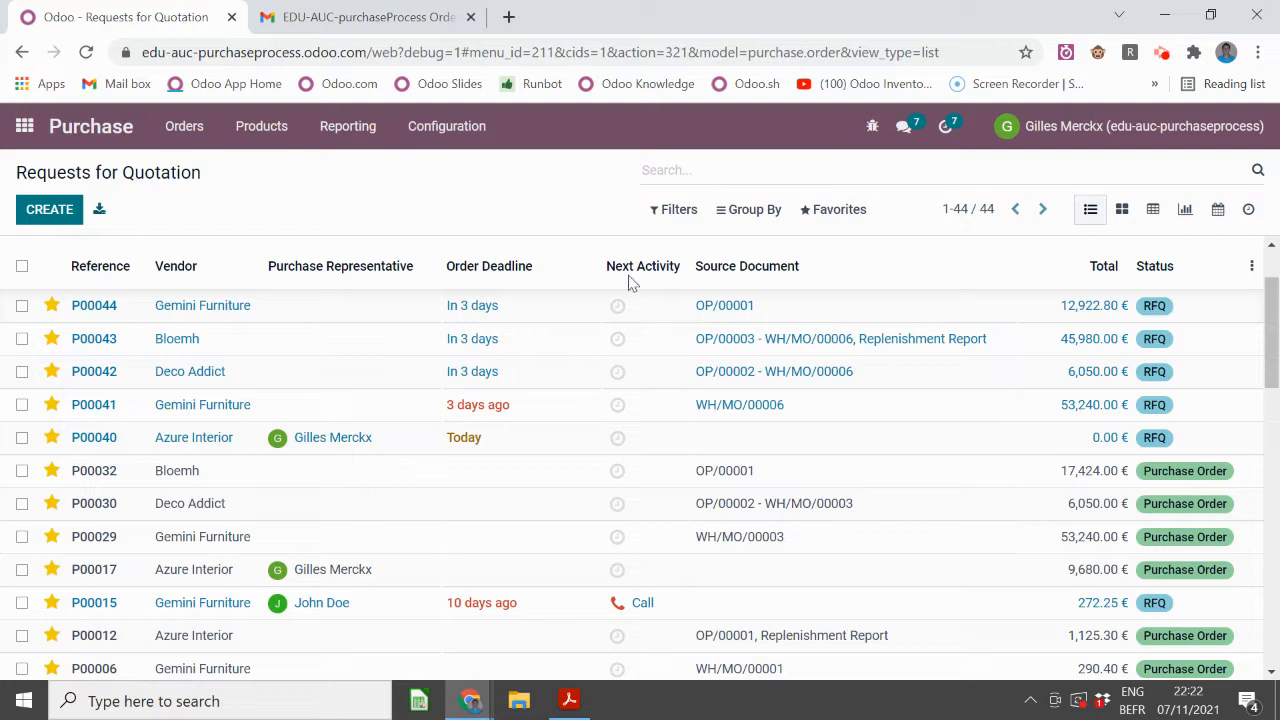
- Apply the RFQs filter so only the 11 quotations remain
{"action": "left_click", "coordinate": [688, 218]}
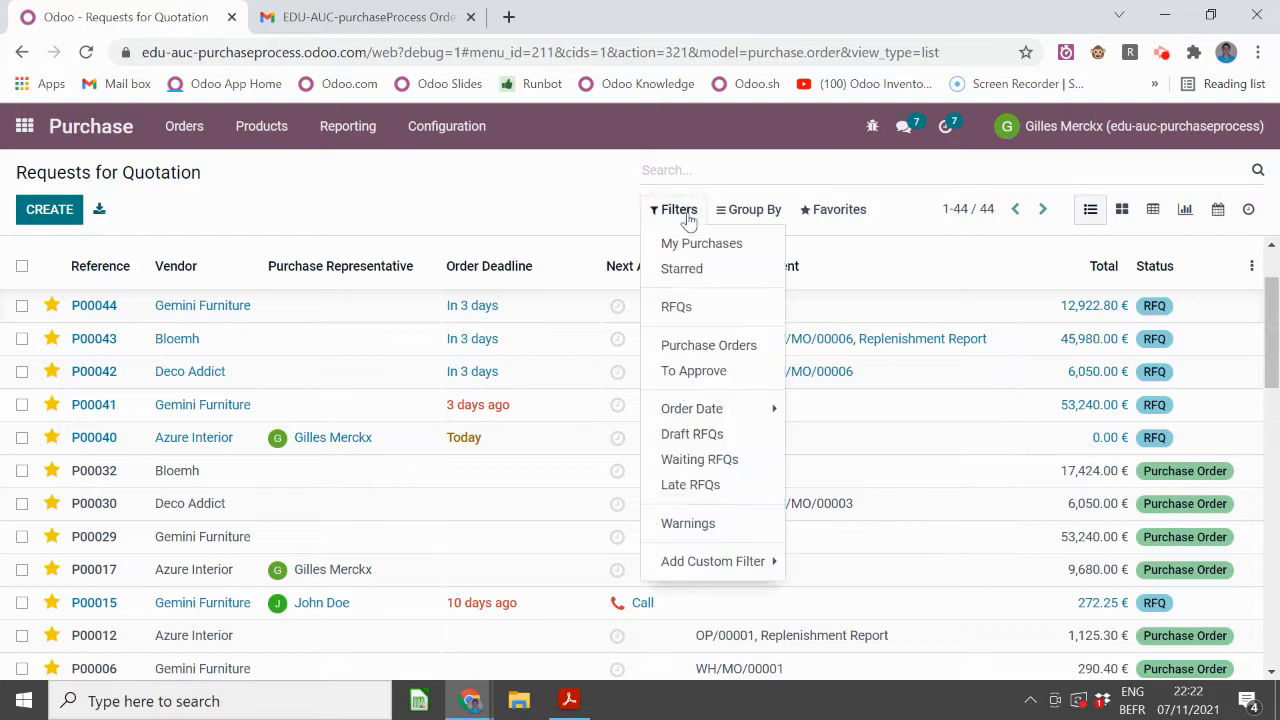
{"action": "left_click", "coordinate": [697, 308]}
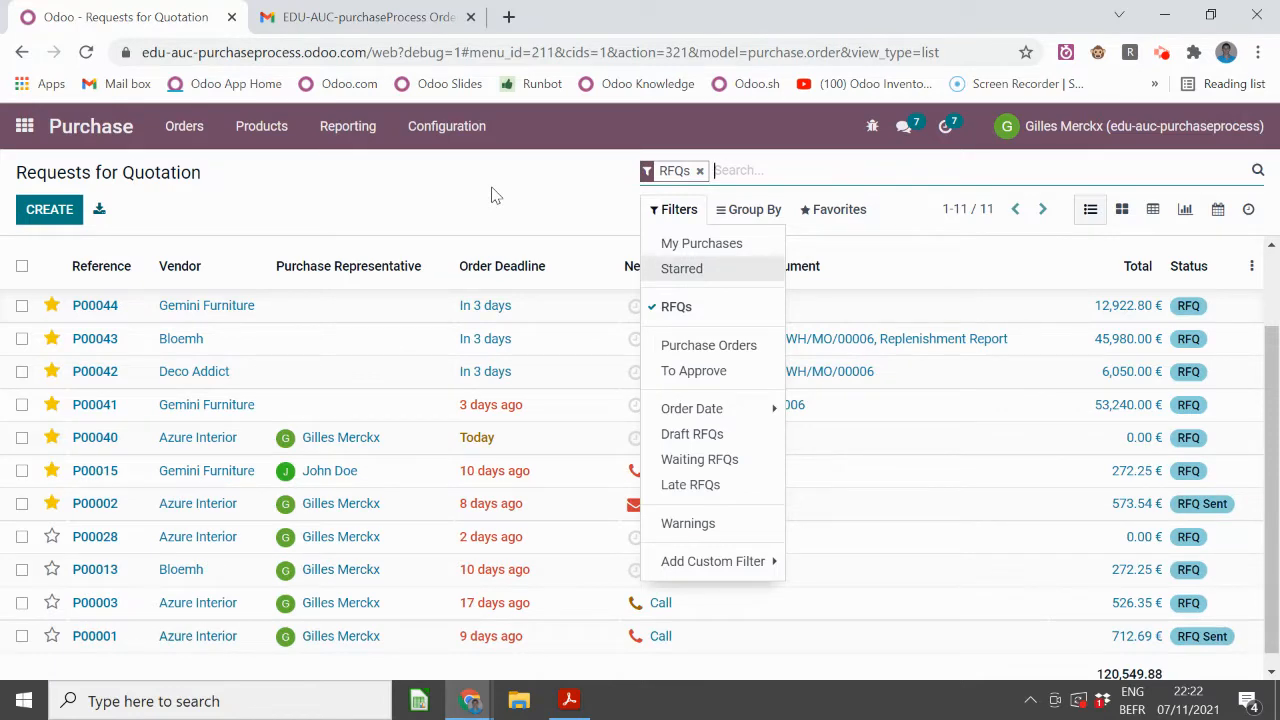
{"action": "left_click", "coordinate": [529, 182]}
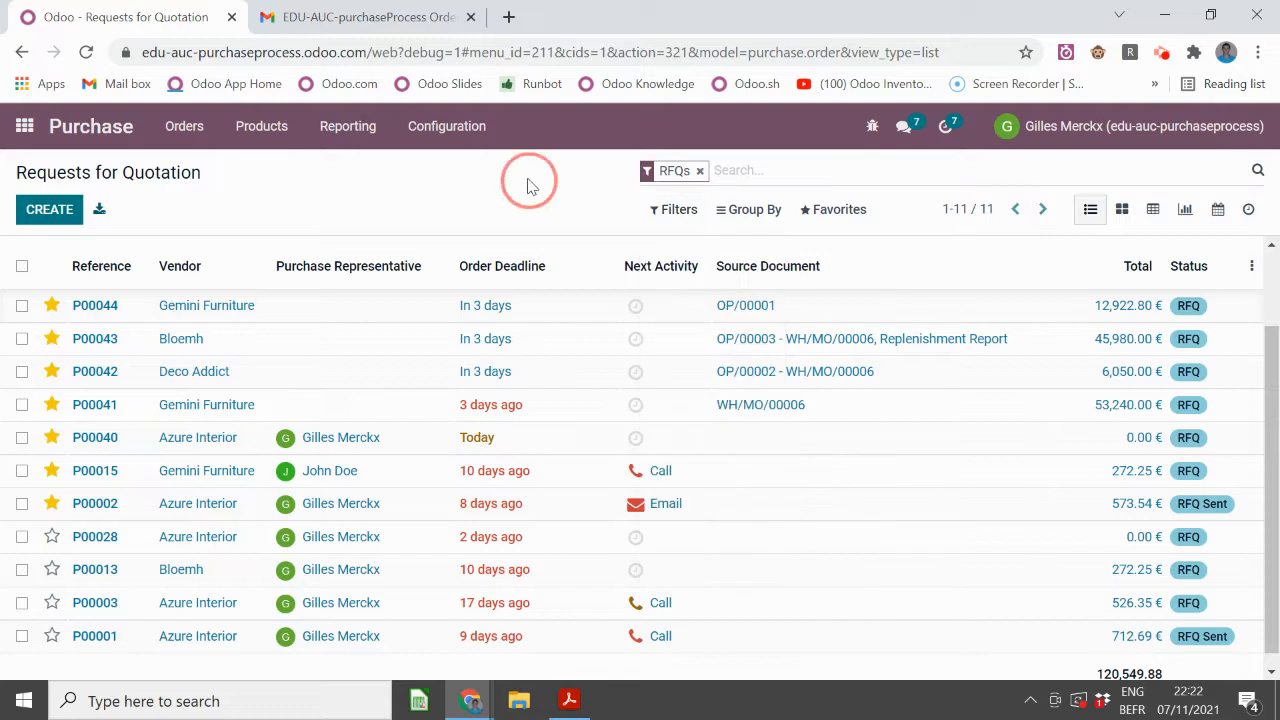
{"action": "left_click", "coordinate": [447, 143]}
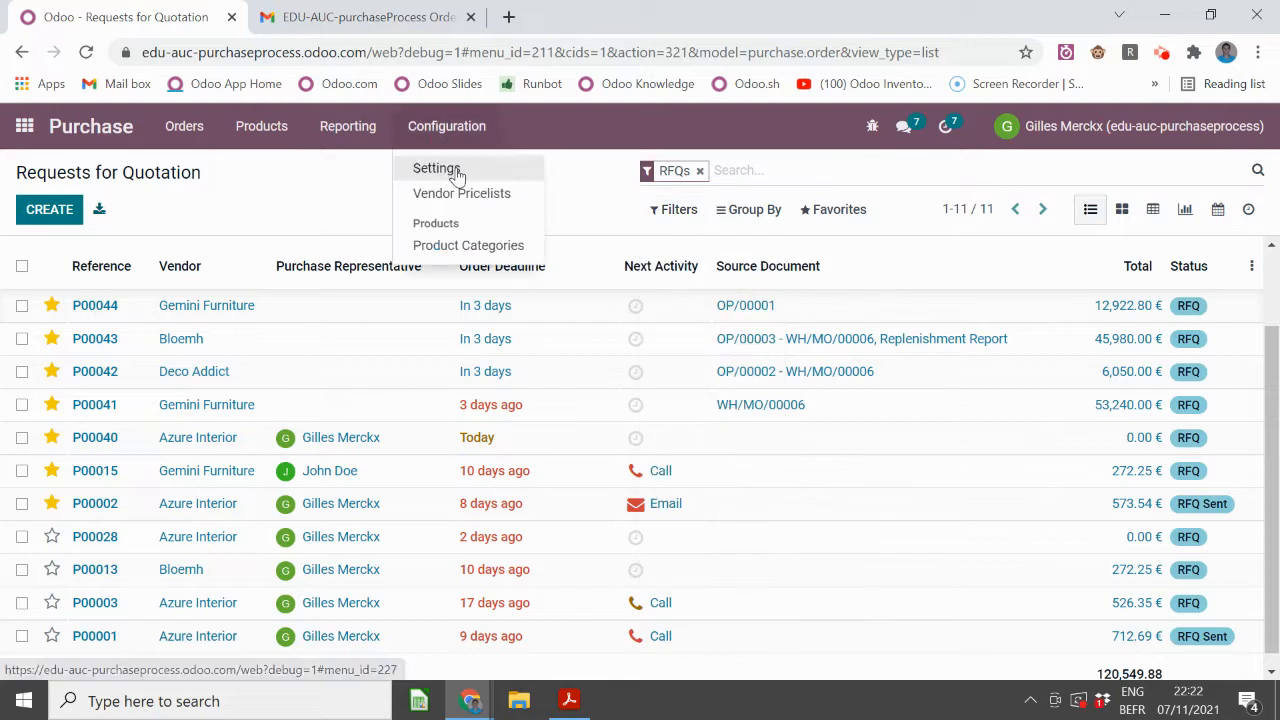
- Check the Inventory section's Advanced Scheduling settings, then go back to all 44 orders
{"action": "left_click", "coordinate": [443, 169]}
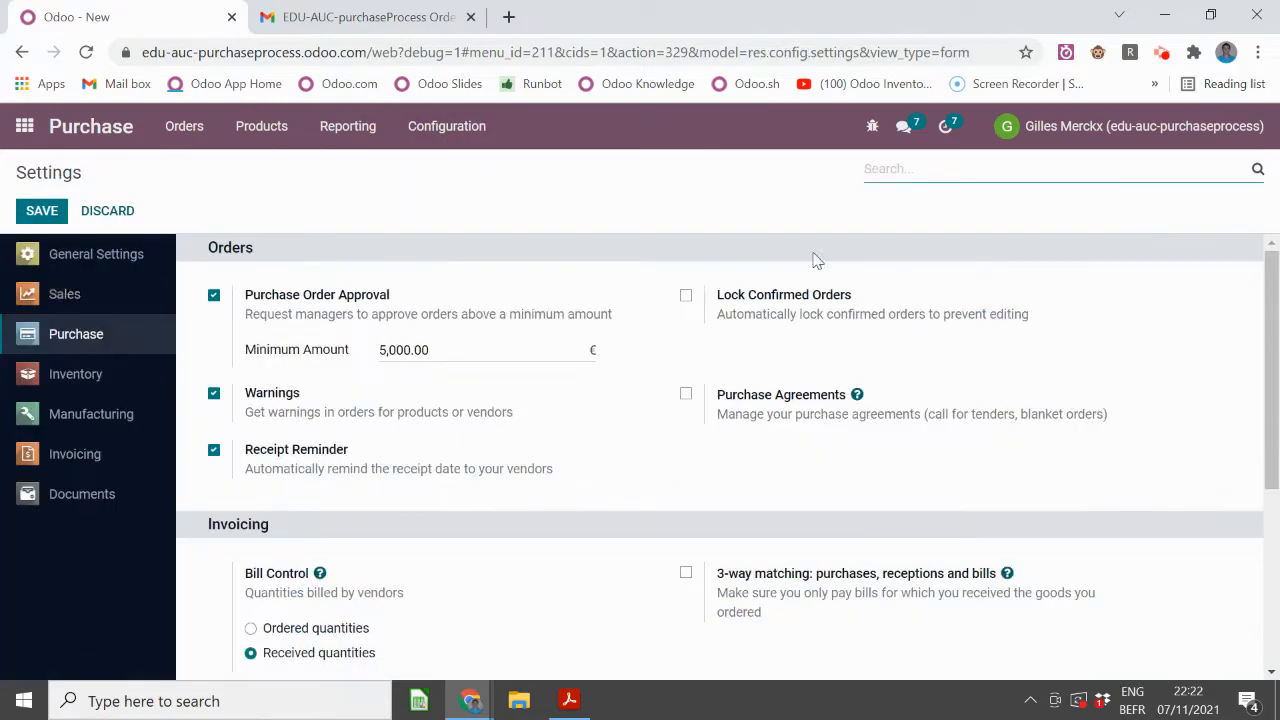
{"action": "left_click", "coordinate": [103, 376]}
{"action": "scroll", "coordinate": [749, 480], "scroll_direction": "down", "scroll_amount": 15}
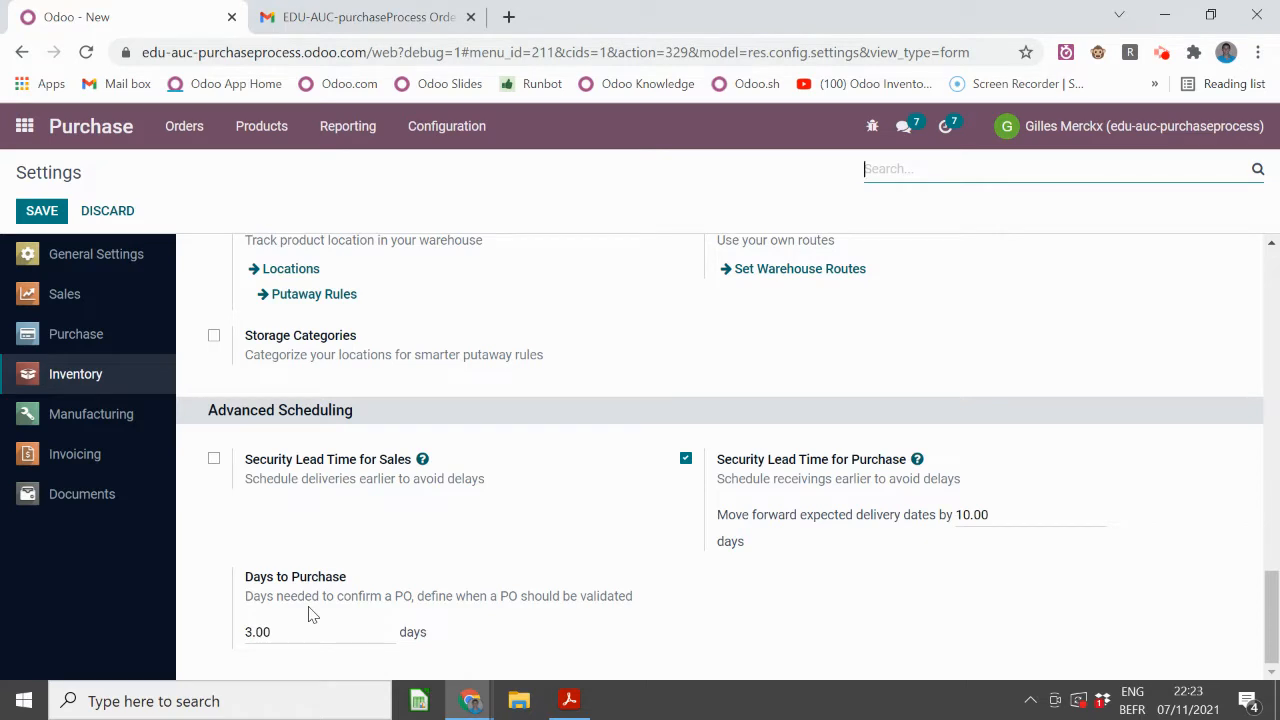
{"action": "left_click", "coordinate": [82, 125]}
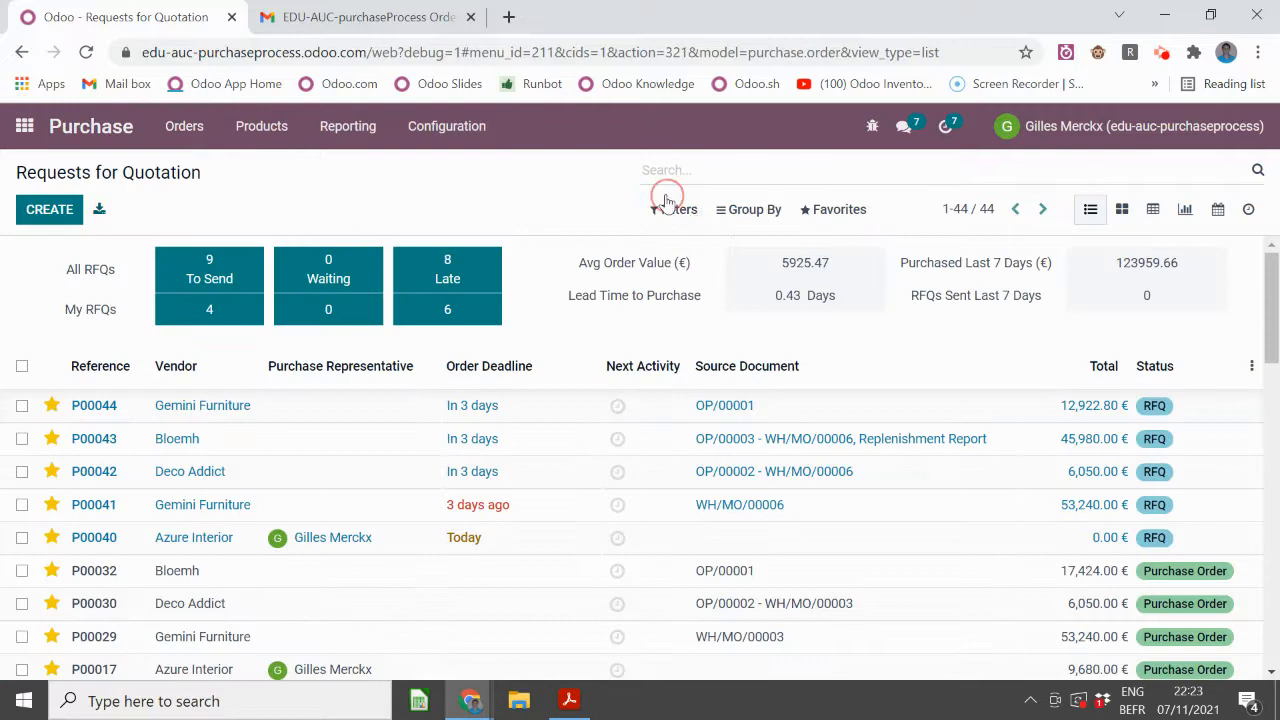
- Filter the list to RFQs and open RFQ P00044
{"action": "left_click", "coordinate": [676, 211]}
{"action": "left_click", "coordinate": [688, 303]}
{"action": "left_click", "coordinate": [337, 417]}
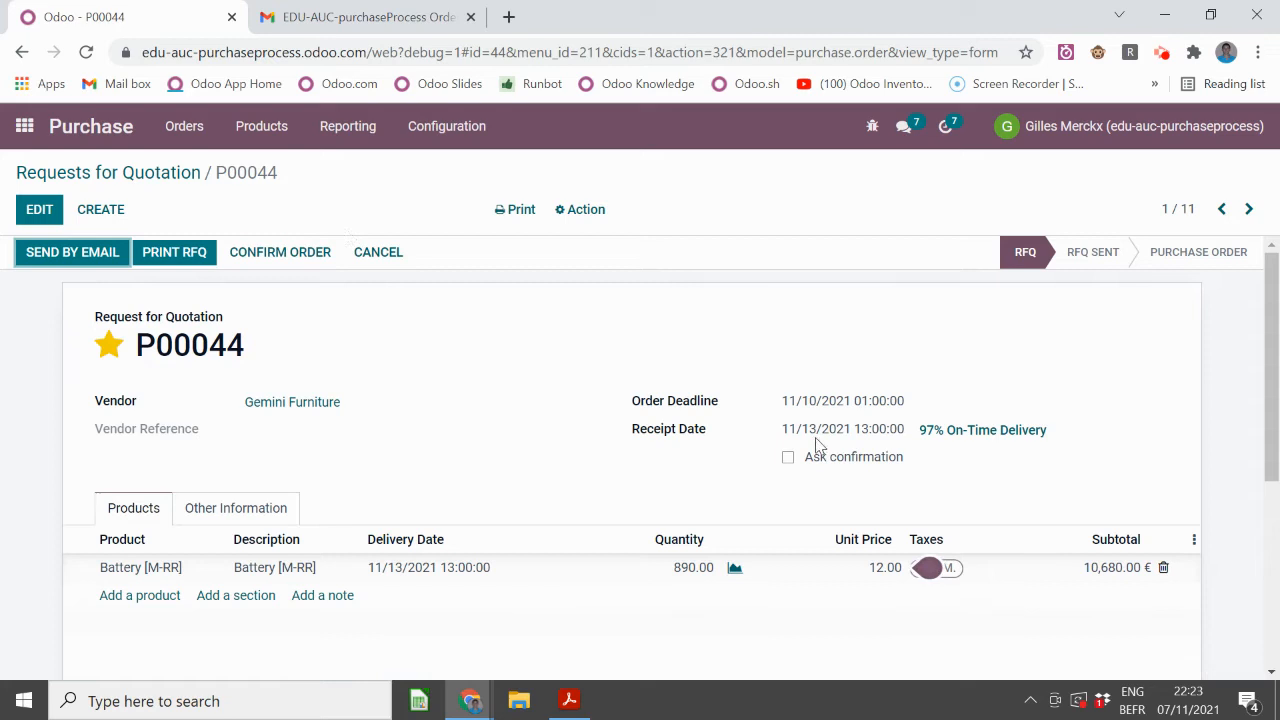
- Check Battery [M-RR]'s vendors, prices and lead times on its Purchase tab
{"action": "left_click", "coordinate": [157, 567]}
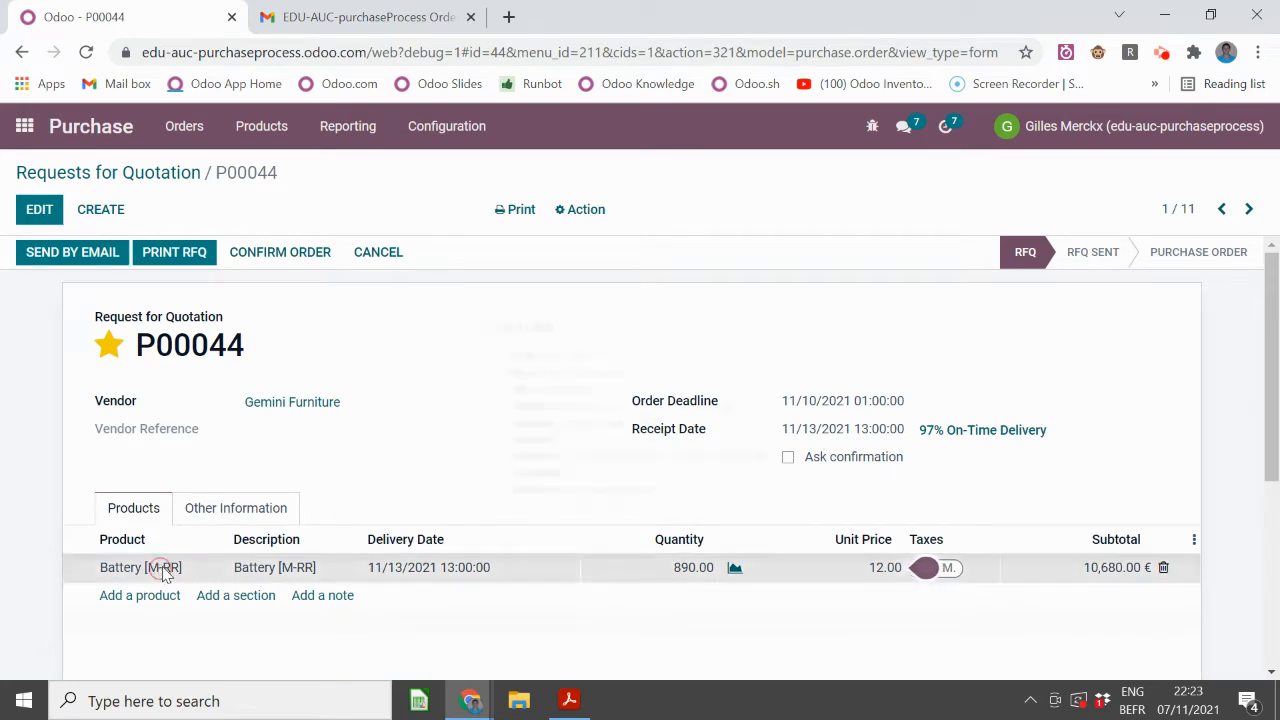
{"action": "left_click", "coordinate": [219, 567]}
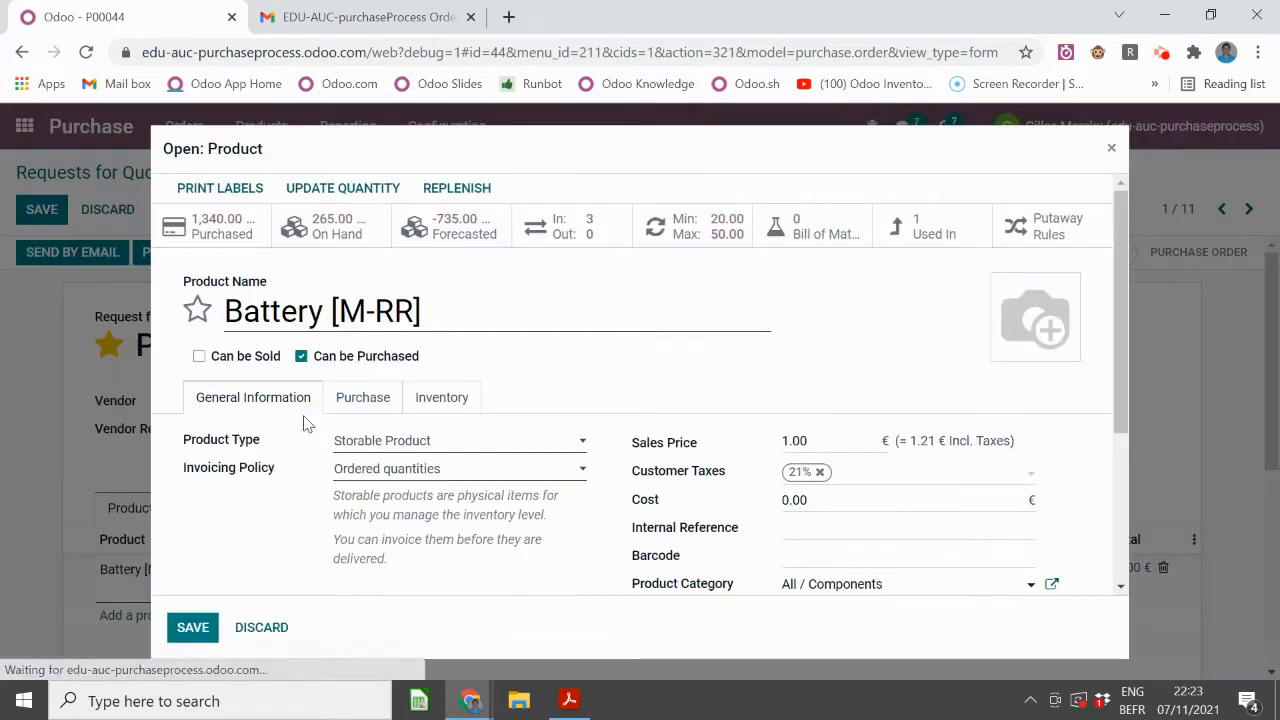
{"action": "left_click", "coordinate": [360, 400]}
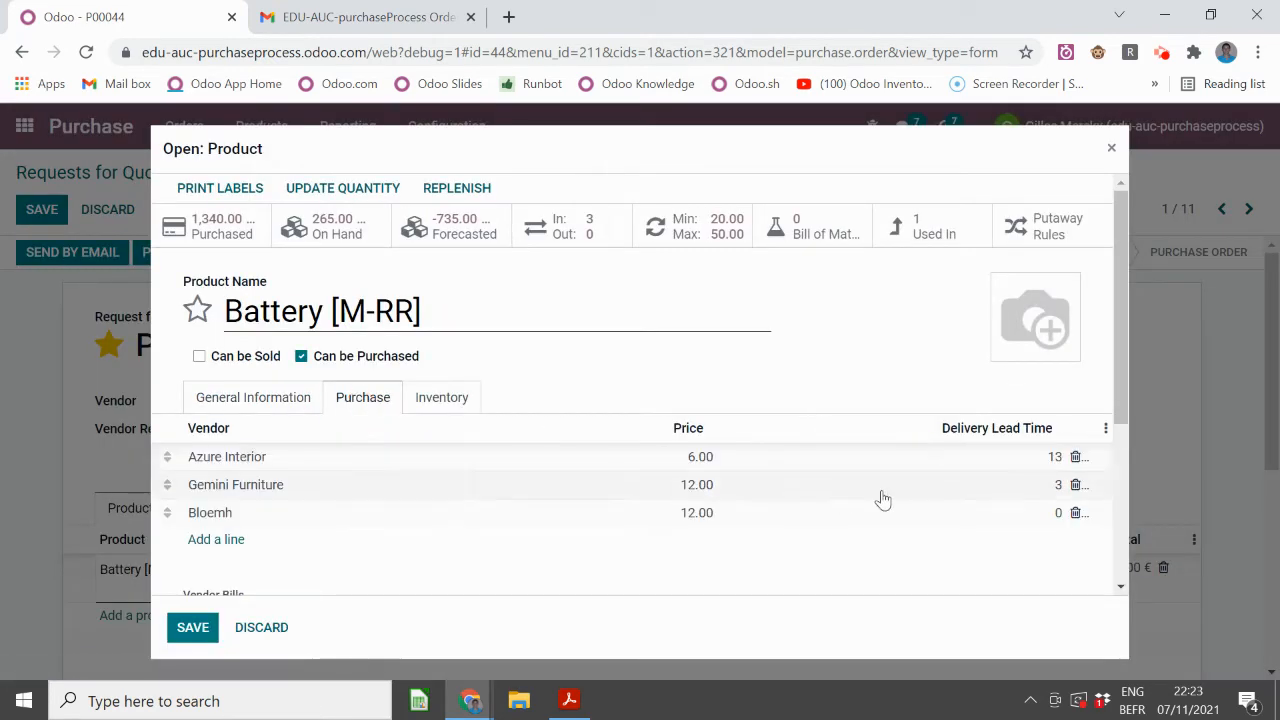
{"action": "left_click", "coordinate": [1113, 150]}
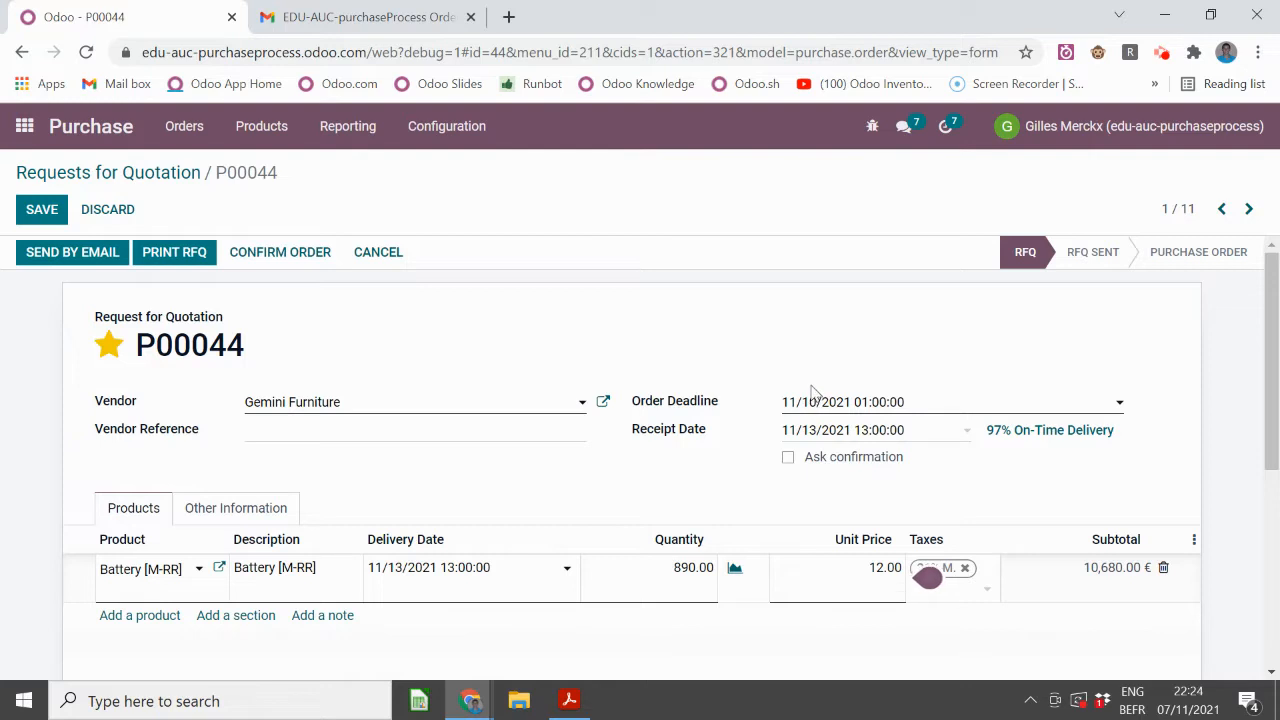
- Email RFQ P00044 to Gemini Furniture, confirm it as a purchase order, and return
{"action": "left_click", "coordinate": [100, 257]}
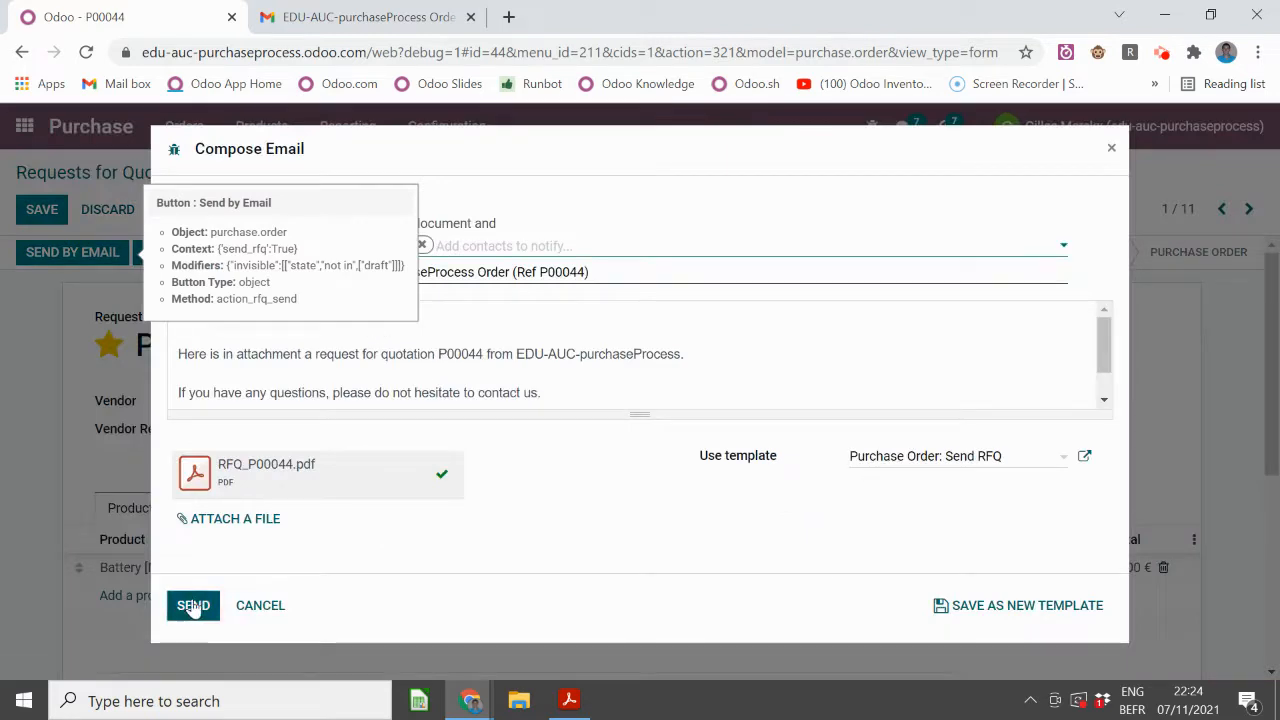
{"action": "left_click", "coordinate": [190, 612]}
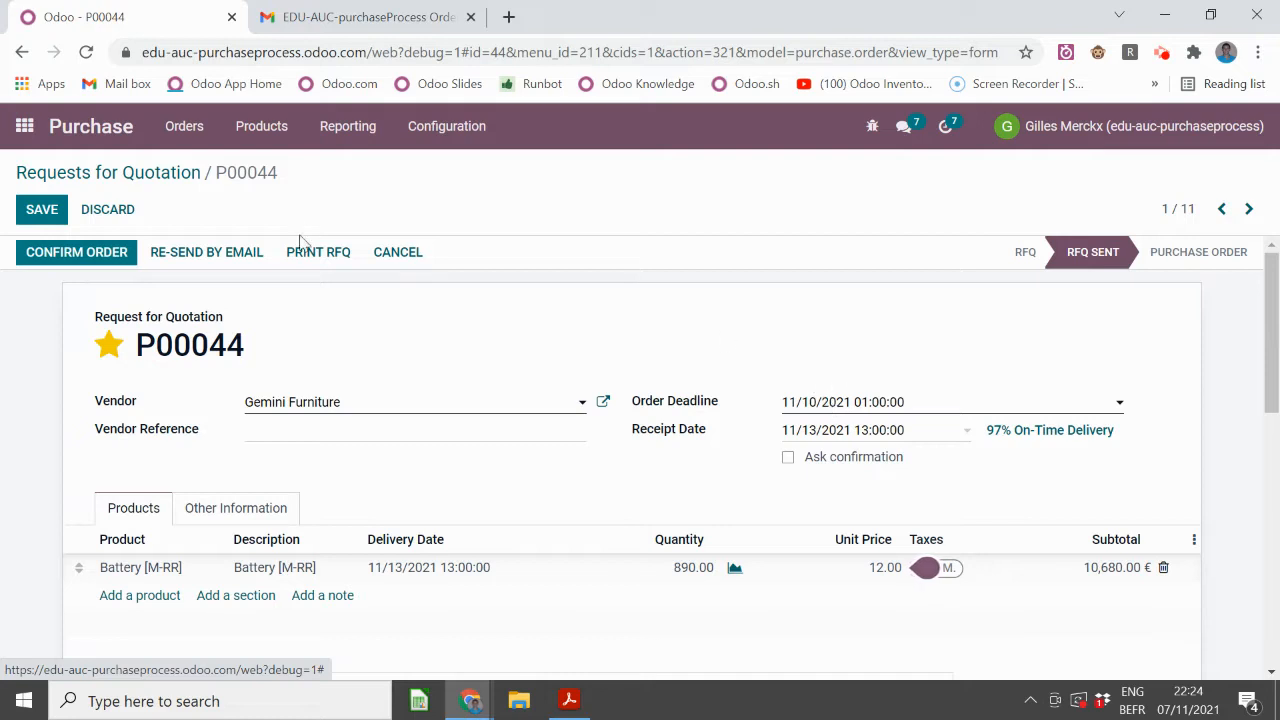
{"action": "left_click", "coordinate": [107, 256]}
{"action": "left_click", "coordinate": [120, 182]}
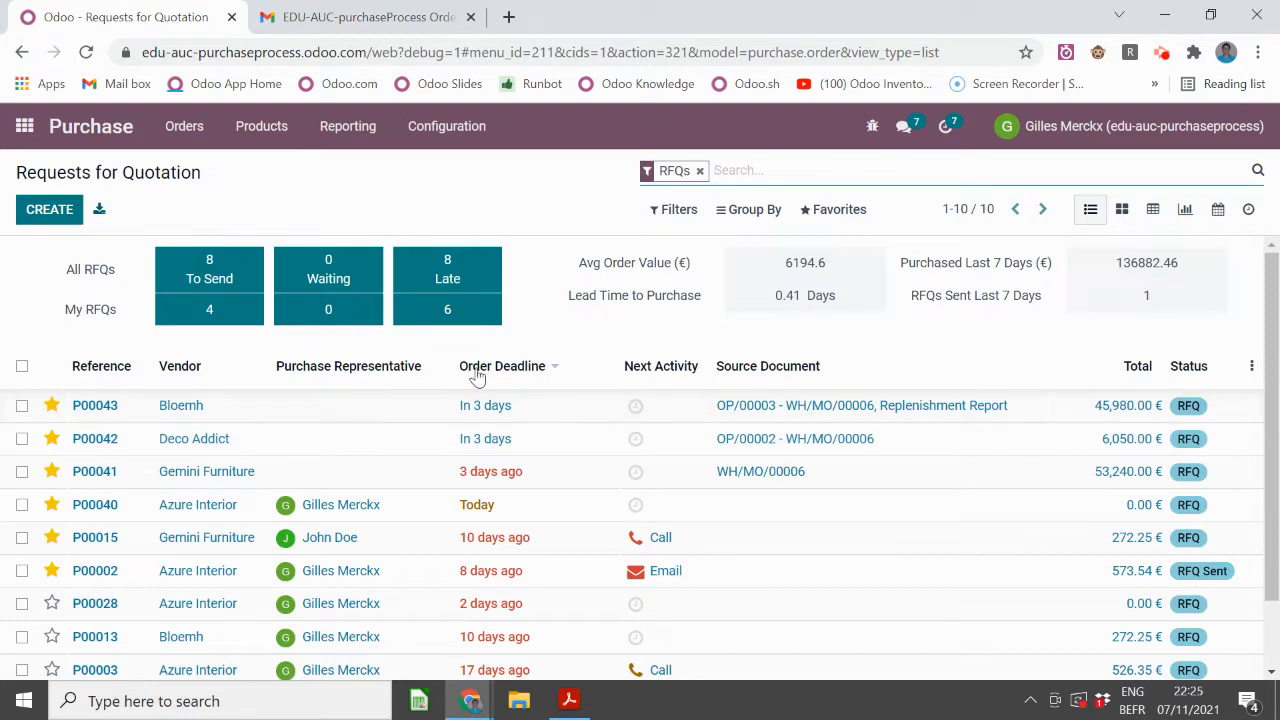
- Sort the RFQs by Order Deadline and scroll through them
{"action": "mouse_move", "coordinate": [487, 372]}
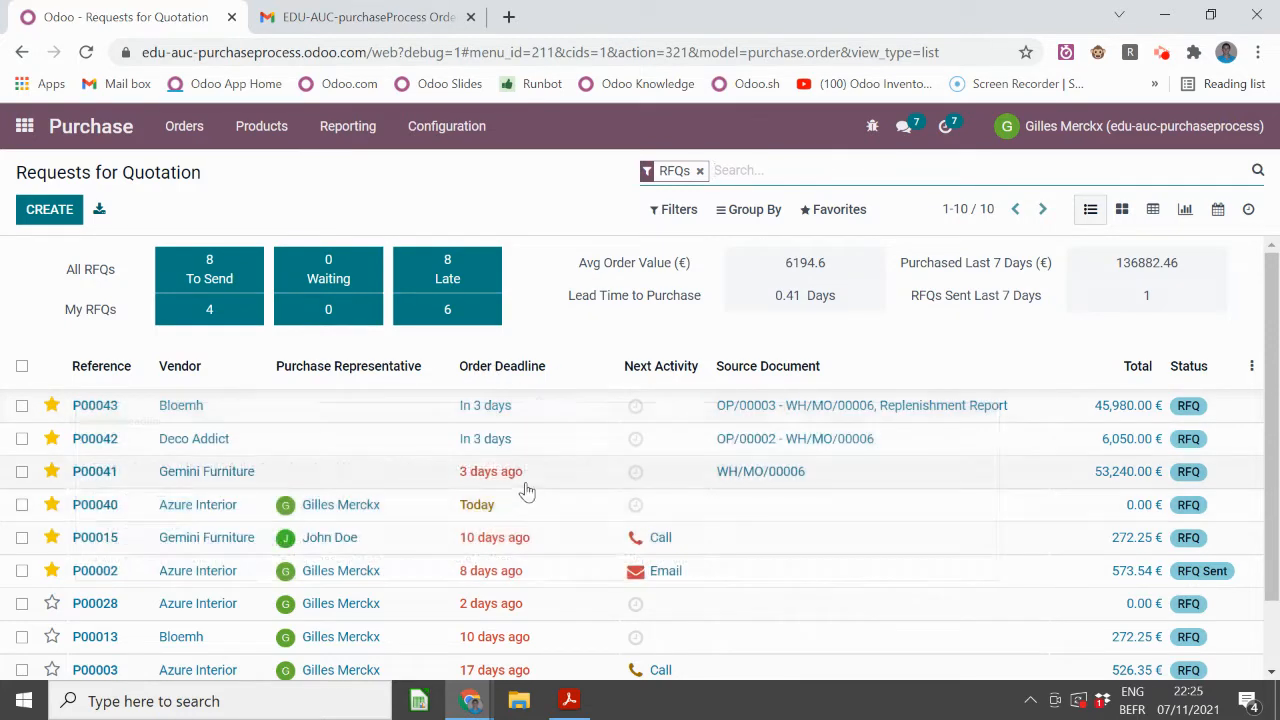
{"action": "left_click", "coordinate": [507, 366]}
{"action": "scroll", "coordinate": [560, 380], "scroll_direction": "down", "scroll_amount": 2}
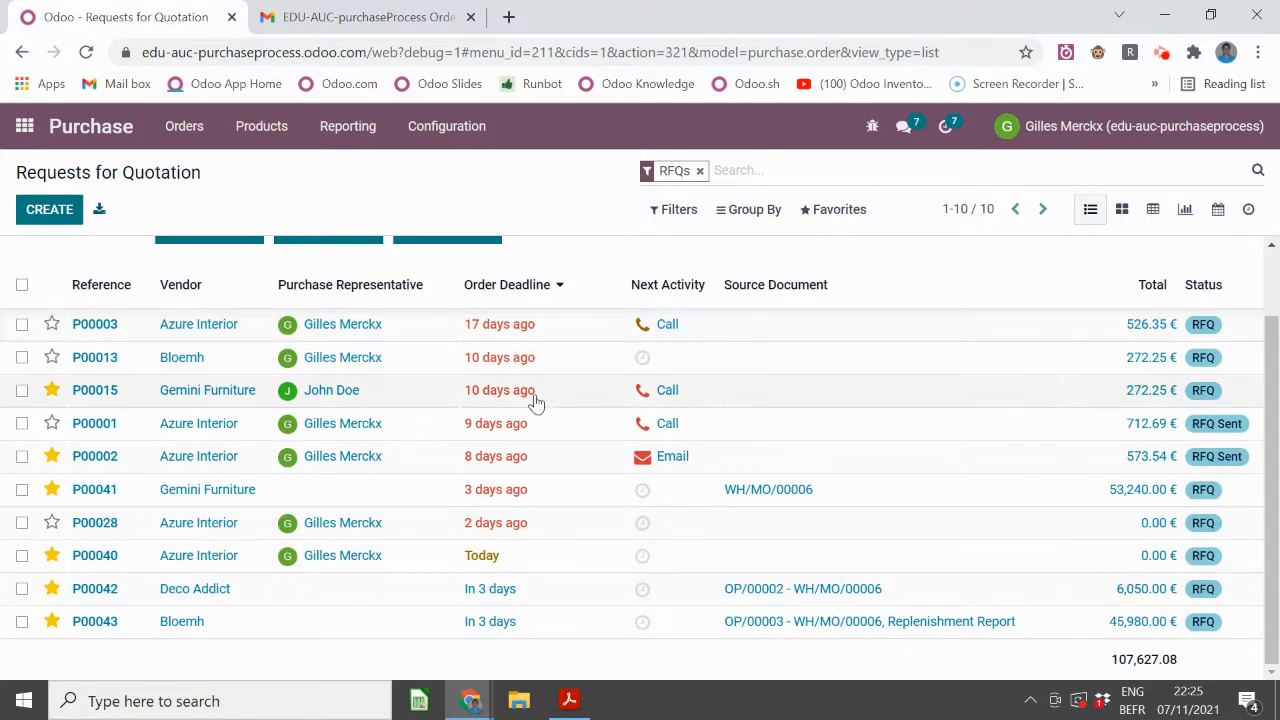
{"action": "mouse_move", "coordinate": [524, 400]}
{"action": "mouse_move", "coordinate": [513, 432]}
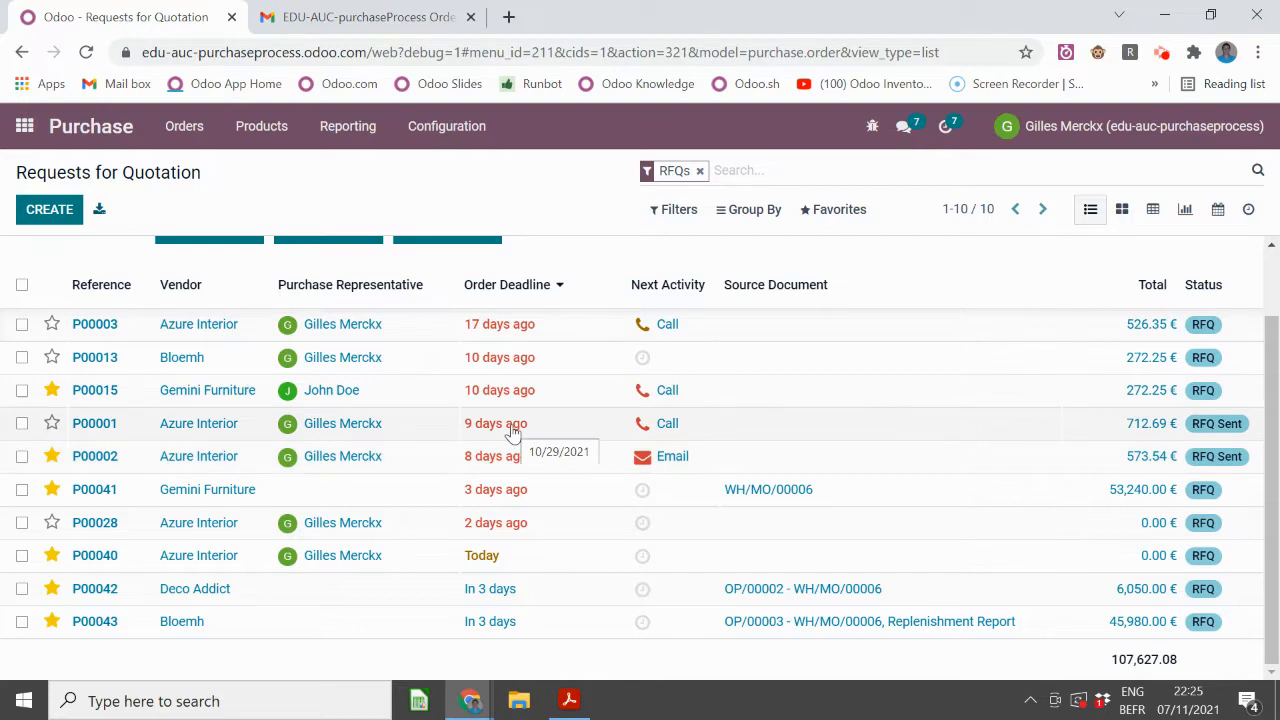
- Look over the empty RFQ P00040 (0.00 €), then return to the list
{"action": "left_click", "coordinate": [484, 560]}
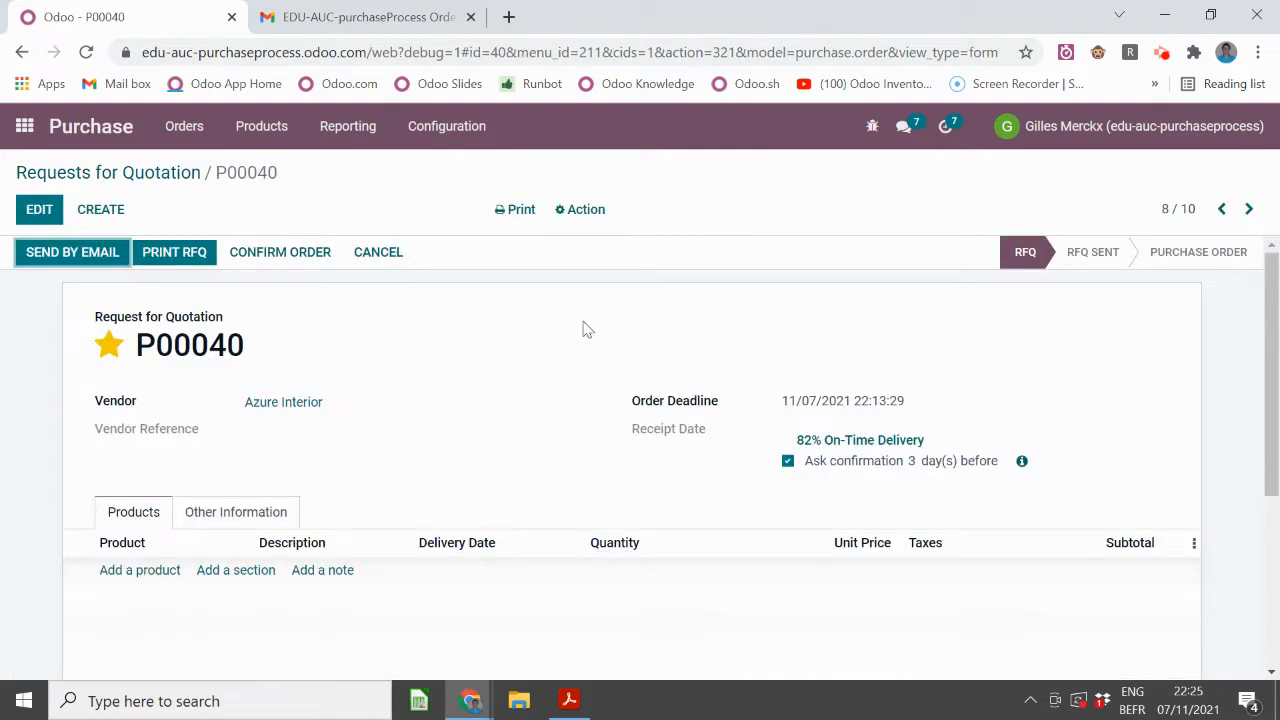
{"action": "scroll", "coordinate": [266, 449], "scroll_direction": "down", "scroll_amount": 2}
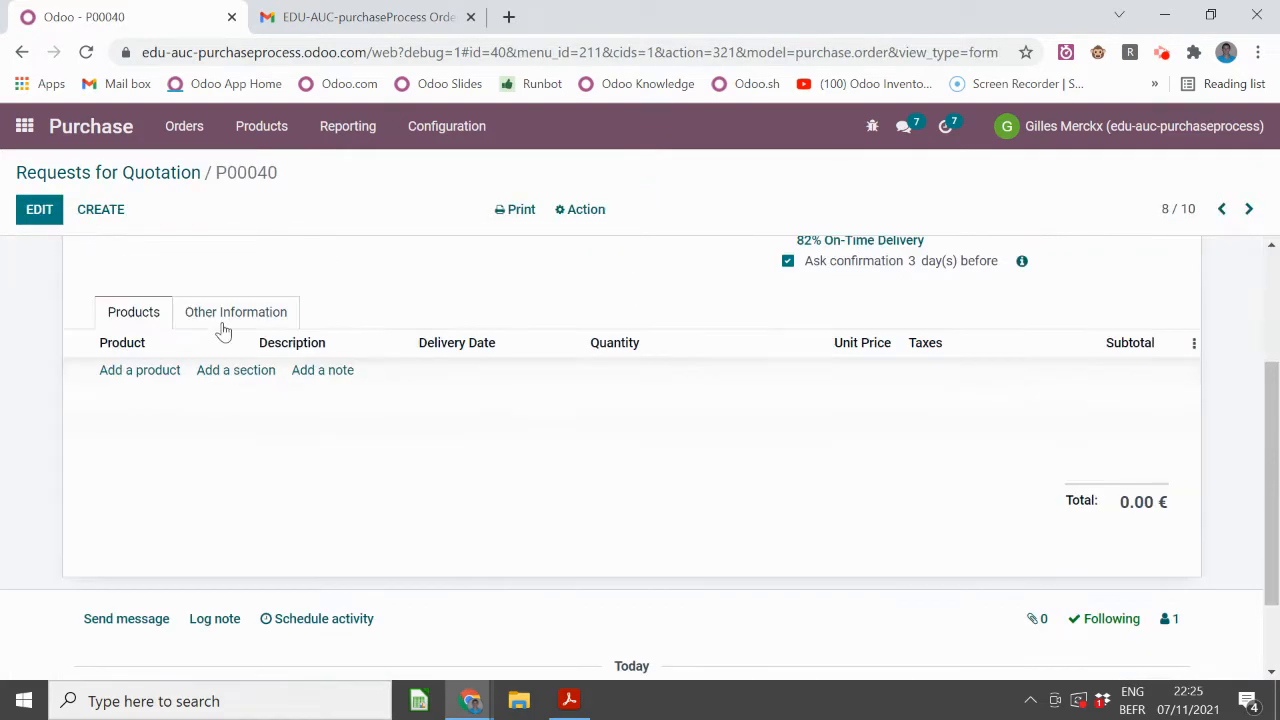
{"action": "scroll", "coordinate": [224, 467], "scroll_direction": "up", "scroll_amount": 1}
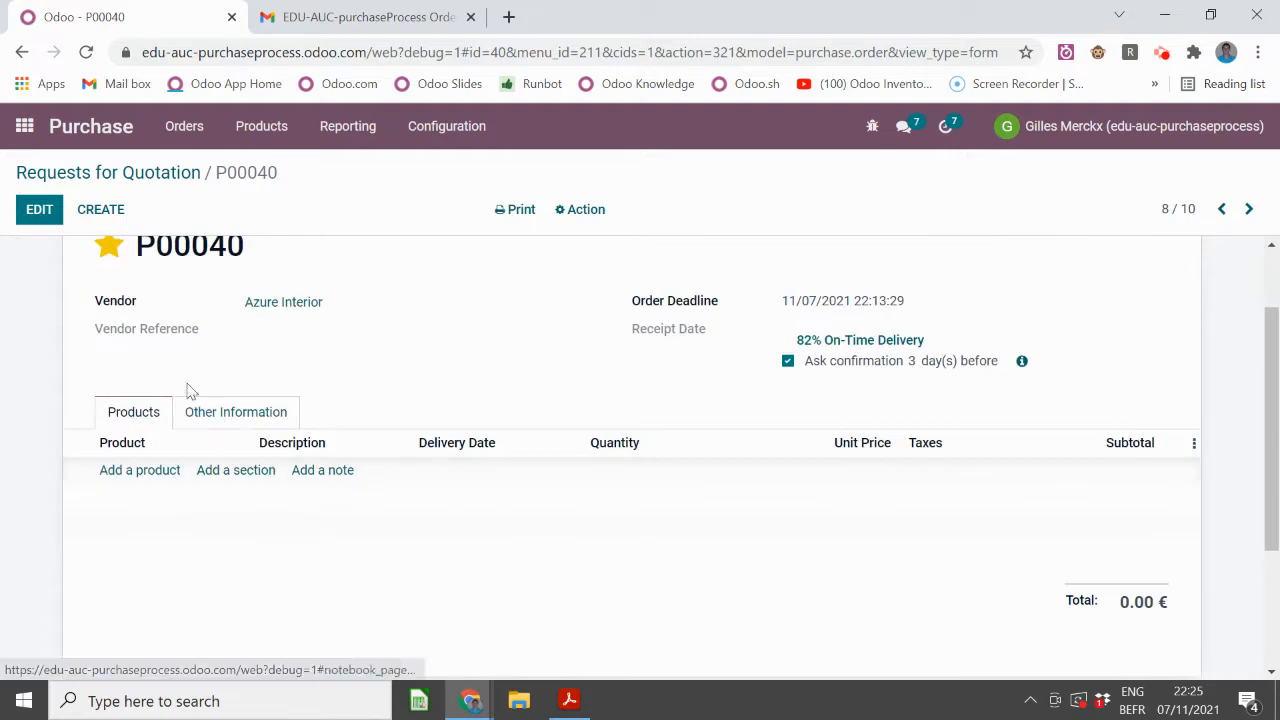
{"action": "left_click", "coordinate": [137, 172]}
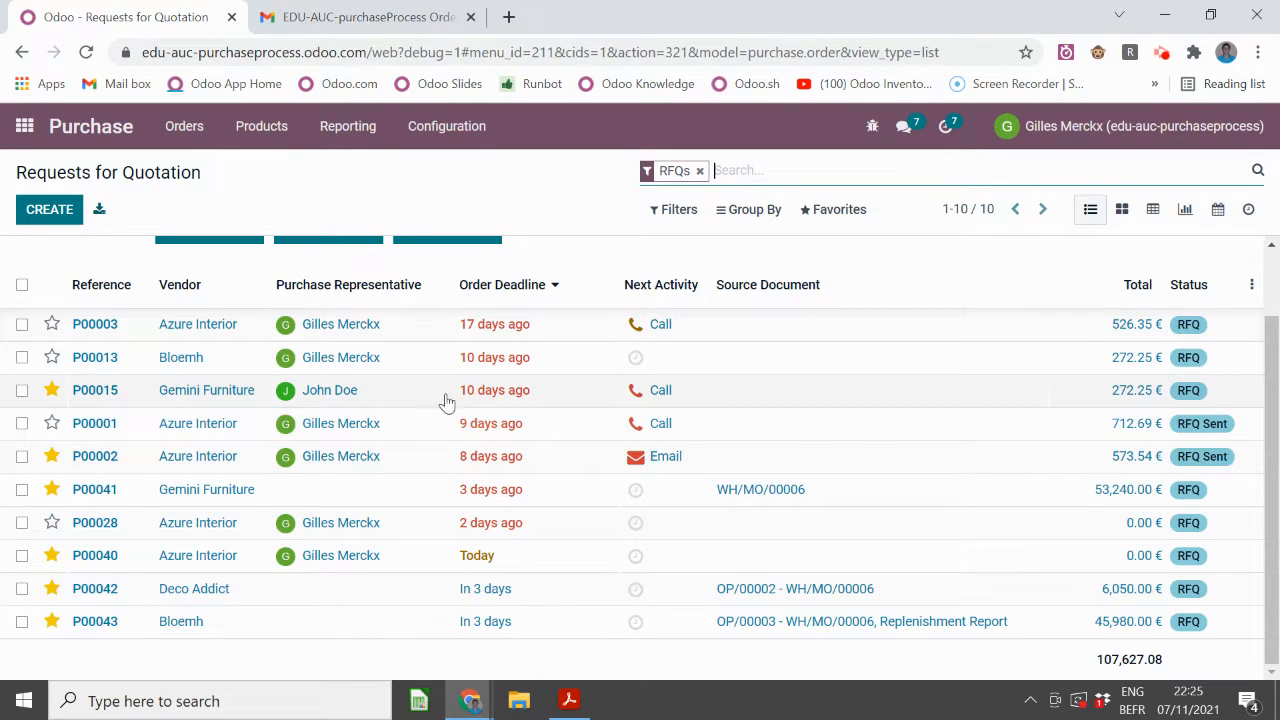
- Browse the fields available for a custom grouping without applying one
{"action": "left_click", "coordinate": [759, 212]}
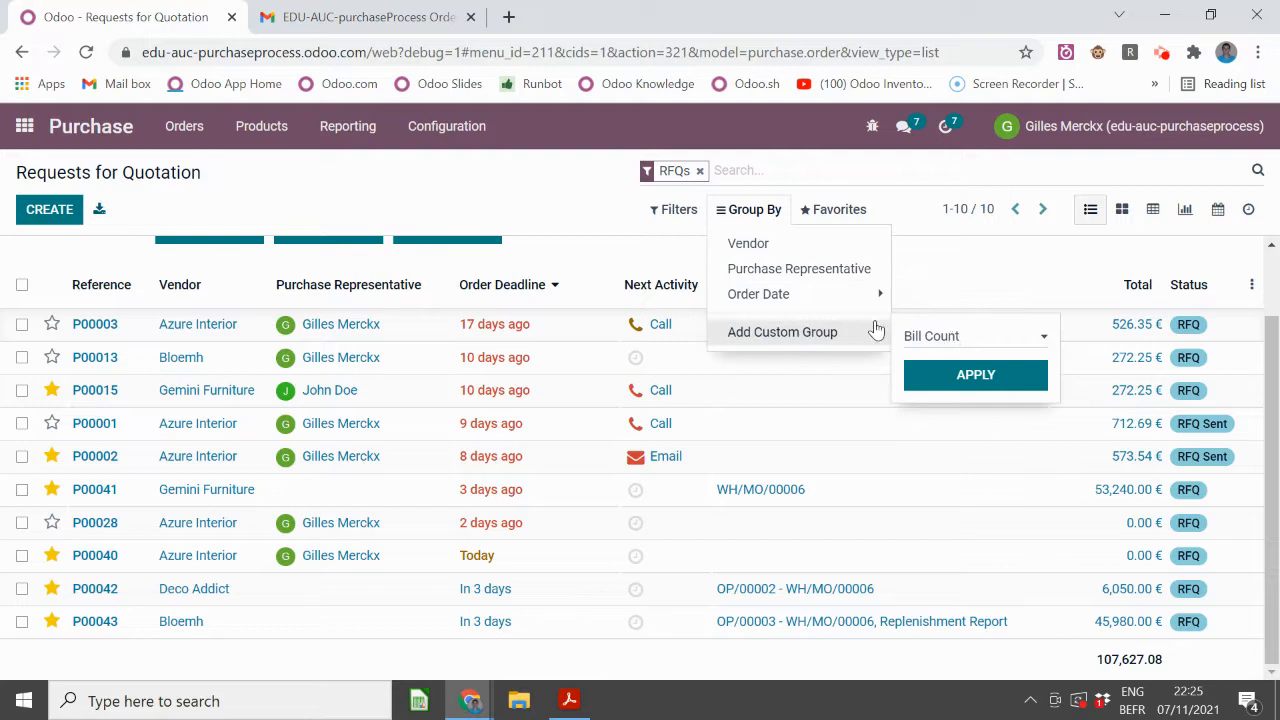
{"action": "left_click", "coordinate": [952, 337]}
{"action": "scroll", "coordinate": [955, 400], "scroll_direction": "down", "scroll_amount": 5}
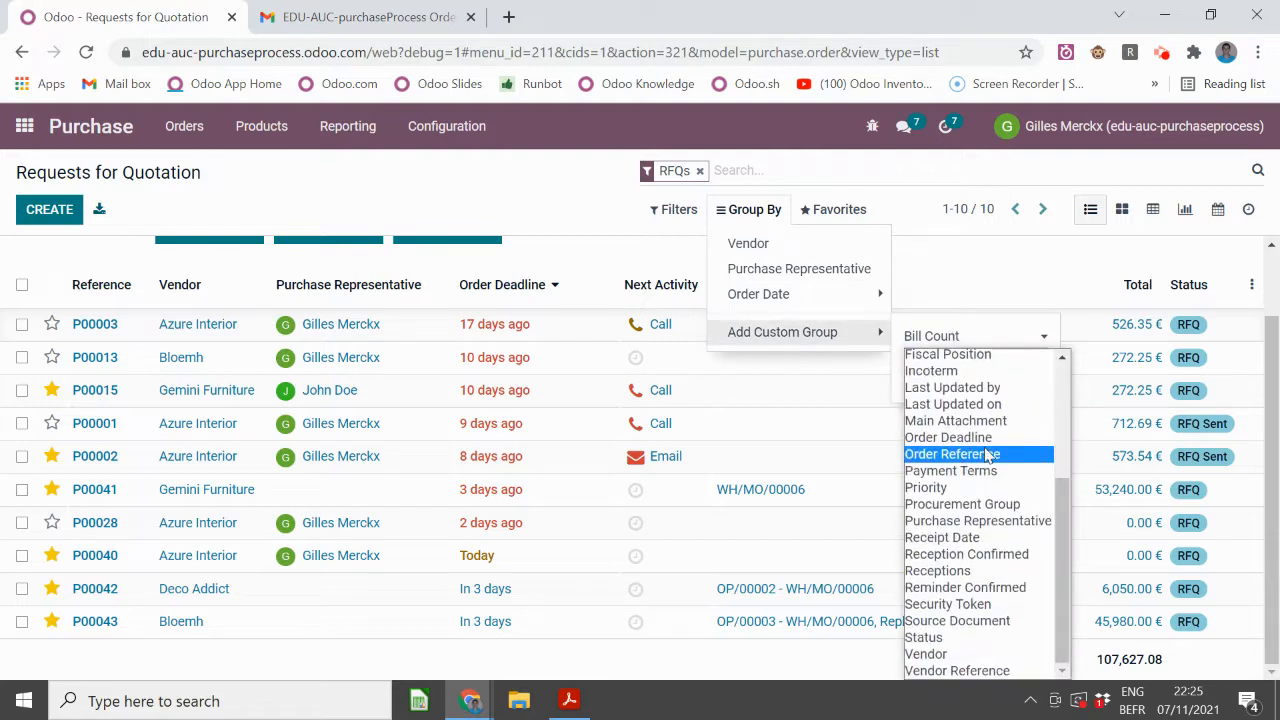
{"action": "left_click", "coordinate": [564, 189]}
- Group the RFQs by vendor to inspect the Azure Interior orders, then remove that grouping
{"action": "left_click", "coordinate": [745, 212]}
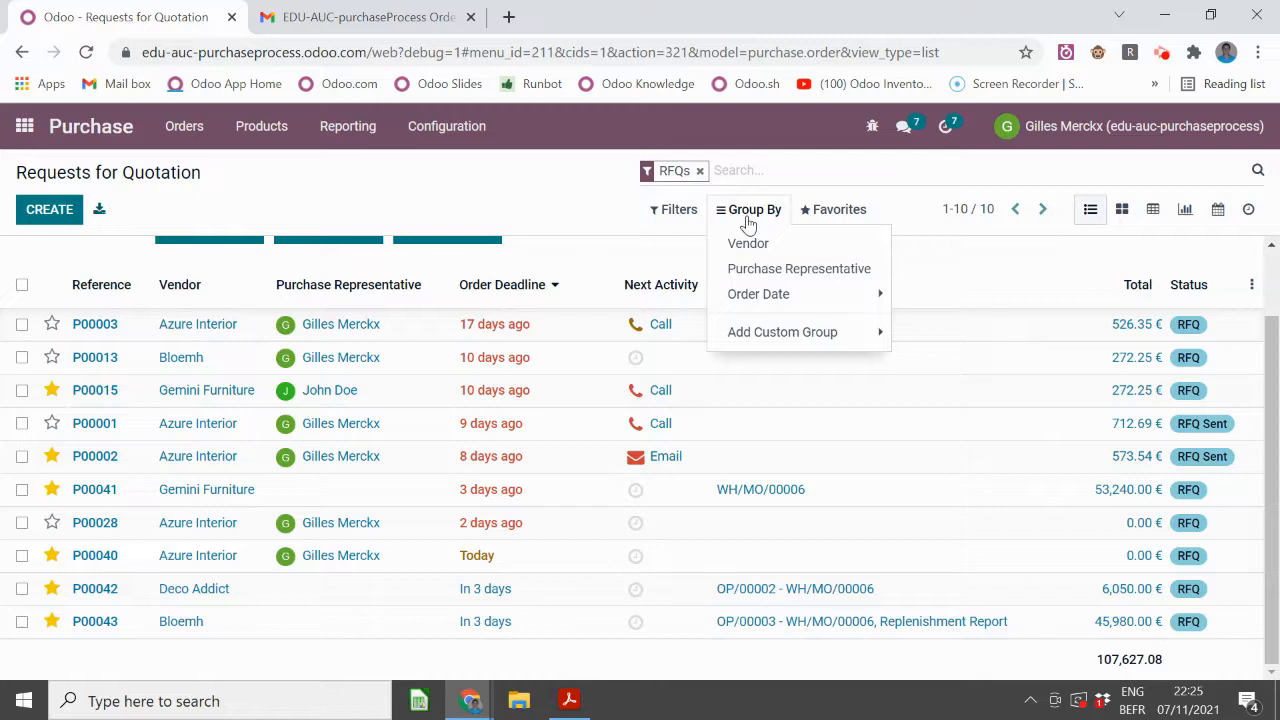
{"action": "left_click", "coordinate": [748, 243]}
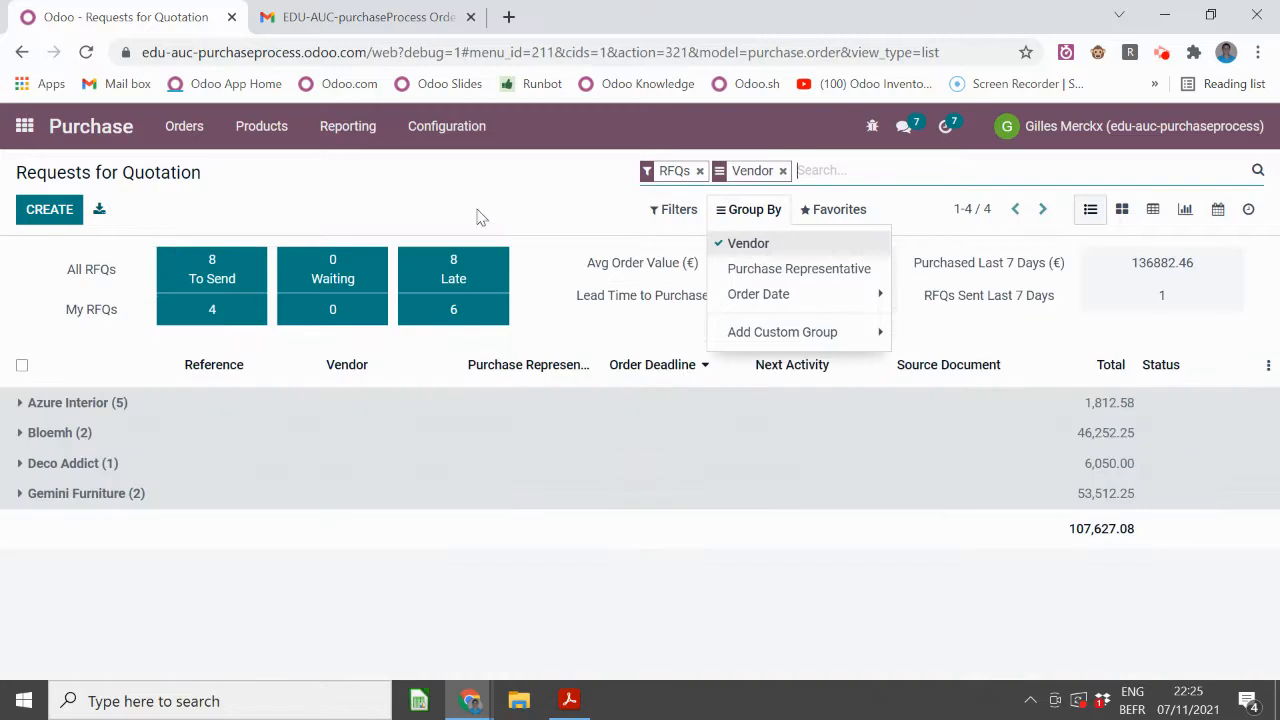
{"action": "left_click", "coordinate": [206, 412]}
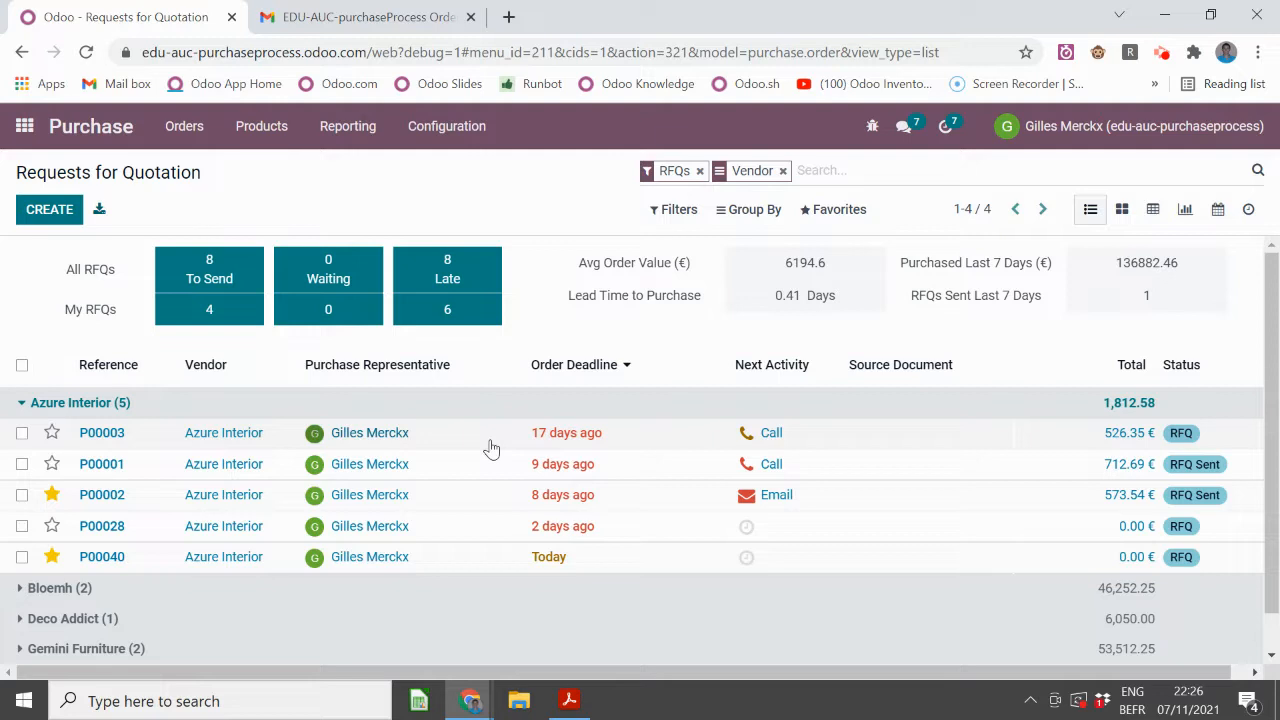
{"action": "left_click", "coordinate": [783, 171]}
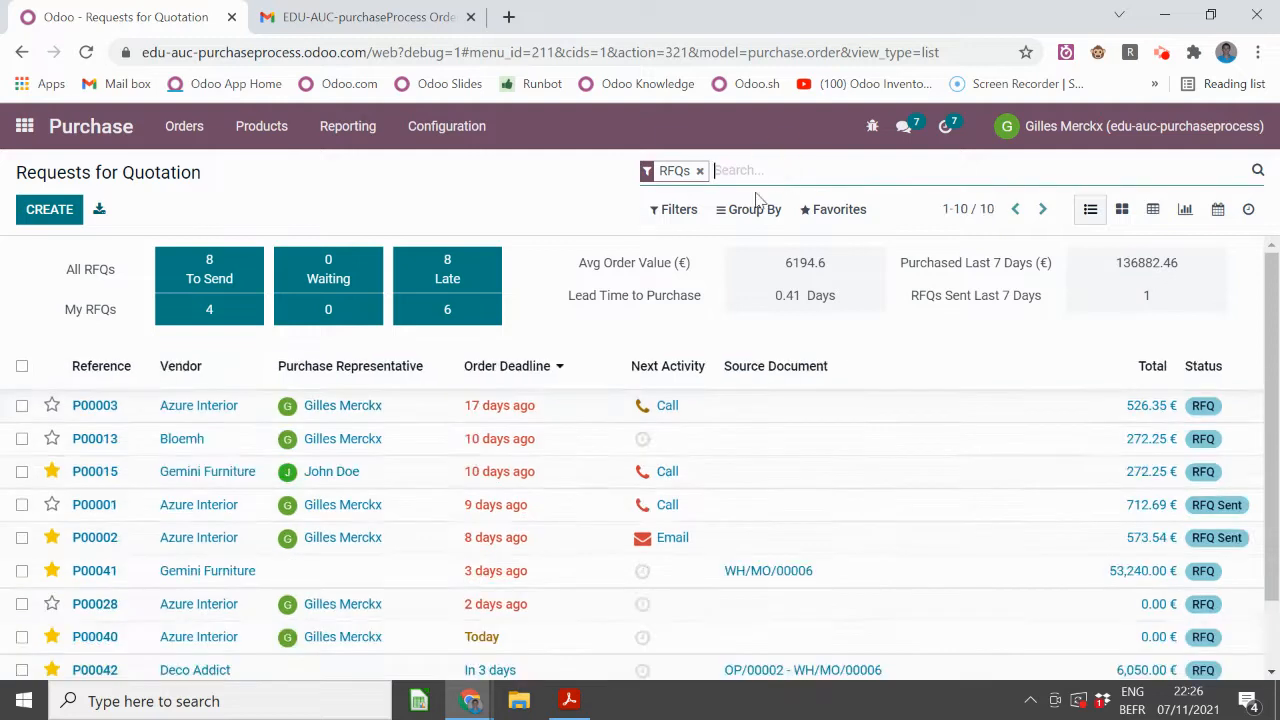
- Custom-group the RFQs by Order Deadline per day, dropping the month level
{"action": "left_click", "coordinate": [750, 209]}
{"action": "left_click", "coordinate": [777, 332]}
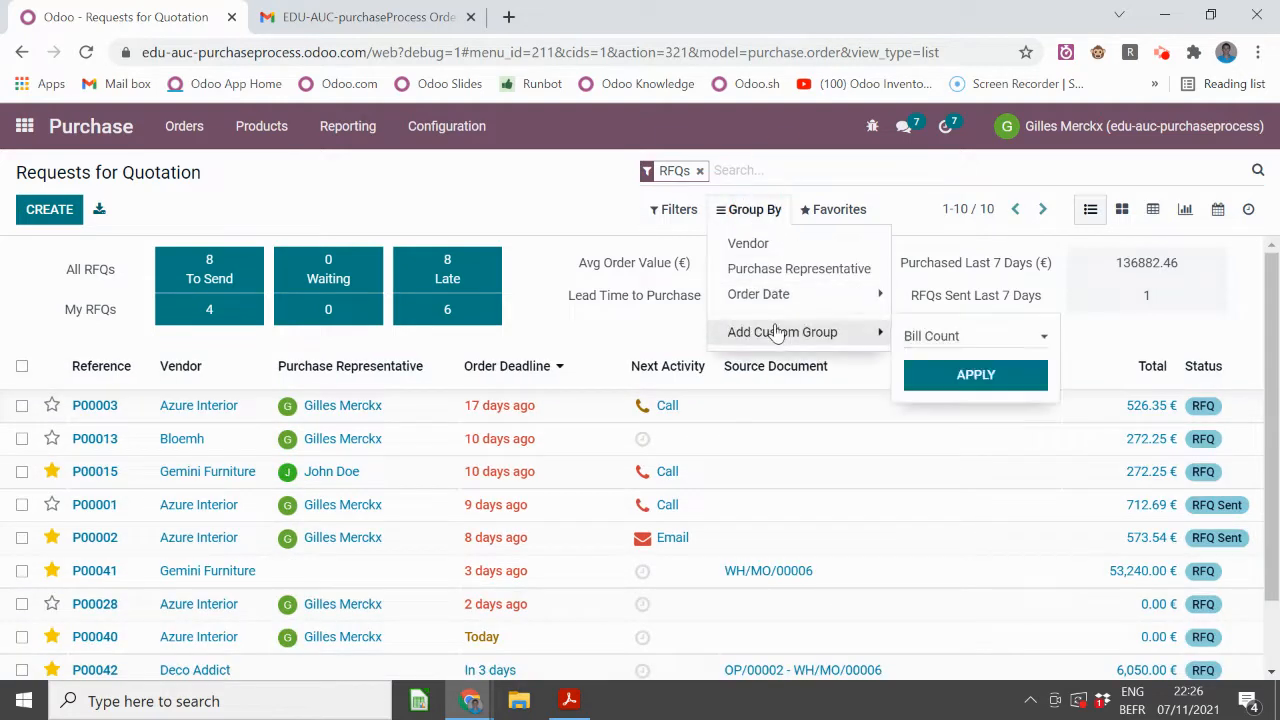
{"action": "left_click", "coordinate": [922, 337]}
{"action": "scroll", "coordinate": [965, 515], "scroll_direction": "down", "scroll_amount": 3}
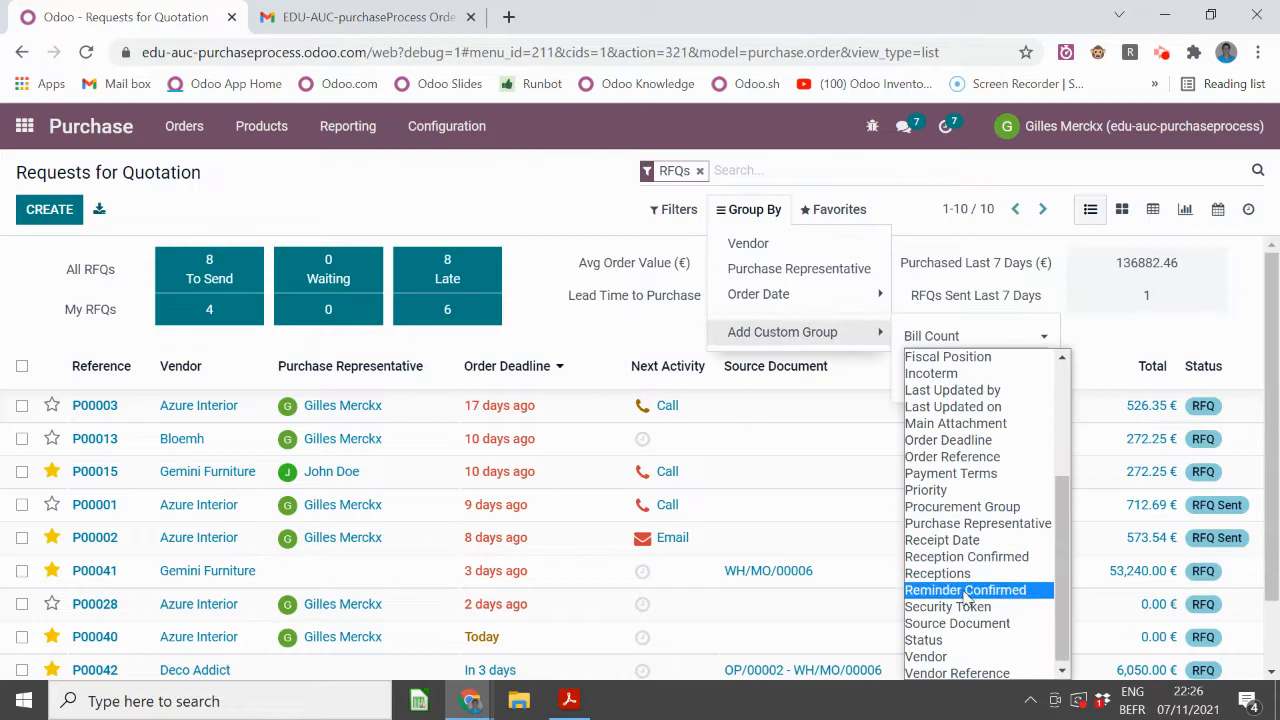
{"action": "left_click", "coordinate": [950, 440]}
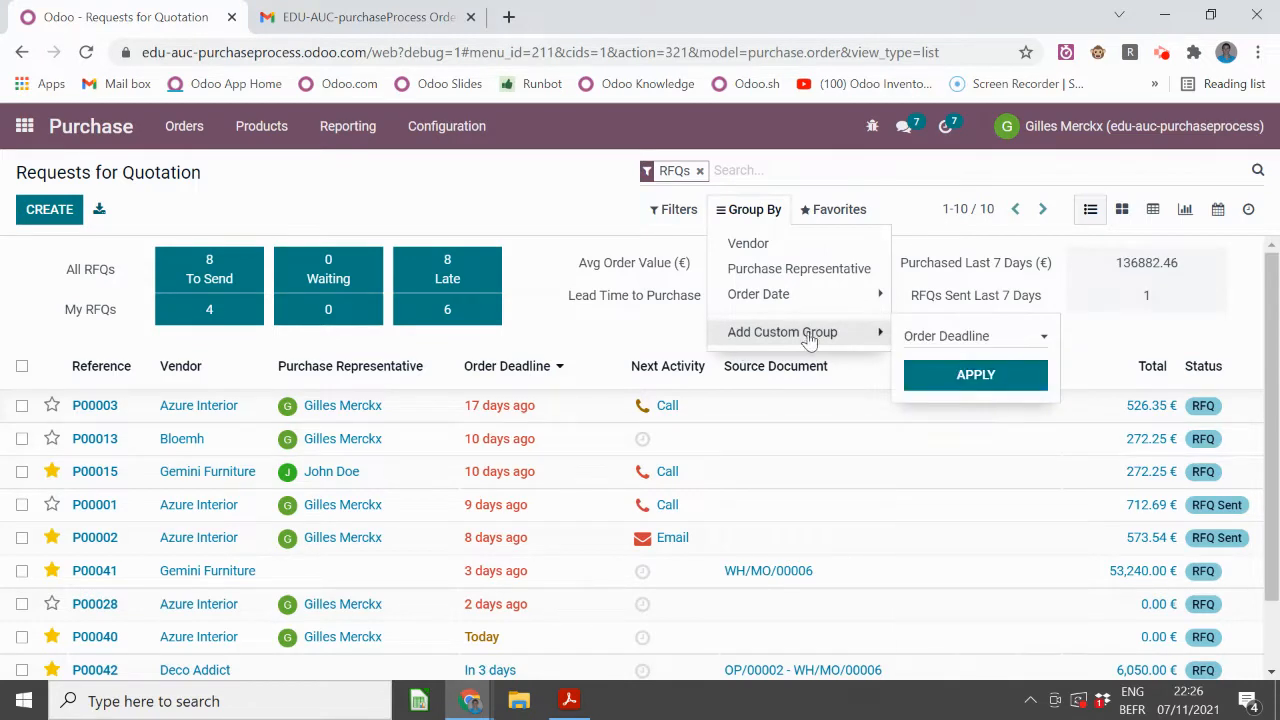
{"action": "left_click", "coordinate": [971, 374]}
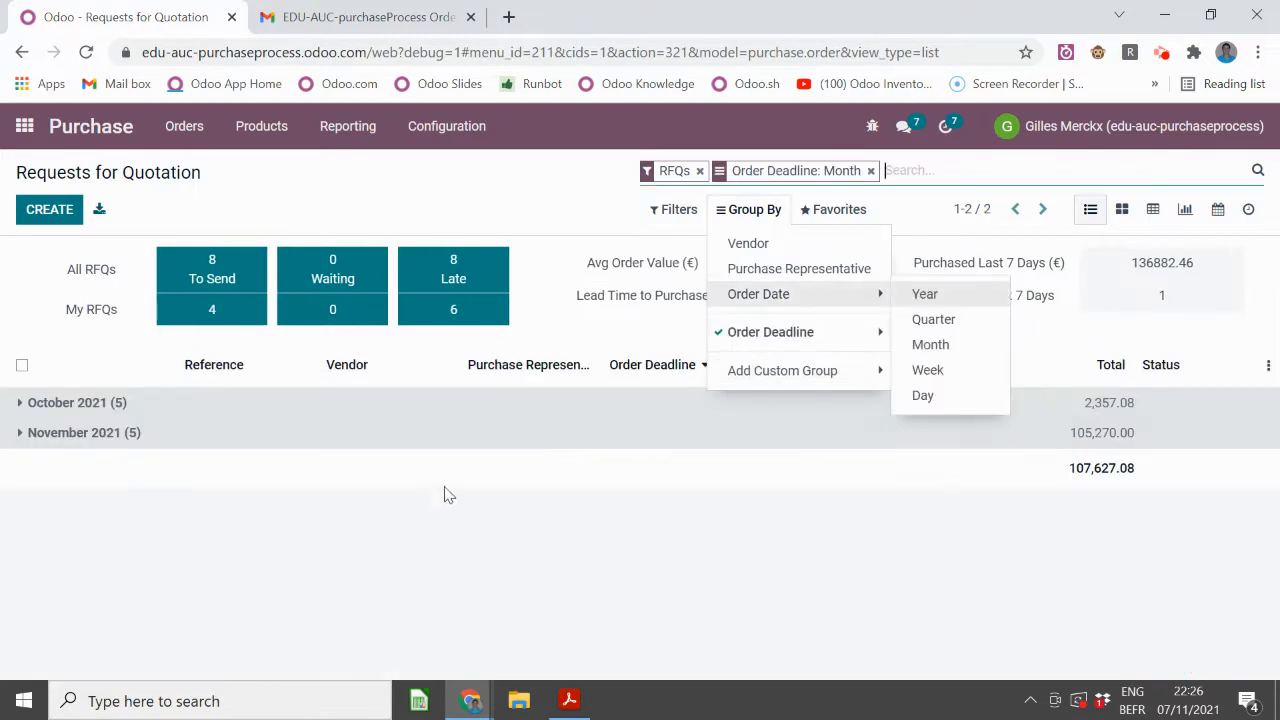
{"action": "mouse_move", "coordinate": [846, 337]}
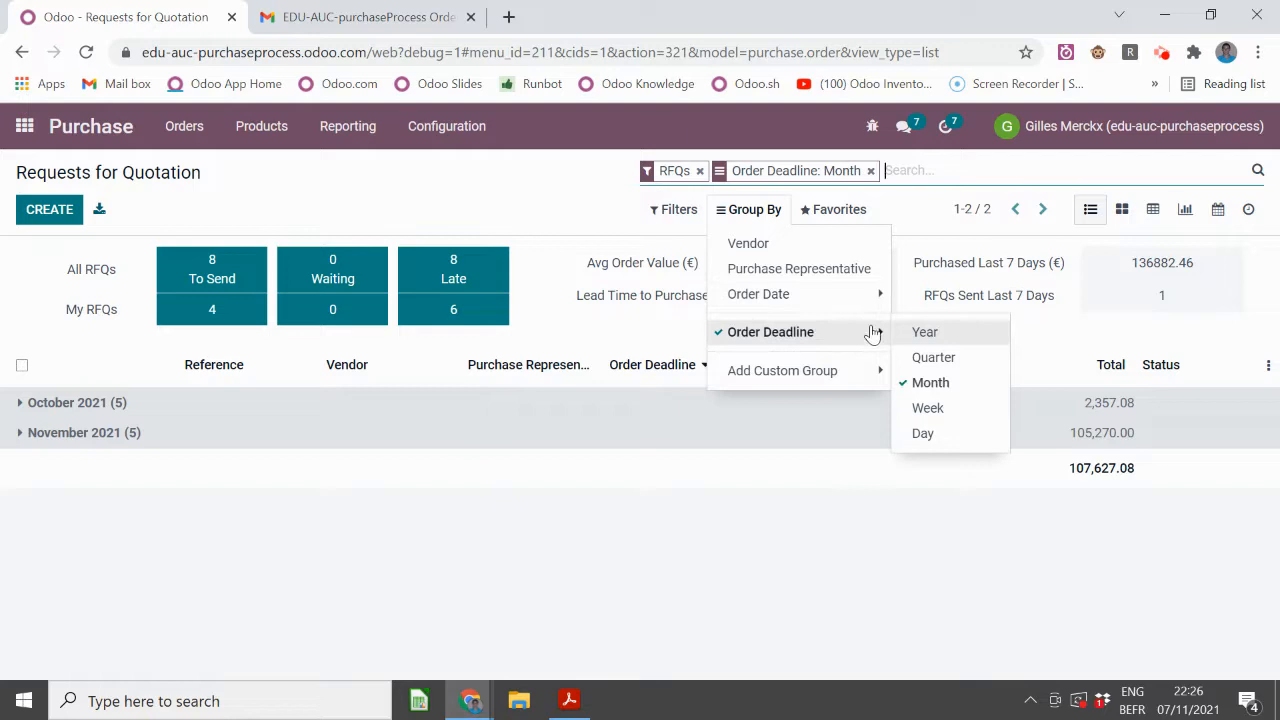
{"action": "left_click", "coordinate": [940, 431]}
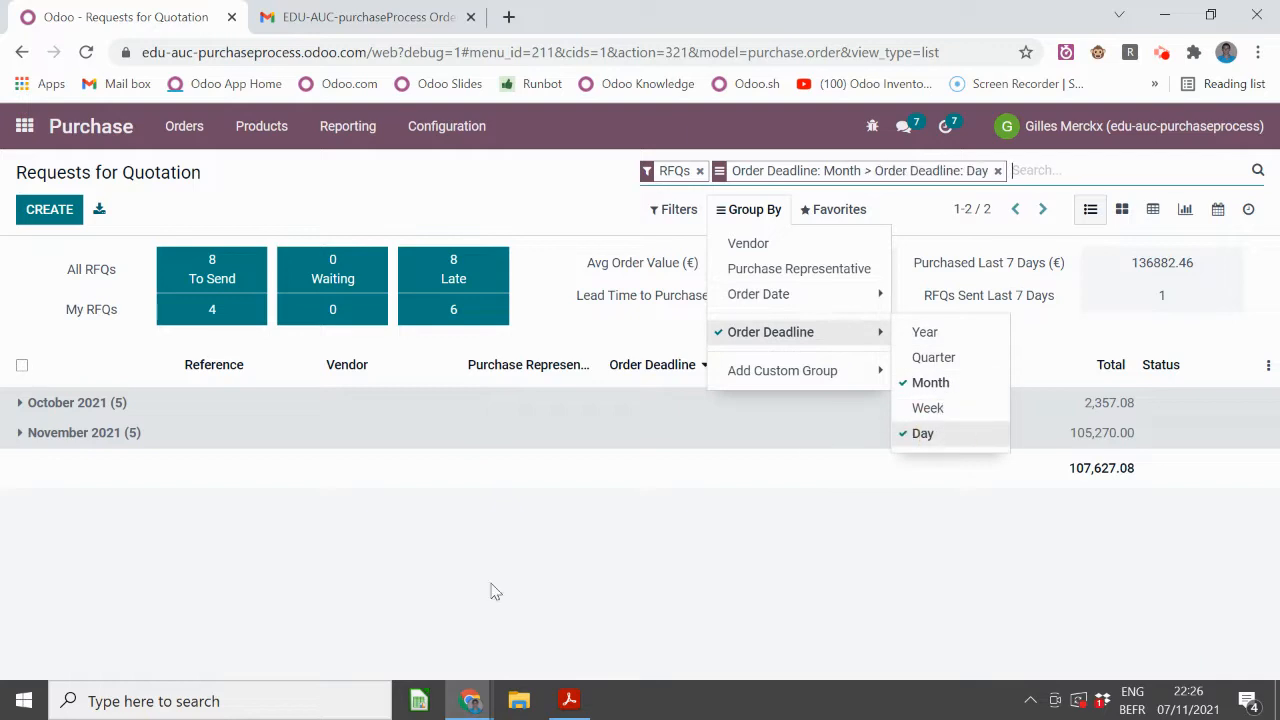
{"action": "left_click", "coordinate": [930, 382]}
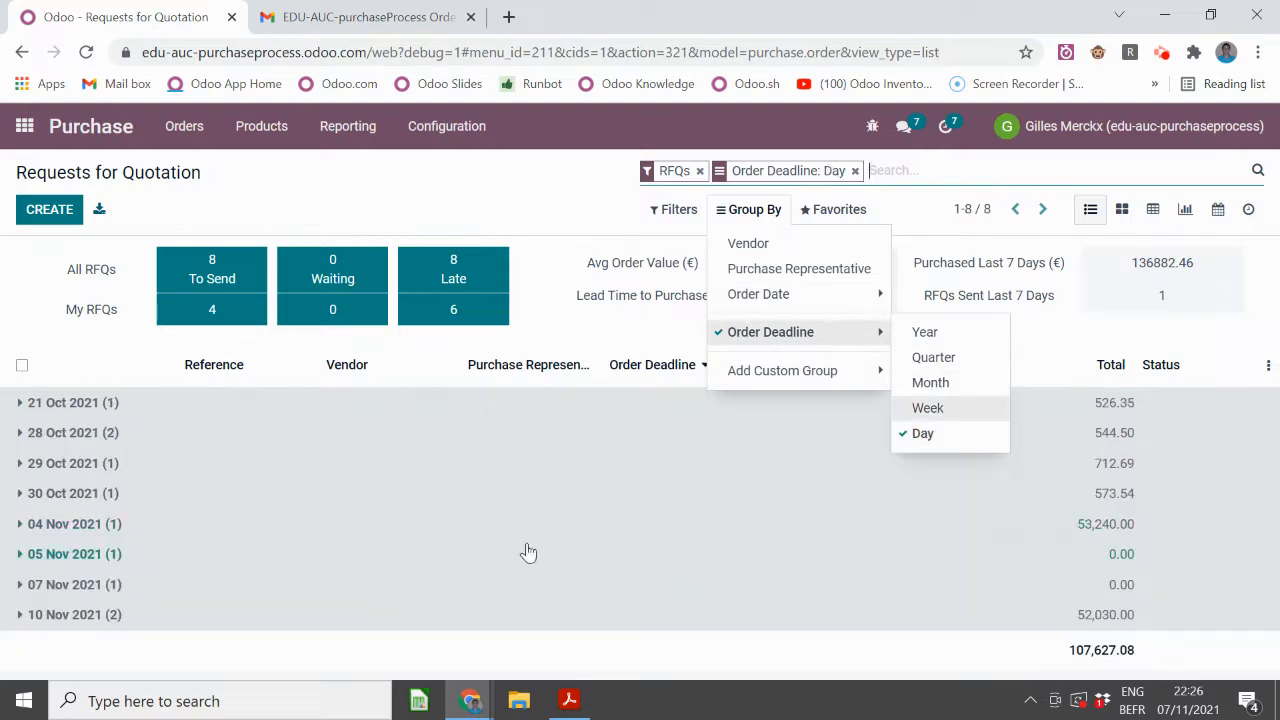
{"action": "left_click", "coordinate": [22, 275]}
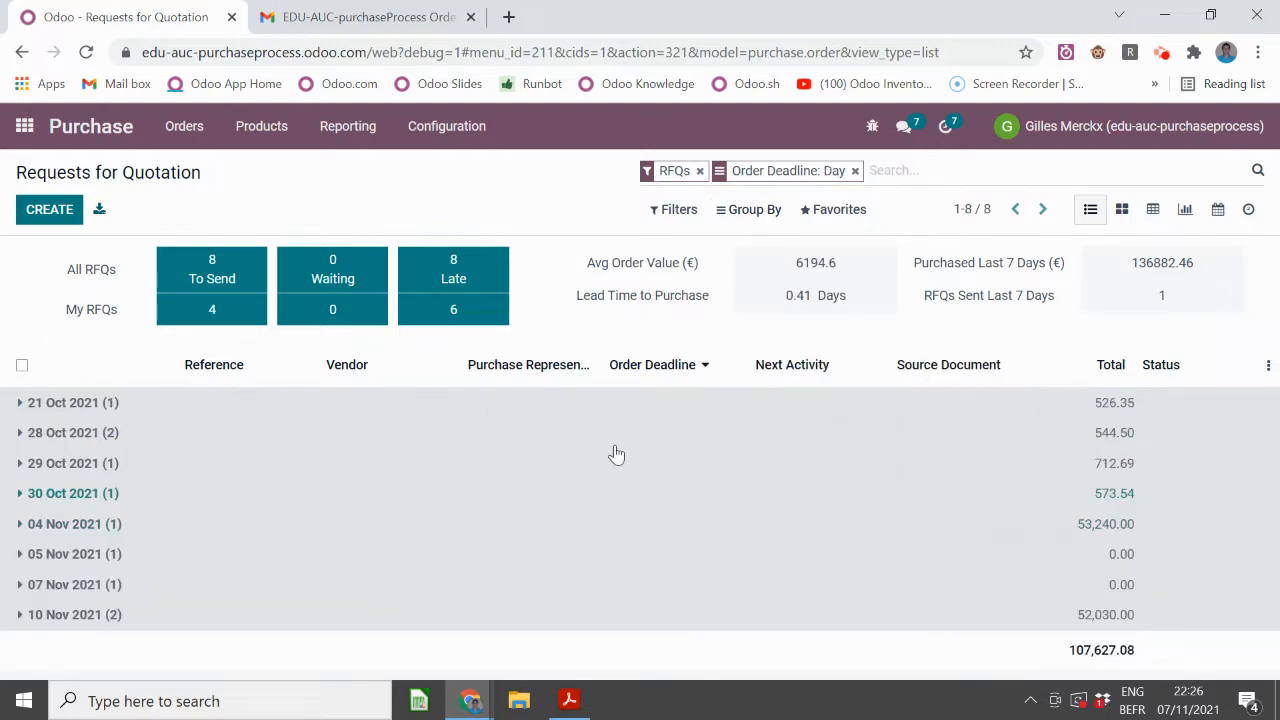
{"action": "left_click", "coordinate": [840, 211]}
{"action": "left_click", "coordinate": [858, 246]}
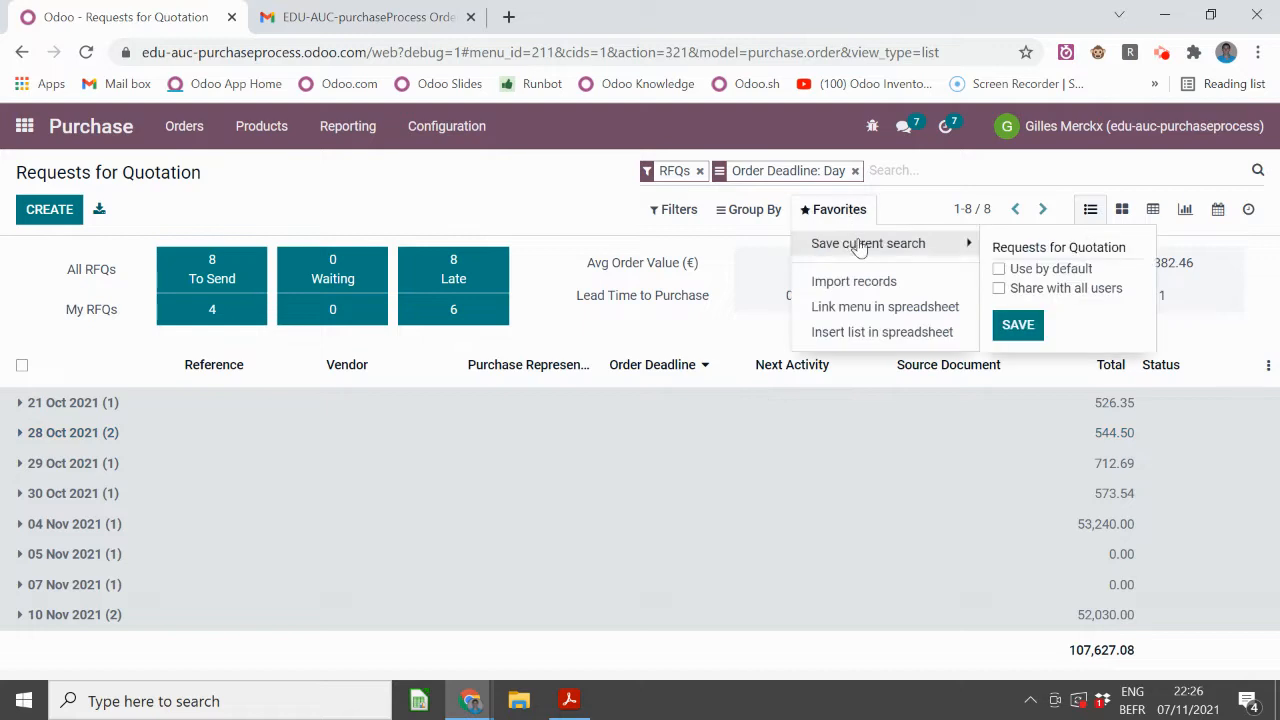
- Save the day-grouped search as the default favorite
{"action": "left_click", "coordinate": [999, 270]}
{"action": "left_click", "coordinate": [1015, 324]}
{"action": "left_click", "coordinate": [79, 145]}
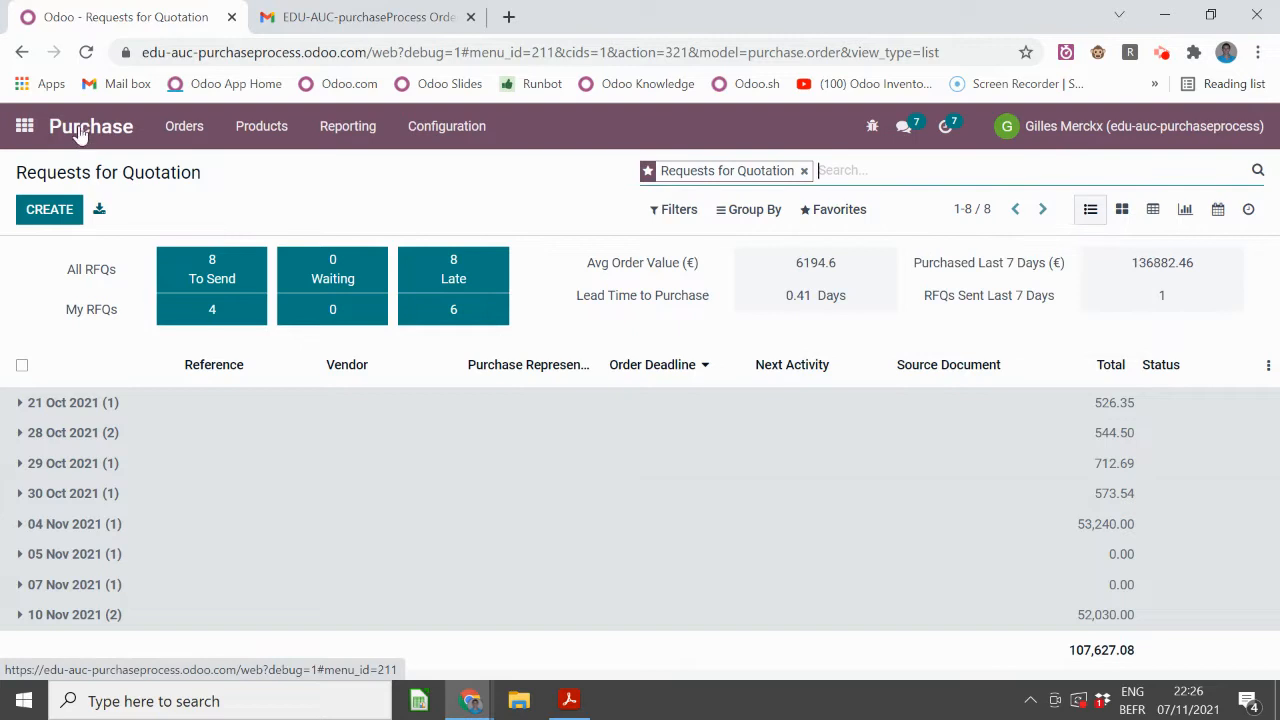
- Reopen Purchase to confirm the default favorite loads, expanding the 10 Nov 2021 group
{"action": "left_click", "coordinate": [24, 126]}
{"action": "left_click", "coordinate": [834, 322]}
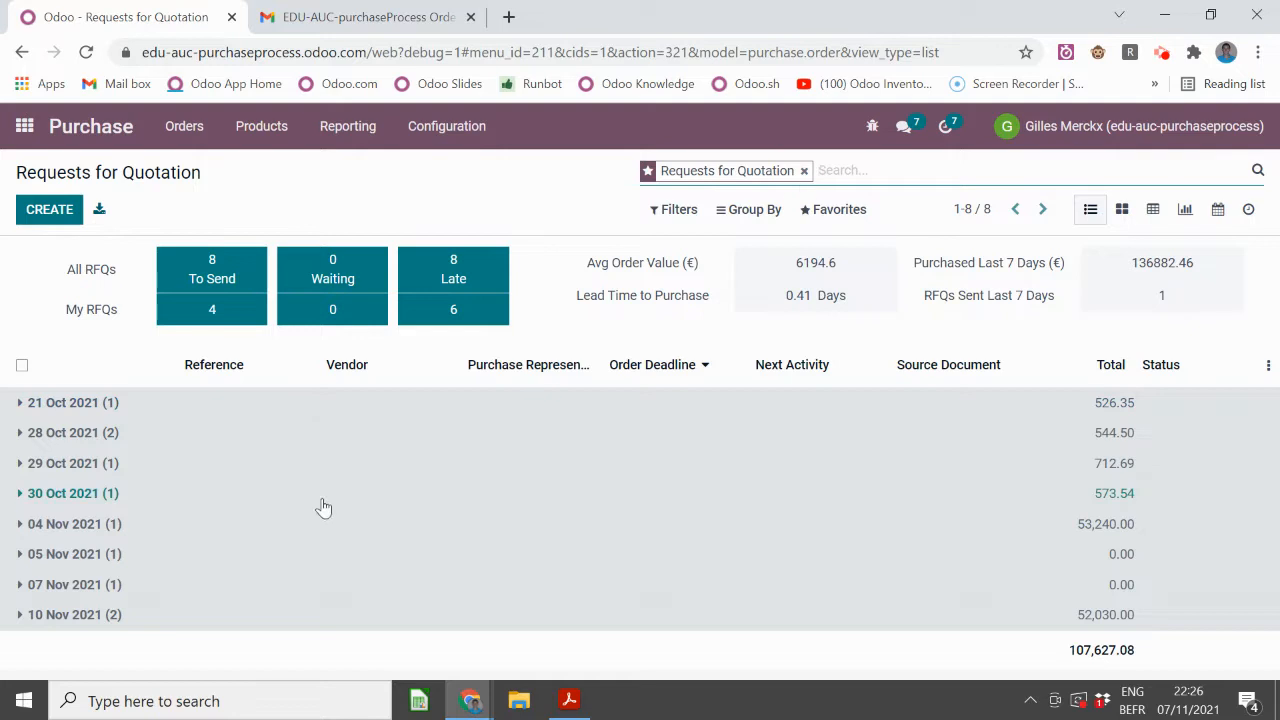
{"action": "left_click", "coordinate": [275, 615]}
{"action": "scroll", "coordinate": [337, 494], "scroll_direction": "down", "scroll_amount": 1}
{"action": "scroll", "coordinate": [346, 480], "scroll_direction": "up", "scroll_amount": 1}
{"action": "scroll", "coordinate": [770, 261], "scroll_direction": "down", "scroll_amount": 1}
- Remove the favorite facet and sort all 44 orders by Reference
{"action": "left_click", "coordinate": [803, 171]}
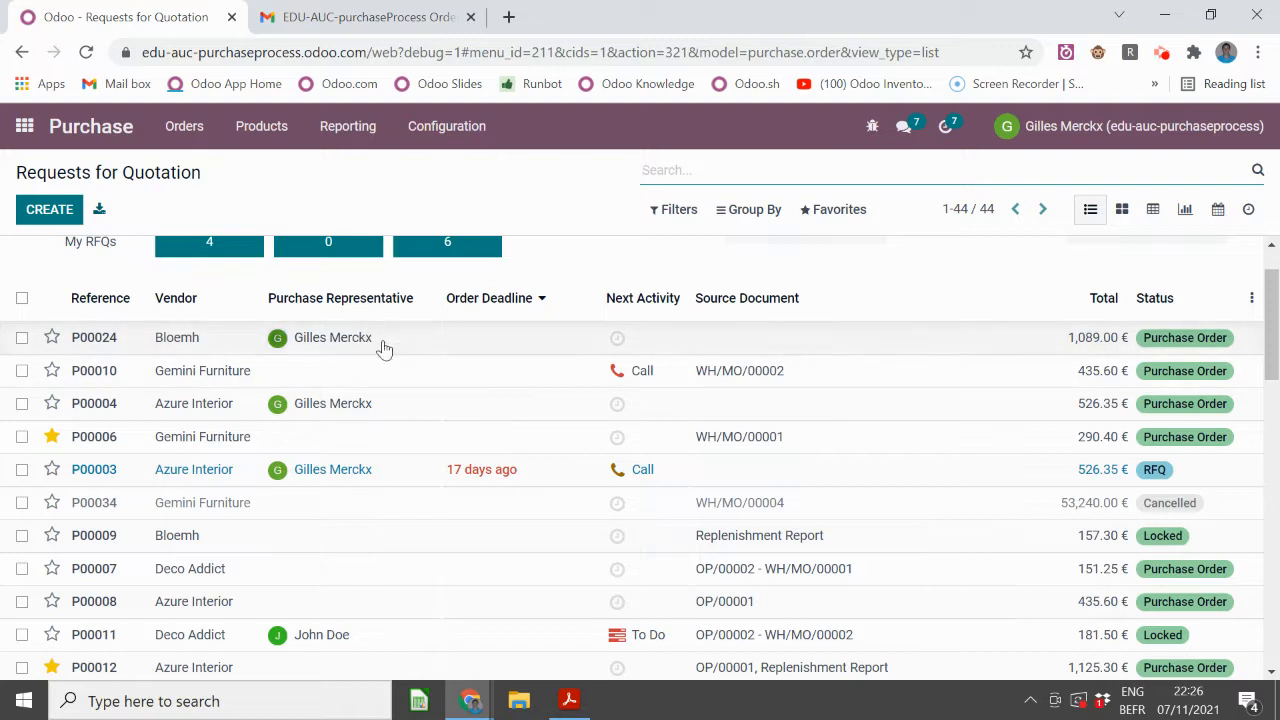
{"action": "scroll", "coordinate": [355, 470], "scroll_direction": "down", "scroll_amount": 3}
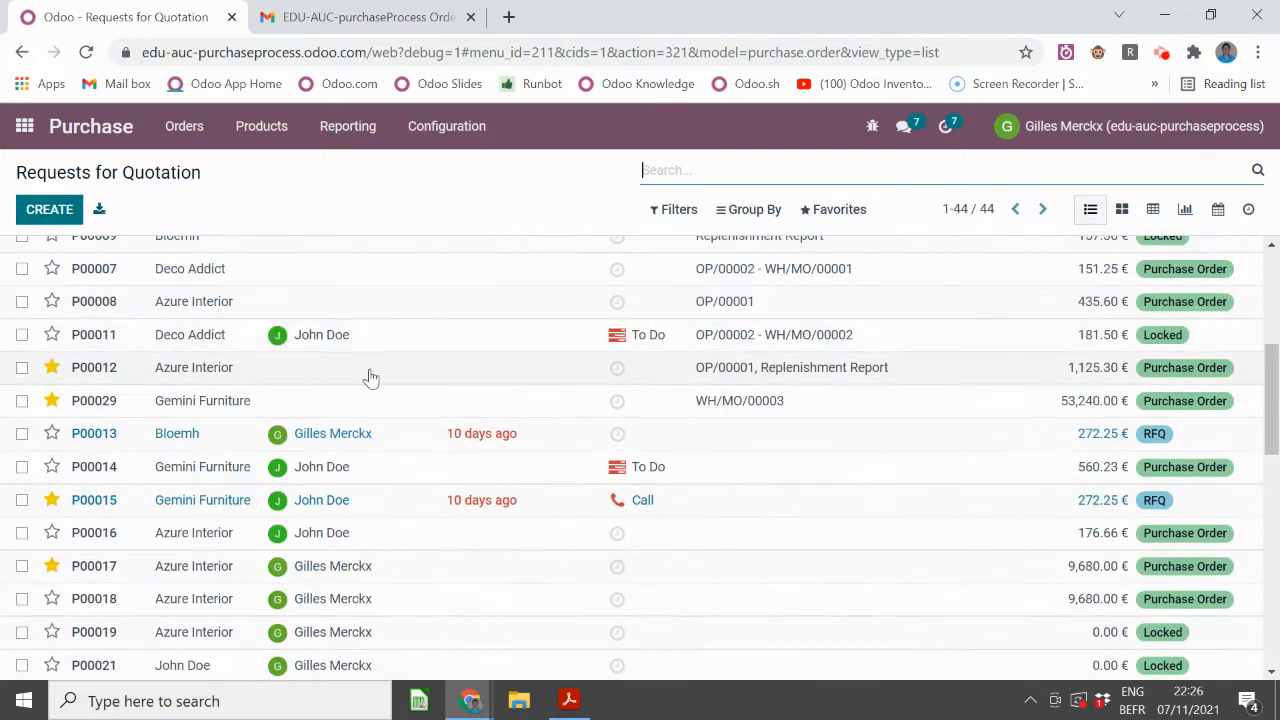
{"action": "scroll", "coordinate": [360, 365], "scroll_direction": "up", "scroll_amount": 4}
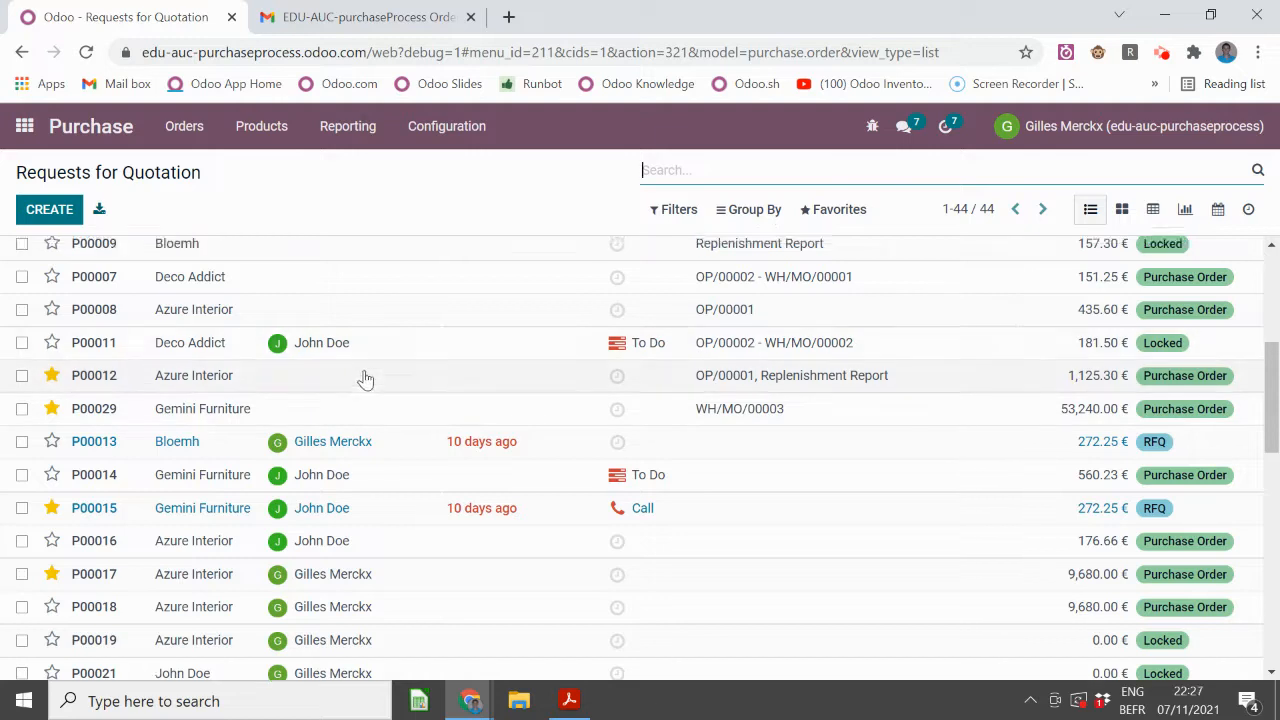
{"action": "left_click", "coordinate": [100, 365]}
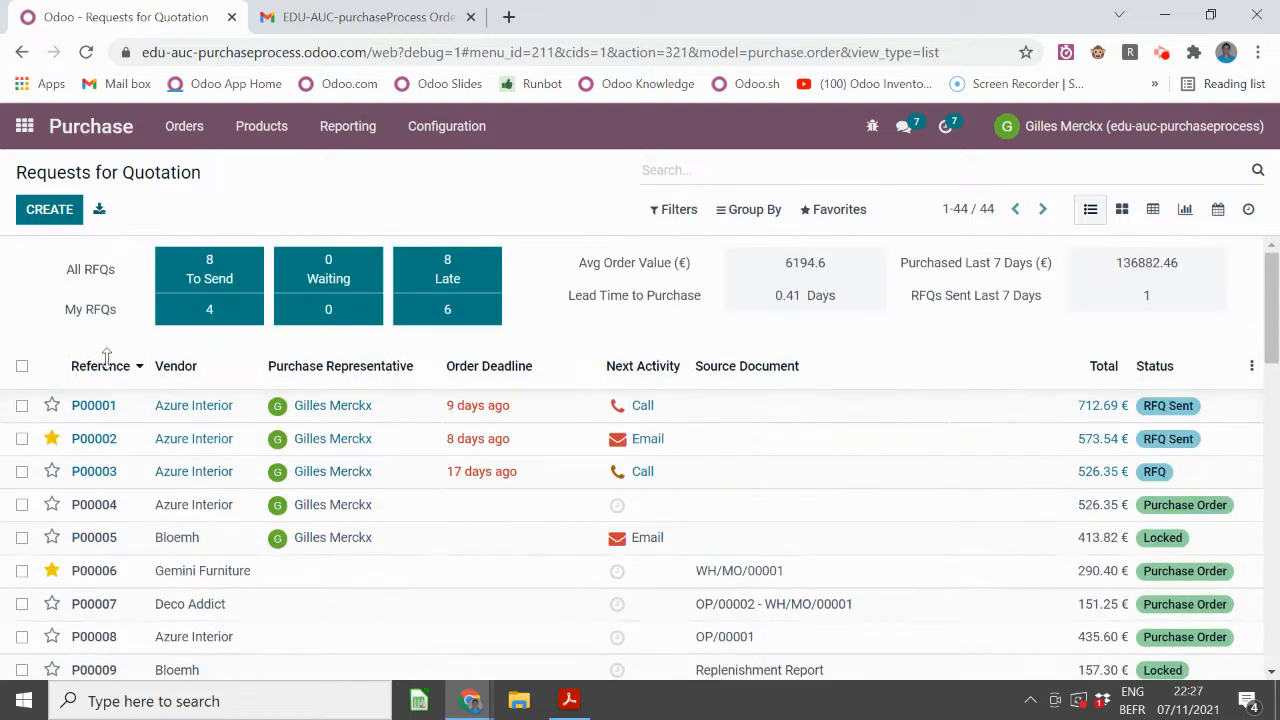
- Set a Purchase Representative on P00044 under Other Information, save, and reopen the order
{"action": "left_click", "coordinate": [337, 405]}
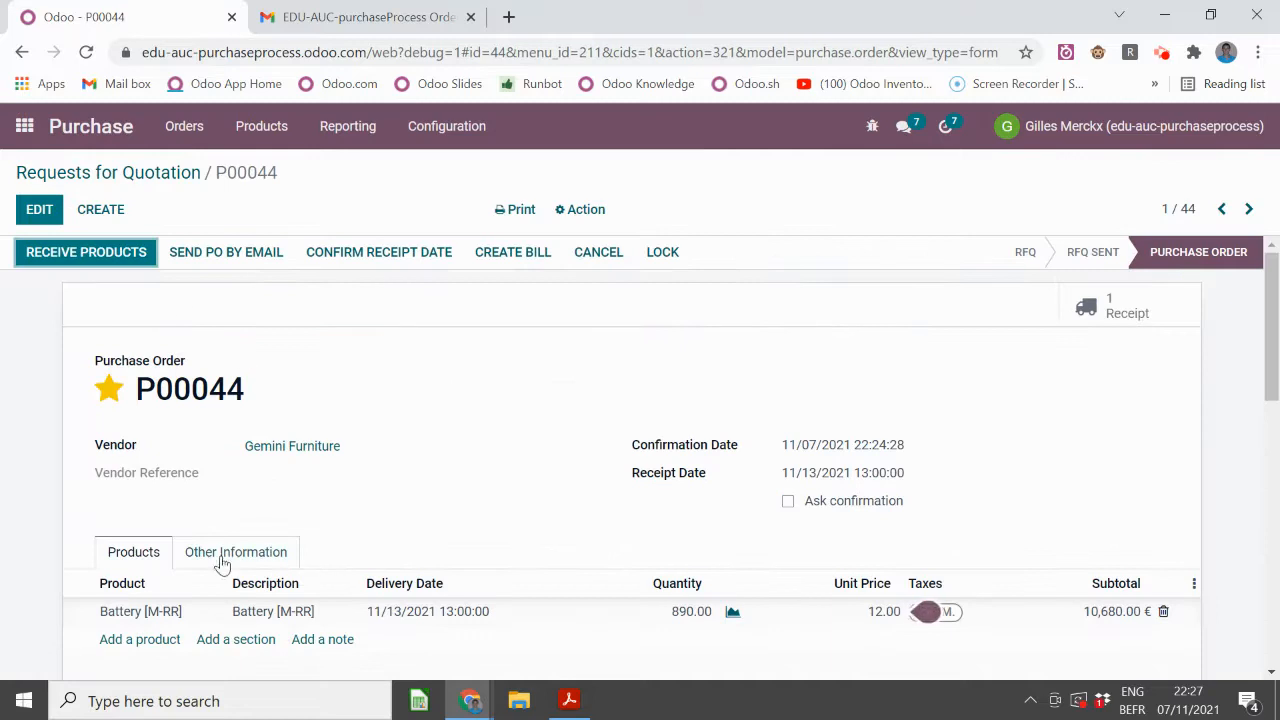
{"action": "left_click", "coordinate": [222, 556]}
{"action": "left_click", "coordinate": [38, 209]}
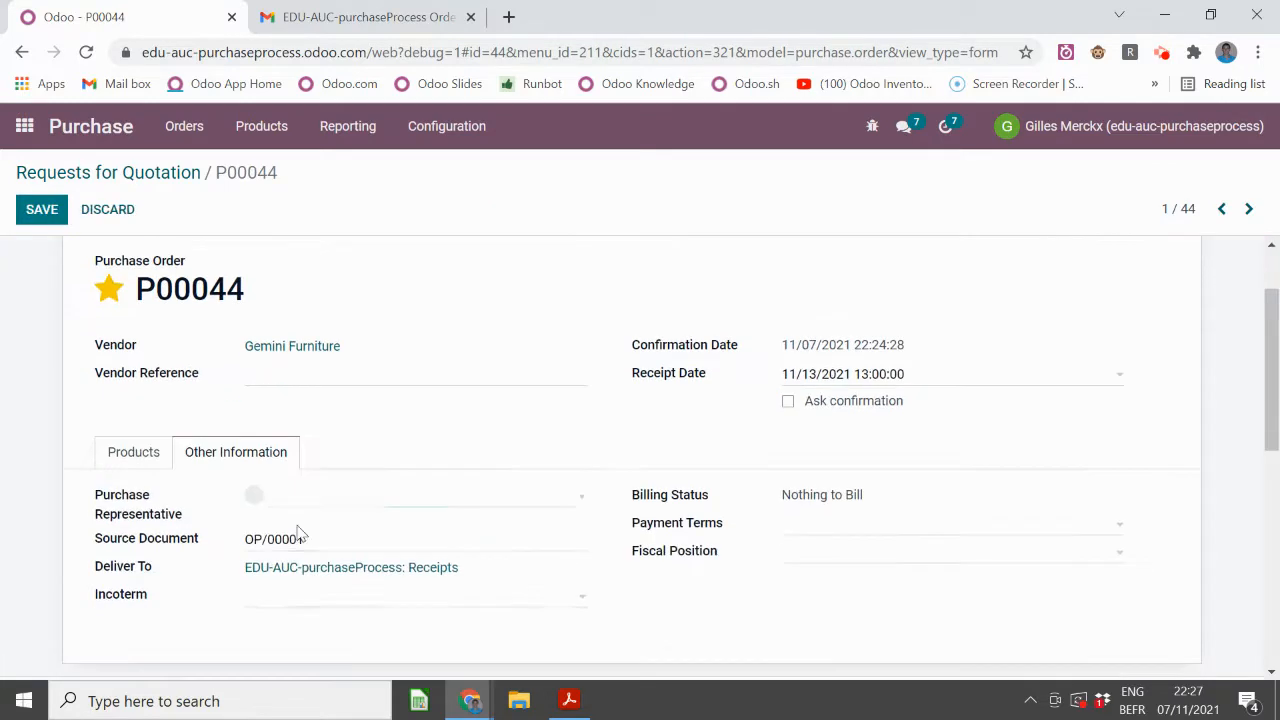
{"action": "left_click", "coordinate": [331, 500]}
{"action": "left_click", "coordinate": [328, 551]}
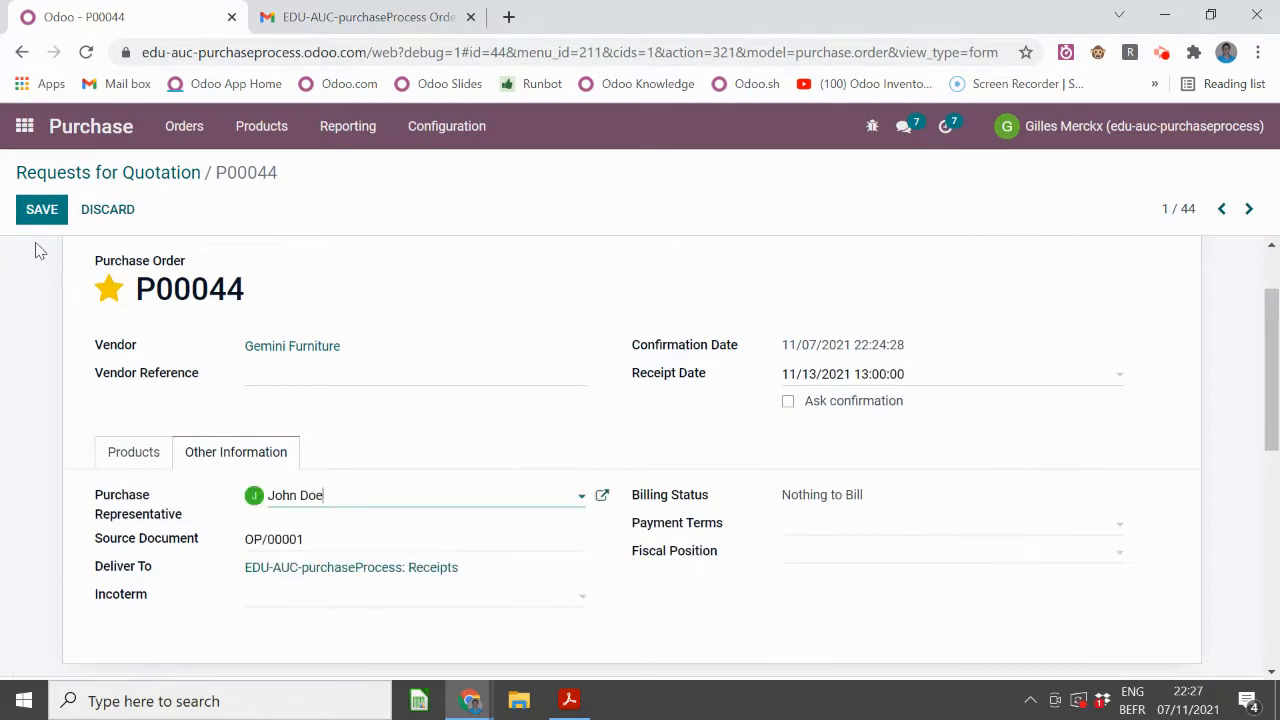
{"action": "left_click", "coordinate": [40, 209]}
{"action": "left_click", "coordinate": [137, 174]}
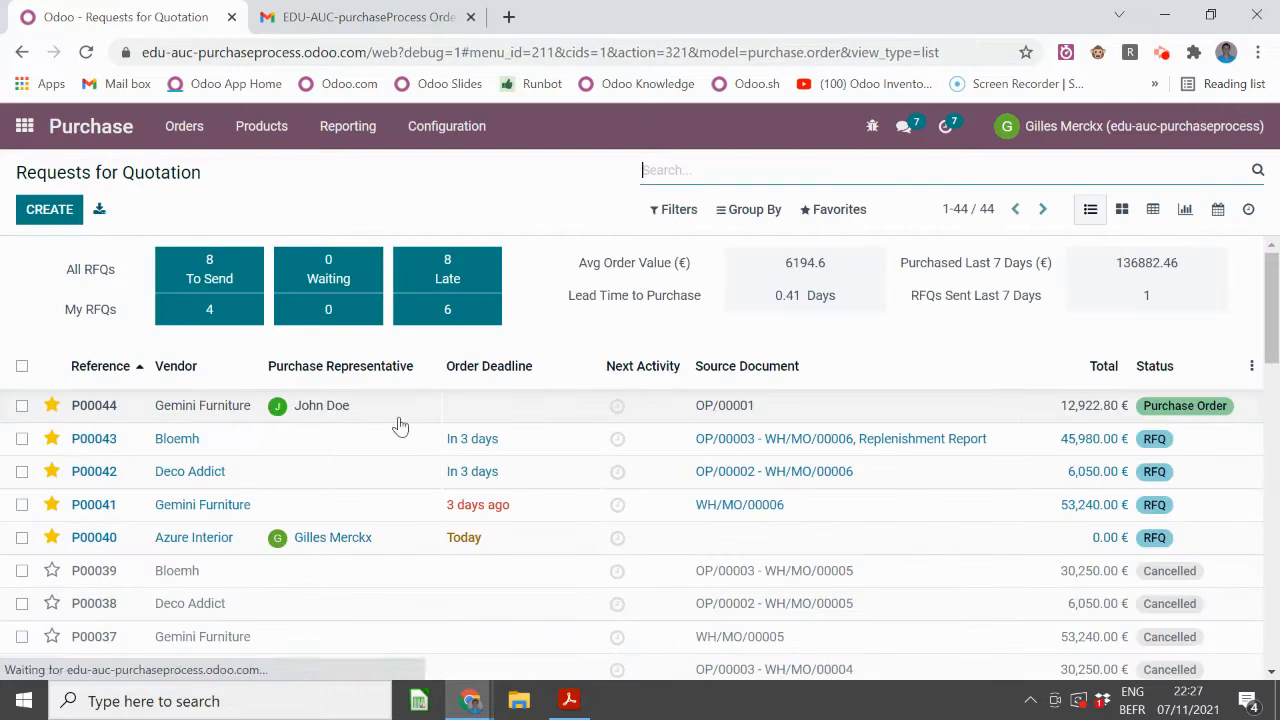
{"action": "left_click", "coordinate": [325, 408]}
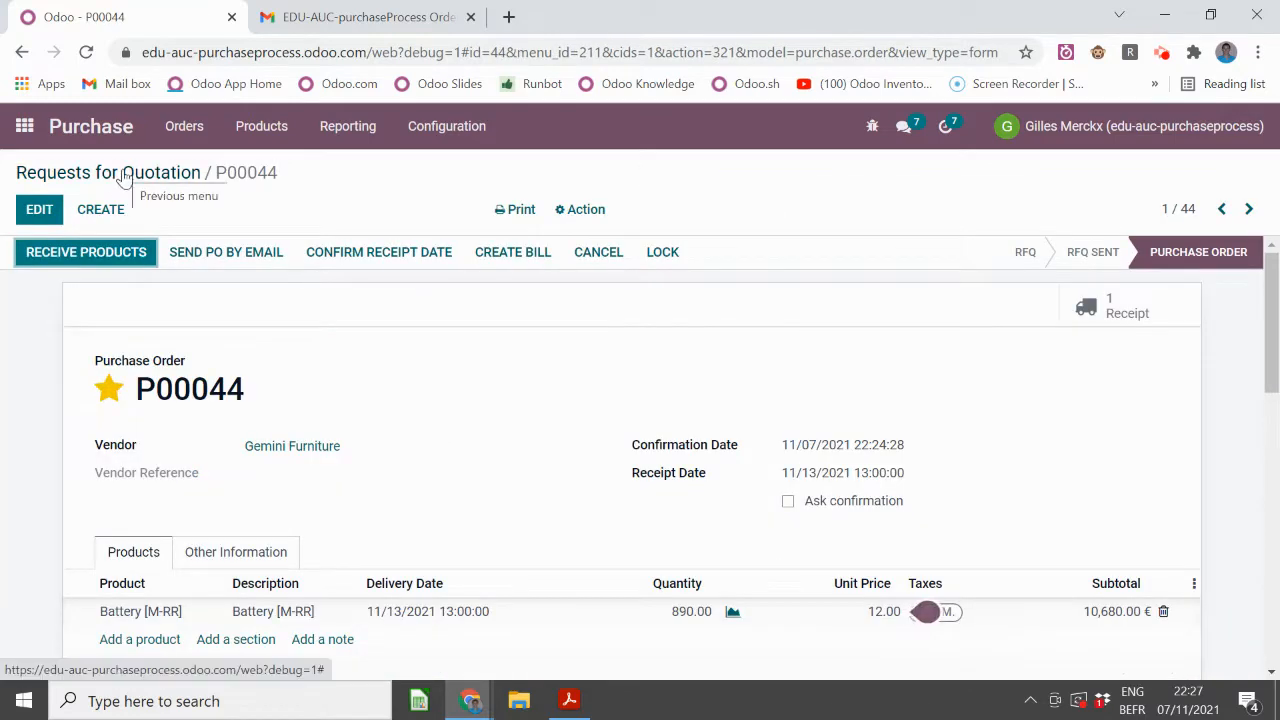
- Log a note on P00044 mentioning its representative: "How is it with this one?"
{"action": "scroll", "coordinate": [260, 374], "scroll_direction": "down", "scroll_amount": 10}
{"action": "left_click", "coordinate": [212, 411]}
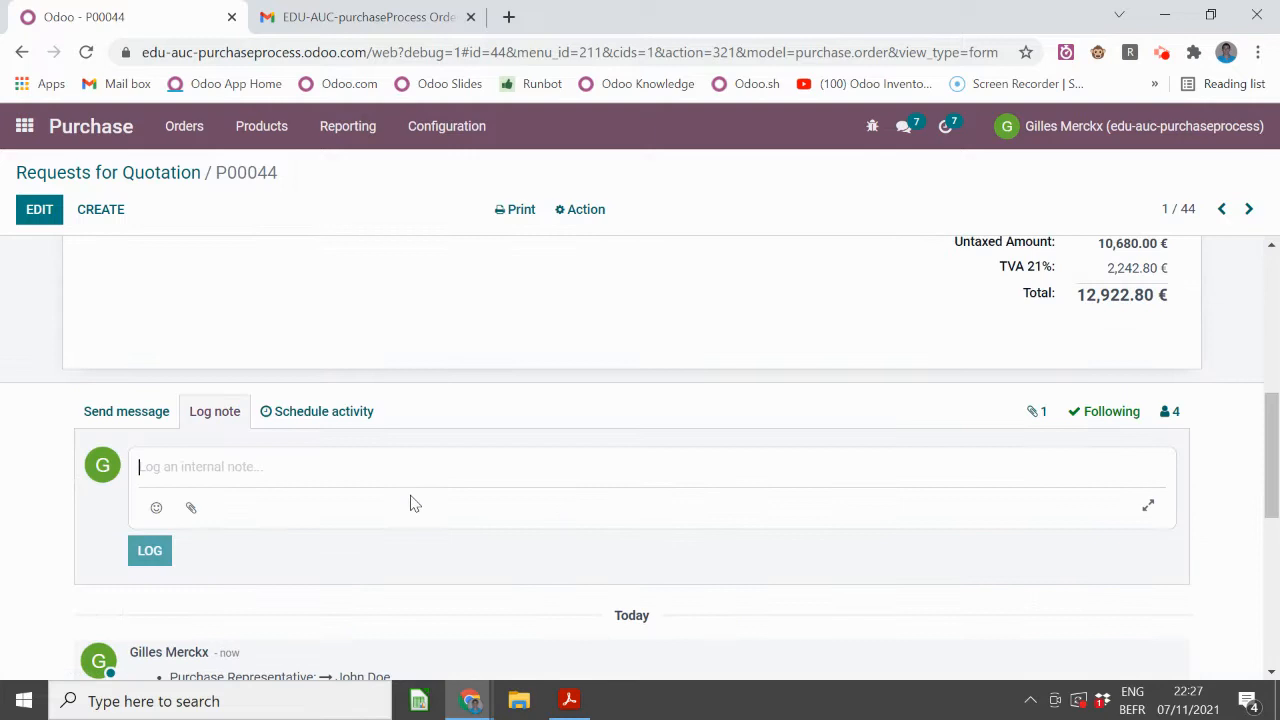
{"action": "key", "text": "ctrl+Tab"}
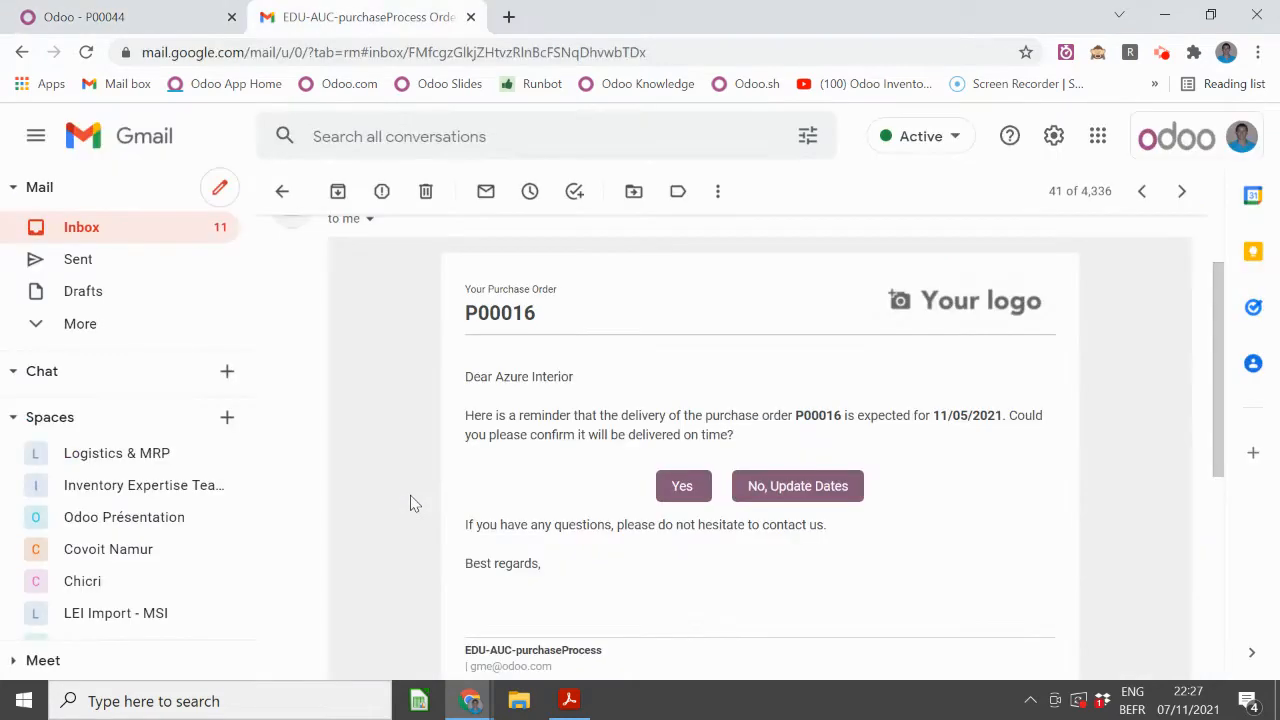
{"action": "left_click", "coordinate": [185, 10]}
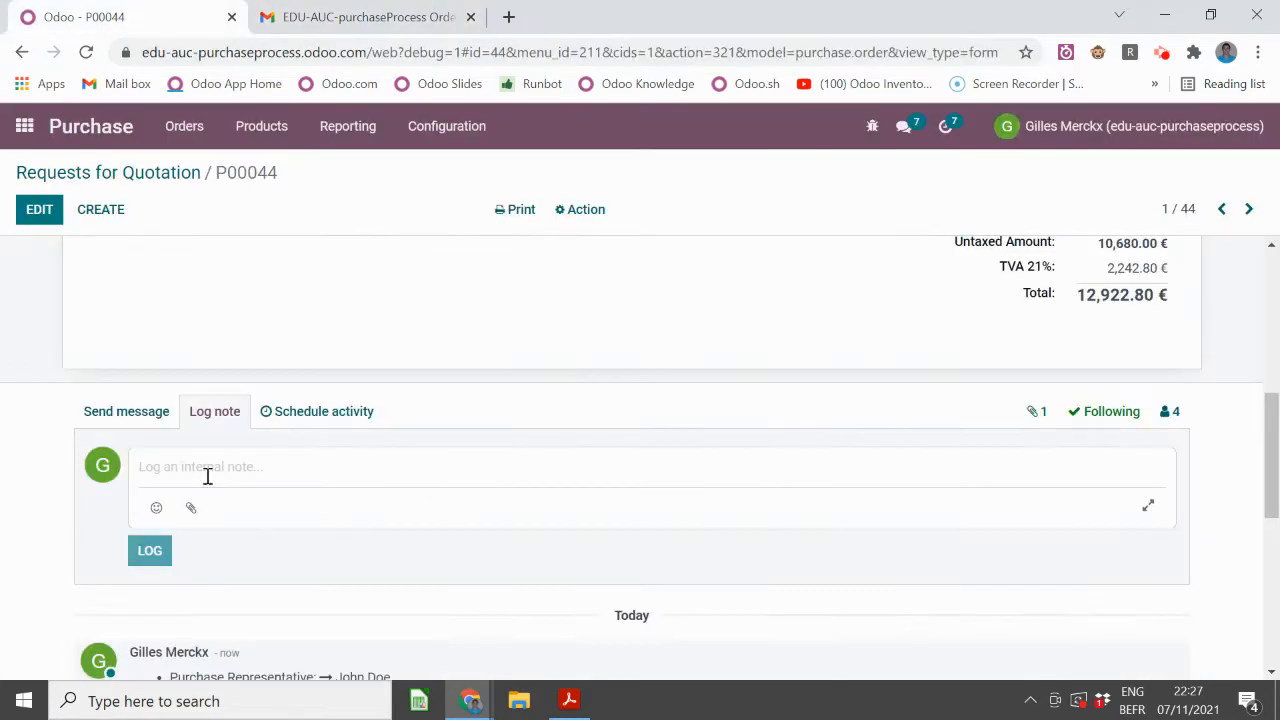
{"action": "type", "text": "@john"}
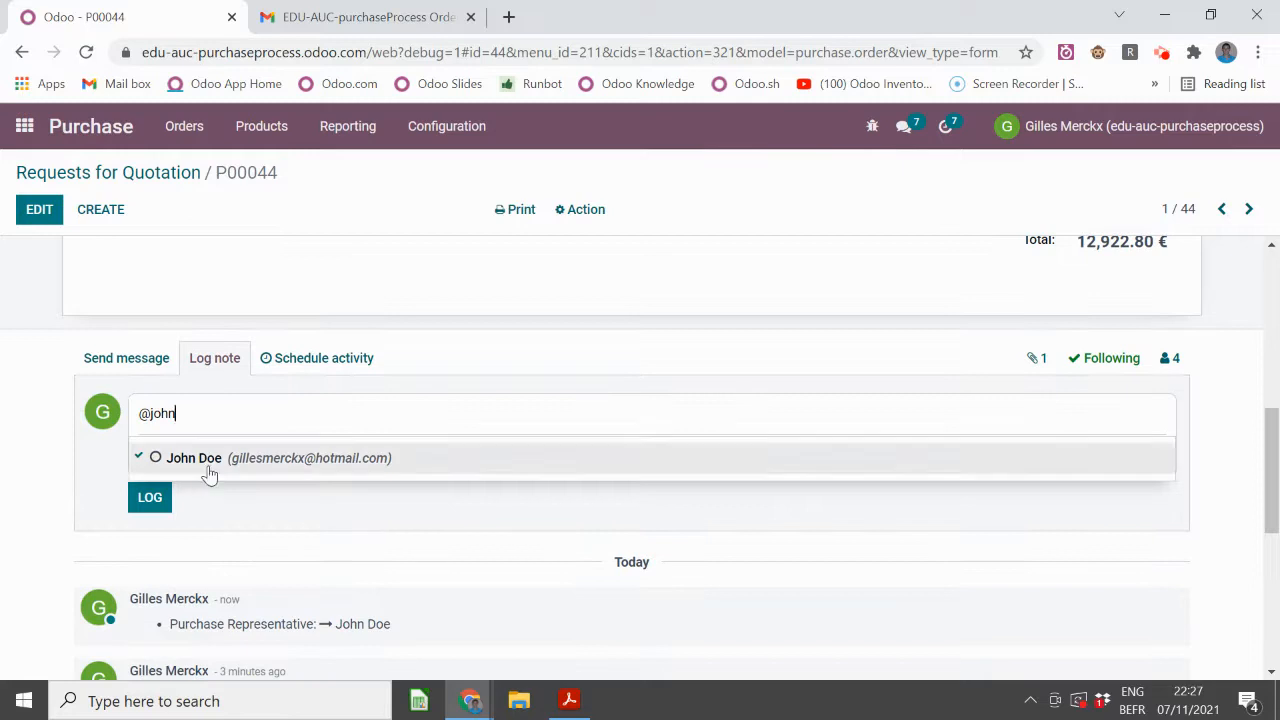
{"action": "left_click", "coordinate": [208, 462]}
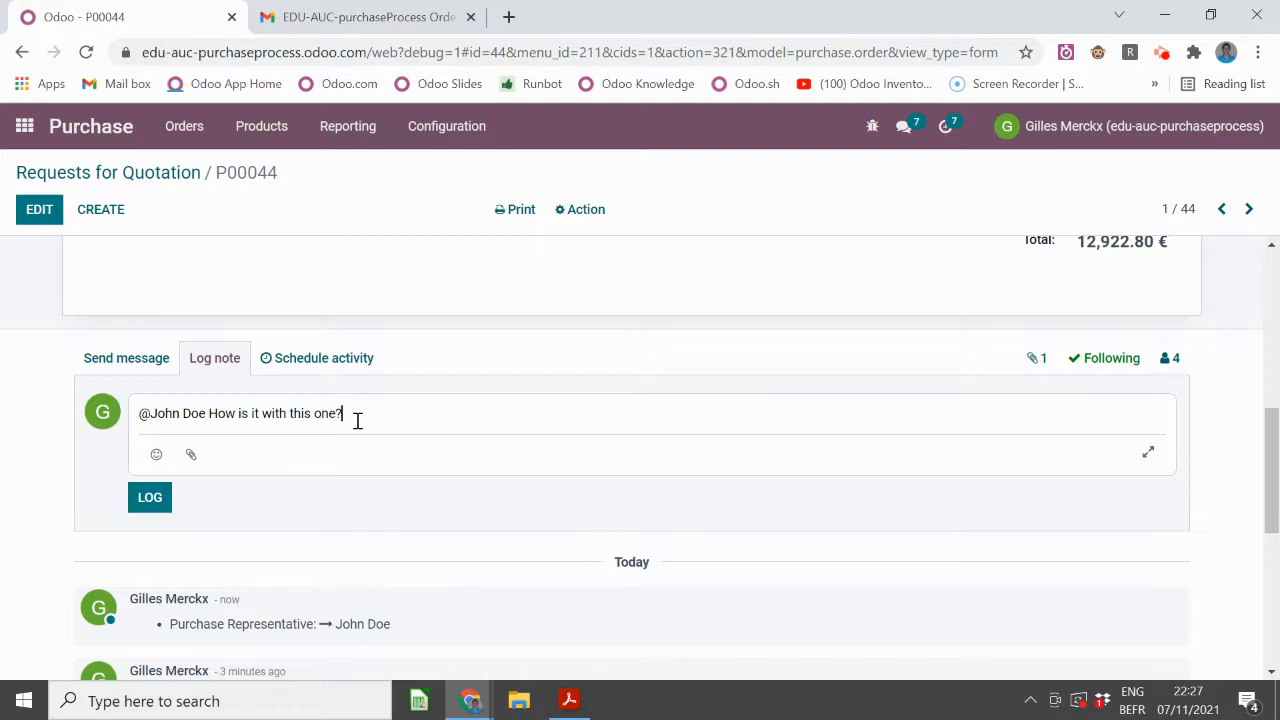
{"action": "left_click", "coordinate": [154, 503]}
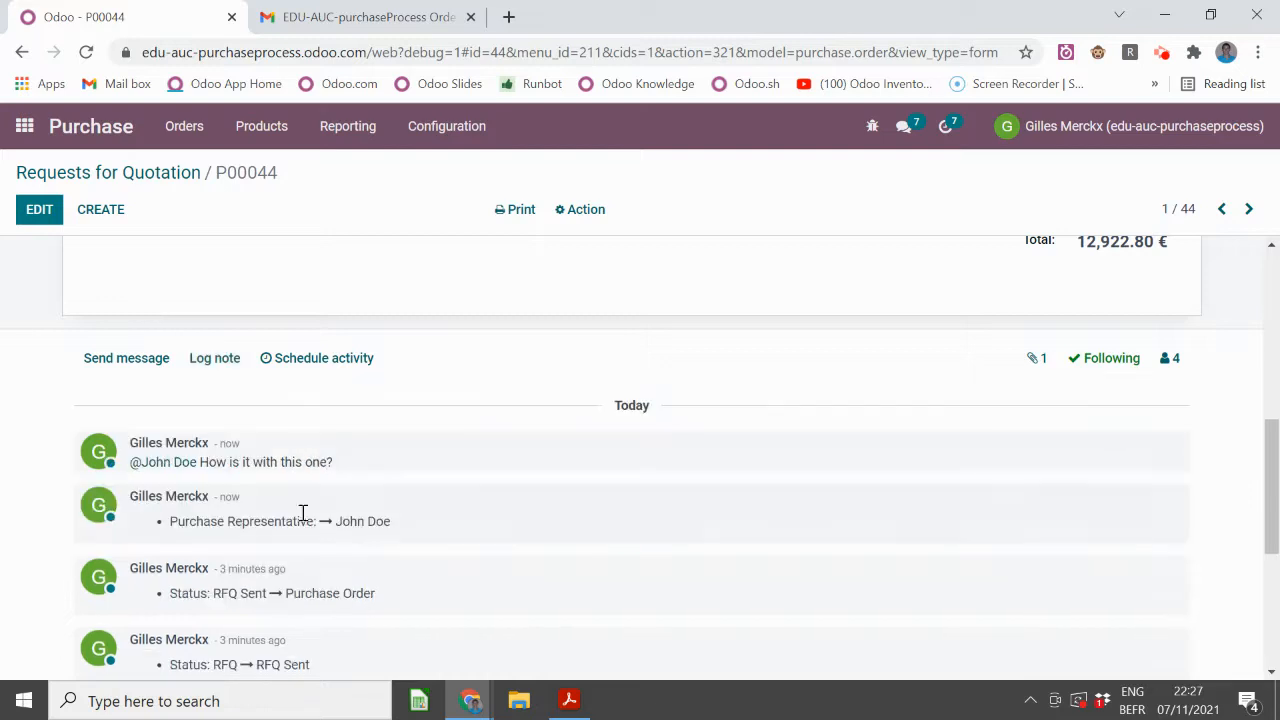
{"action": "left_click", "coordinate": [177, 172]}
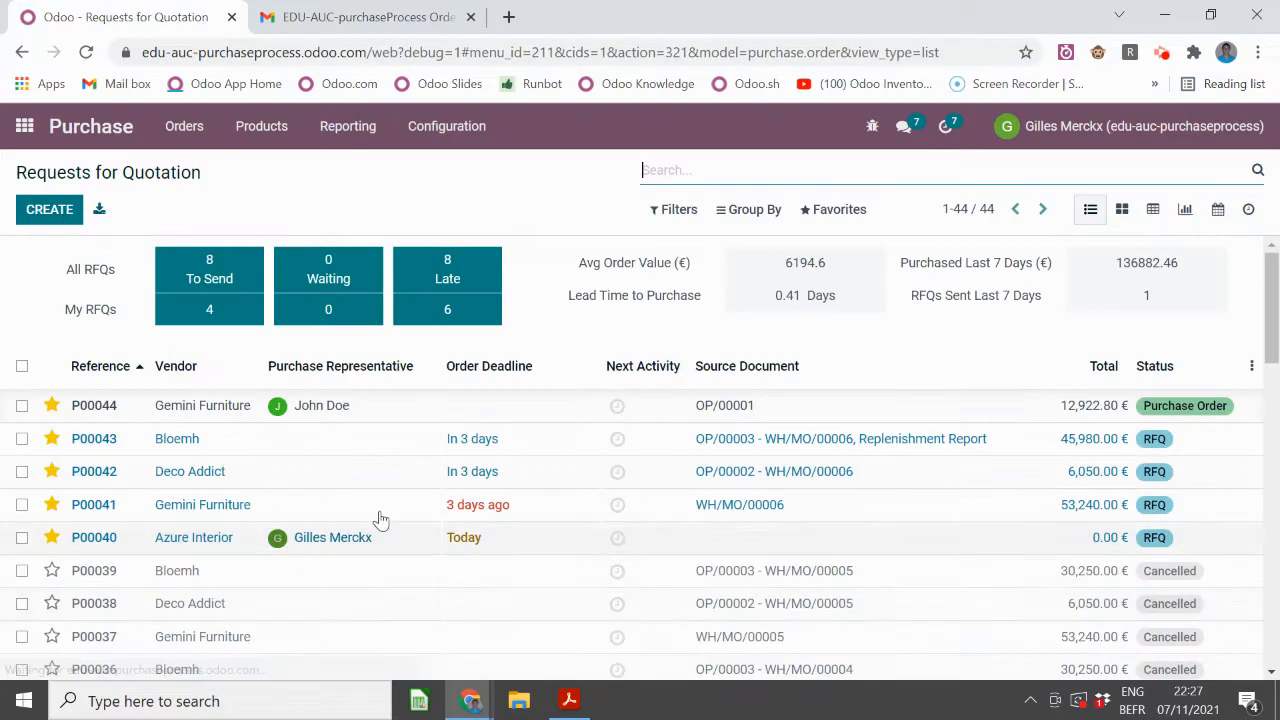
- Open a direct chat with P00044's representative, minimize it, then begin scheduling an activity on P00044
{"action": "left_click", "coordinate": [277, 410]}
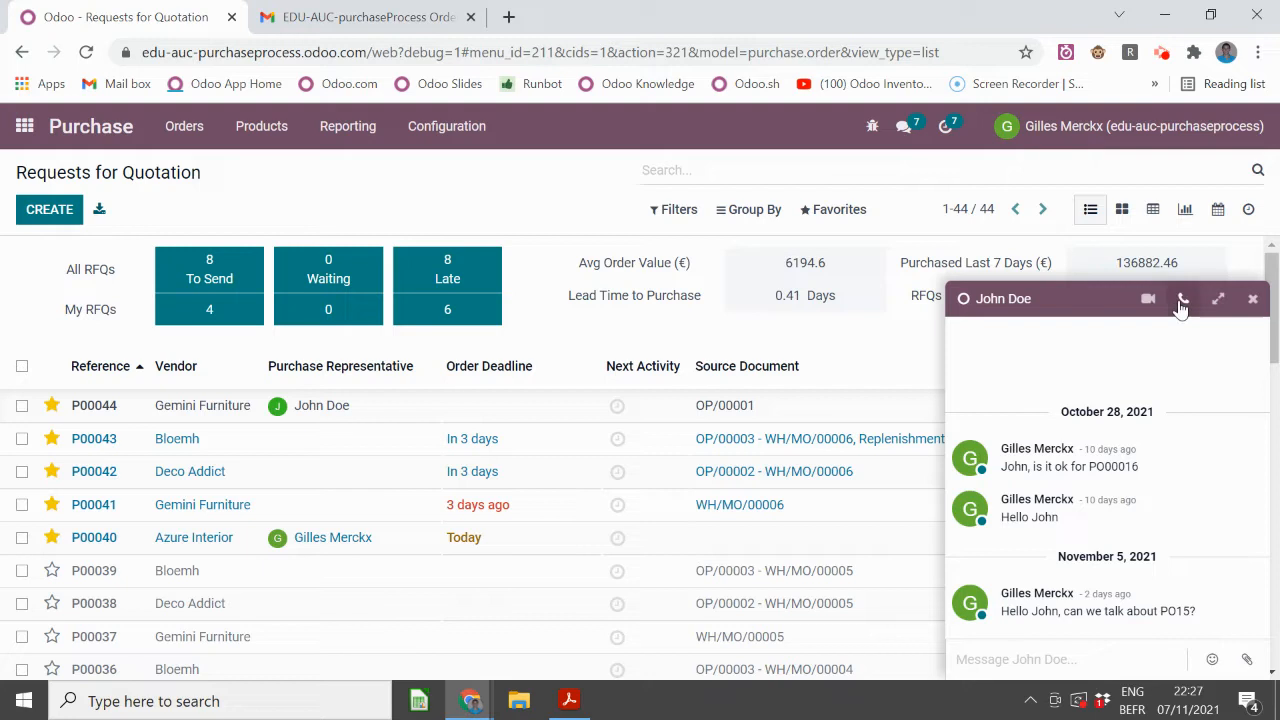
{"action": "left_click", "coordinate": [1084, 299]}
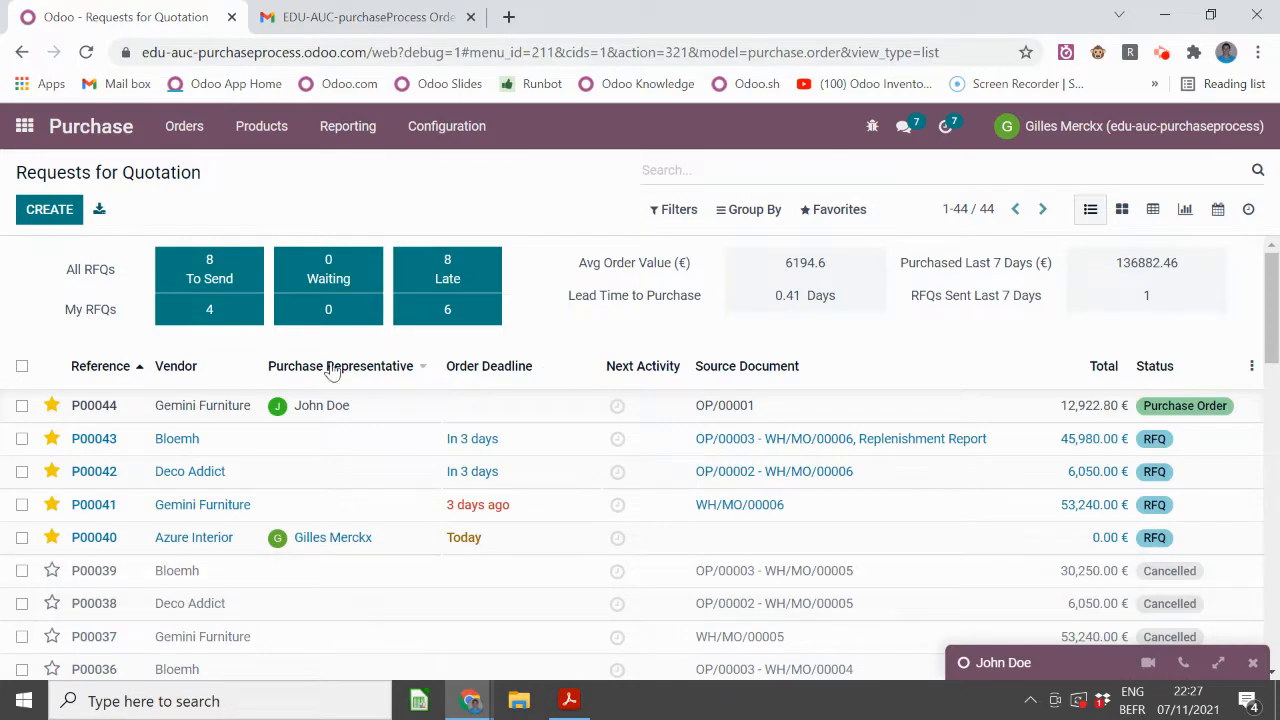
{"action": "left_click", "coordinate": [617, 408]}
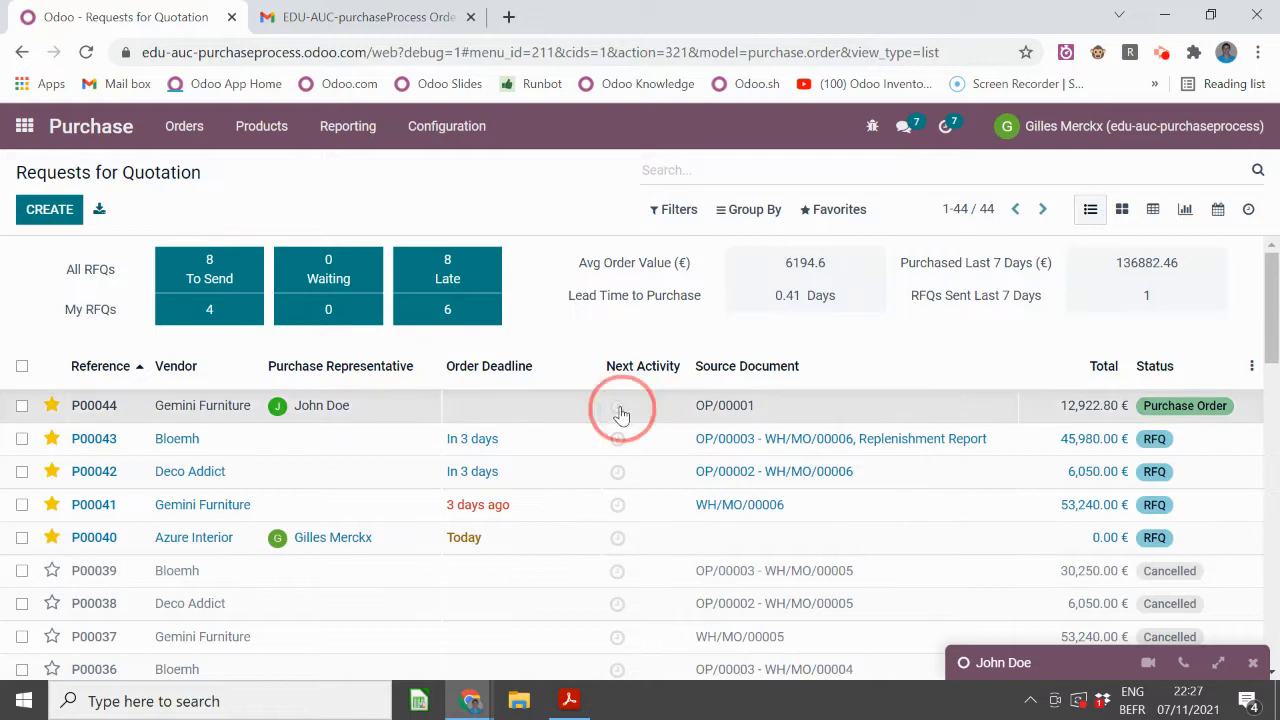
{"action": "left_click", "coordinate": [688, 484]}
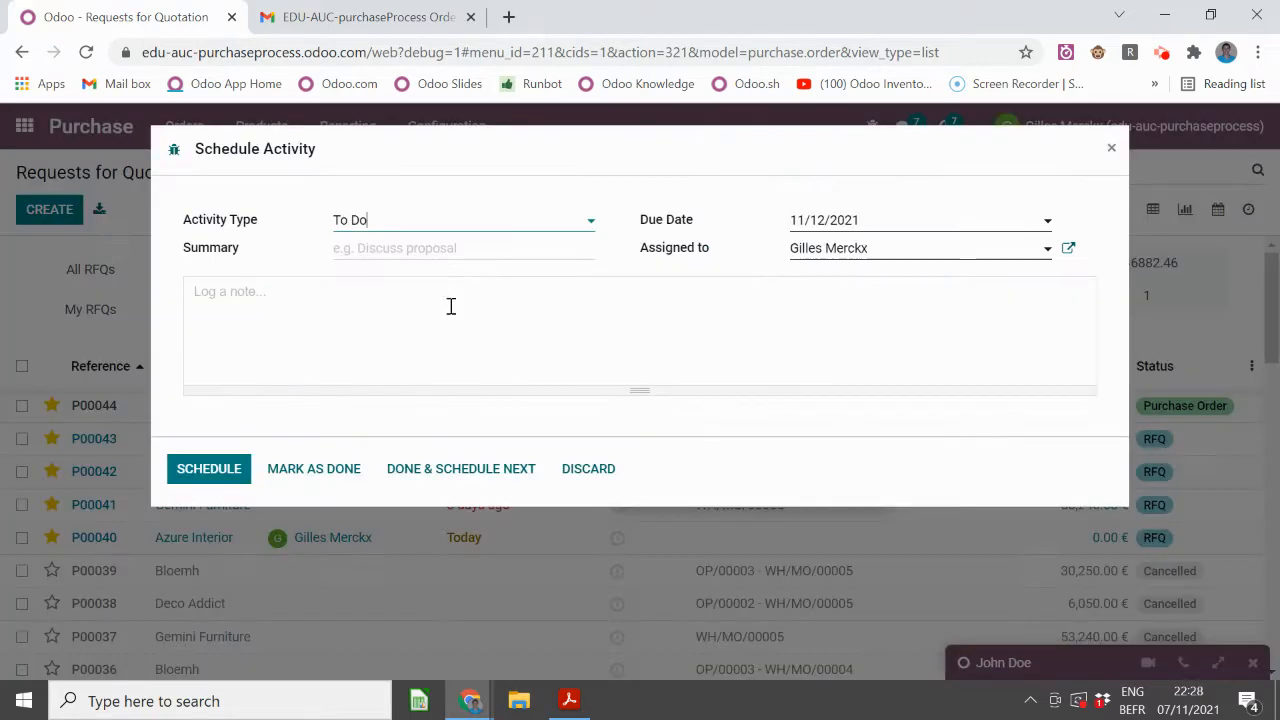
{"action": "left_click", "coordinate": [395, 228]}
{"action": "type", "text": "ema"}
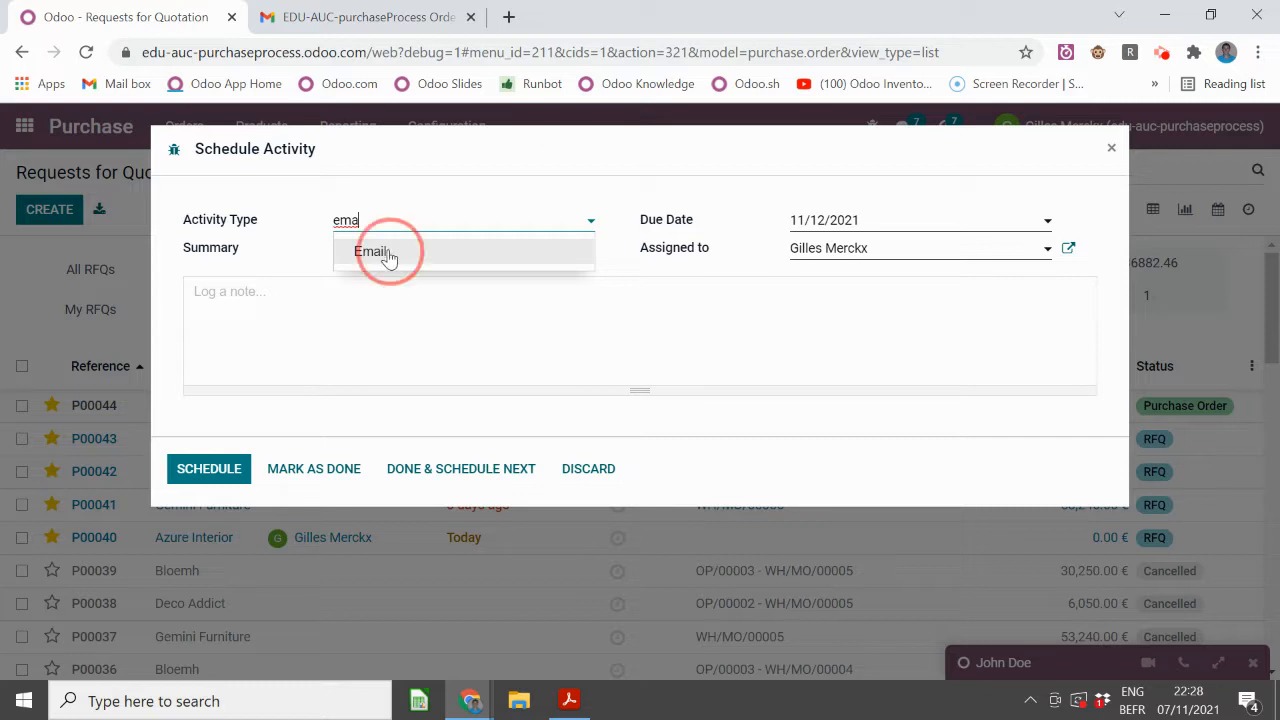
{"action": "left_click", "coordinate": [387, 253]}
{"action": "left_click", "coordinate": [837, 266]}
{"action": "left_click", "coordinate": [838, 305]}
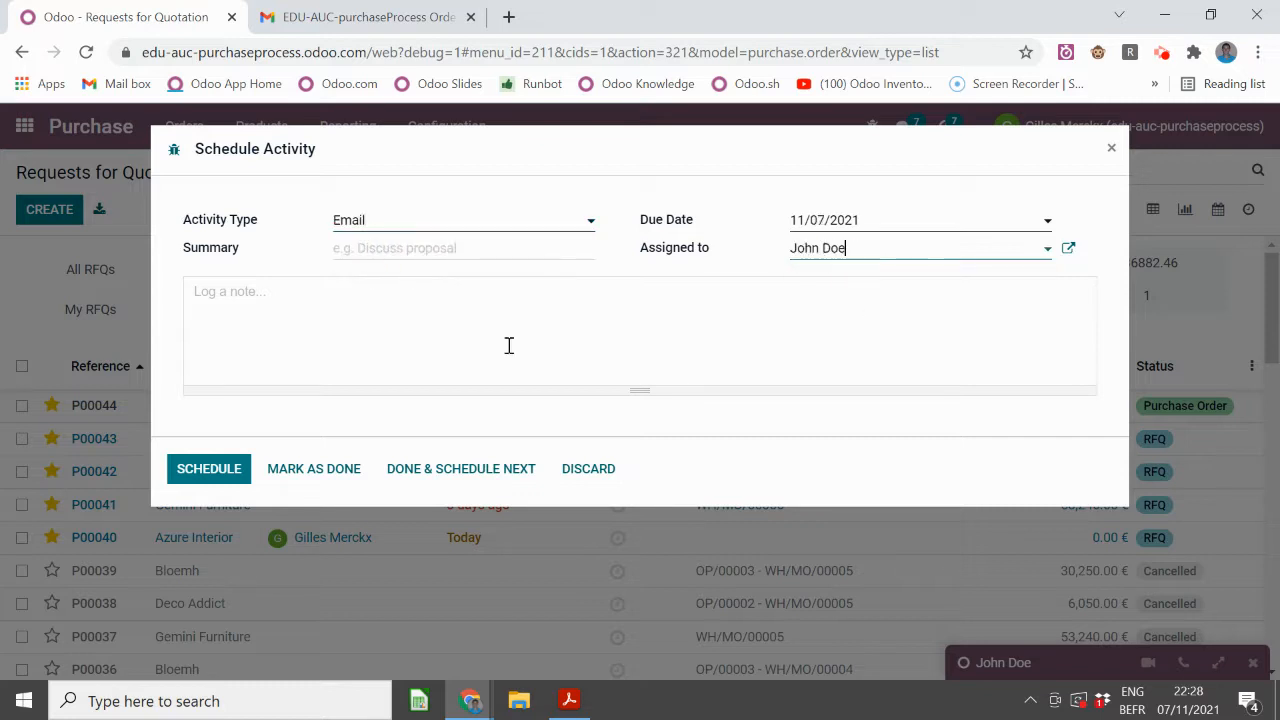
{"action": "left_click", "coordinate": [857, 220]}
{"action": "left_click", "coordinate": [905, 343]}
{"action": "left_click", "coordinate": [209, 467]}
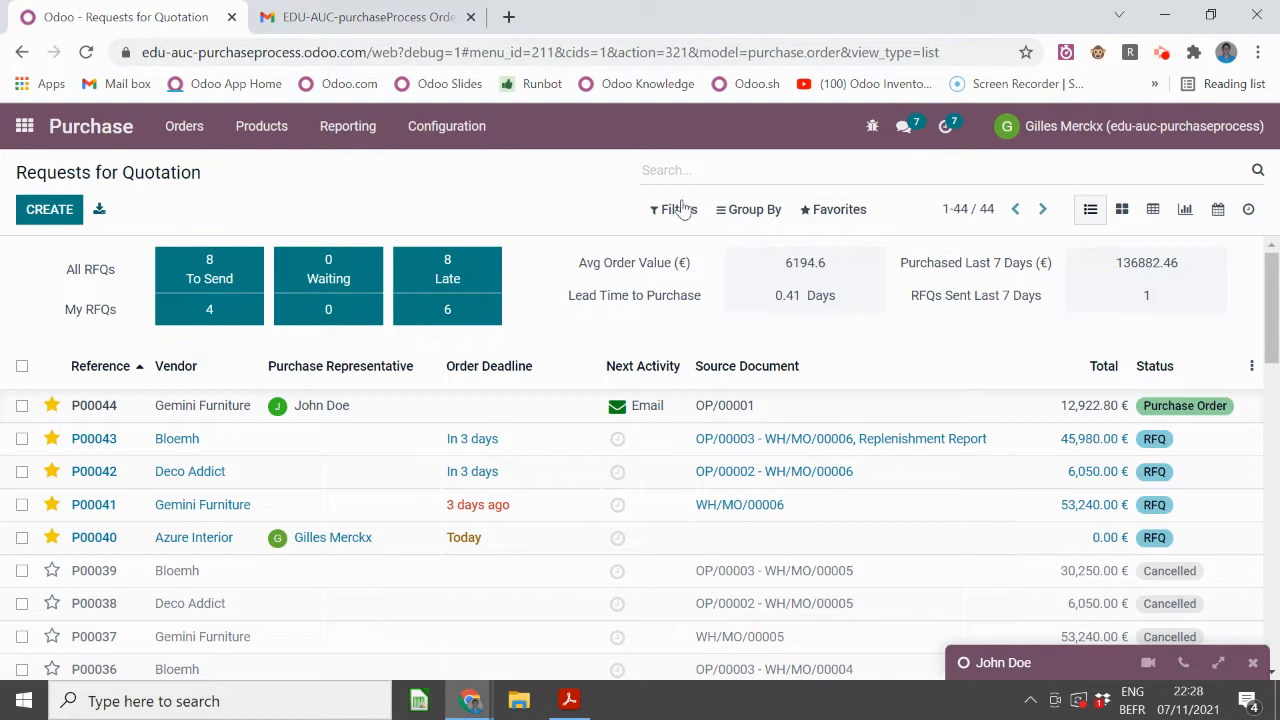
{"action": "left_click", "coordinate": [395, 410]}
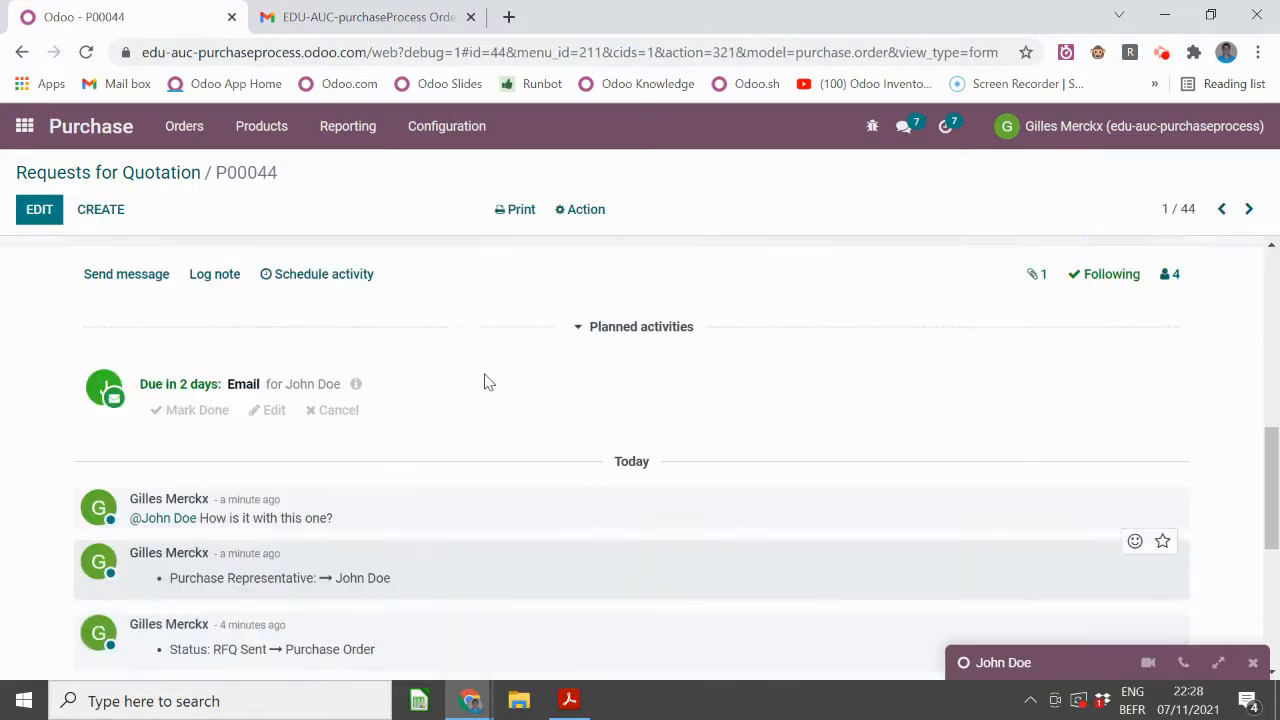
{"action": "scroll", "coordinate": [487, 382], "scroll_direction": "up", "scroll_amount": 1}
{"action": "scroll", "coordinate": [487, 382], "scroll_direction": "down", "scroll_amount": 3}
{"action": "scroll", "coordinate": [487, 382], "scroll_direction": "up", "scroll_amount": 7}
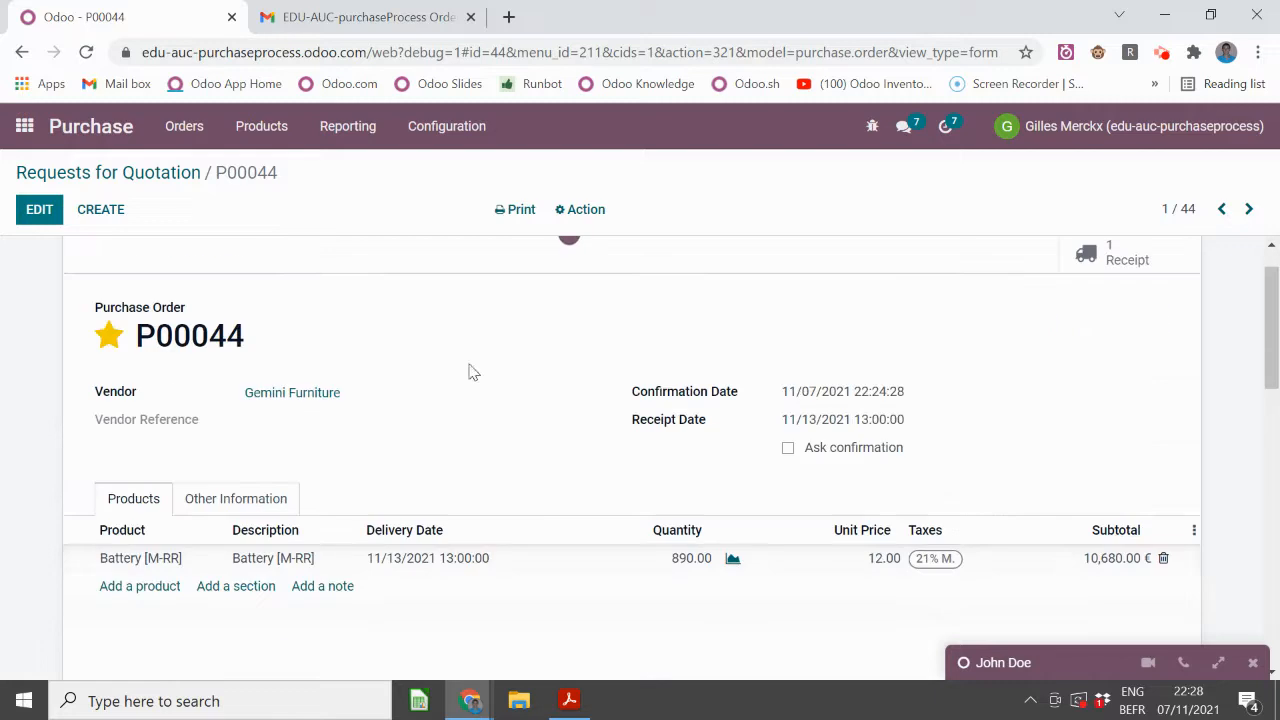
{"action": "left_click", "coordinate": [93, 172]}
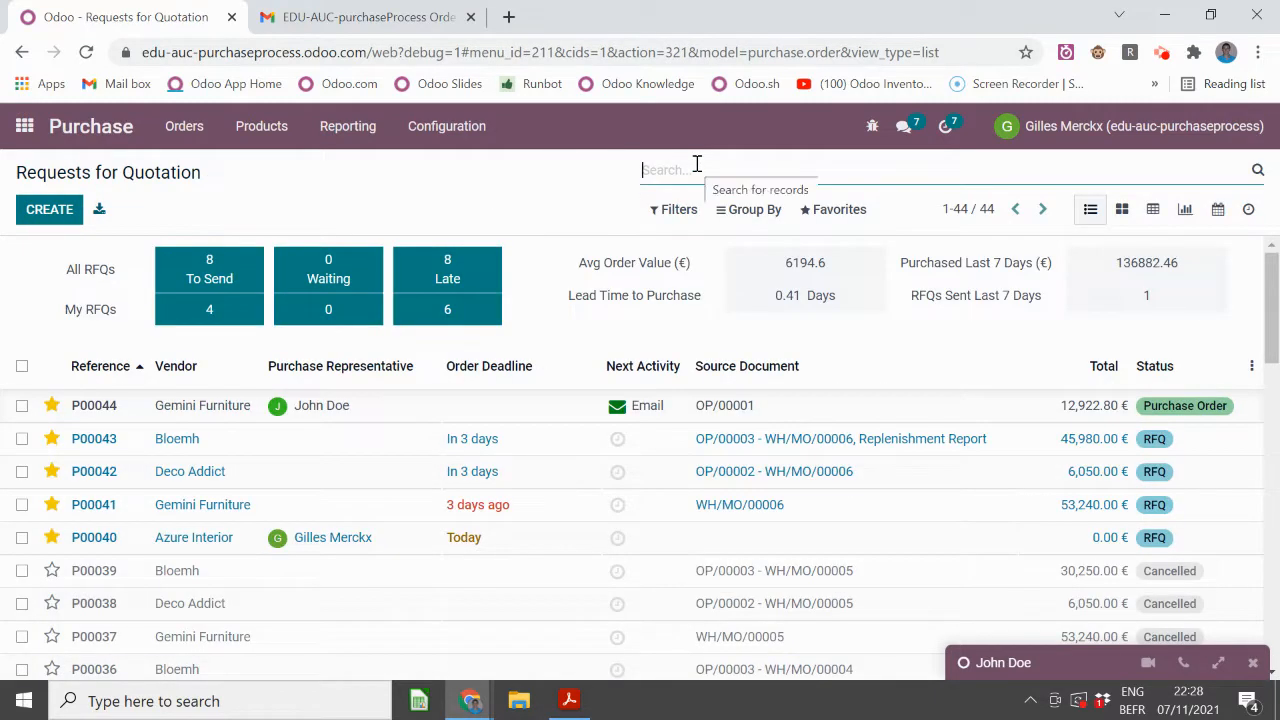
- Filter RFQs by product 'screen', open P00041 and its Screen [MTO] order line product
{"action": "type", "text": "screen"}
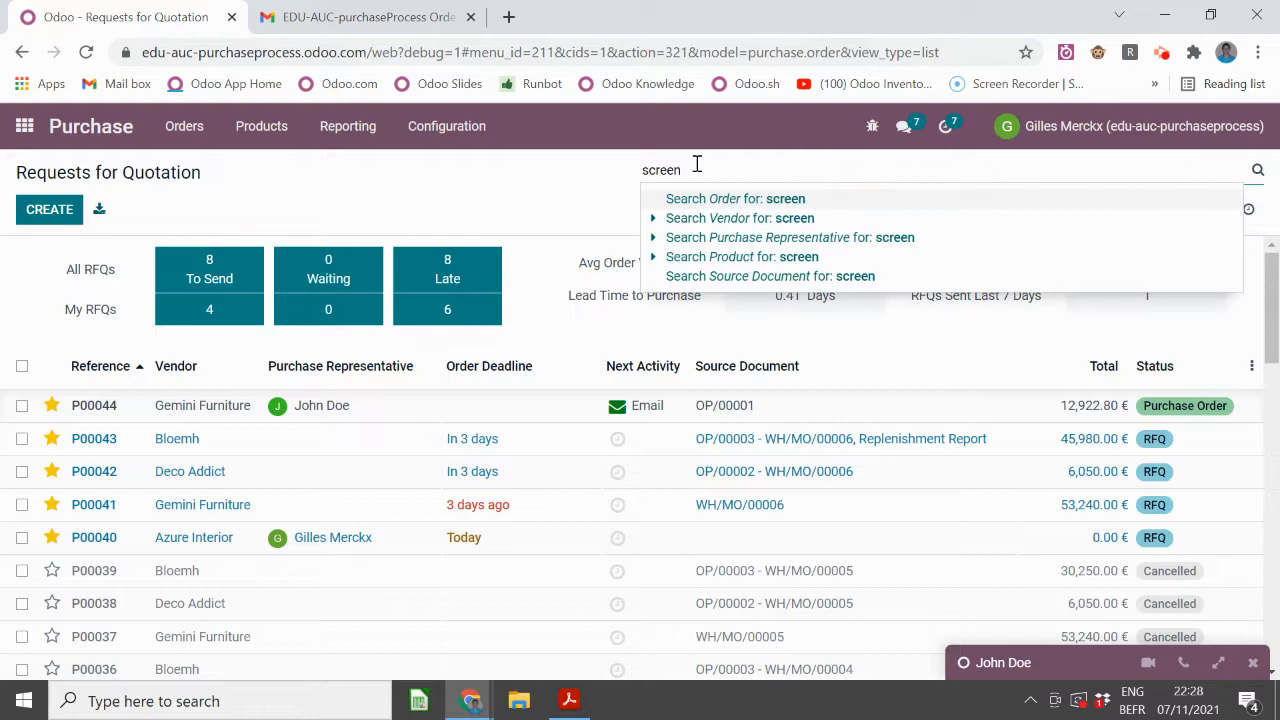
{"action": "key", "text": "Down"}
{"action": "key", "text": "Down"}
{"action": "key", "text": "Down"}
{"action": "key", "text": "Return"}
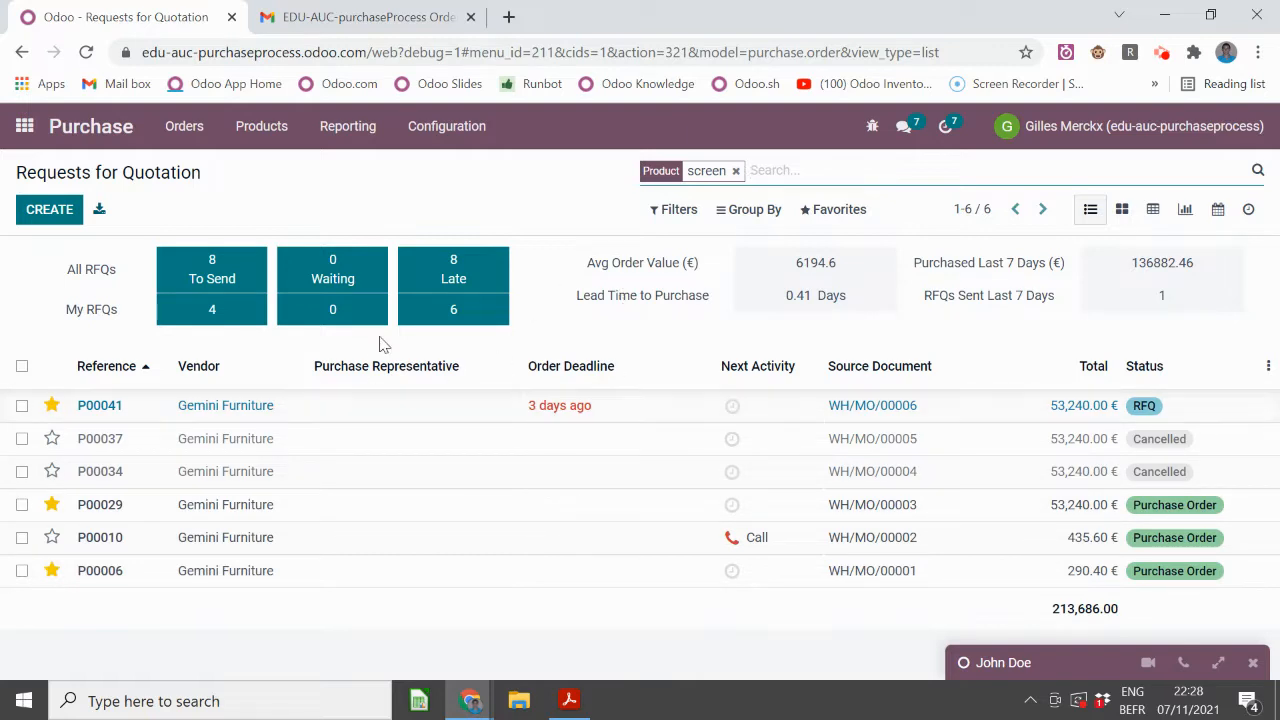
{"action": "left_click", "coordinate": [349, 406]}
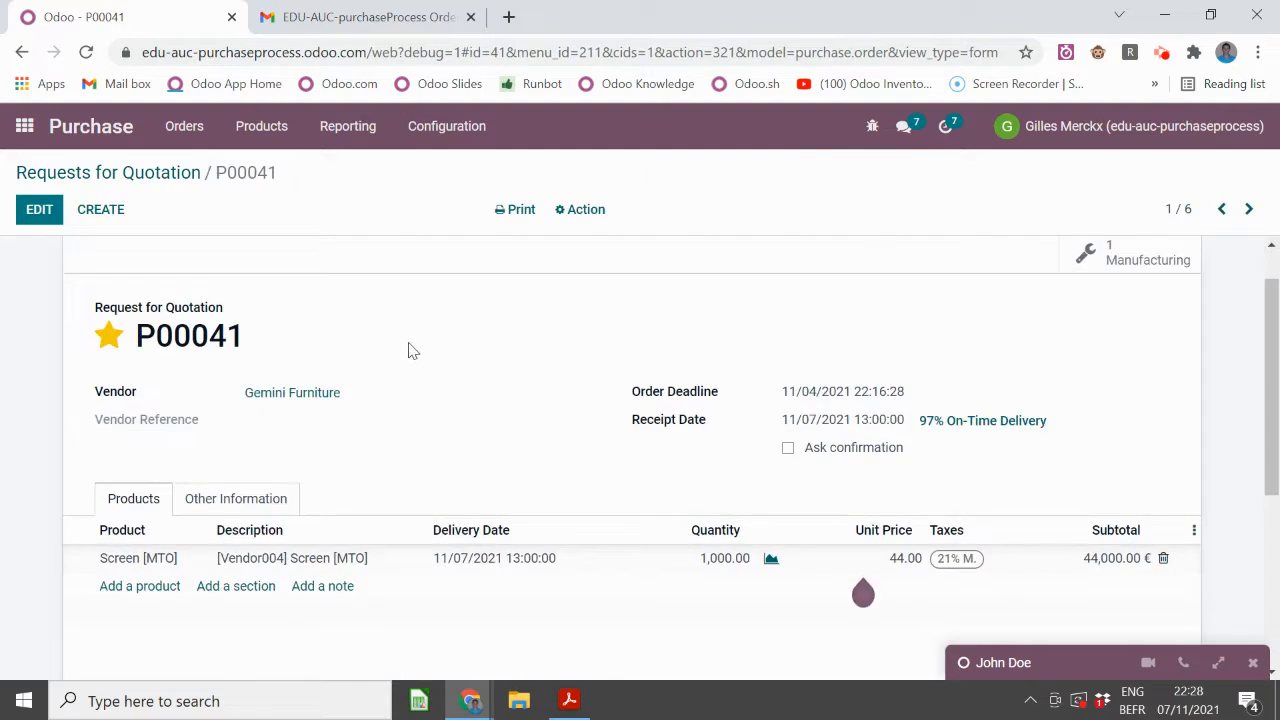
{"action": "left_click", "coordinate": [127, 566]}
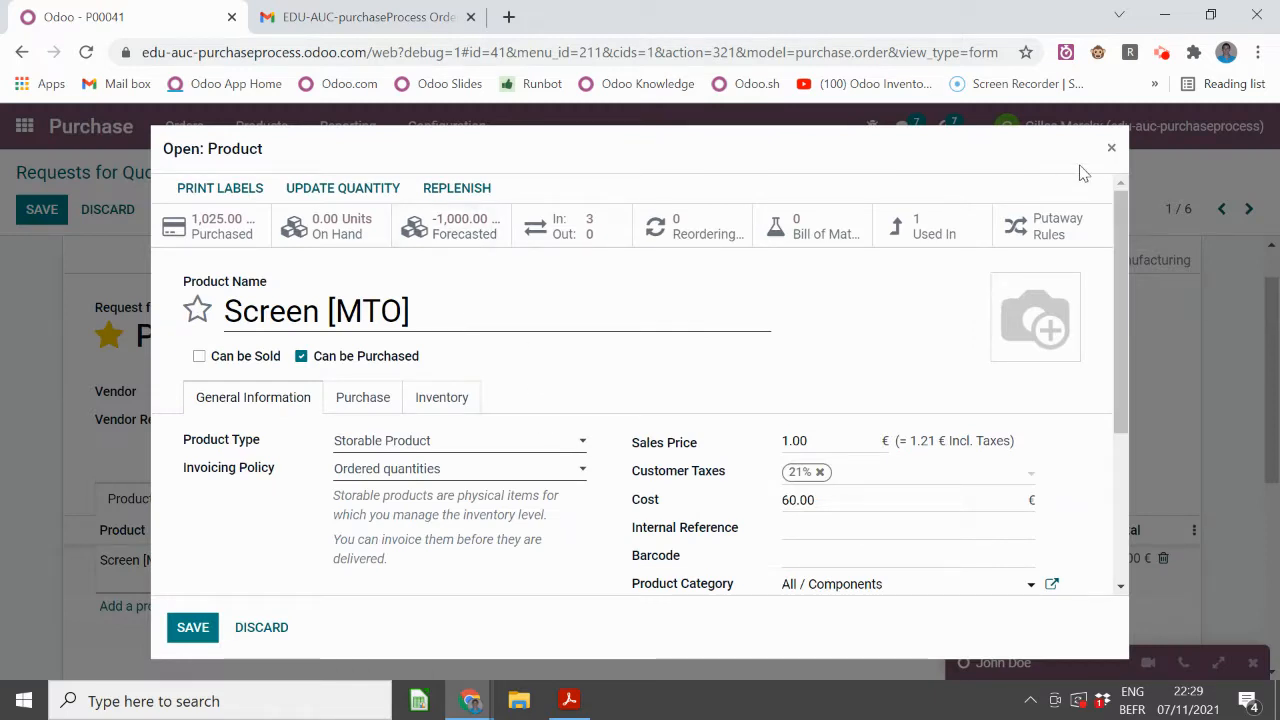
- Close the Screen [MTO] details, review its forecasted stock report, and return to the screen-filtered RFQs
{"action": "left_click", "coordinate": [1110, 148]}
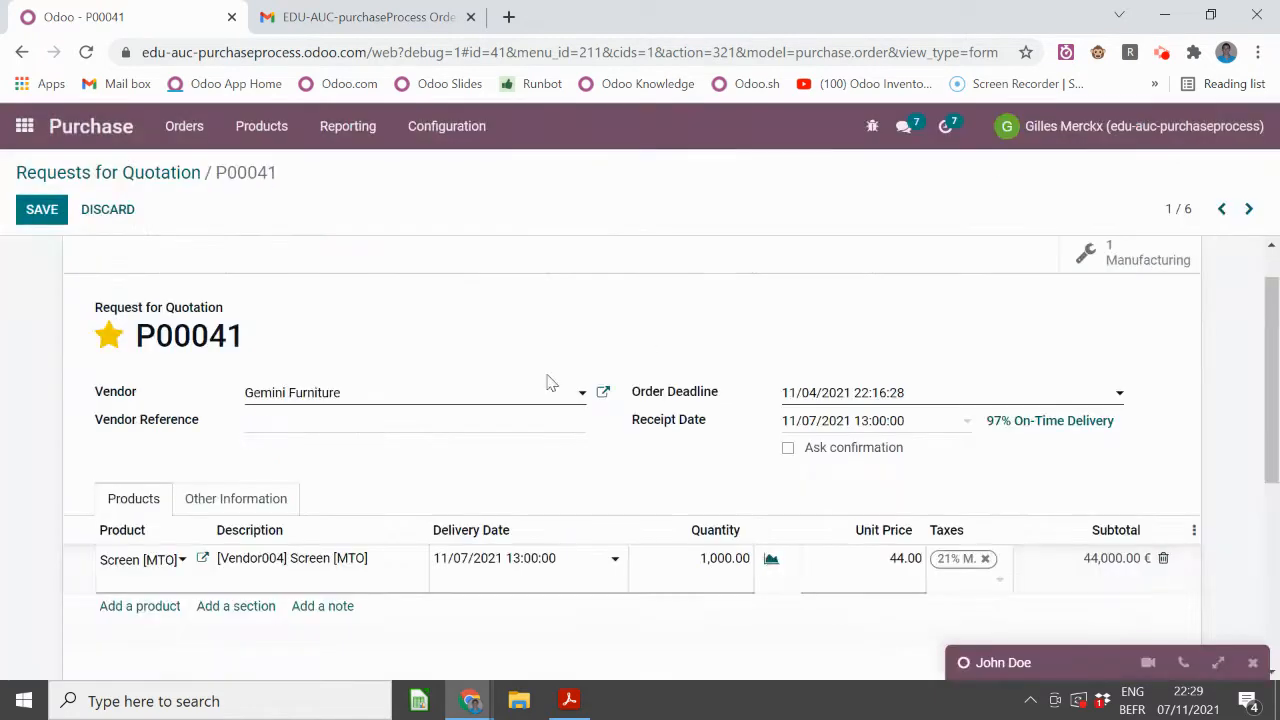
{"action": "left_click", "coordinate": [771, 560]}
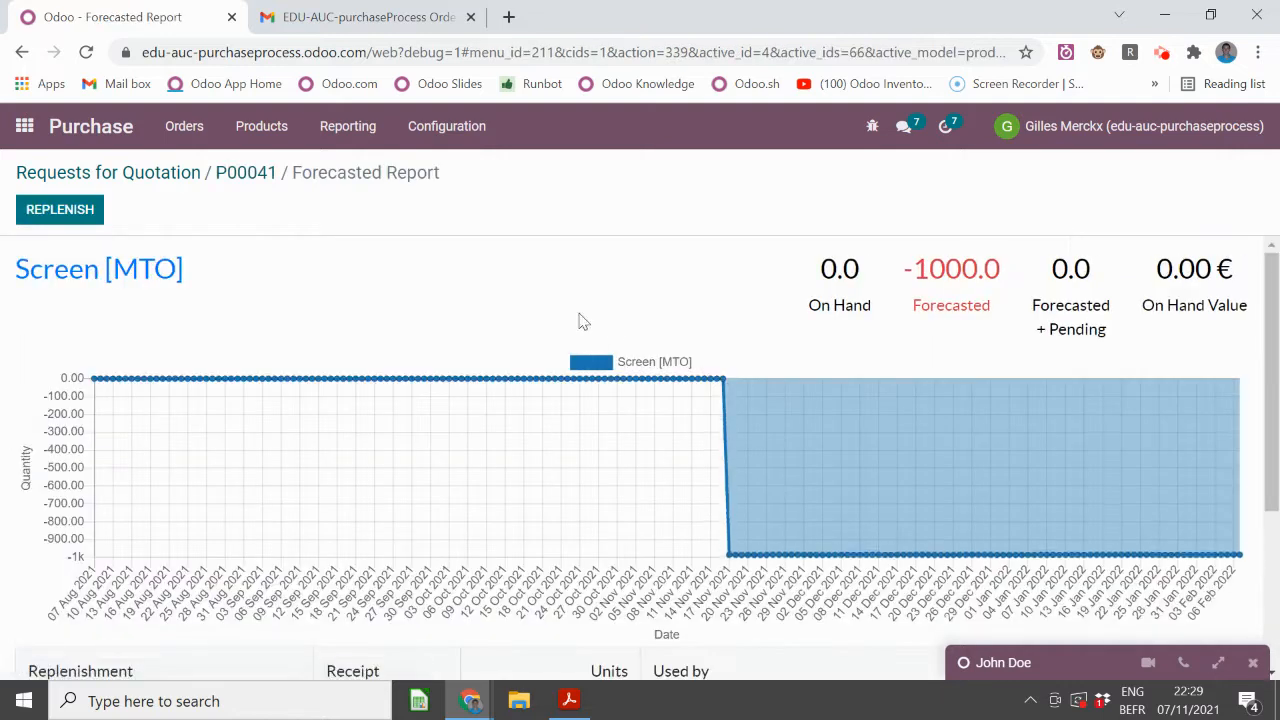
{"action": "scroll", "coordinate": [540, 328], "scroll_direction": "down", "scroll_amount": 3}
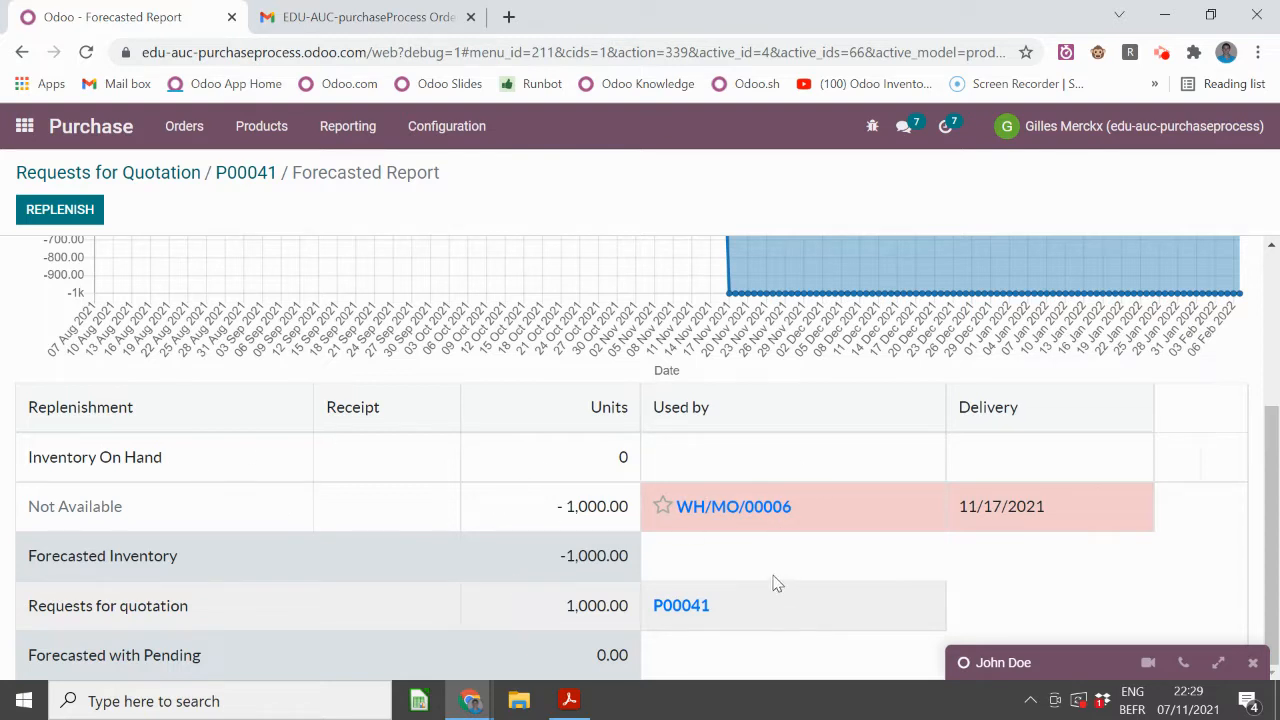
{"action": "left_click", "coordinate": [188, 178]}
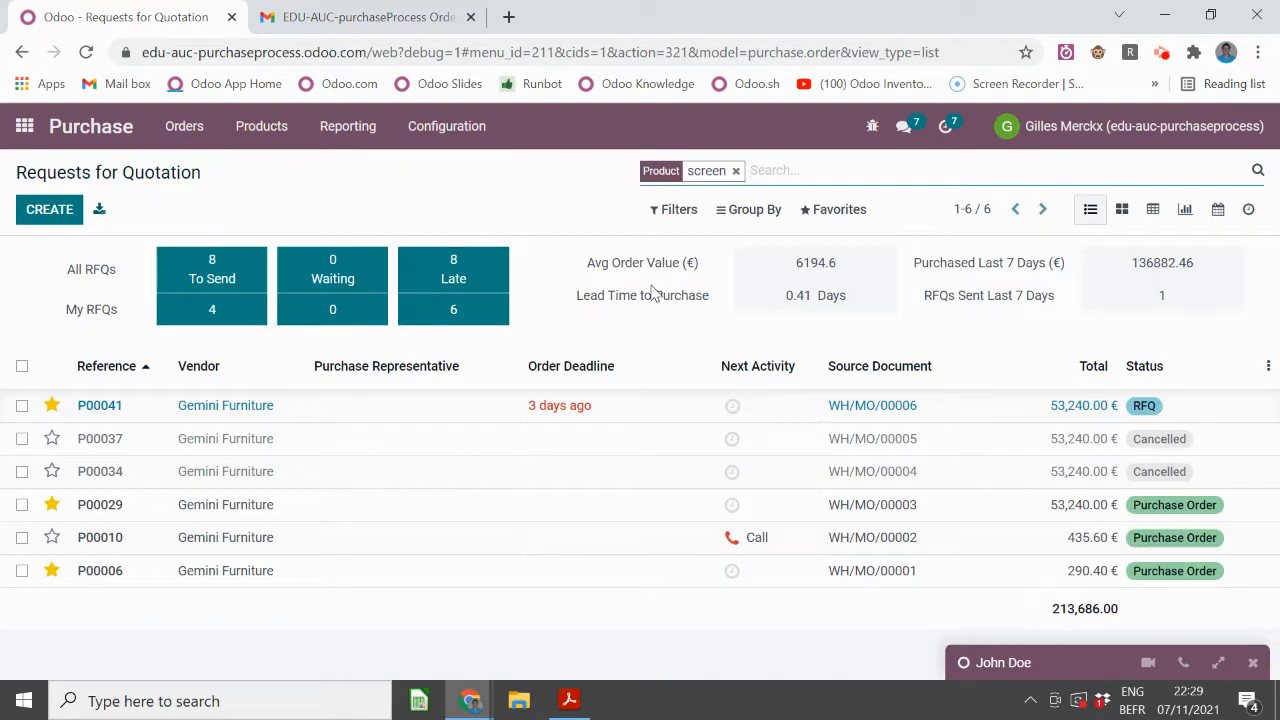
- Open the Purchase settings and inspect the 5,000.00 € order approval minimum amount
{"action": "left_click", "coordinate": [452, 130]}
{"action": "left_click", "coordinate": [432, 168]}
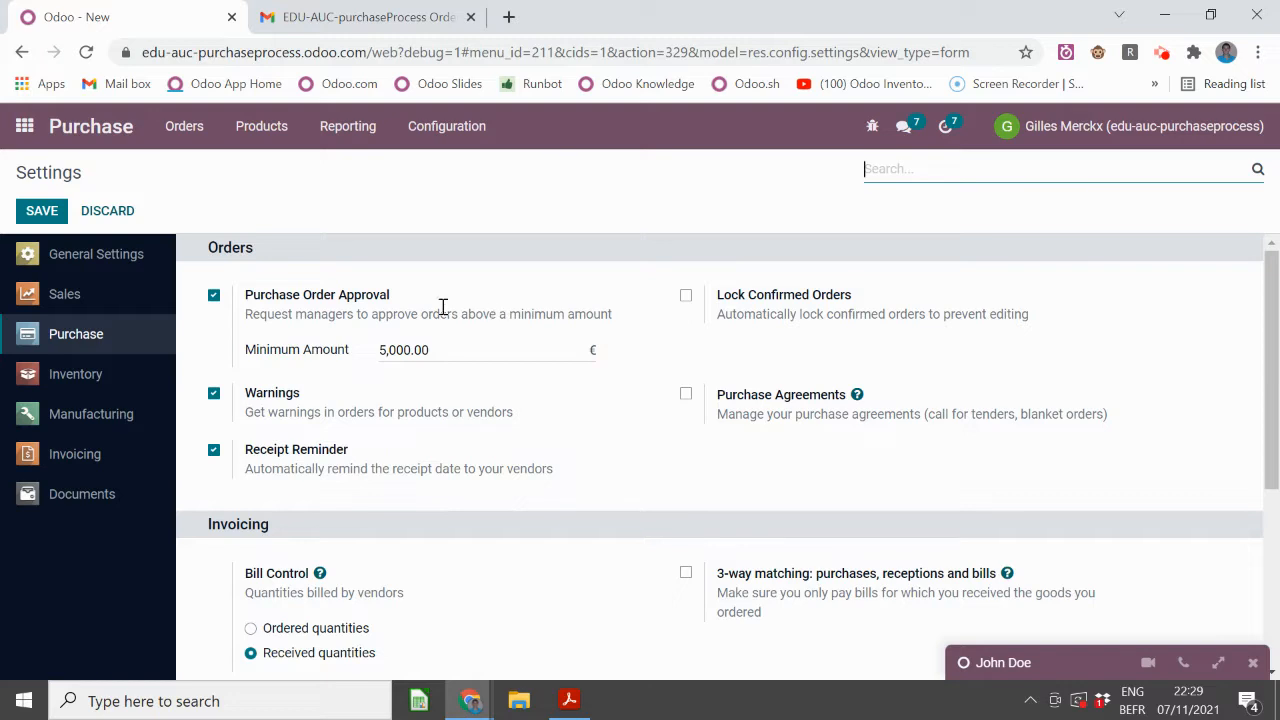
{"action": "left_click", "coordinate": [446, 349]}
{"action": "left_click_drag", "start_coordinate": [451, 346], "coordinate": [397, 344]}
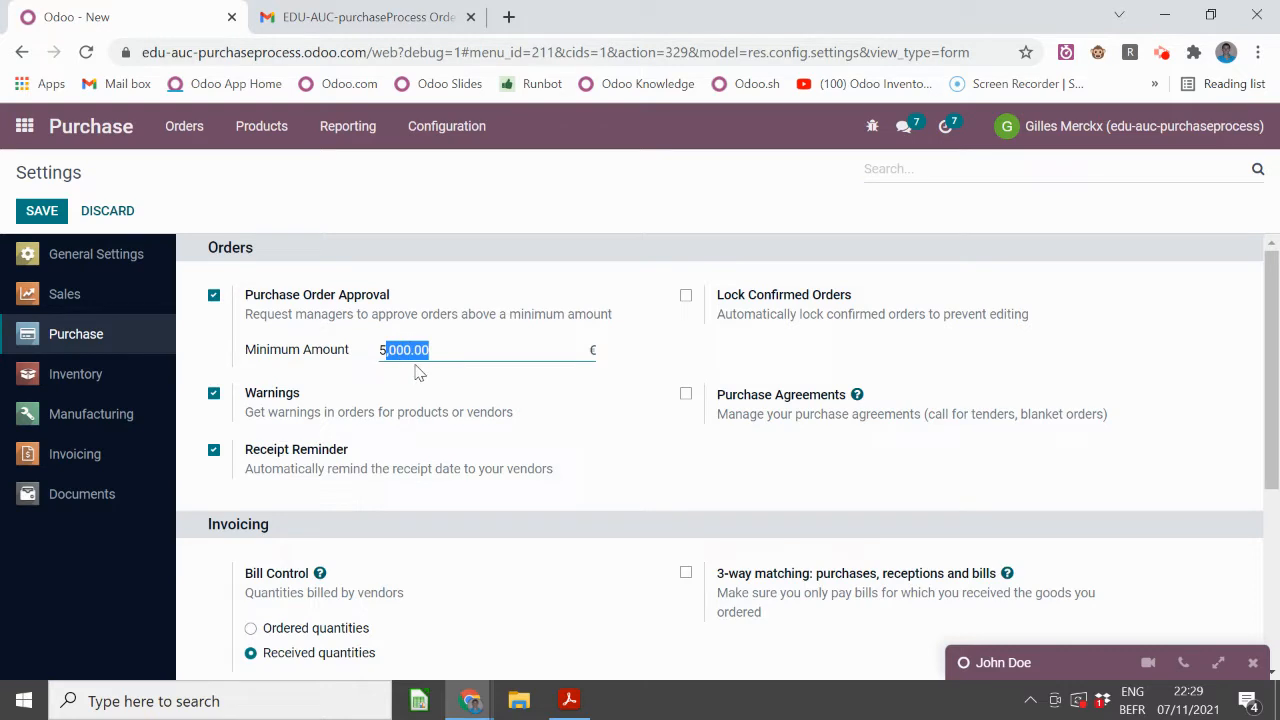
{"action": "left_click", "coordinate": [417, 317]}
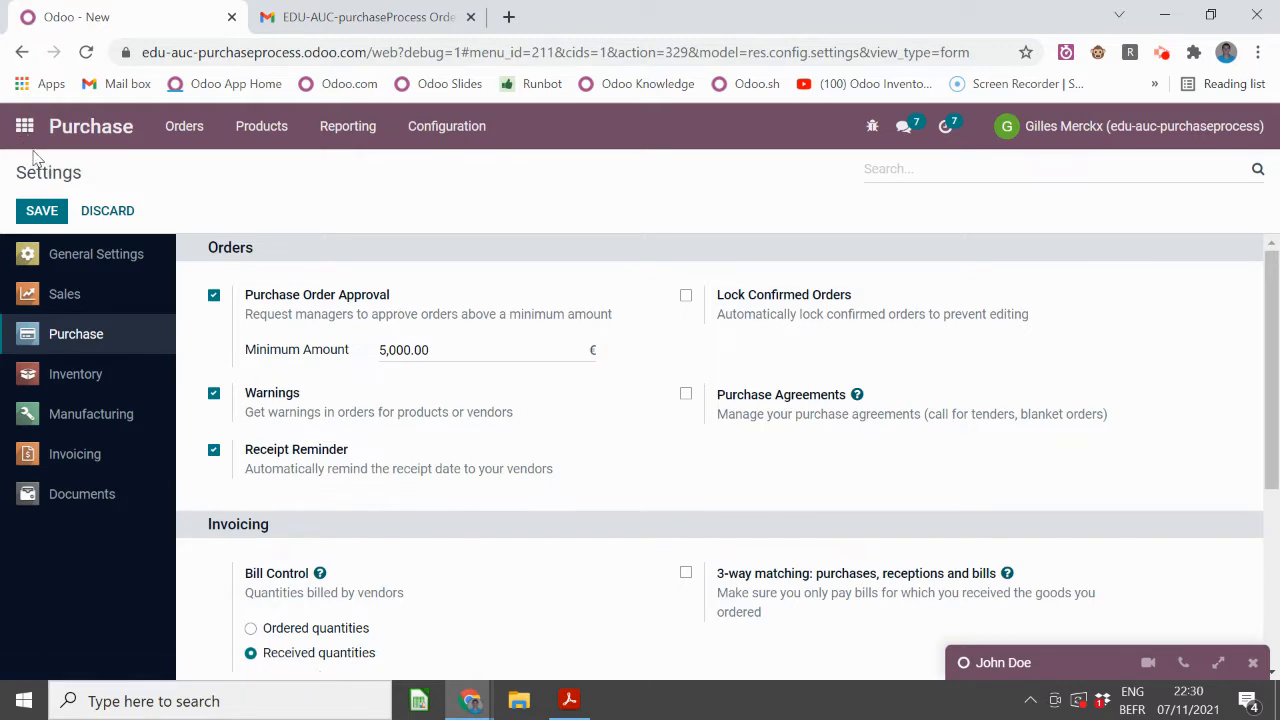
{"action": "left_click", "coordinate": [177, 130]}
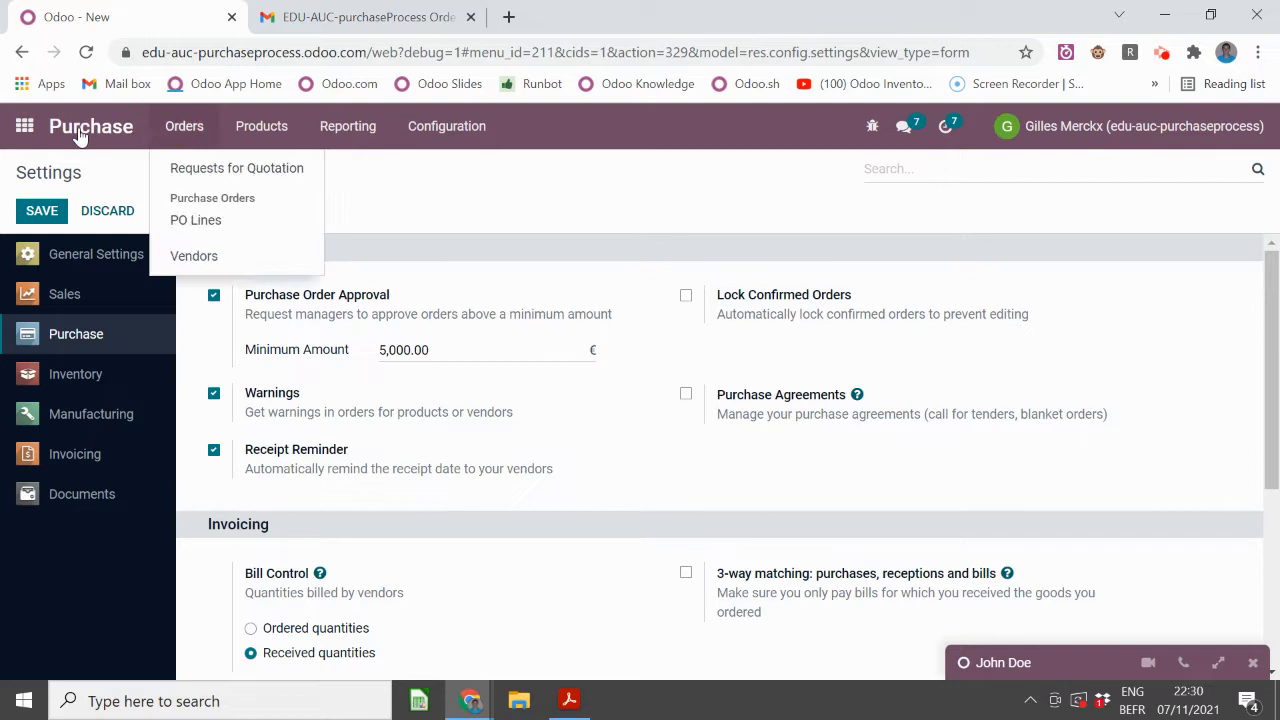
- Filter the list to RFQs only, sort by reference newest first, and open P00043
{"action": "left_click", "coordinate": [165, 170]}
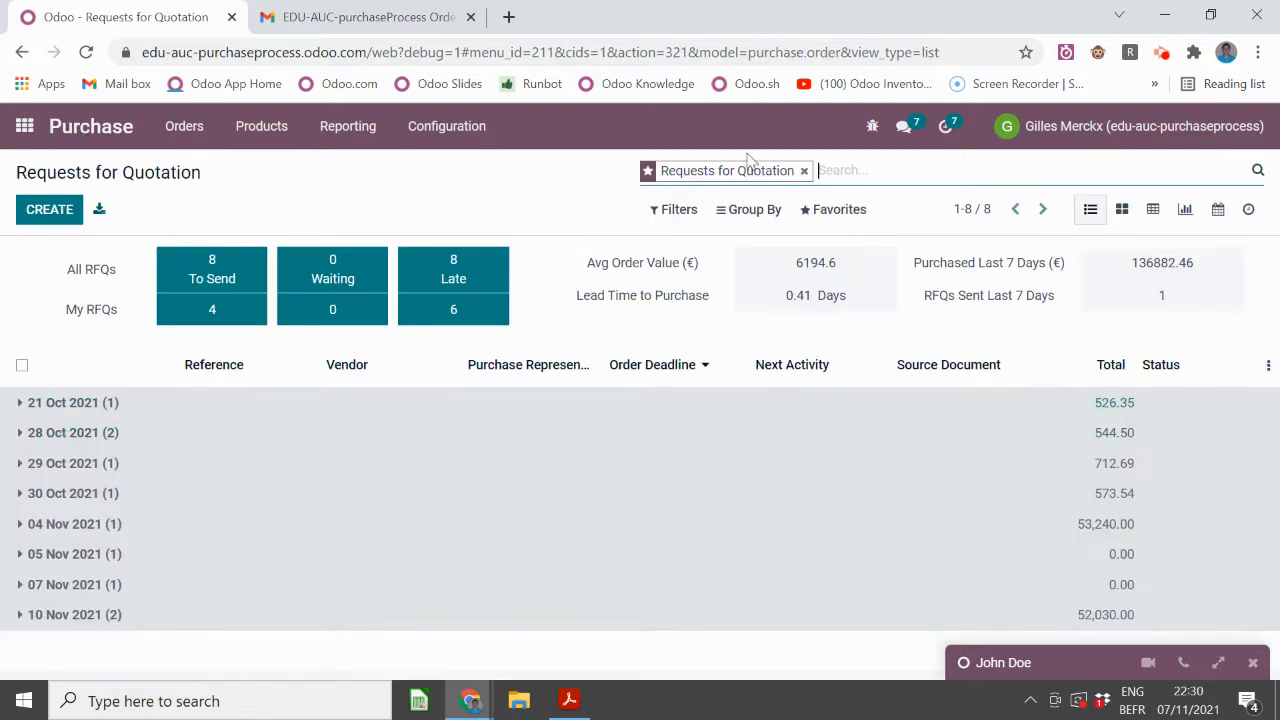
{"action": "left_click", "coordinate": [803, 171]}
{"action": "left_click", "coordinate": [677, 211]}
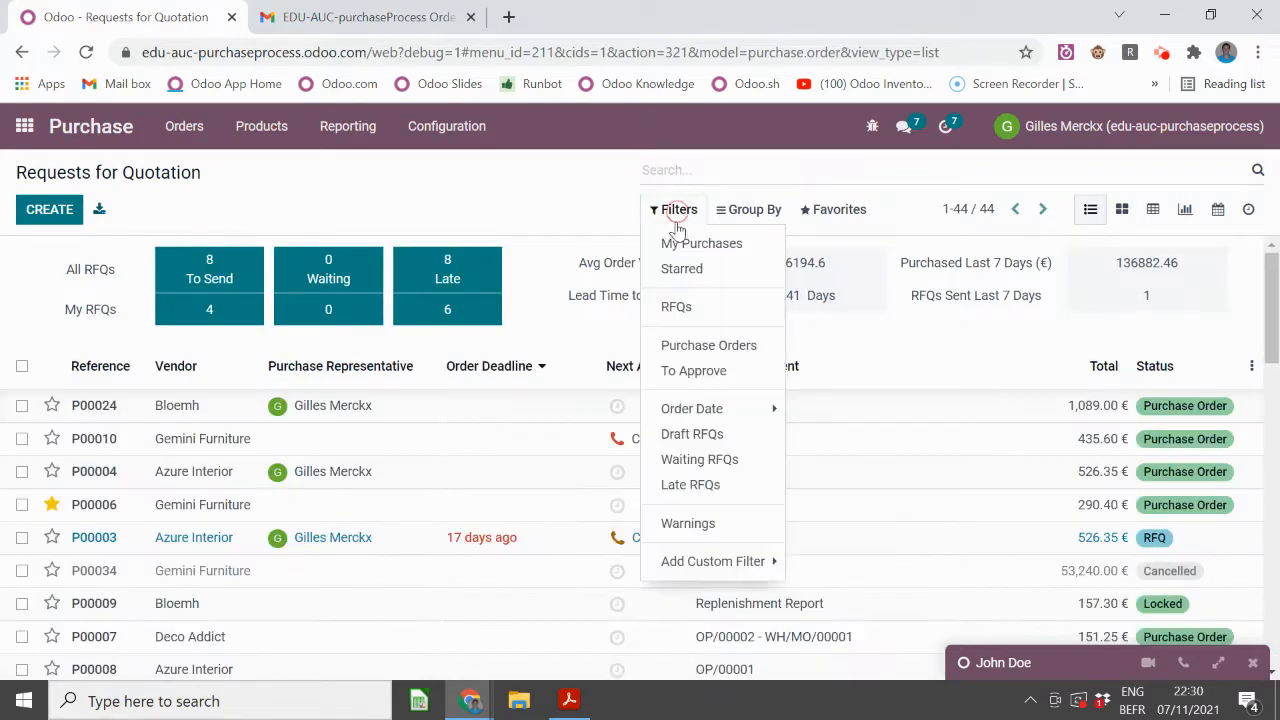
{"action": "left_click", "coordinate": [676, 306]}
{"action": "left_click", "coordinate": [101, 366]}
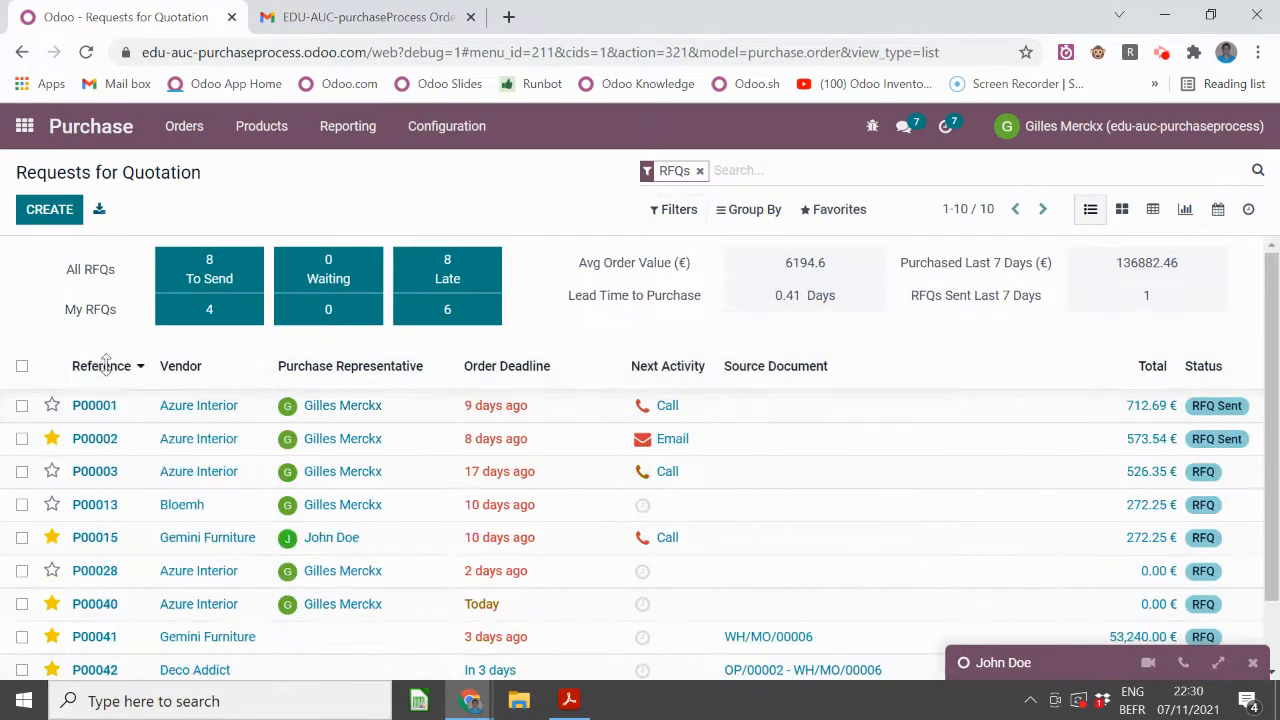
{"action": "left_click", "coordinate": [102, 365]}
{"action": "left_click", "coordinate": [94, 404]}
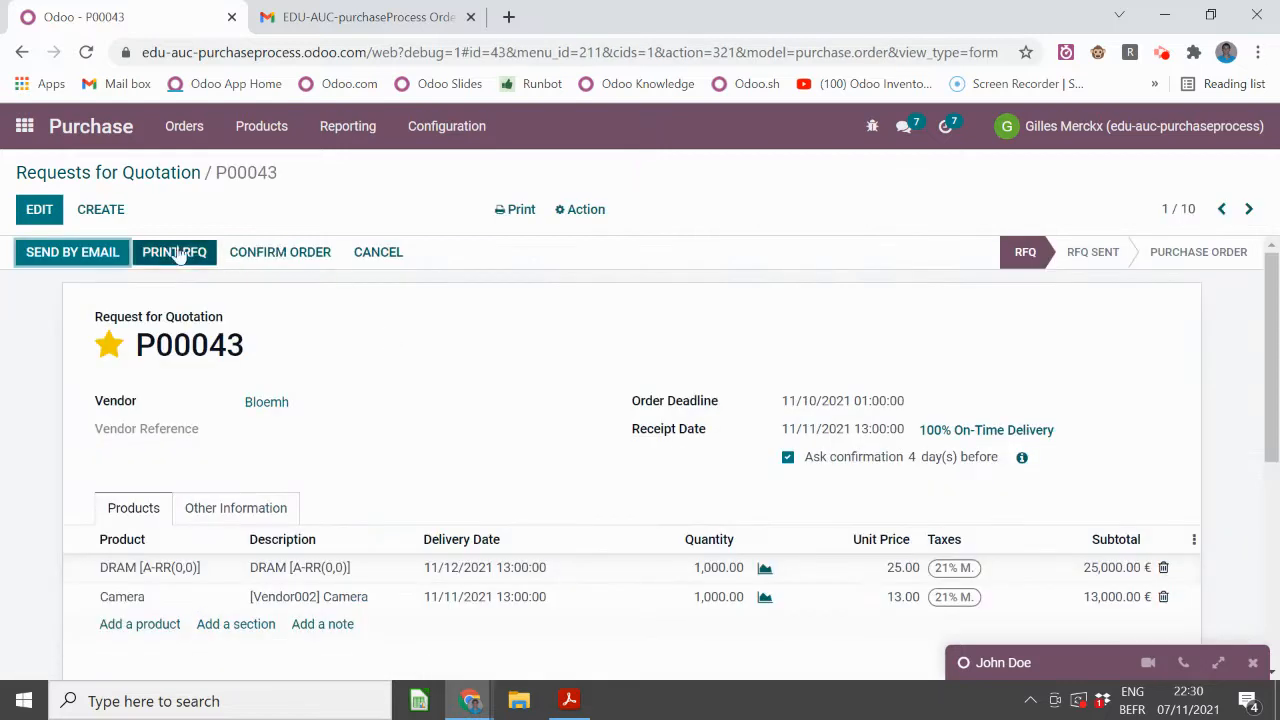
- Set P00043's receipt date to 11/10/2021 and DRAM price to 26, confirm it, then sort RFQs by order deadline
{"action": "left_click", "coordinate": [39, 209]}
{"action": "left_click", "coordinate": [845, 440]}
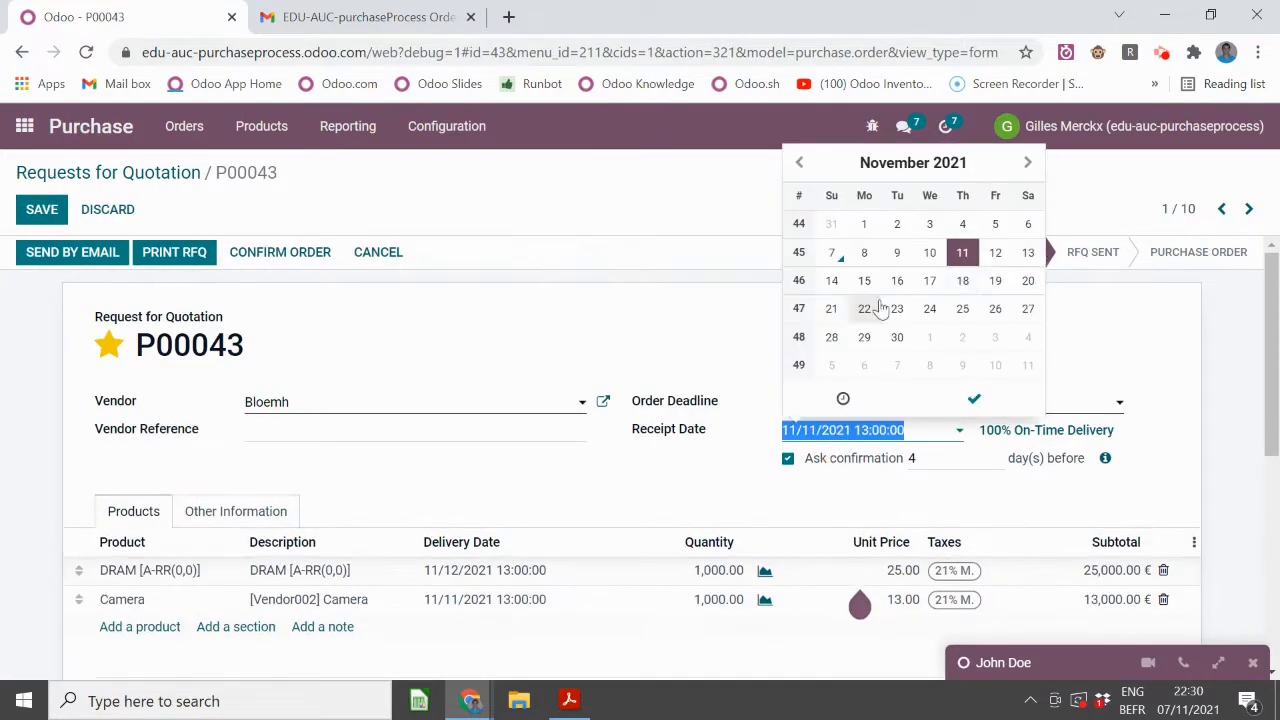
{"action": "left_click", "coordinate": [929, 252]}
{"action": "left_click", "coordinate": [974, 398]}
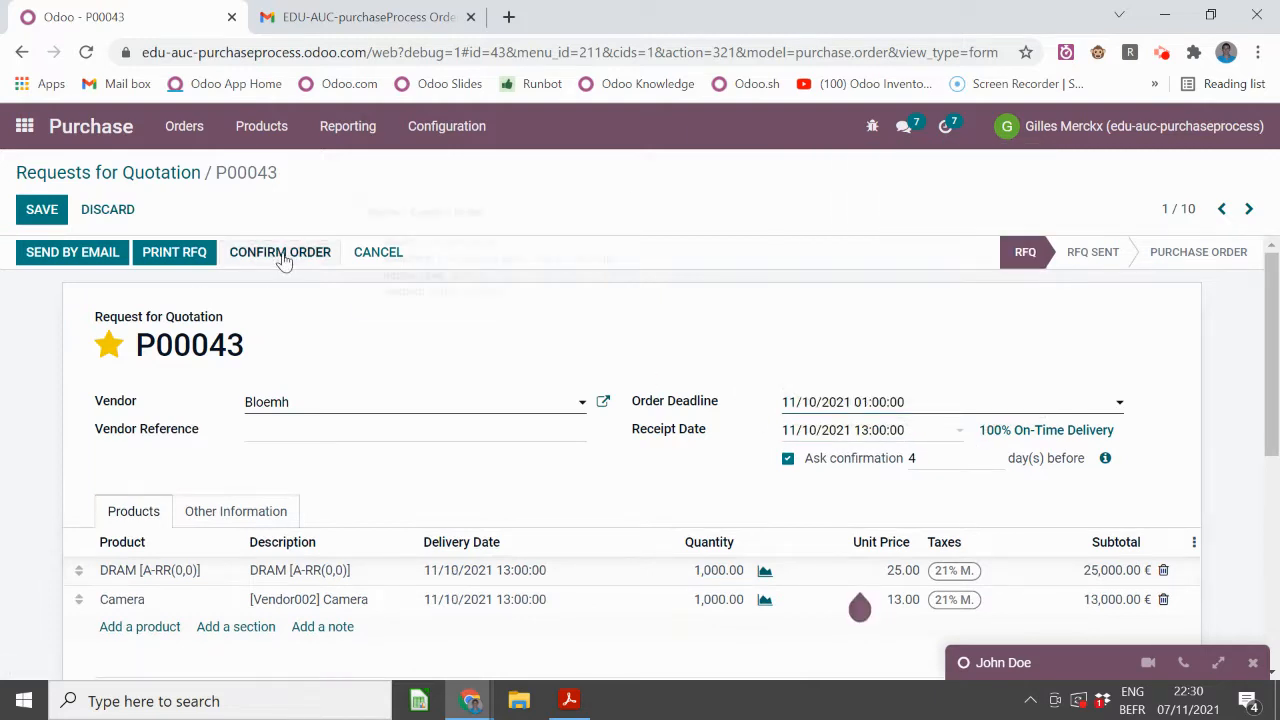
{"action": "left_click", "coordinate": [890, 574]}
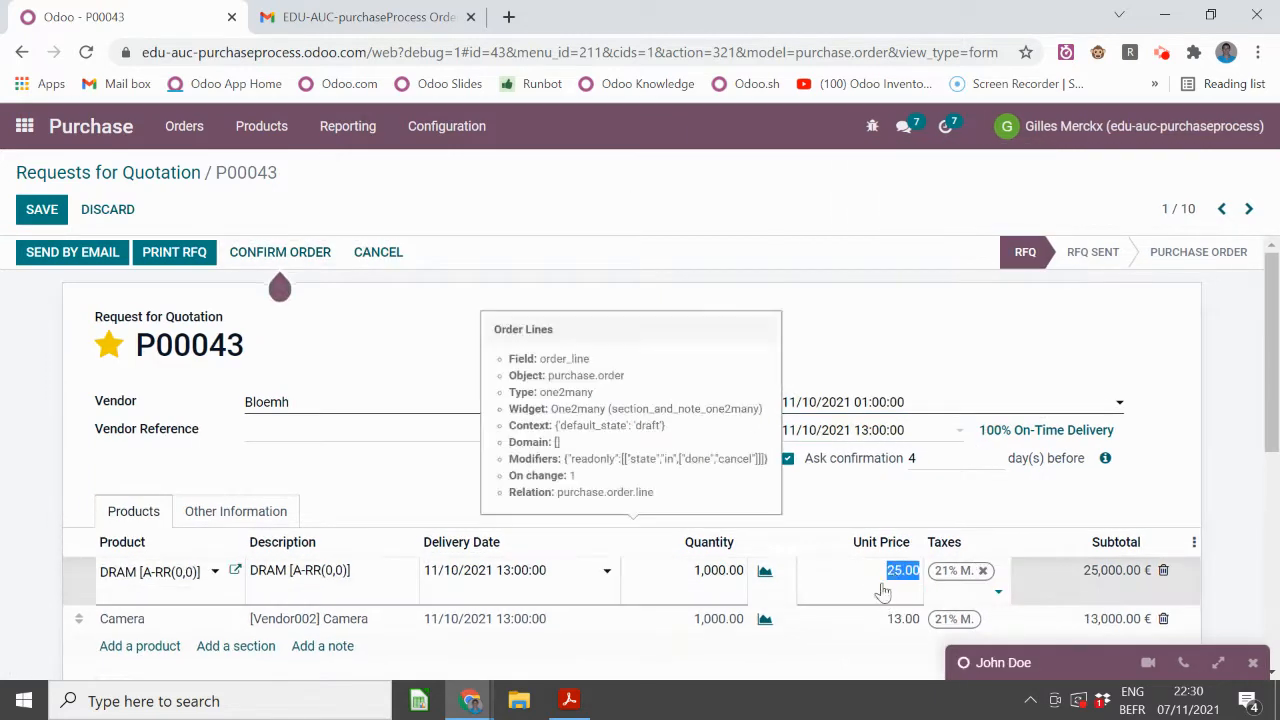
{"action": "type", "text": "26"}
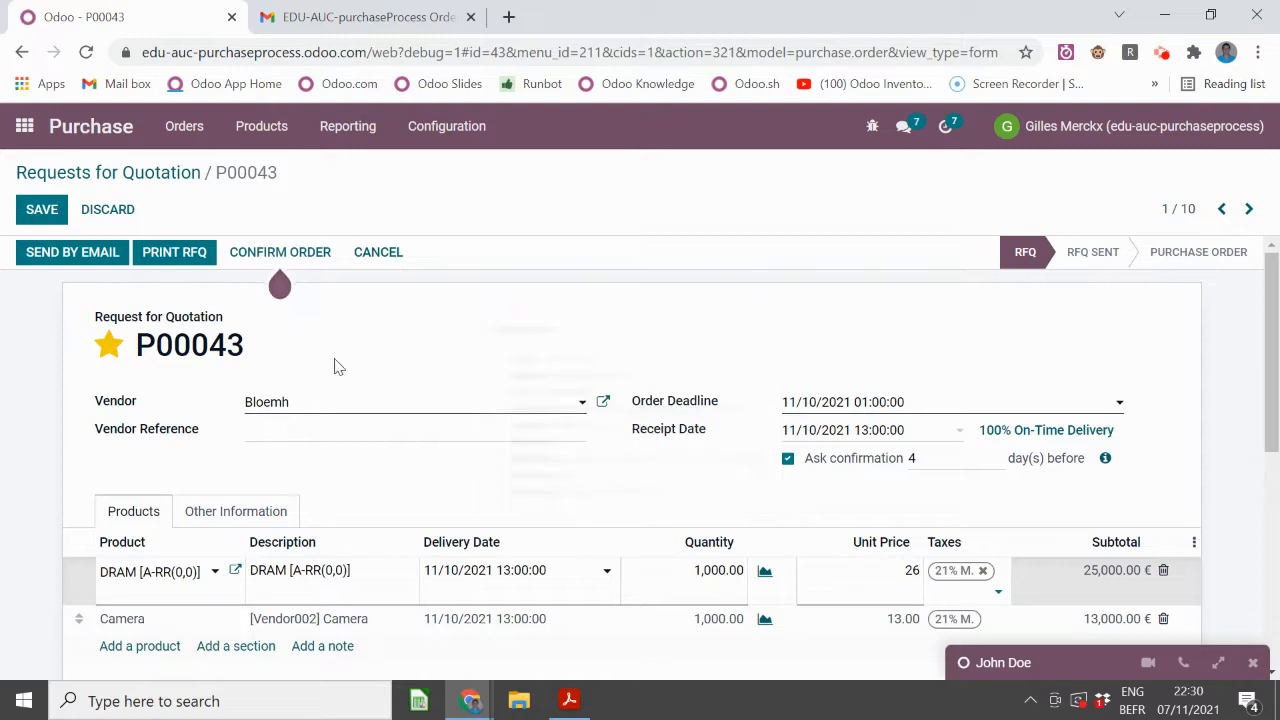
{"action": "left_click", "coordinate": [305, 253]}
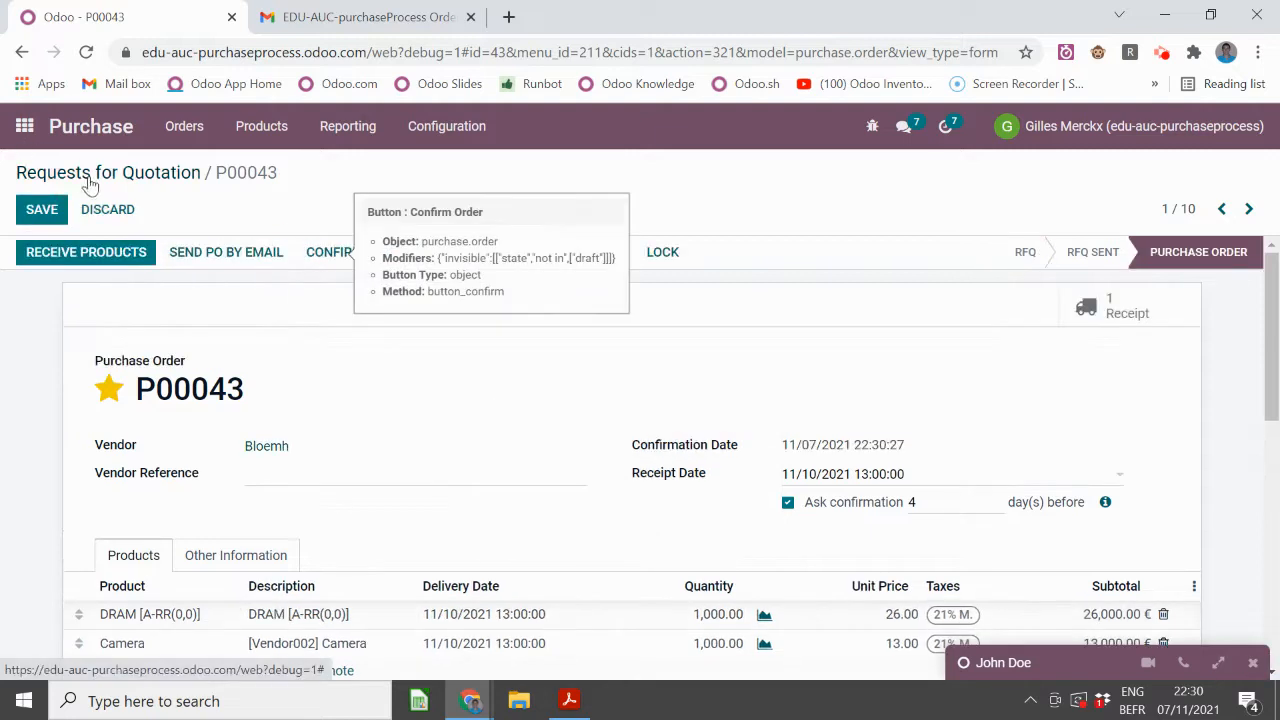
{"action": "left_click", "coordinate": [89, 184]}
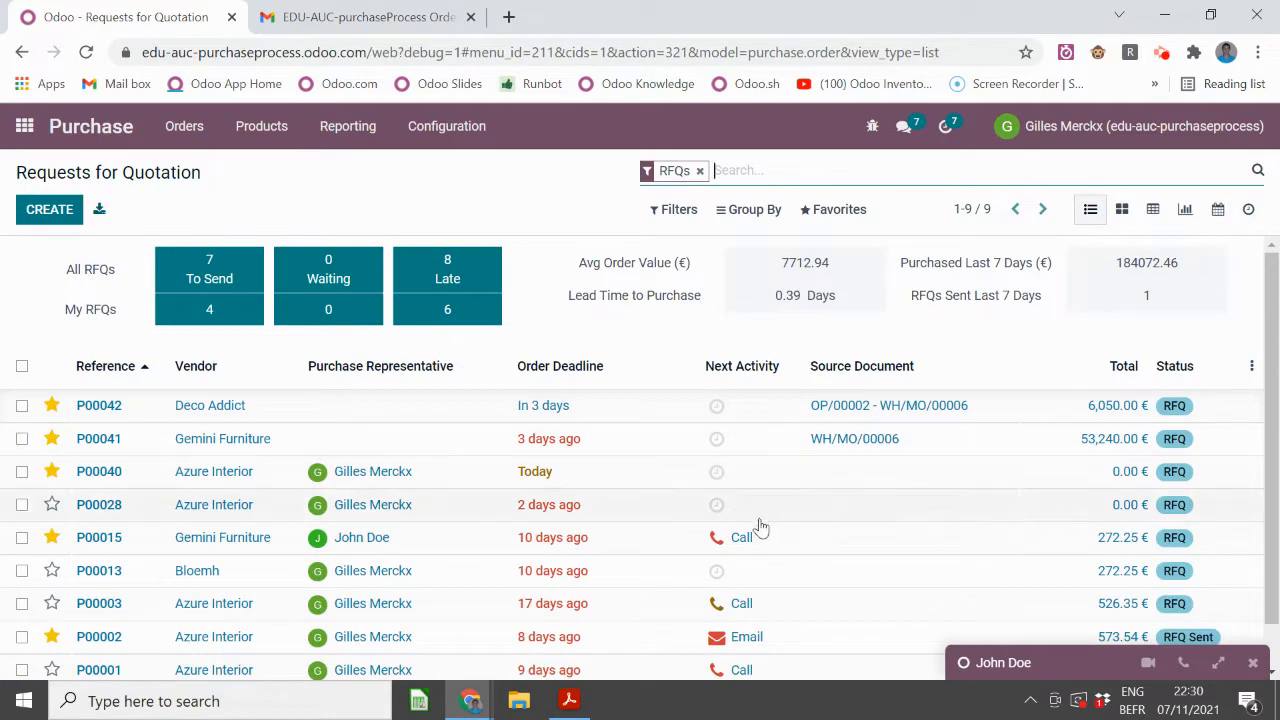
{"action": "left_click", "coordinate": [577, 364]}
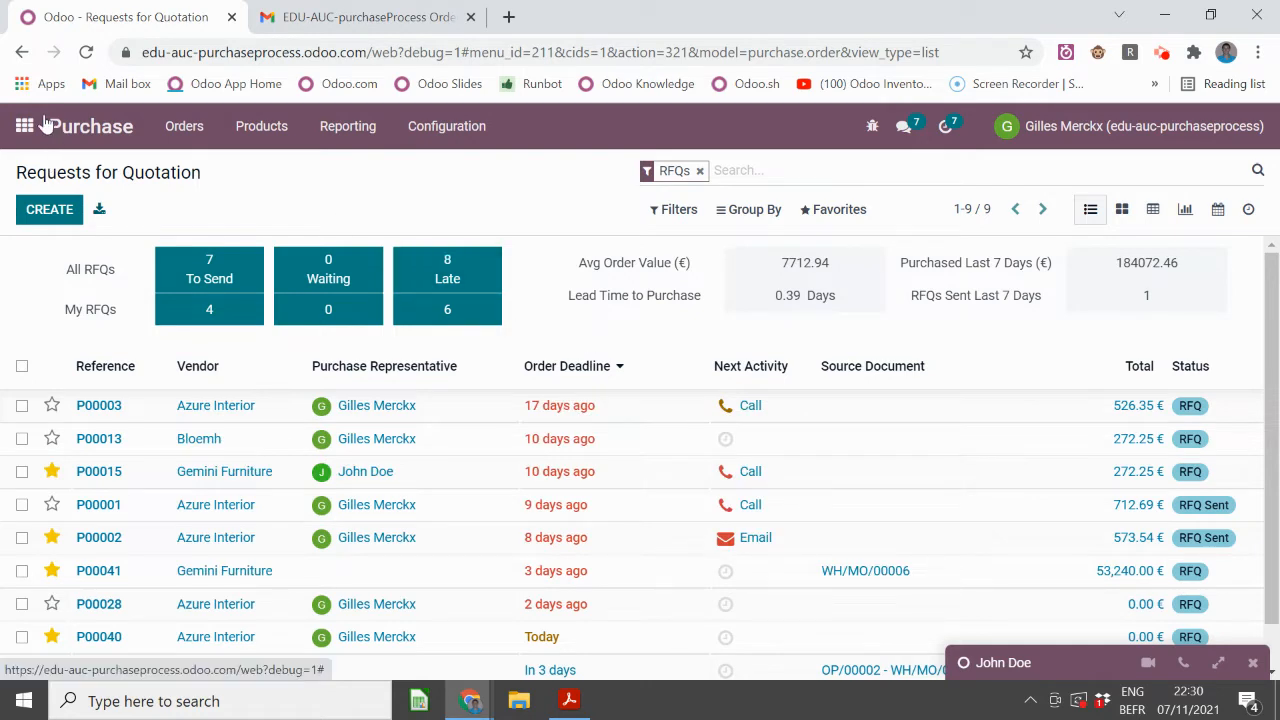
- Switch to the 'How can Odoo ease the PM role?' slide at its Monitor POs step
{"action": "key", "text": "alt+Tab"}
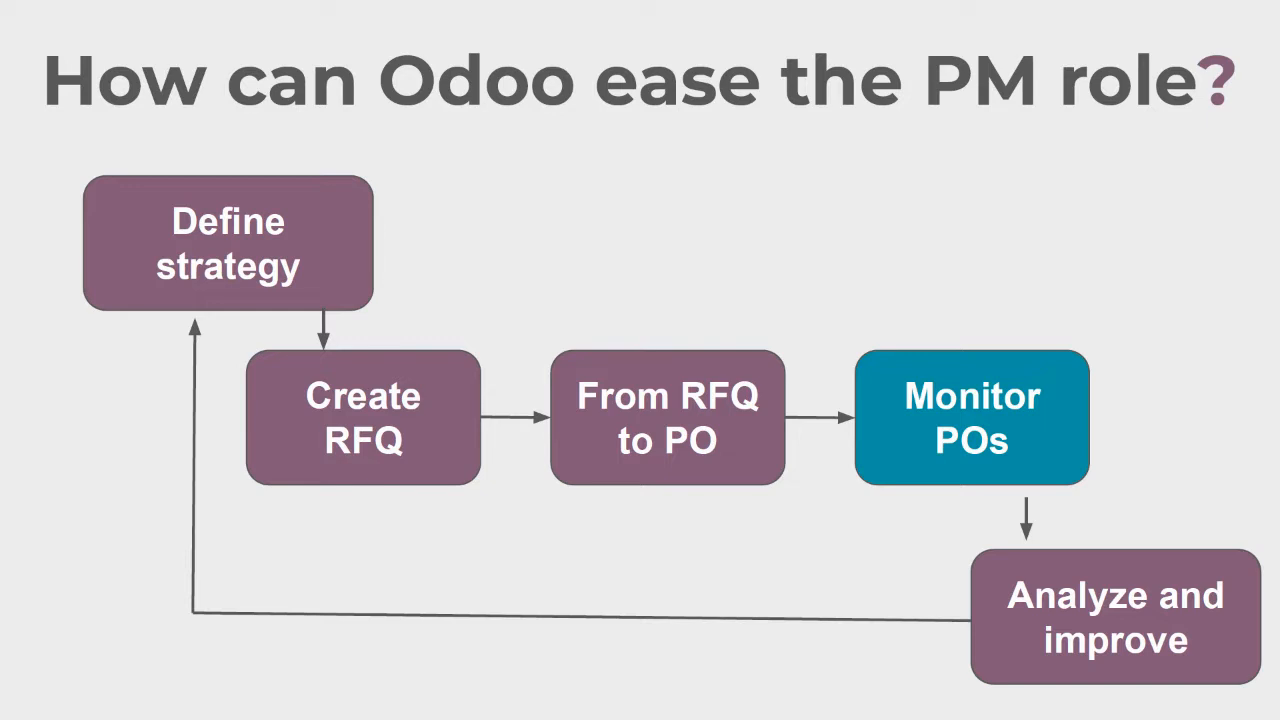
- Return to Odoo and open the Purchase Orders list through the apps menu
{"action": "key", "text": "alt+Tab"}
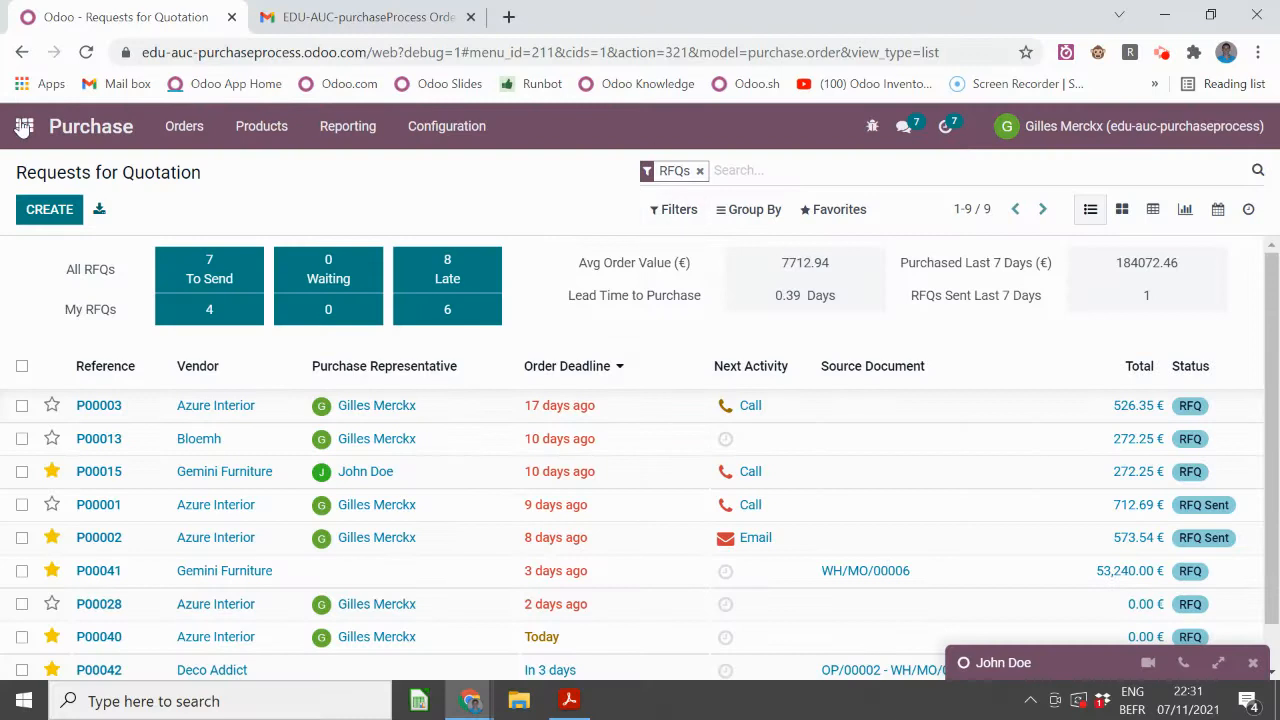
{"action": "left_click", "coordinate": [24, 127]}
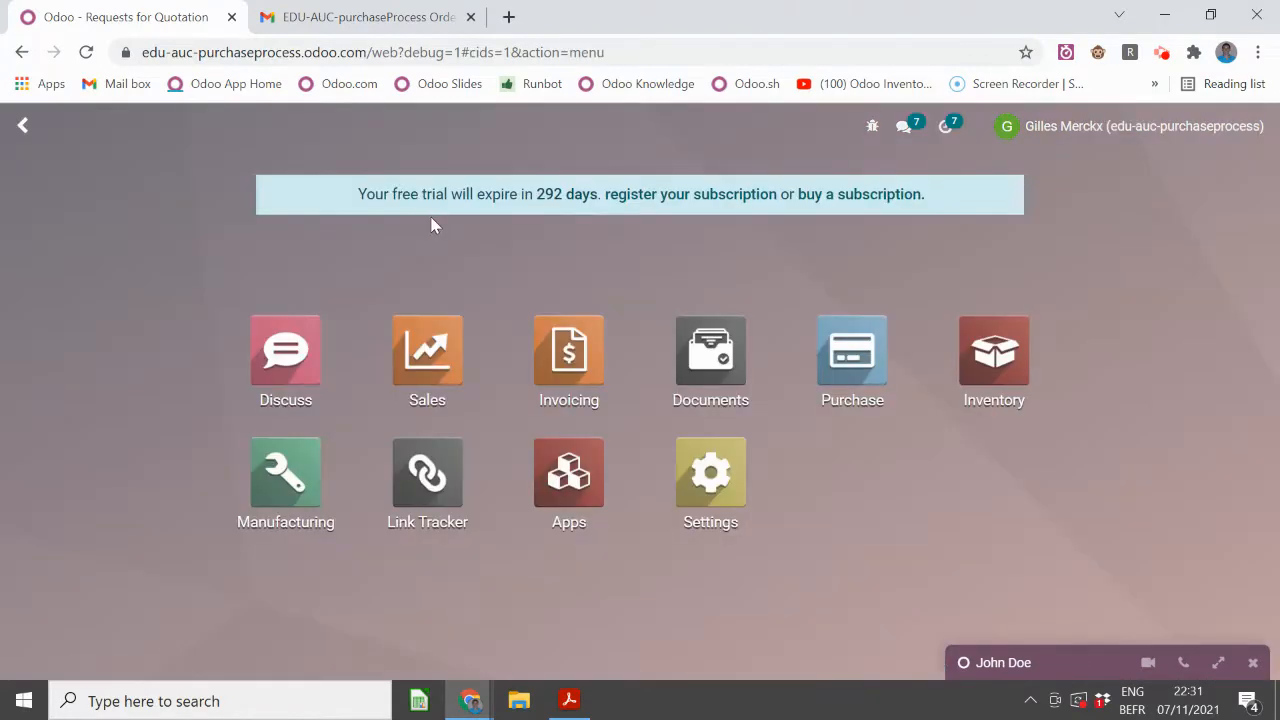
{"action": "type", "text": "purch"}
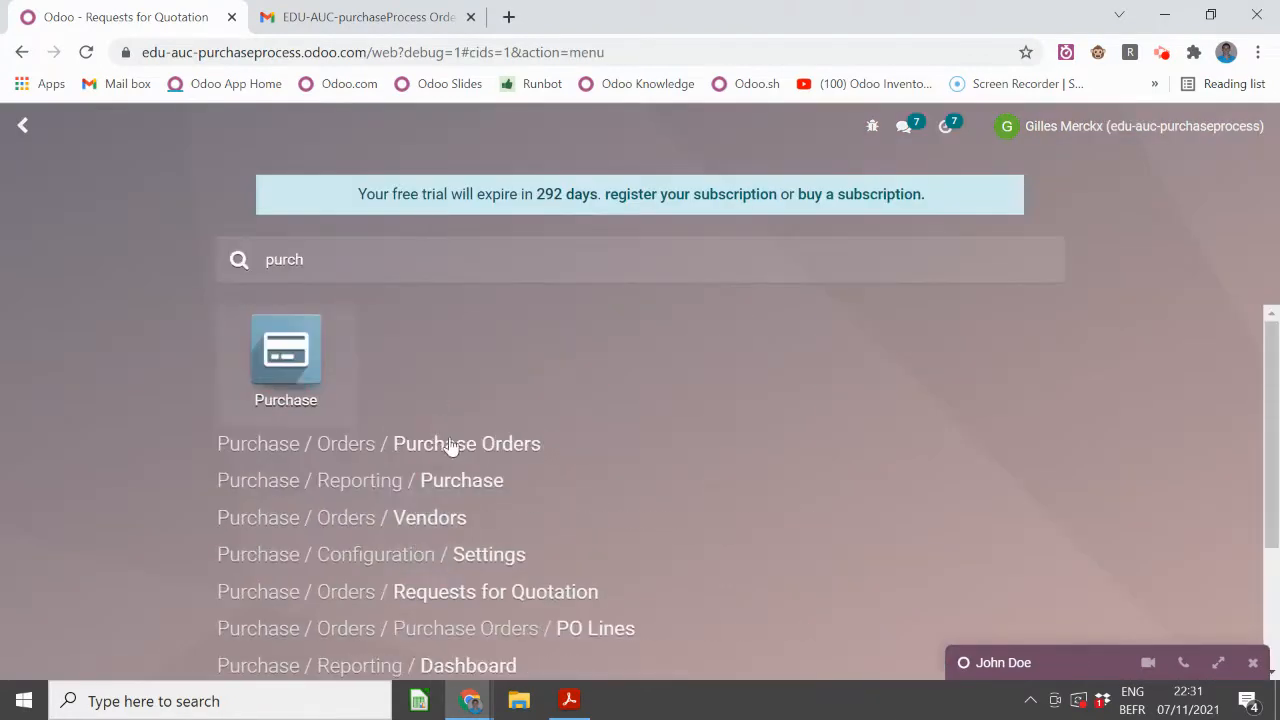
{"action": "key", "text": "Return"}
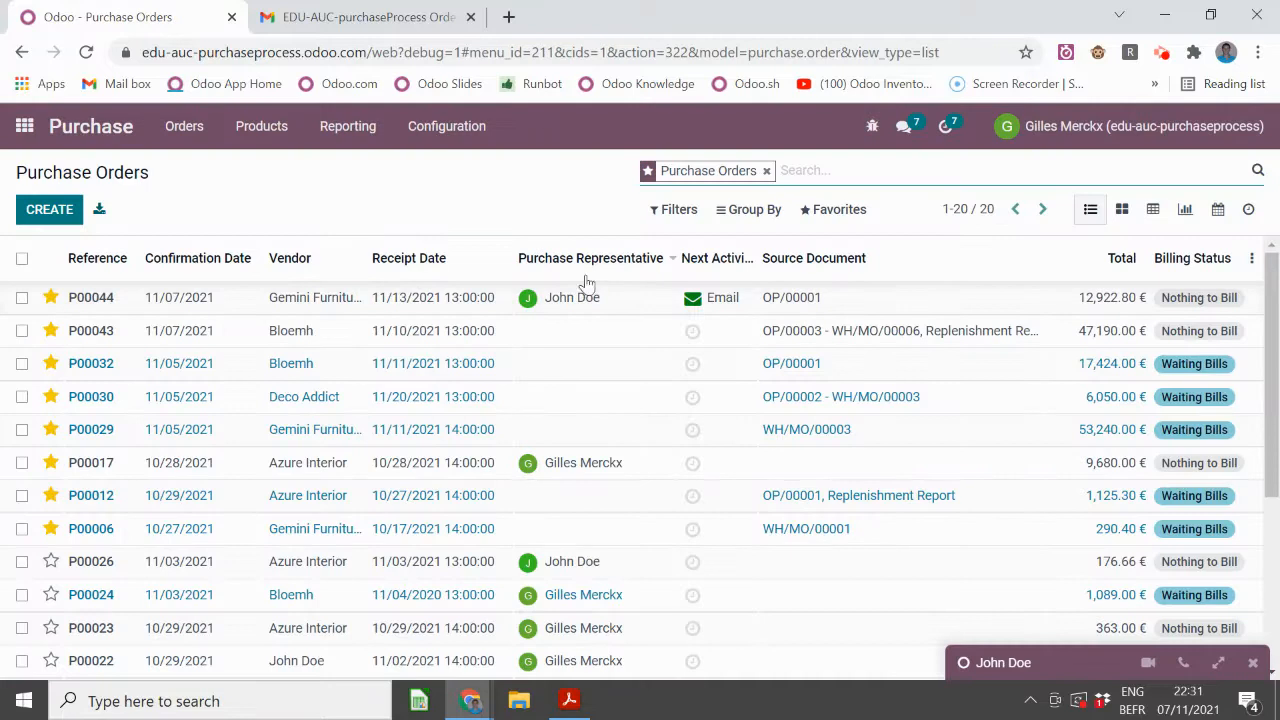
- Check the filters and optional columns, then sort the orders by Receipt Date, earliest first
{"action": "left_click", "coordinate": [690, 210]}
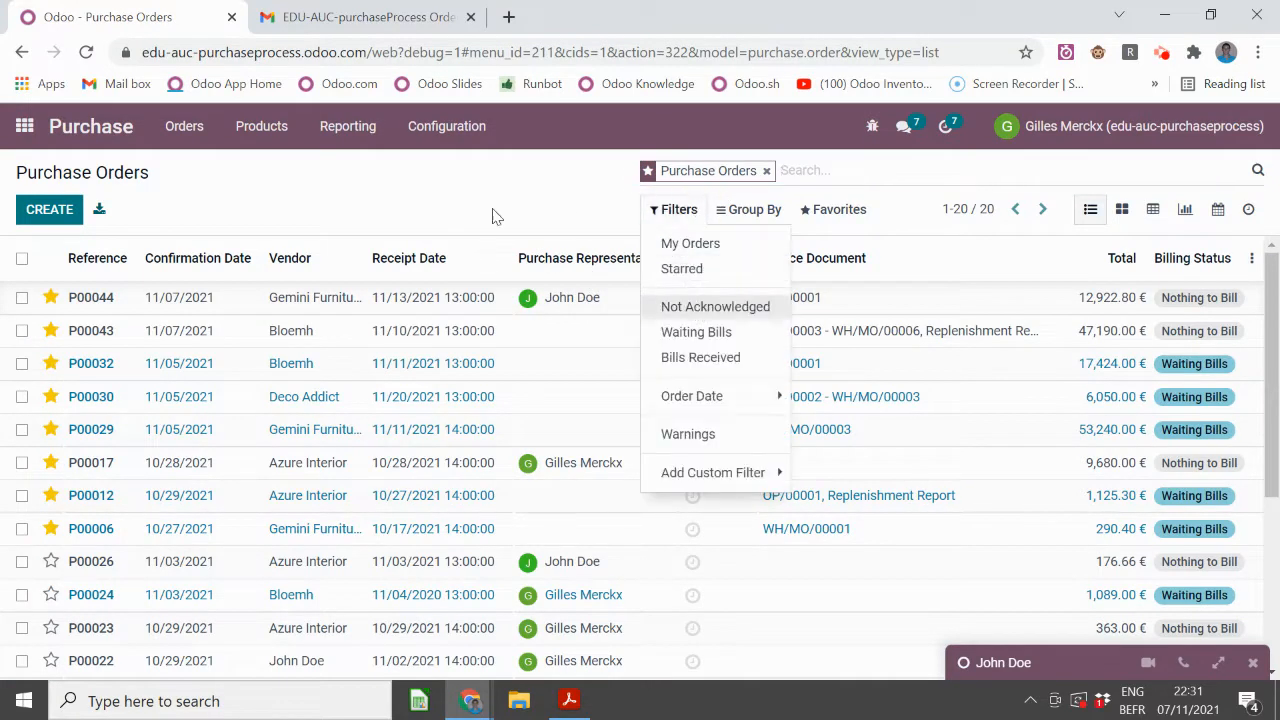
{"action": "left_click", "coordinate": [674, 209]}
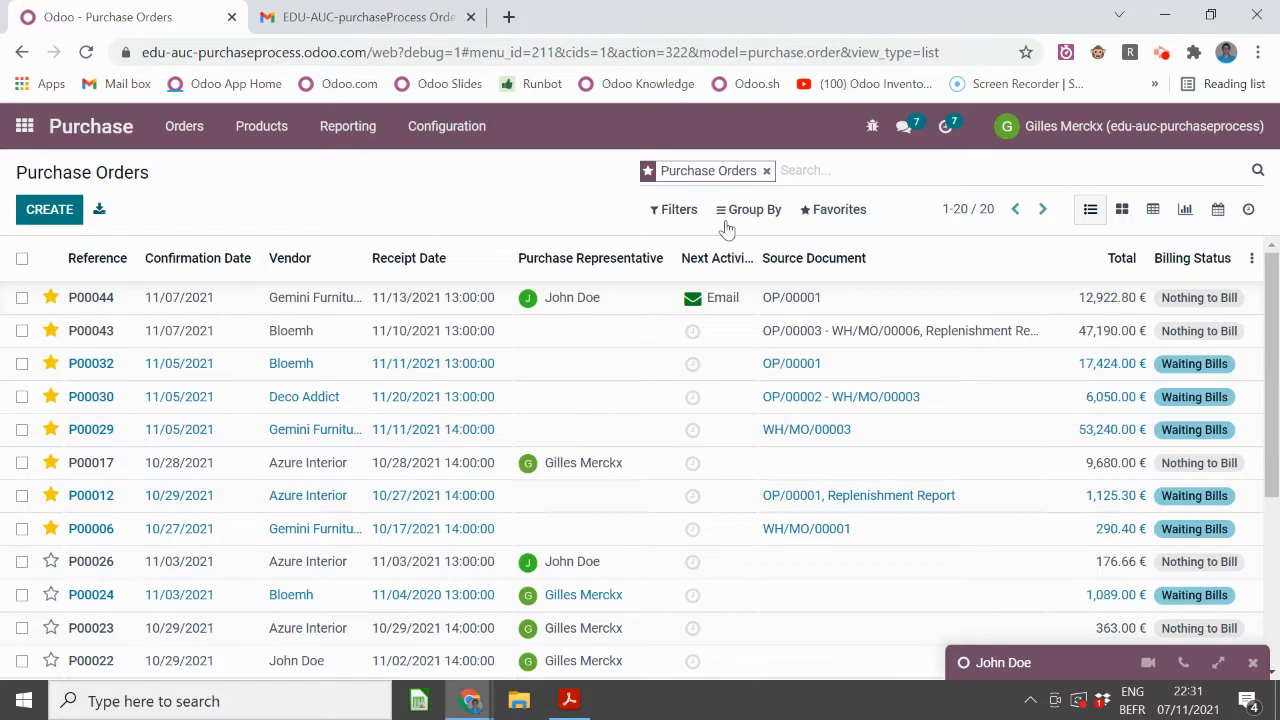
{"action": "left_click", "coordinate": [1251, 258]}
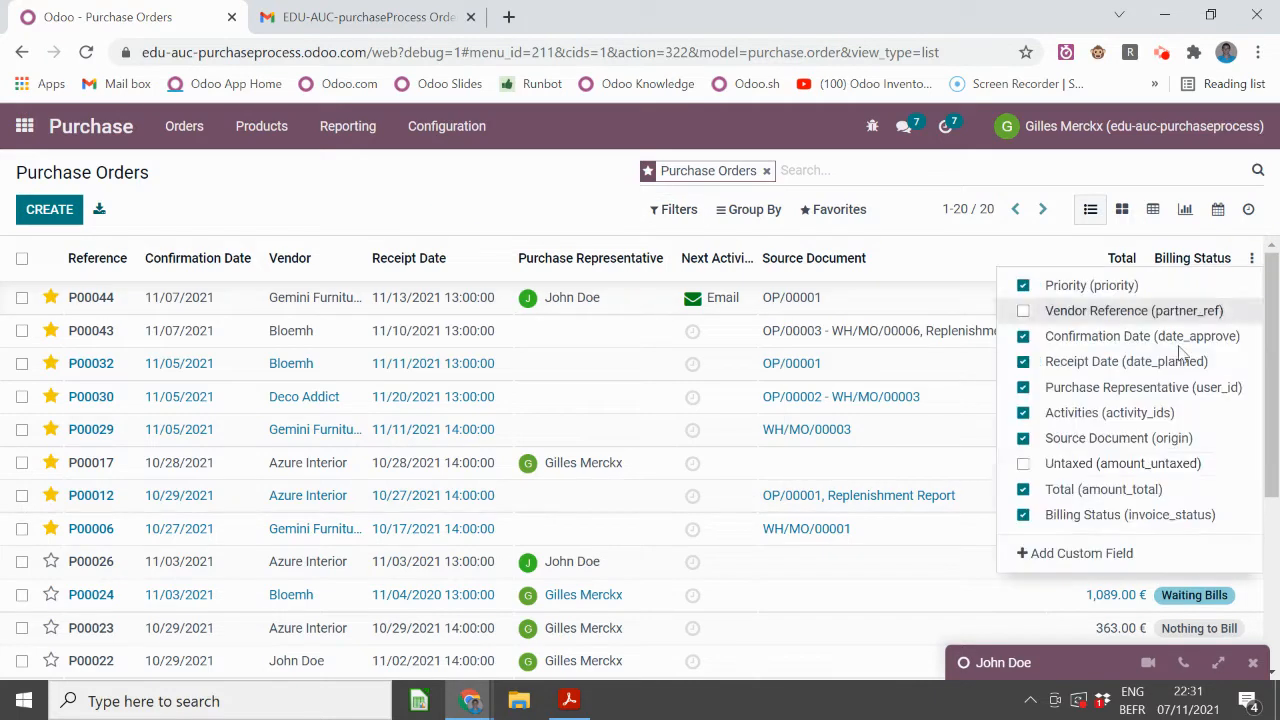
{"action": "left_click", "coordinate": [560, 200]}
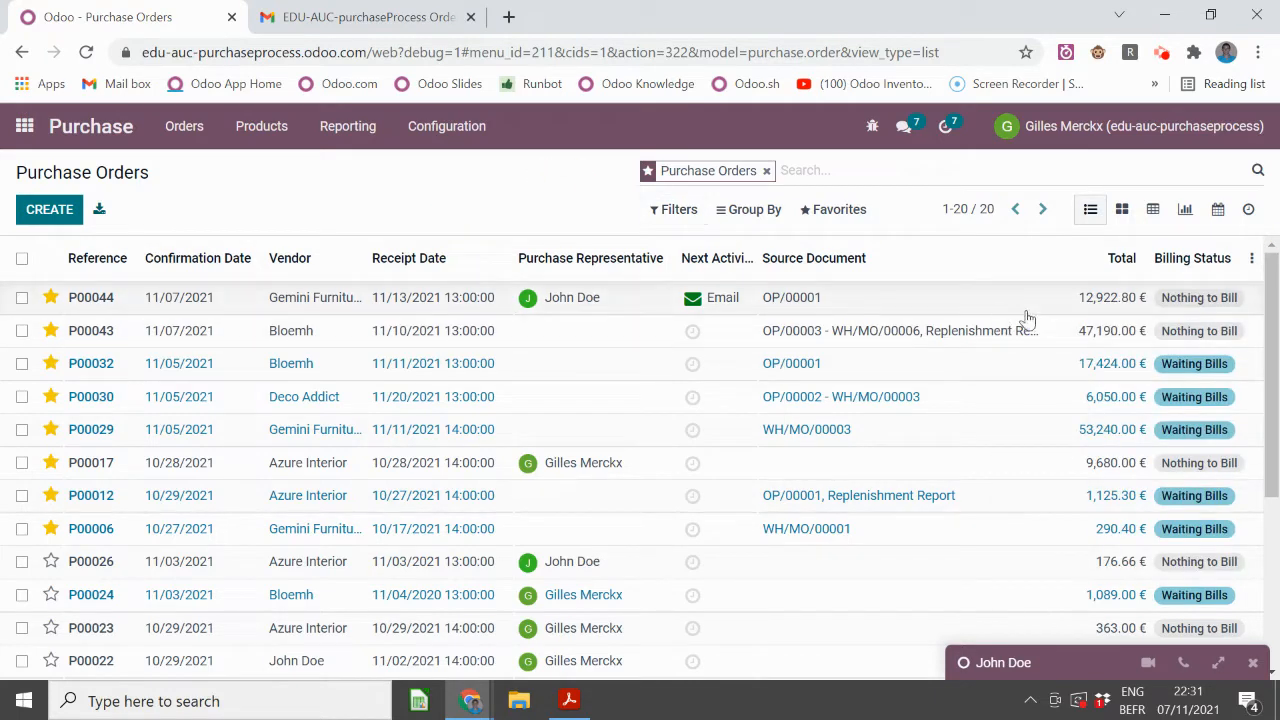
{"action": "left_click", "coordinate": [403, 257]}
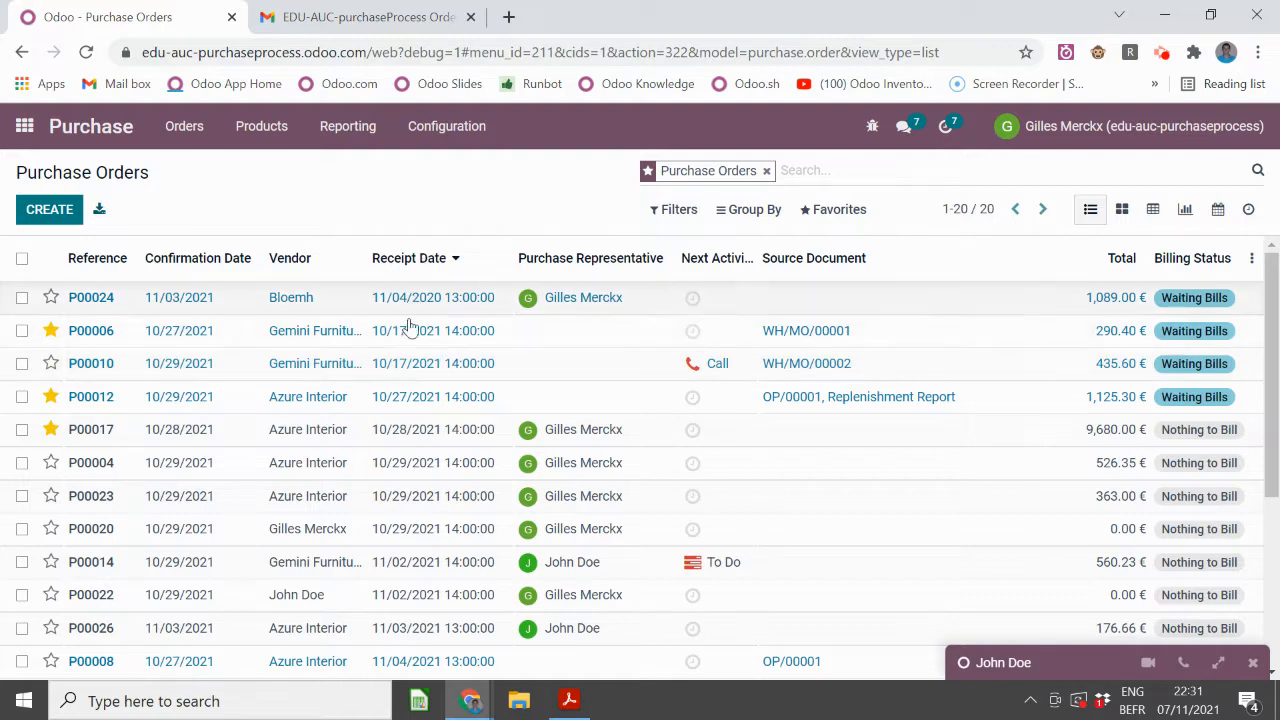
{"action": "left_click", "coordinate": [418, 258]}
{"action": "scroll", "coordinate": [420, 425], "scroll_direction": "down", "scroll_amount": 3}
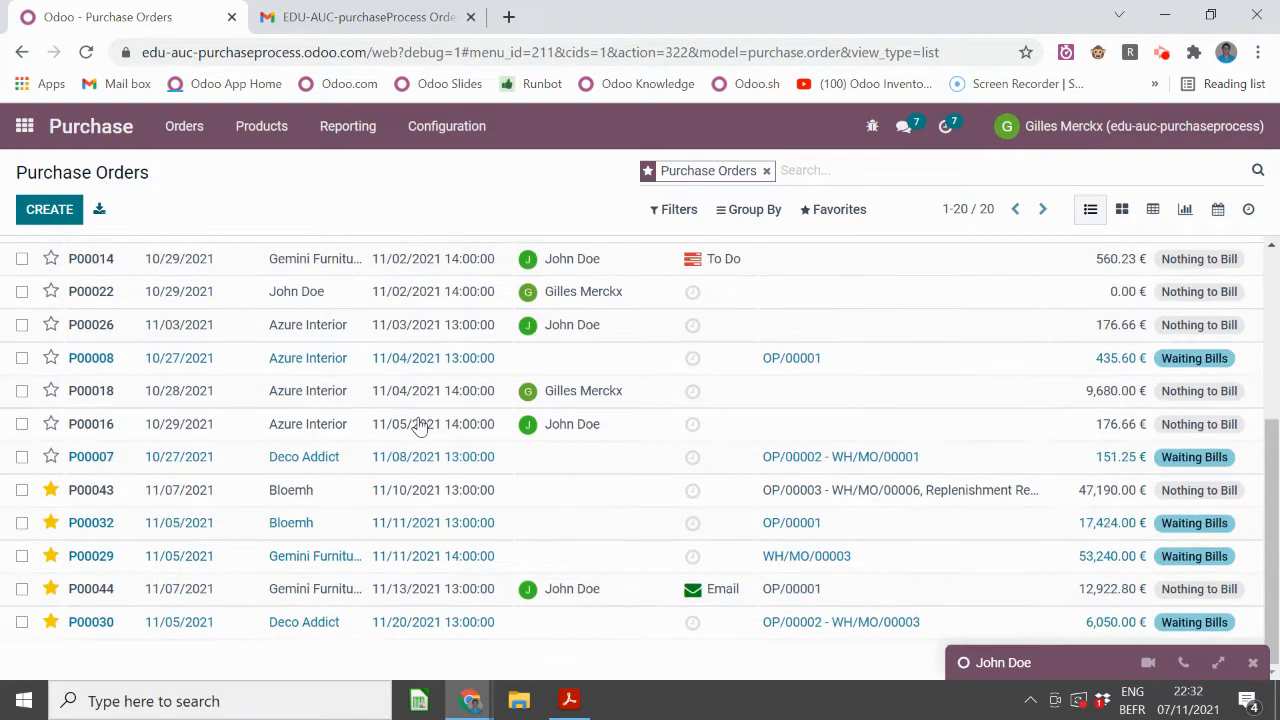
{"action": "scroll", "coordinate": [420, 425], "scroll_direction": "up", "scroll_amount": 3}
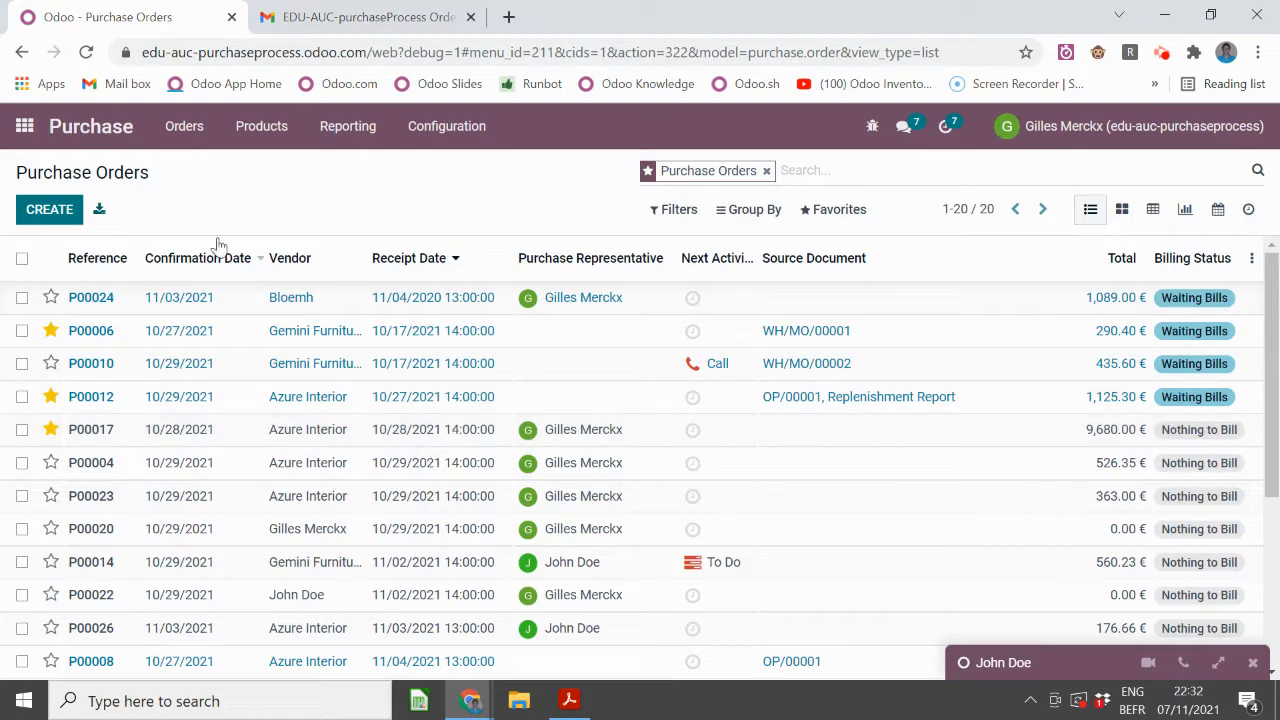
{"action": "mouse_move", "coordinate": [222, 262]}
- Group the purchase orders by Purchase Representative and expand the first group of seven orders
{"action": "left_click", "coordinate": [762, 212]}
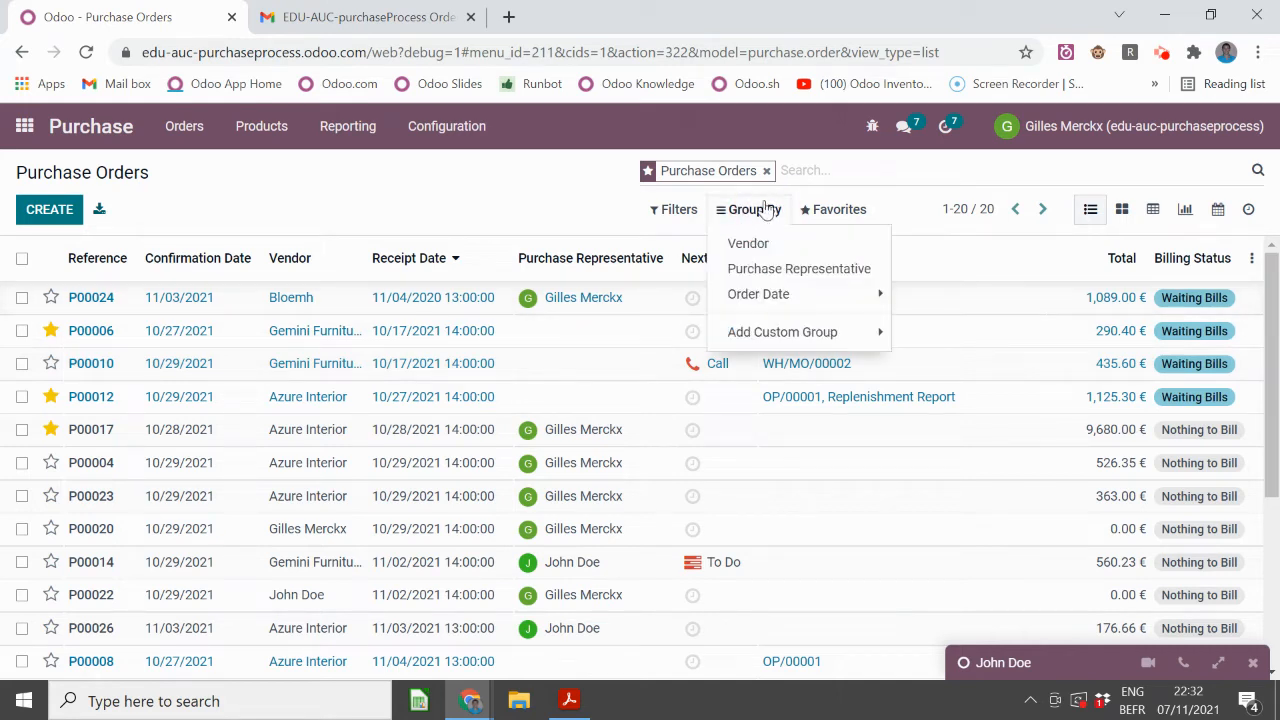
{"action": "left_click", "coordinate": [765, 271]}
{"action": "left_click", "coordinate": [393, 203]}
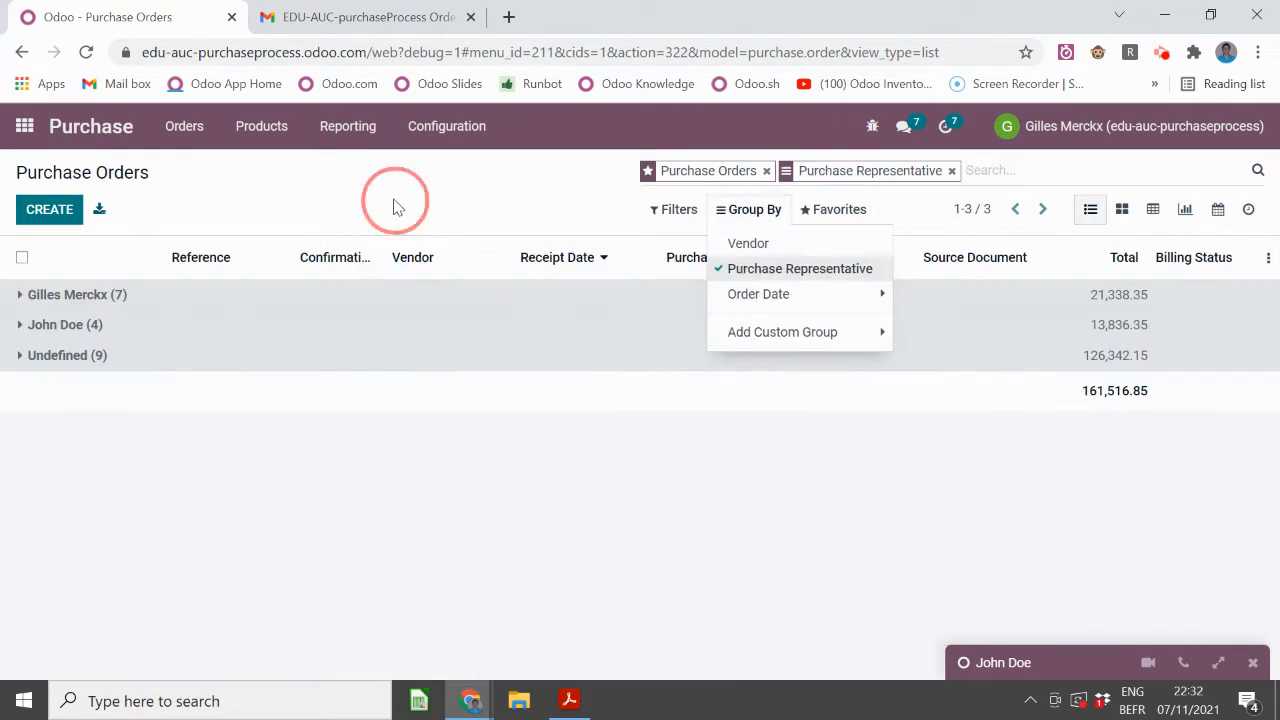
{"action": "left_click", "coordinate": [298, 300]}
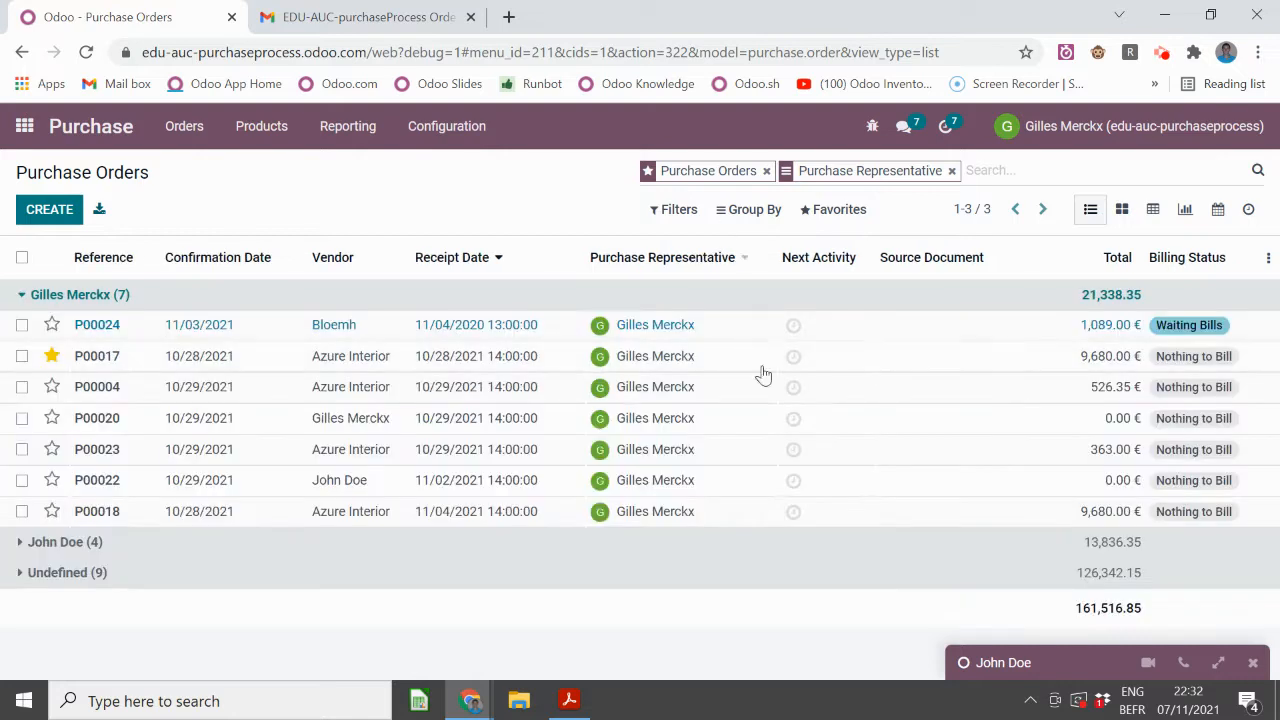
{"action": "left_click", "coordinate": [825, 214]}
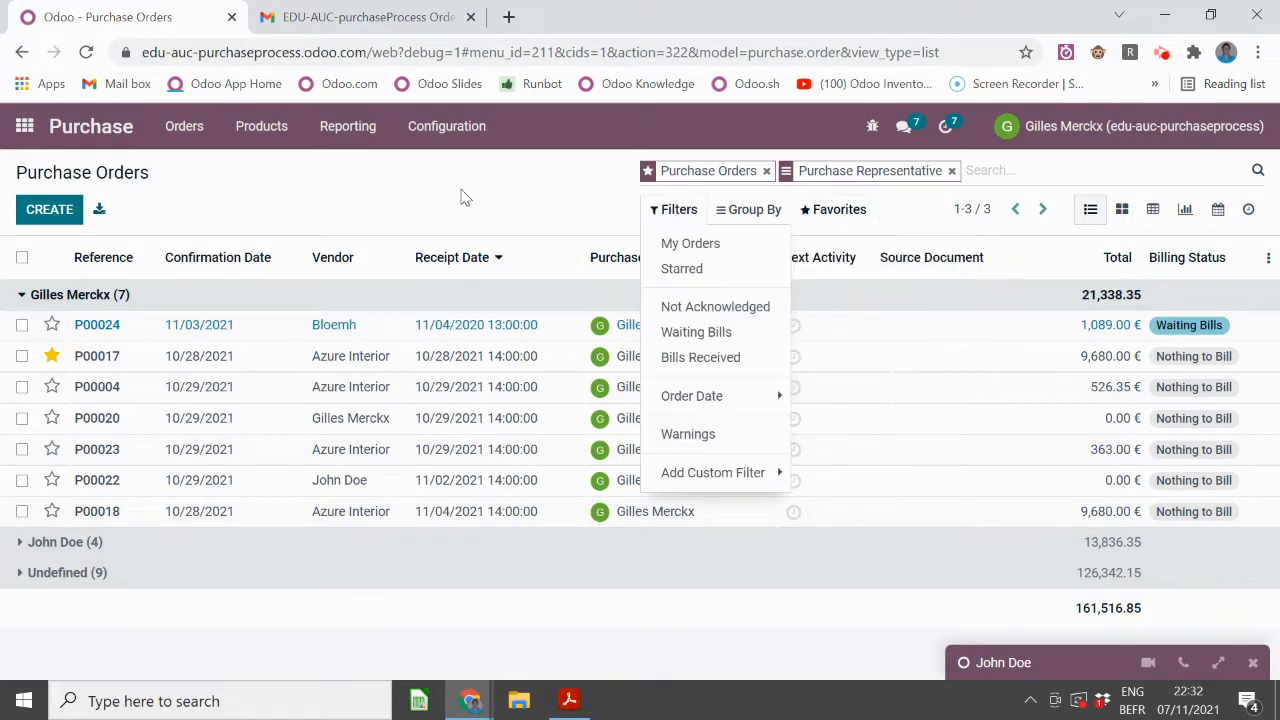
{"action": "left_click", "coordinate": [423, 207]}
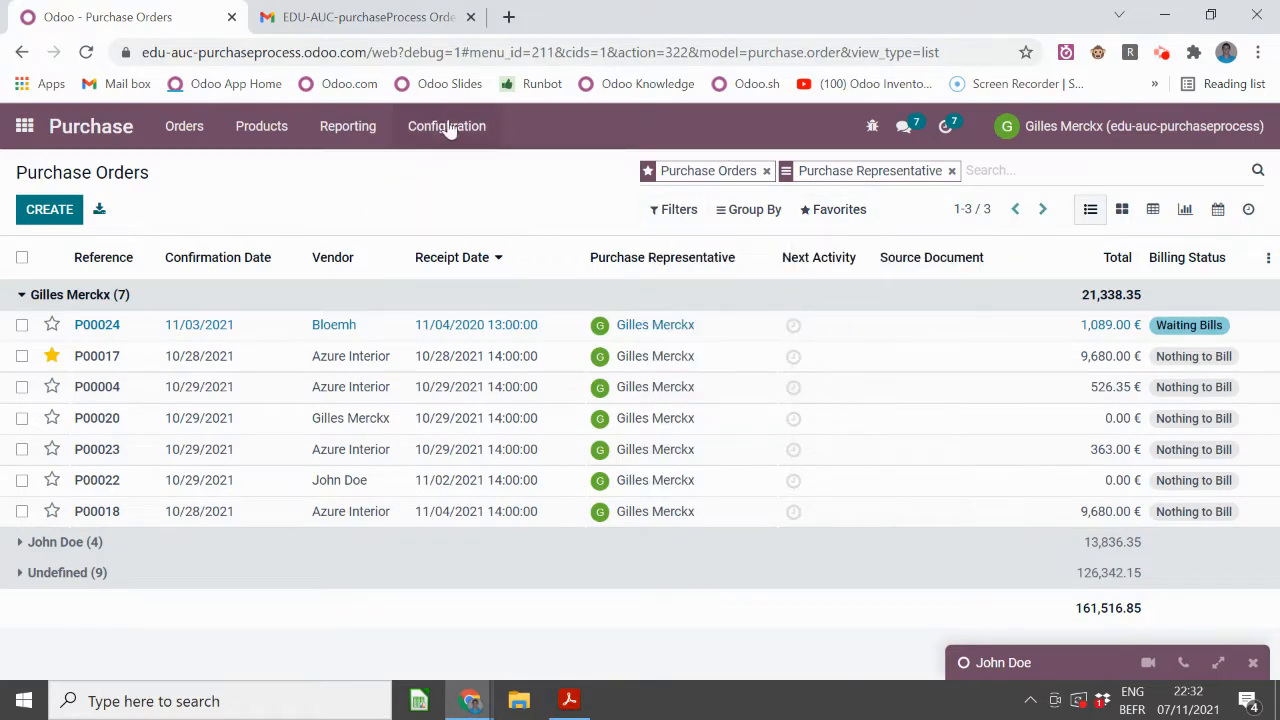
- From order P00024, open vendor Bloemh's record at its Sales & Purchase settings
{"action": "left_click", "coordinate": [263, 330]}
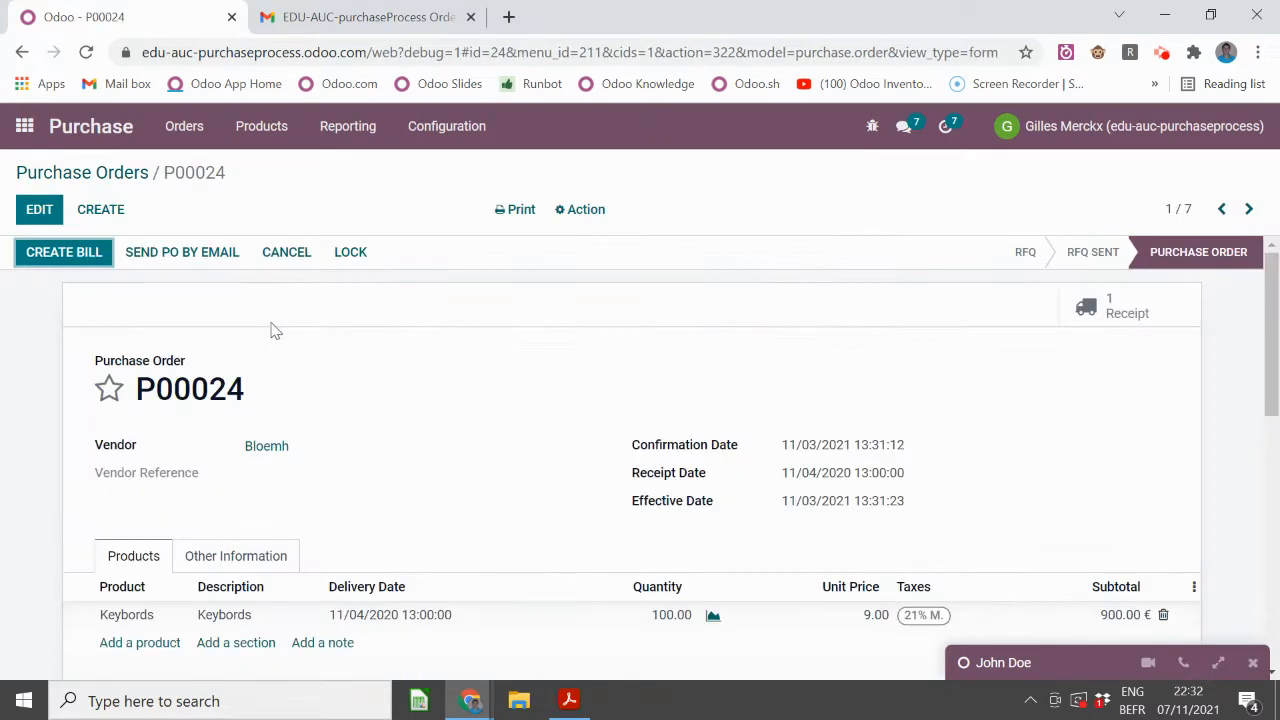
{"action": "left_click", "coordinate": [266, 448]}
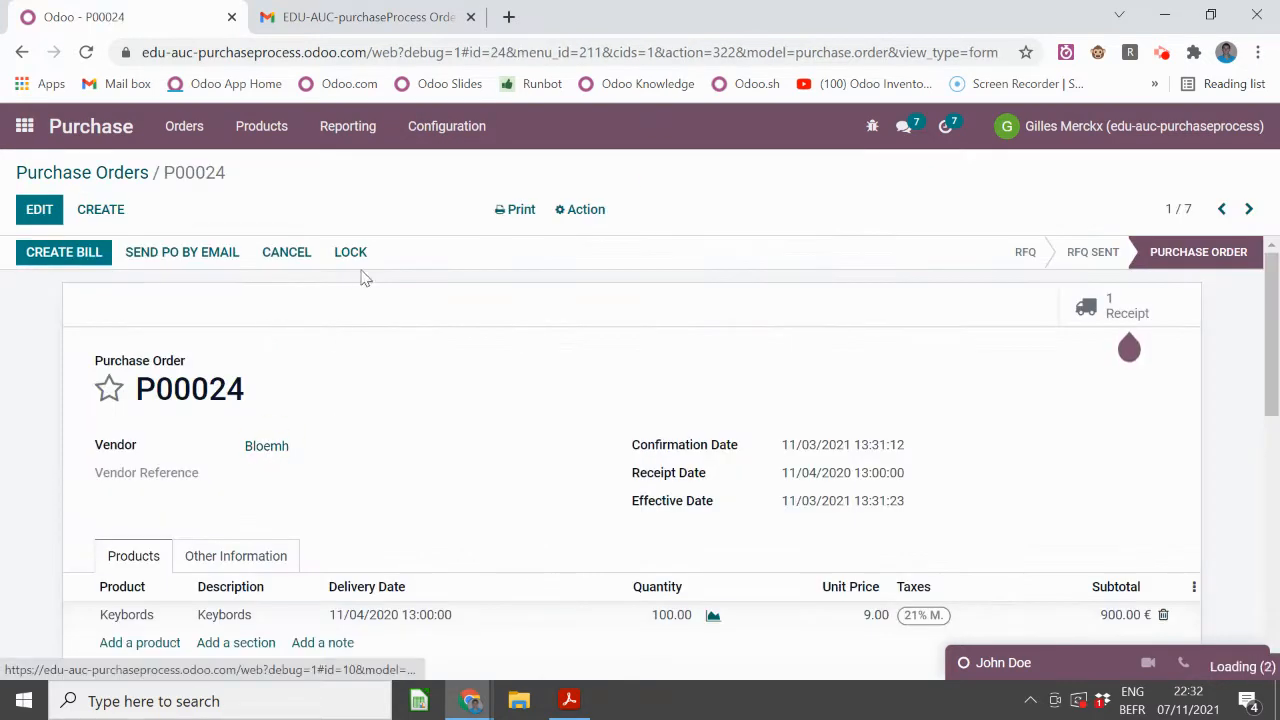
{"action": "scroll", "coordinate": [360, 280], "scroll_direction": "down", "scroll_amount": 2}
{"action": "left_click", "coordinate": [310, 487]}
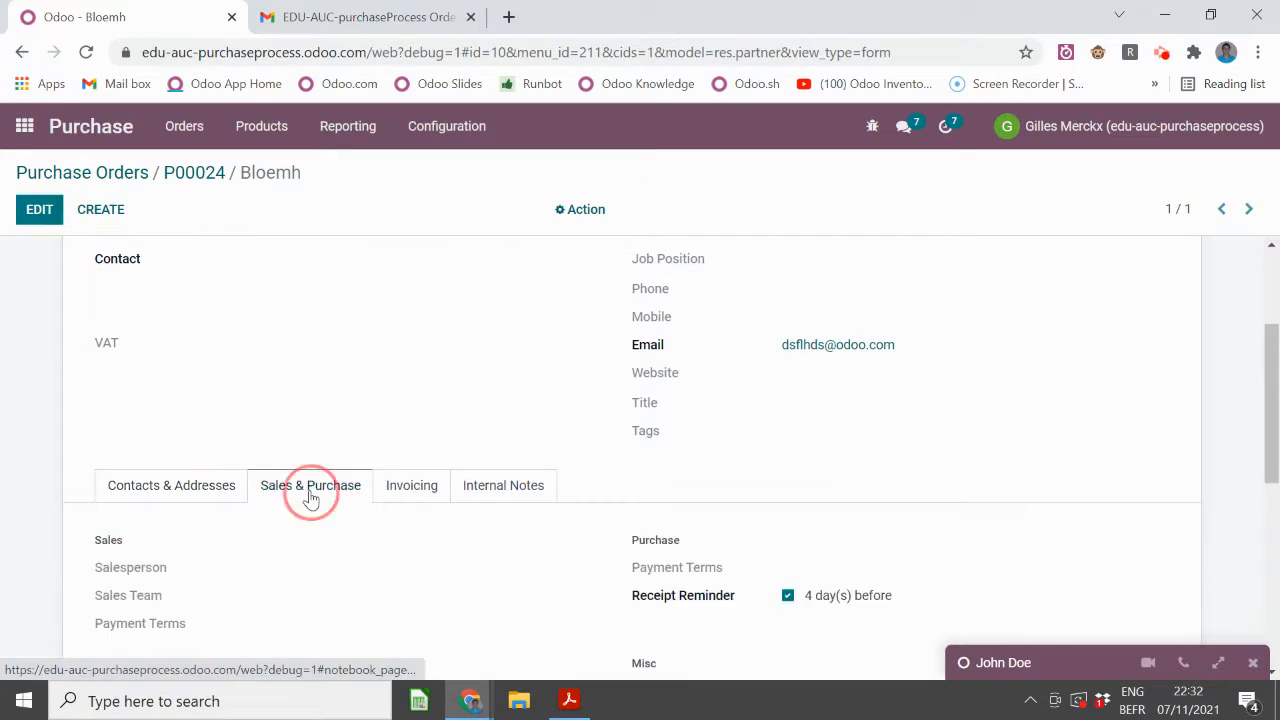
{"action": "scroll", "coordinate": [686, 497], "scroll_direction": "down", "scroll_amount": 1}
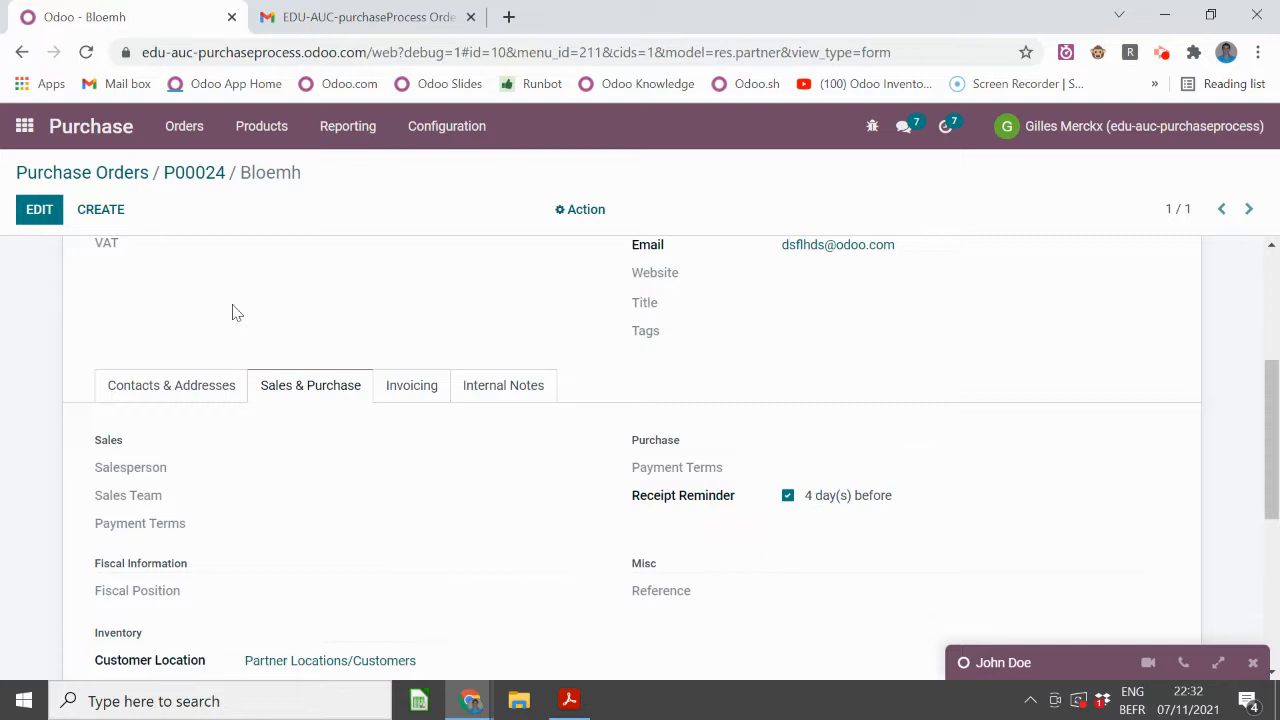
- Change Bloemh's Receipt Reminder to 5 days before and save the vendor
{"action": "left_click", "coordinate": [40, 209]}
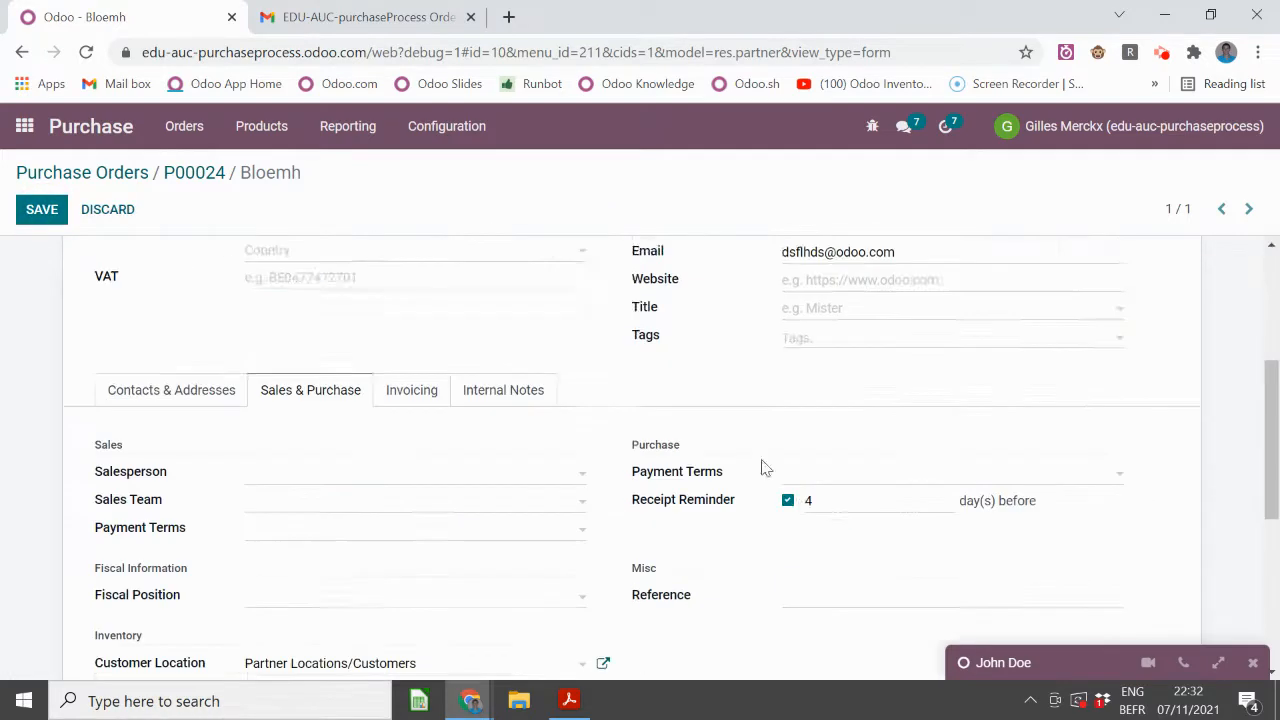
{"action": "scroll", "coordinate": [790, 420], "scroll_direction": "down", "scroll_amount": 1}
{"action": "double_click", "coordinate": [809, 400]}
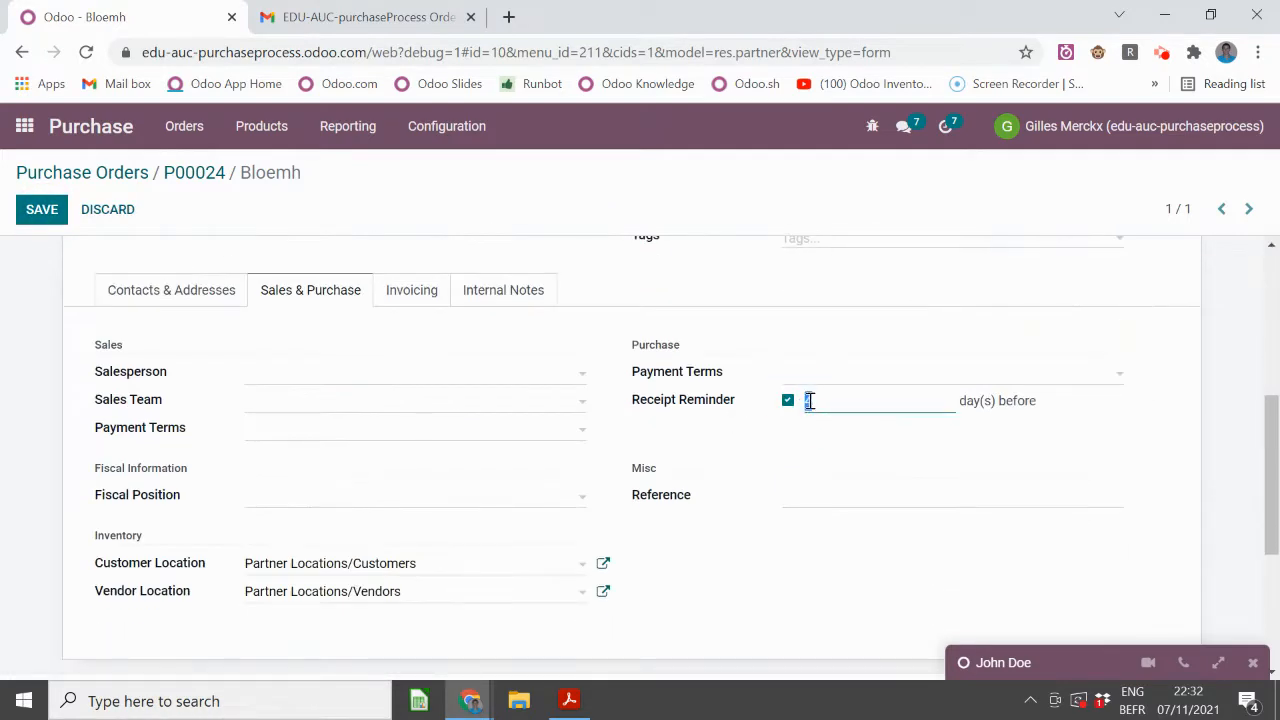
{"action": "type", "text": "5"}
{"action": "scroll", "coordinate": [200, 300], "scroll_direction": "up", "scroll_amount": 1}
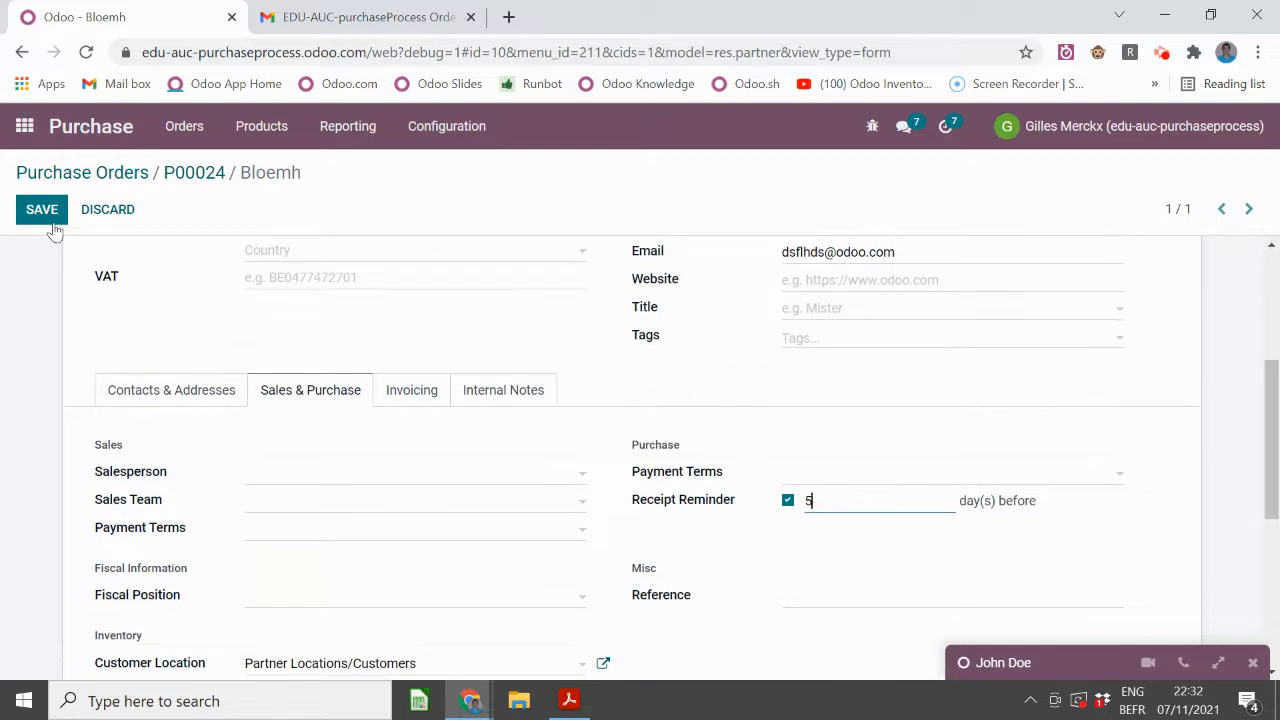
{"action": "left_click", "coordinate": [42, 211]}
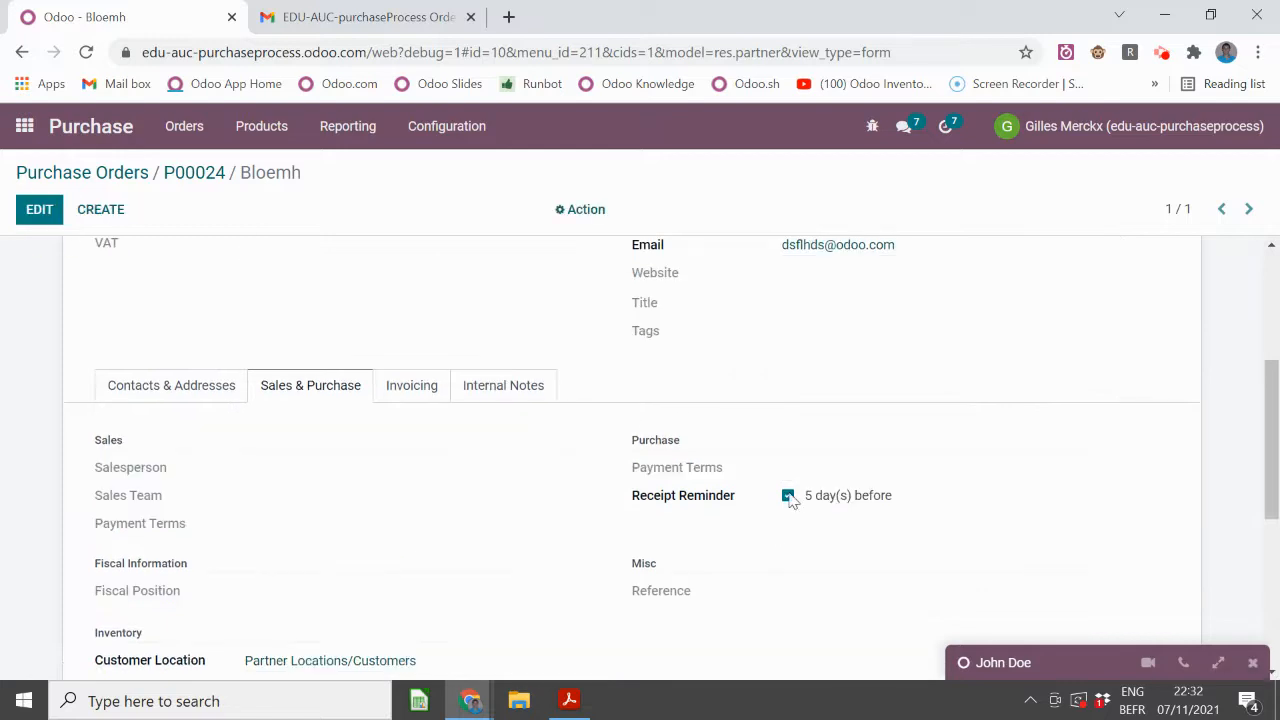
{"action": "scroll", "coordinate": [771, 495], "scroll_direction": "up", "scroll_amount": 1}
{"action": "scroll", "coordinate": [773, 498], "scroll_direction": "down", "scroll_amount": 1}
{"action": "mouse_move", "coordinate": [717, 504]}
- Reopen P00024, review its Other Information tab and receipt, then return to the grouped orders list
{"action": "left_click", "coordinate": [37, 176]}
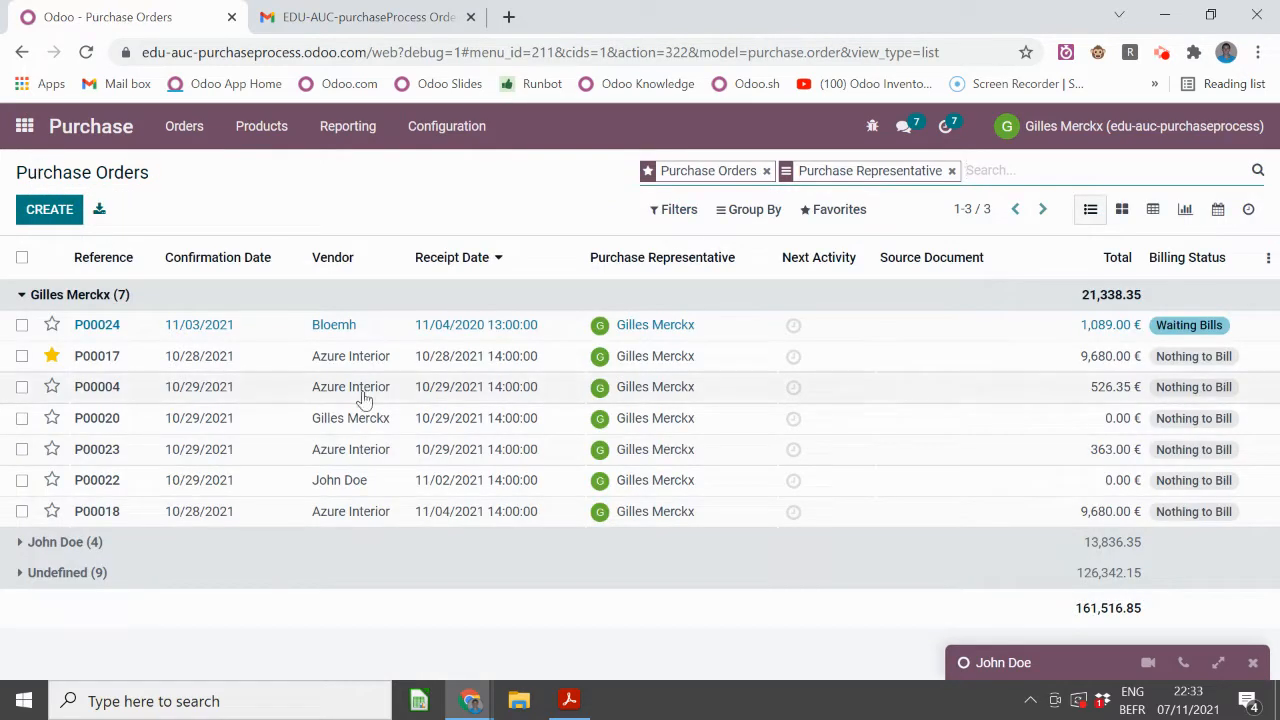
{"action": "left_click", "coordinate": [367, 338]}
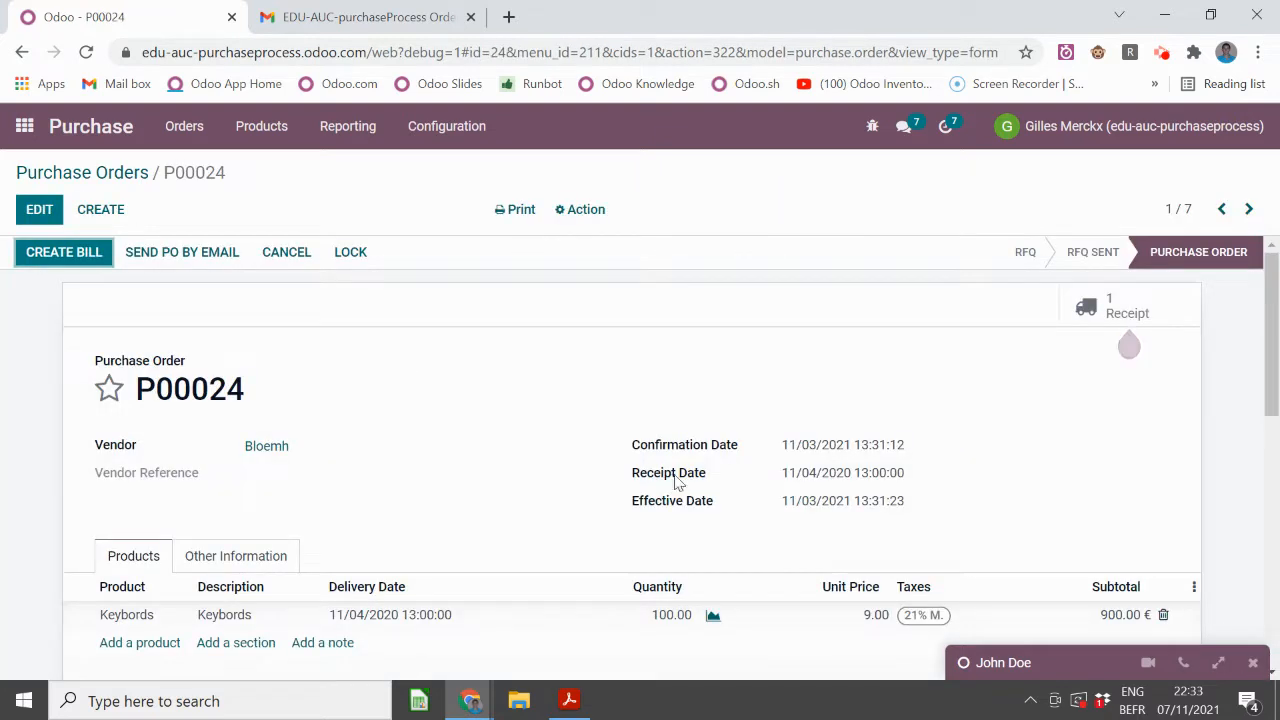
{"action": "left_click", "coordinate": [231, 555]}
{"action": "left_click", "coordinate": [118, 554]}
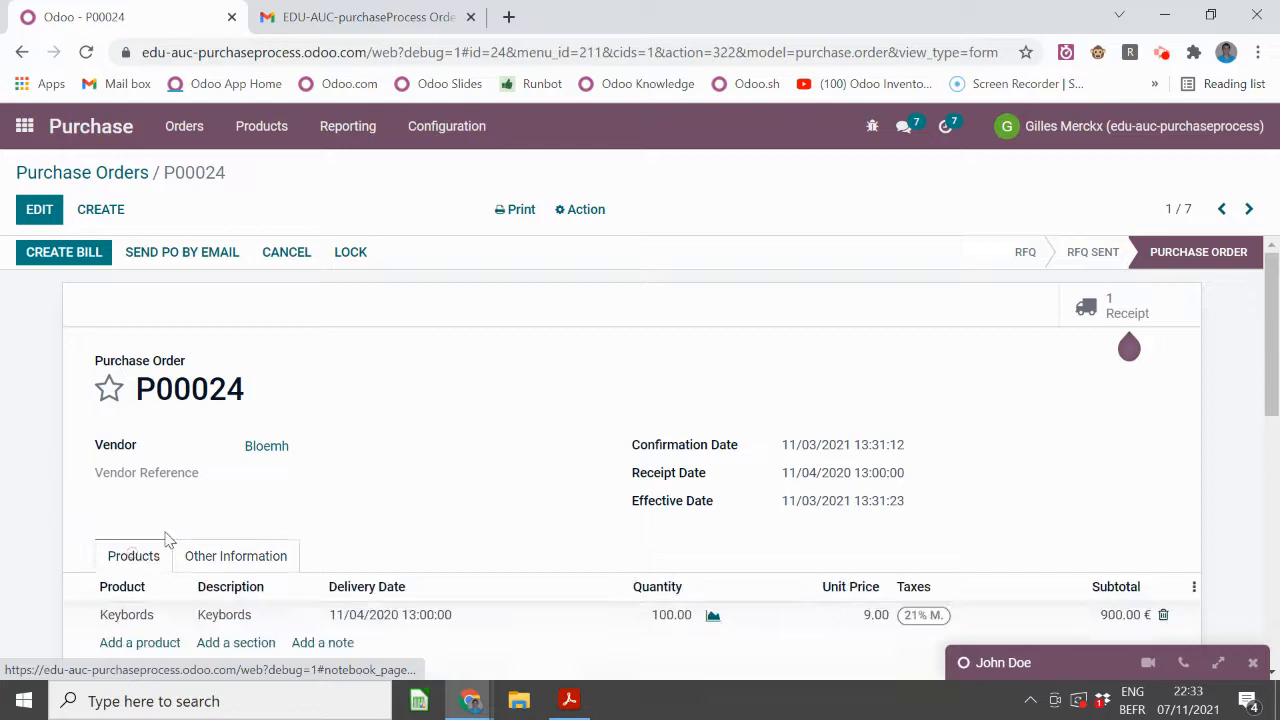
{"action": "scroll", "coordinate": [314, 460], "scroll_direction": "down", "scroll_amount": 5}
{"action": "scroll", "coordinate": [314, 460], "scroll_direction": "down", "scroll_amount": 2}
{"action": "scroll", "coordinate": [314, 460], "scroll_direction": "up", "scroll_amount": 10}
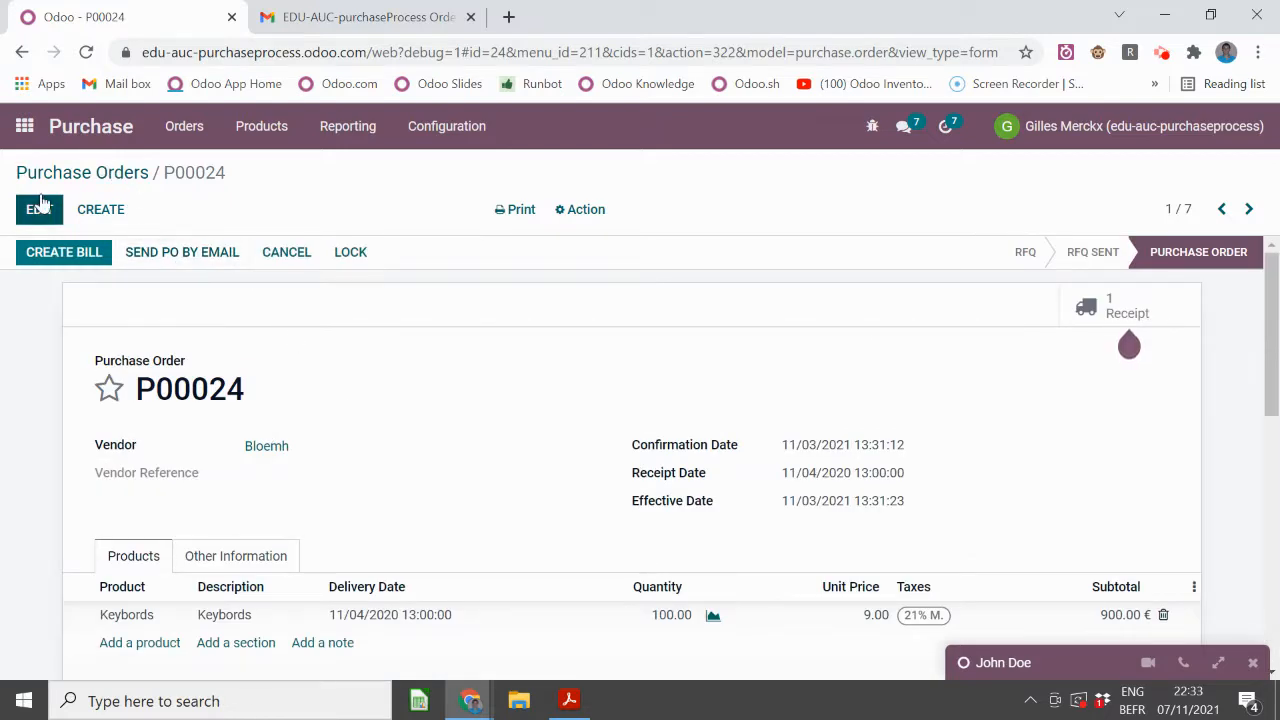
{"action": "left_click", "coordinate": [1165, 310]}
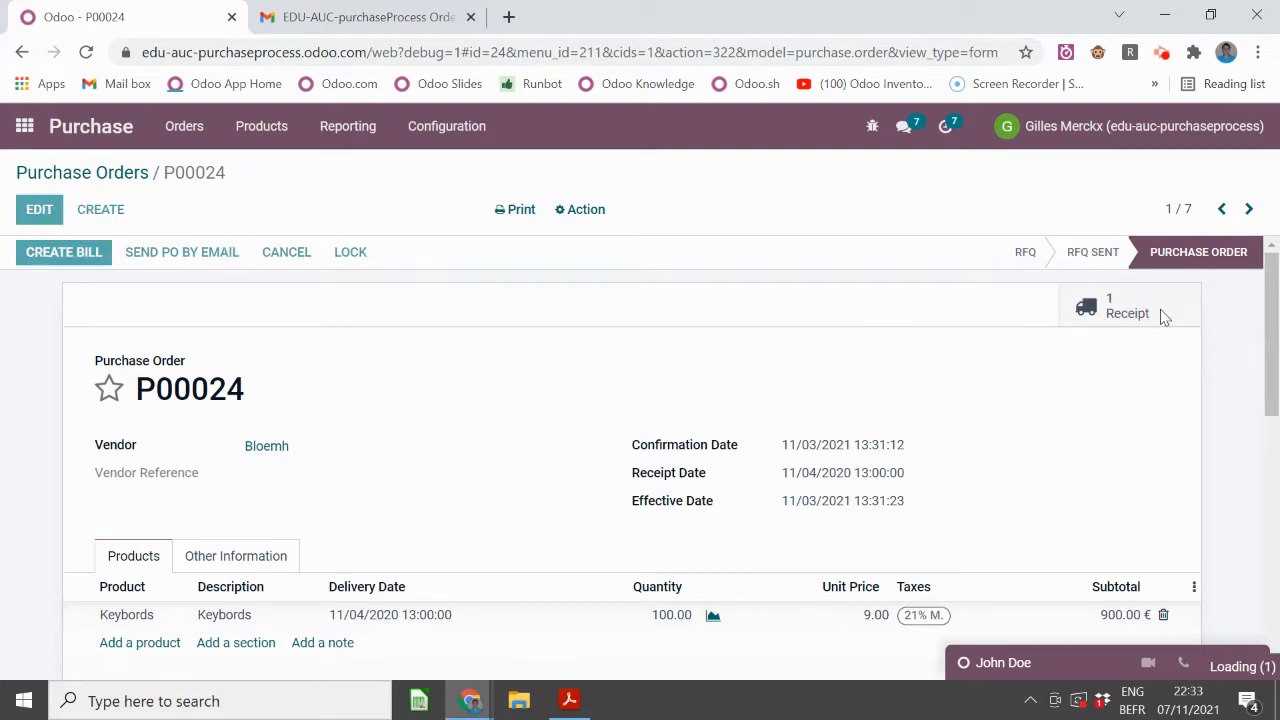
{"action": "left_click", "coordinate": [36, 174]}
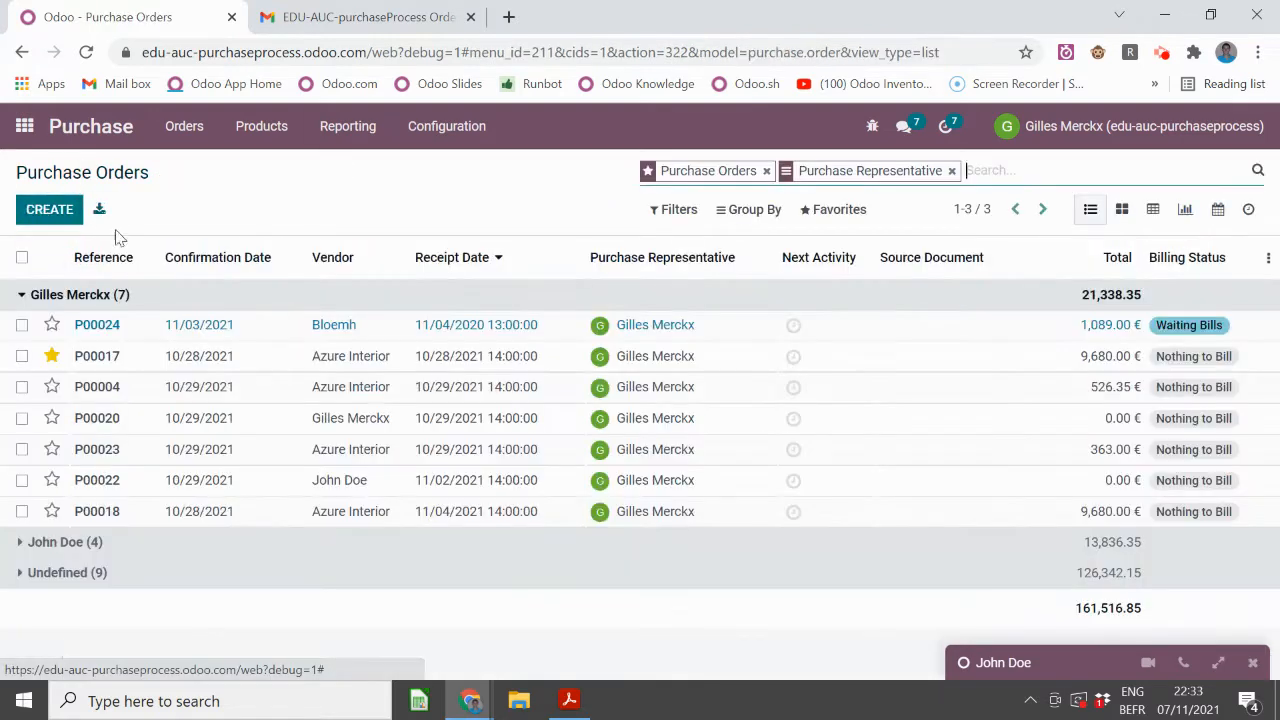
- Start a new quotation for vendor Bloemh and set its receipt date
{"action": "left_click", "coordinate": [38, 200]}
{"action": "left_click", "coordinate": [358, 406]}
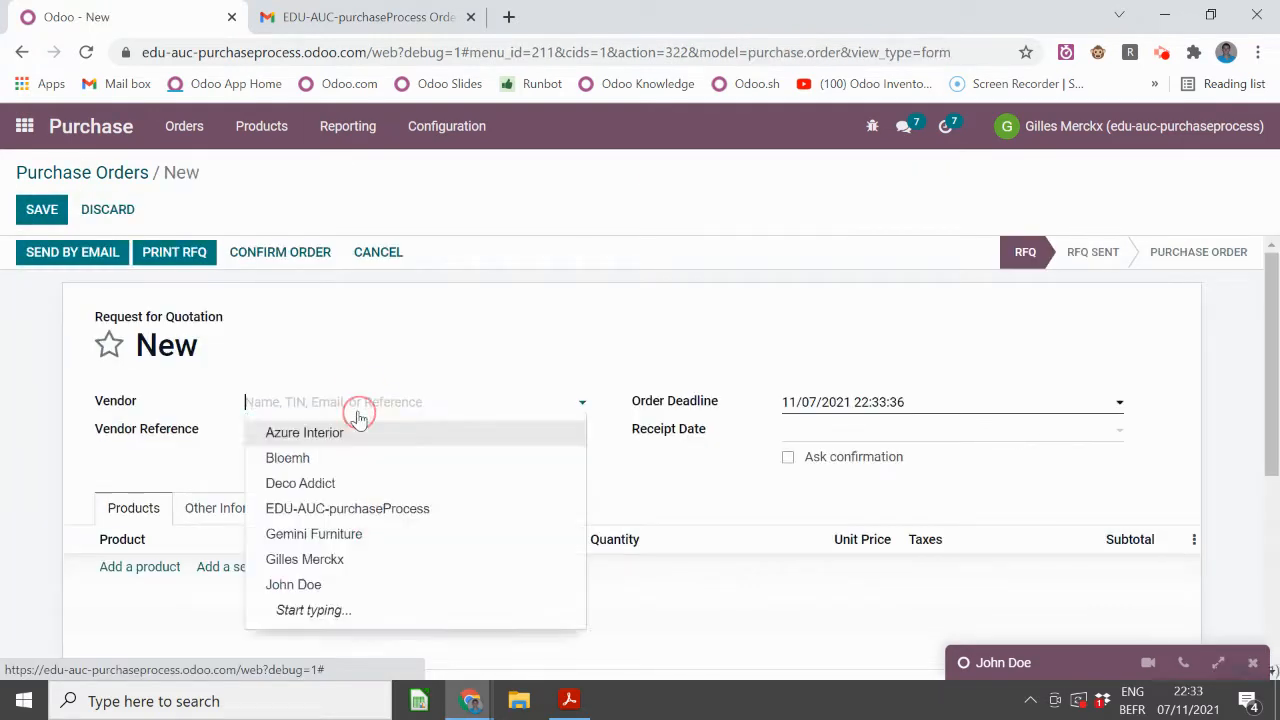
{"action": "type", "text": "vb"}
{"action": "key", "text": "BackSpace"}
{"action": "key", "text": "BackSpace"}
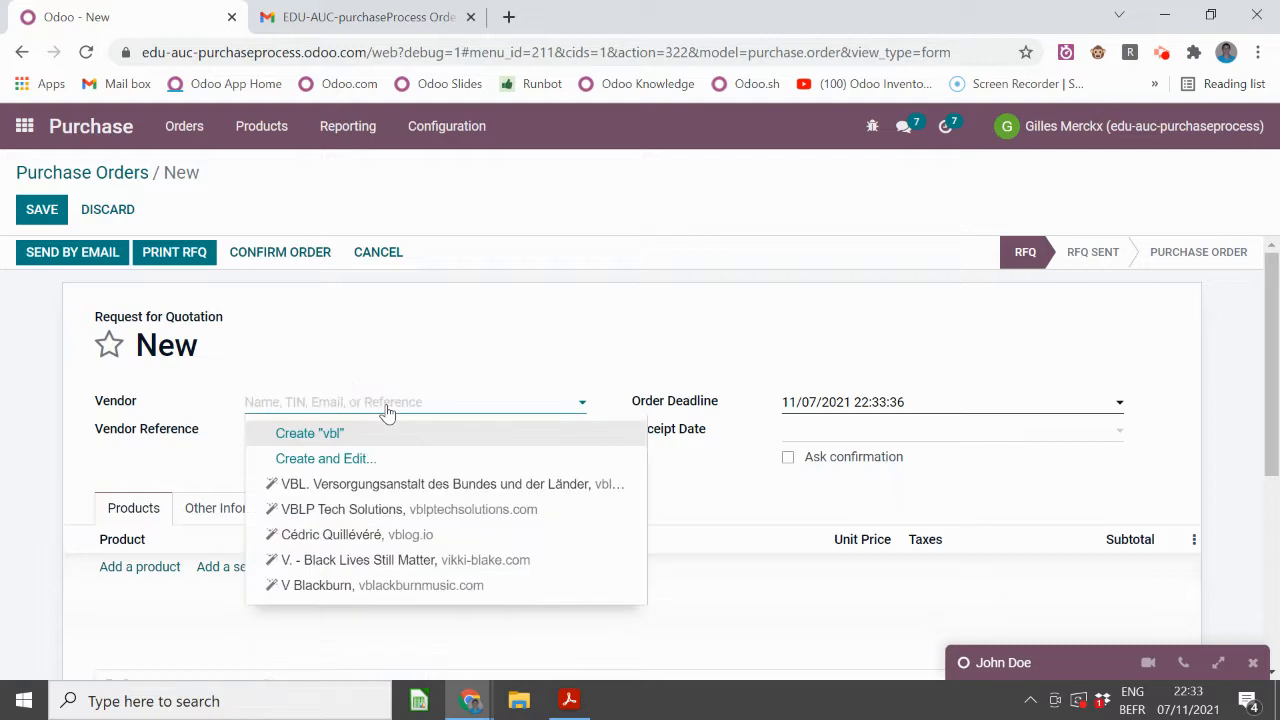
{"action": "type", "text": "blo"}
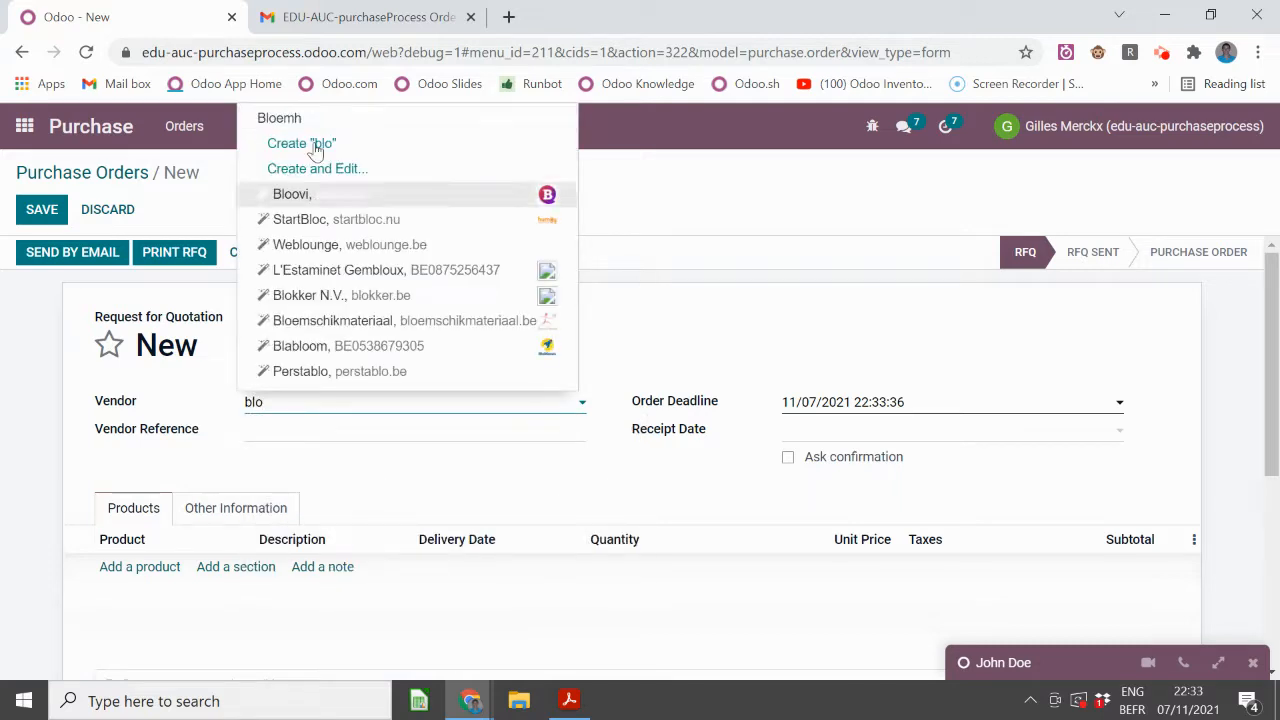
{"action": "left_click", "coordinate": [313, 120]}
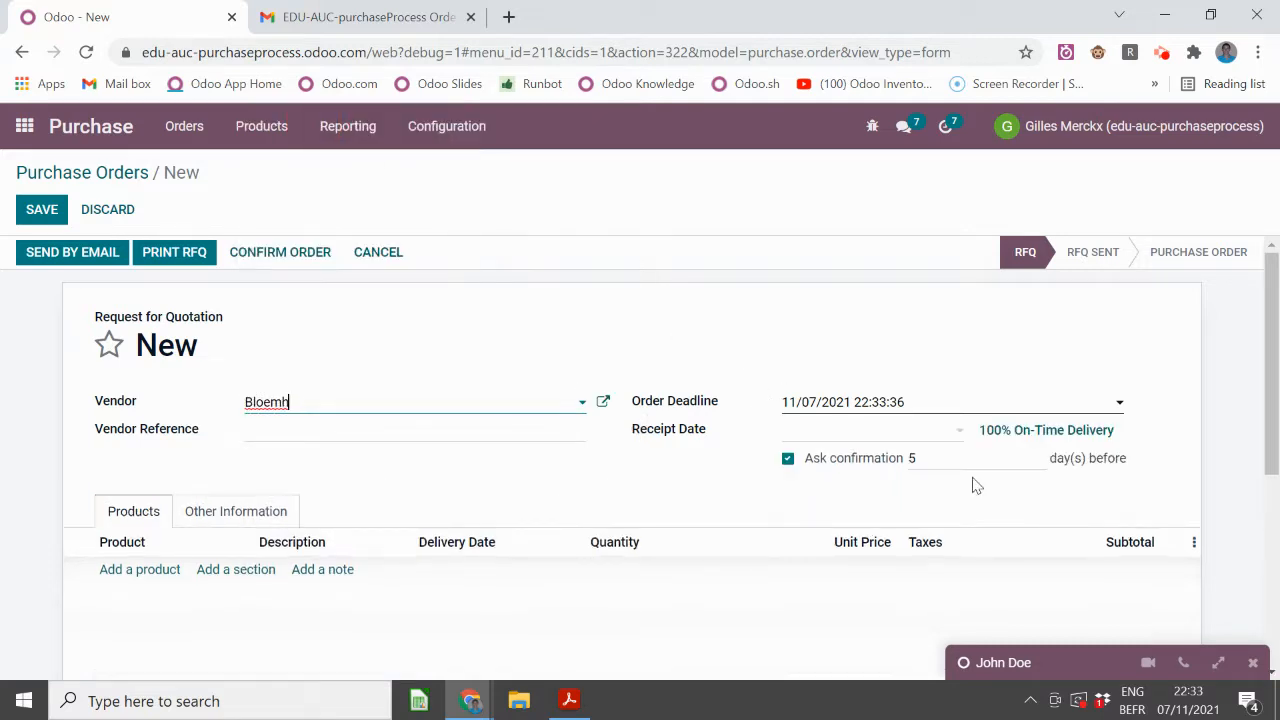
{"action": "left_click", "coordinate": [826, 431]}
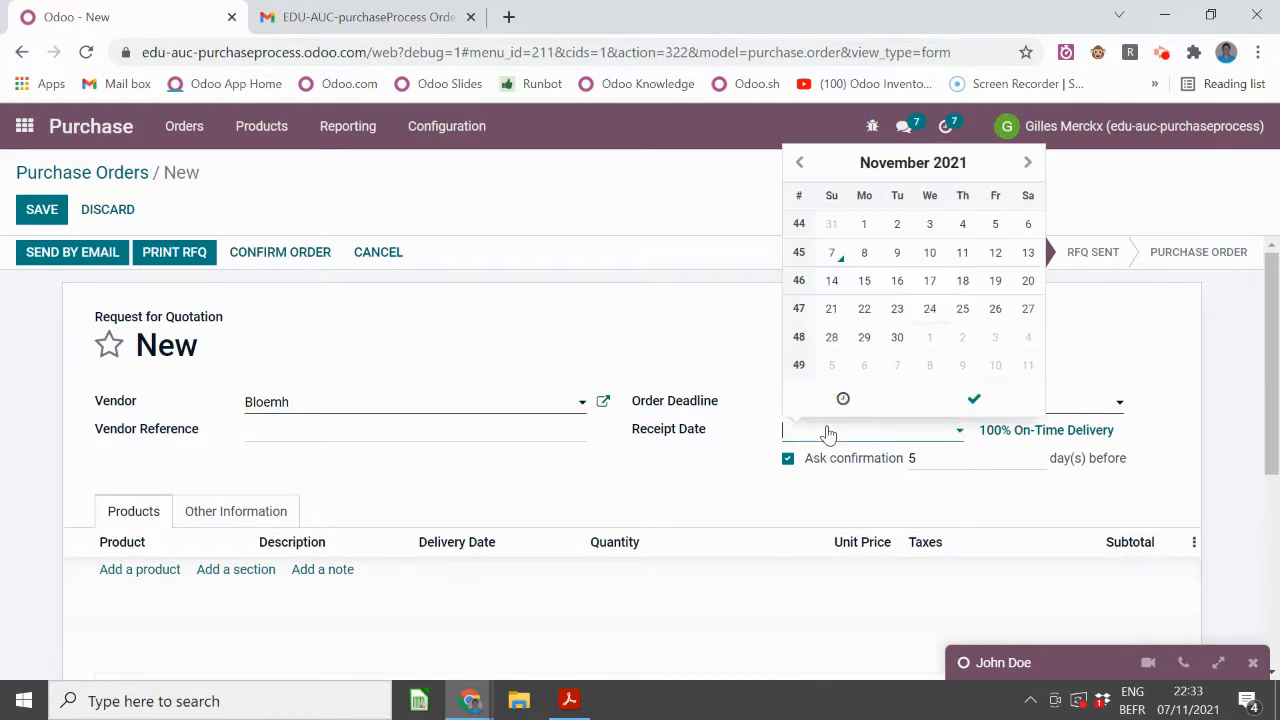
{"action": "left_click", "coordinate": [899, 309]}
{"action": "left_click", "coordinate": [974, 399]}
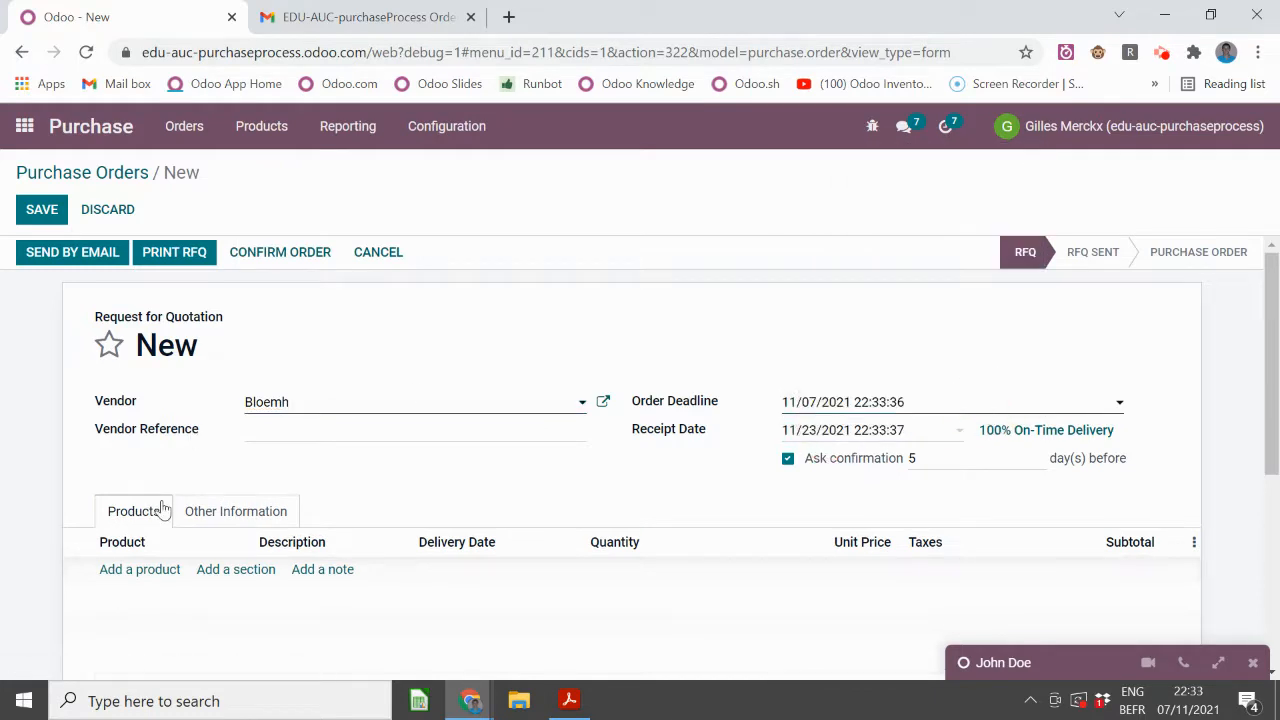
- Add one Calculator at 7.00 € and confirm the quotation as purchase order P00045
{"action": "left_click", "coordinate": [149, 569]}
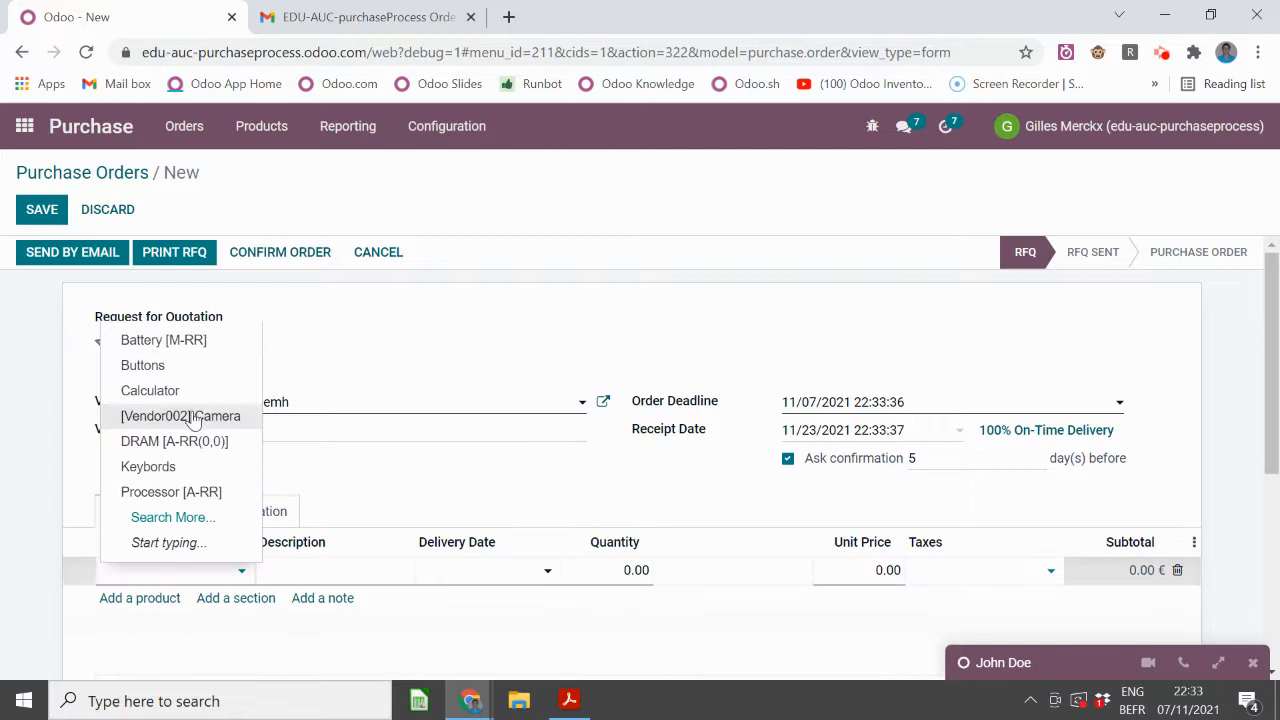
{"action": "left_click", "coordinate": [150, 390]}
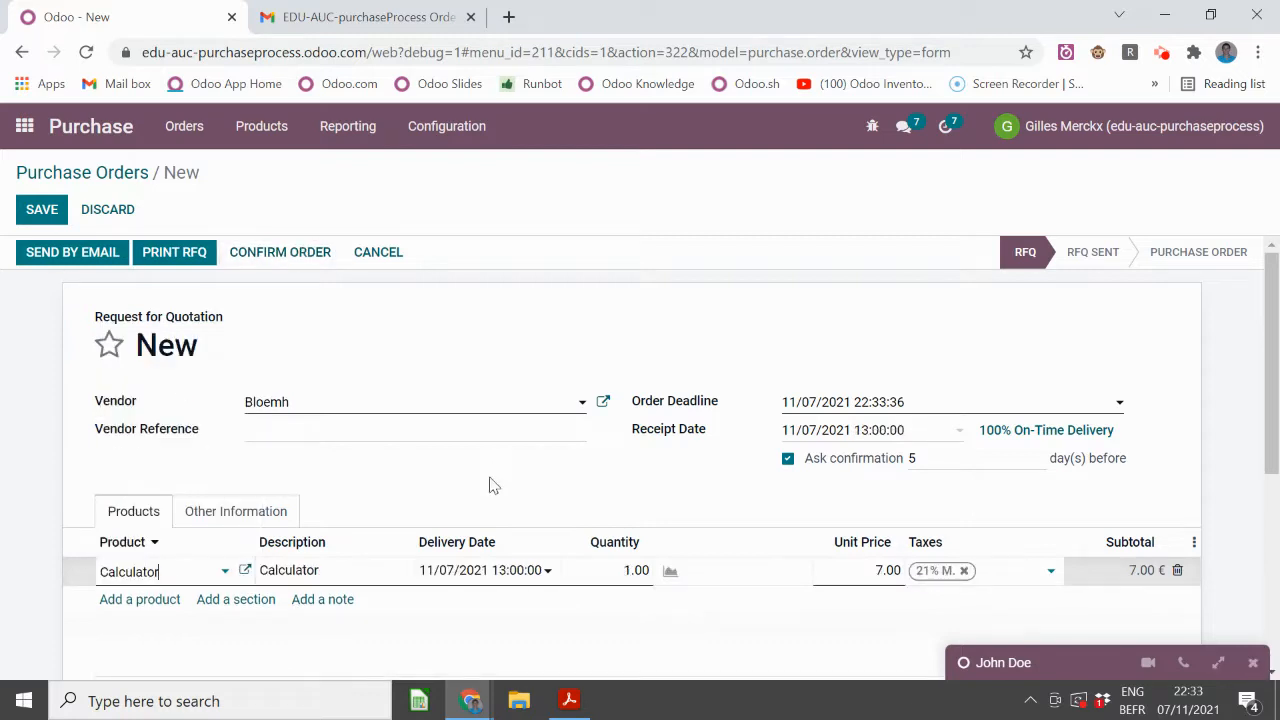
{"action": "left_click", "coordinate": [296, 258]}
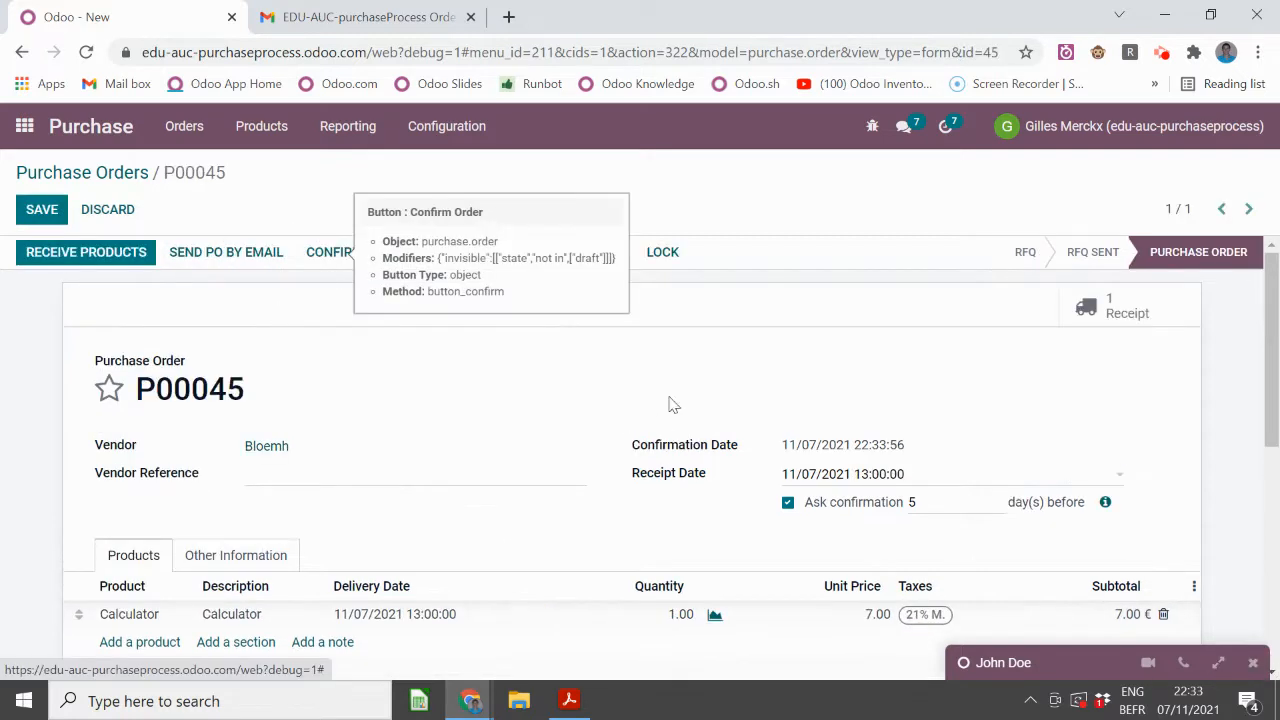
{"action": "scroll", "coordinate": [710, 415], "scroll_direction": "down", "scroll_amount": 1}
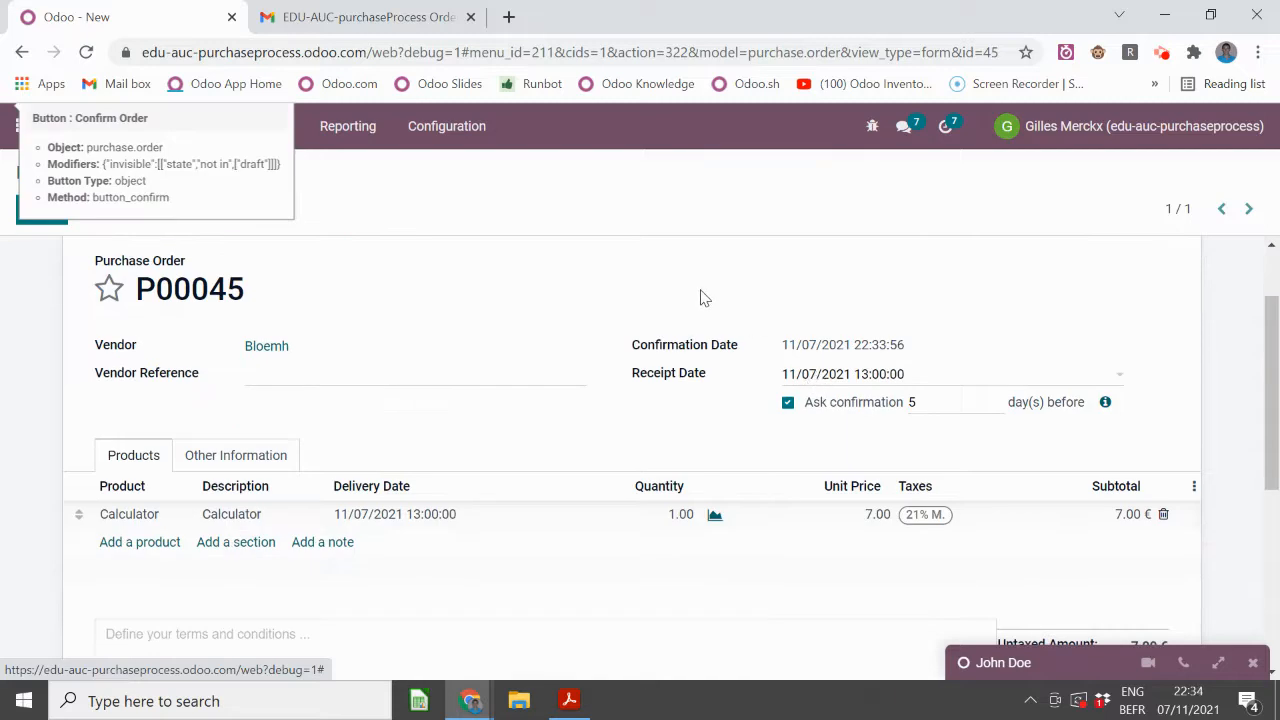
- Change P00045's receipt date to November 26, 2021 and save the order
{"action": "left_click", "coordinate": [840, 376]}
{"action": "left_click", "coordinate": [995, 553]}
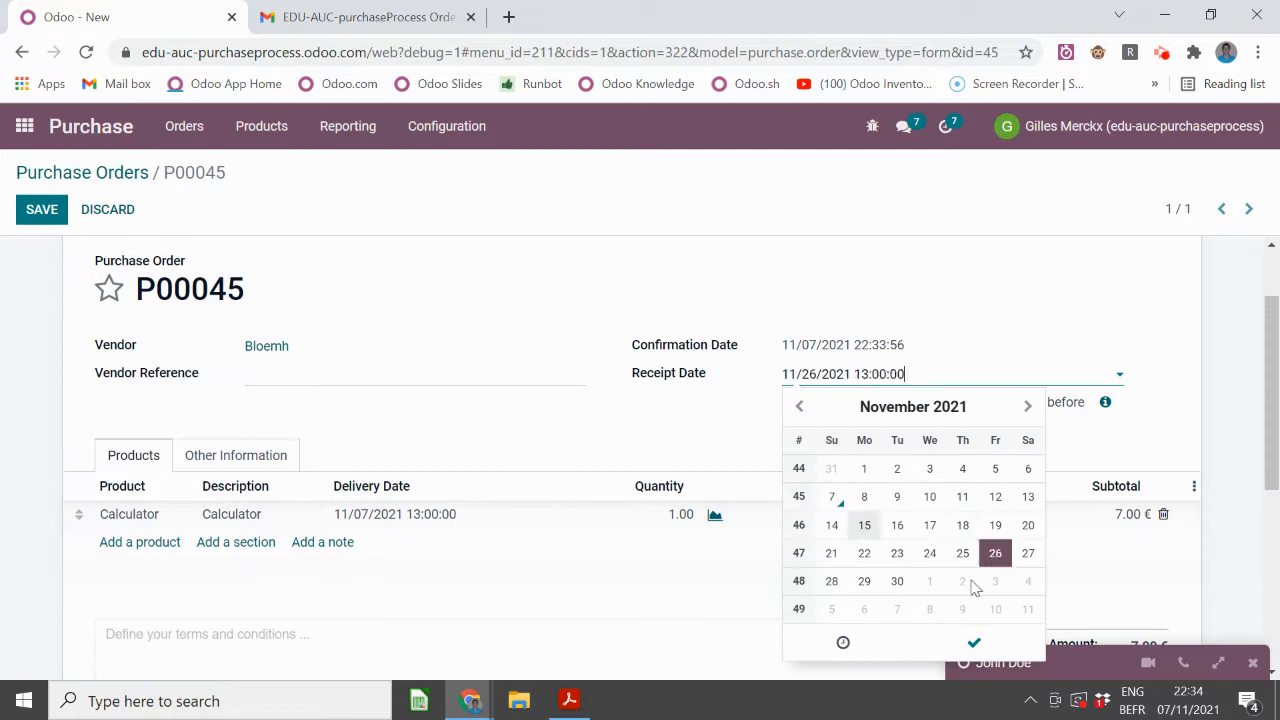
{"action": "left_click", "coordinate": [974, 642]}
{"action": "key", "text": "alt+s"}
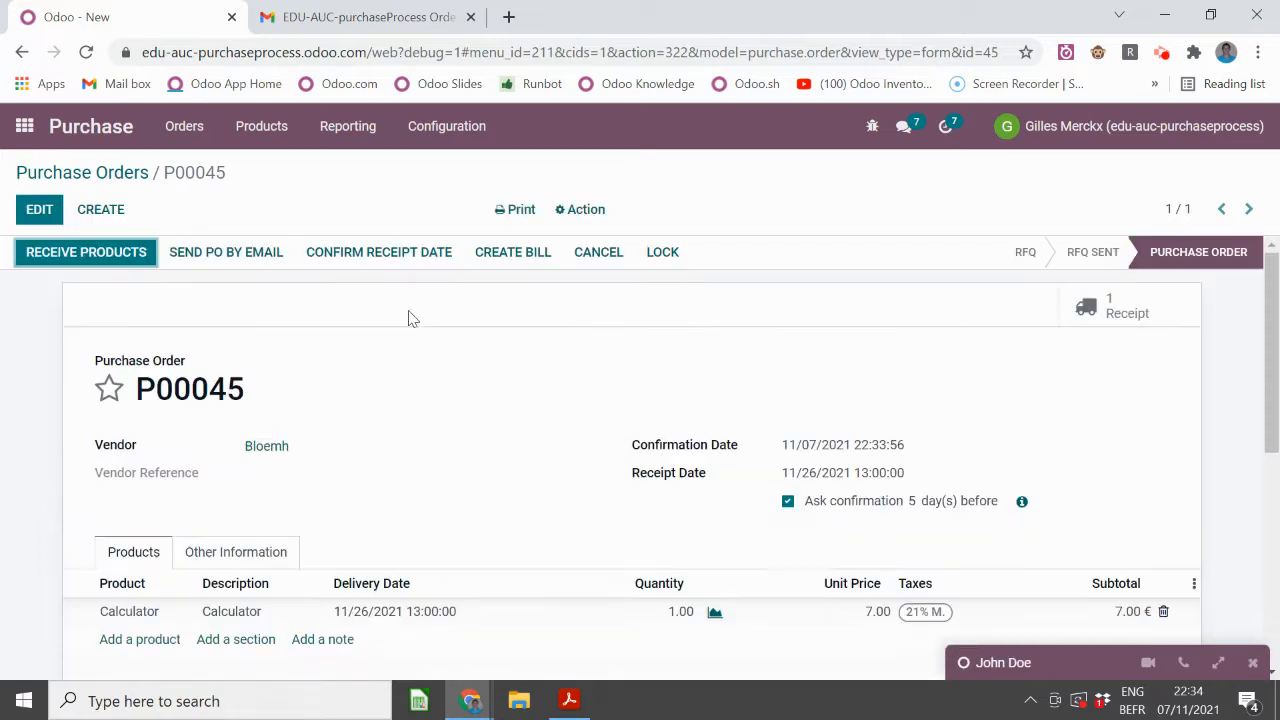
{"action": "scroll", "coordinate": [750, 460], "scroll_direction": "down", "scroll_amount": 10}
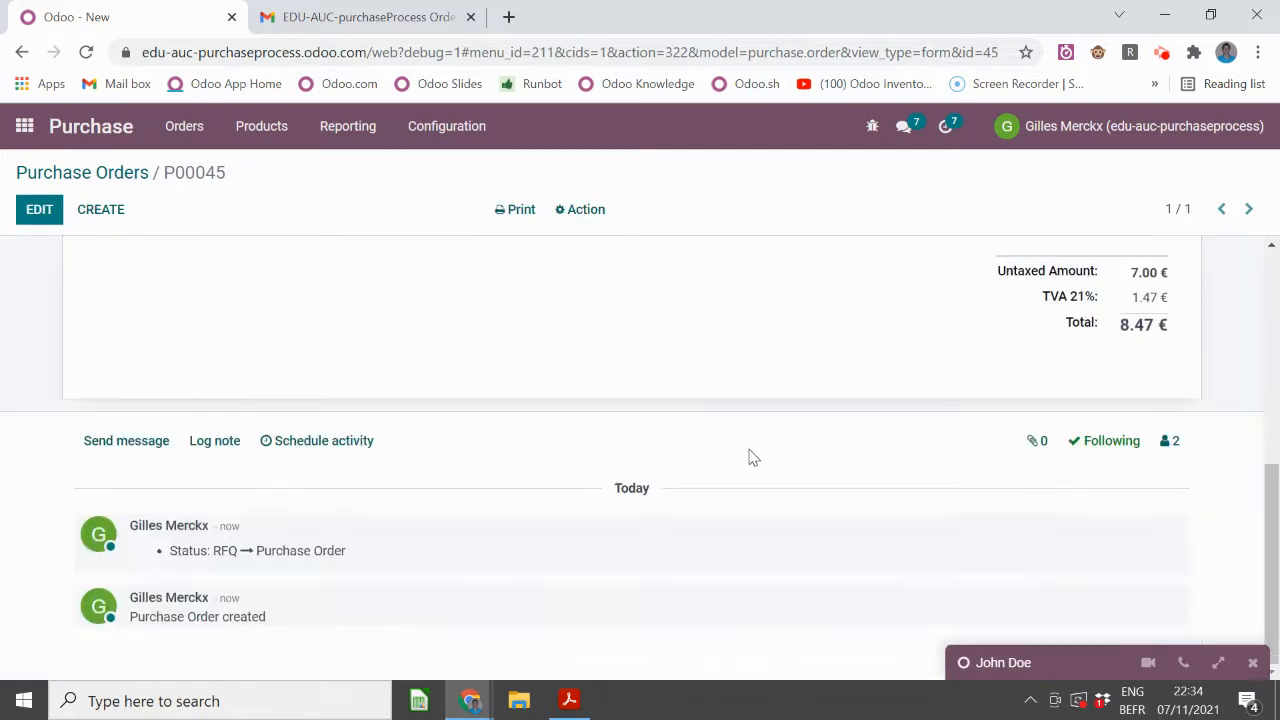
{"action": "scroll", "coordinate": [748, 458], "scroll_direction": "up", "scroll_amount": 10}
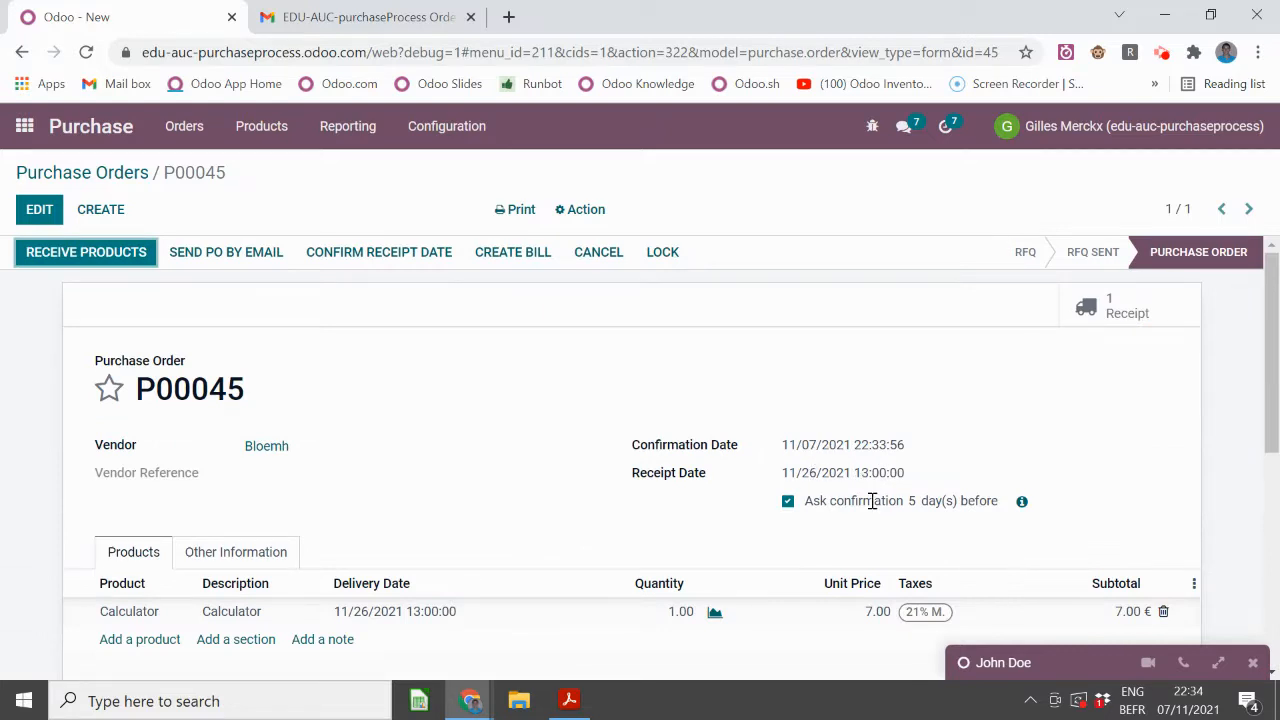
{"action": "mouse_move", "coordinate": [872, 501]}
- Send Bloemh the P00045 delivery reminder email, check the chatter, then switch to Gmail
{"action": "left_click", "coordinate": [580, 209]}
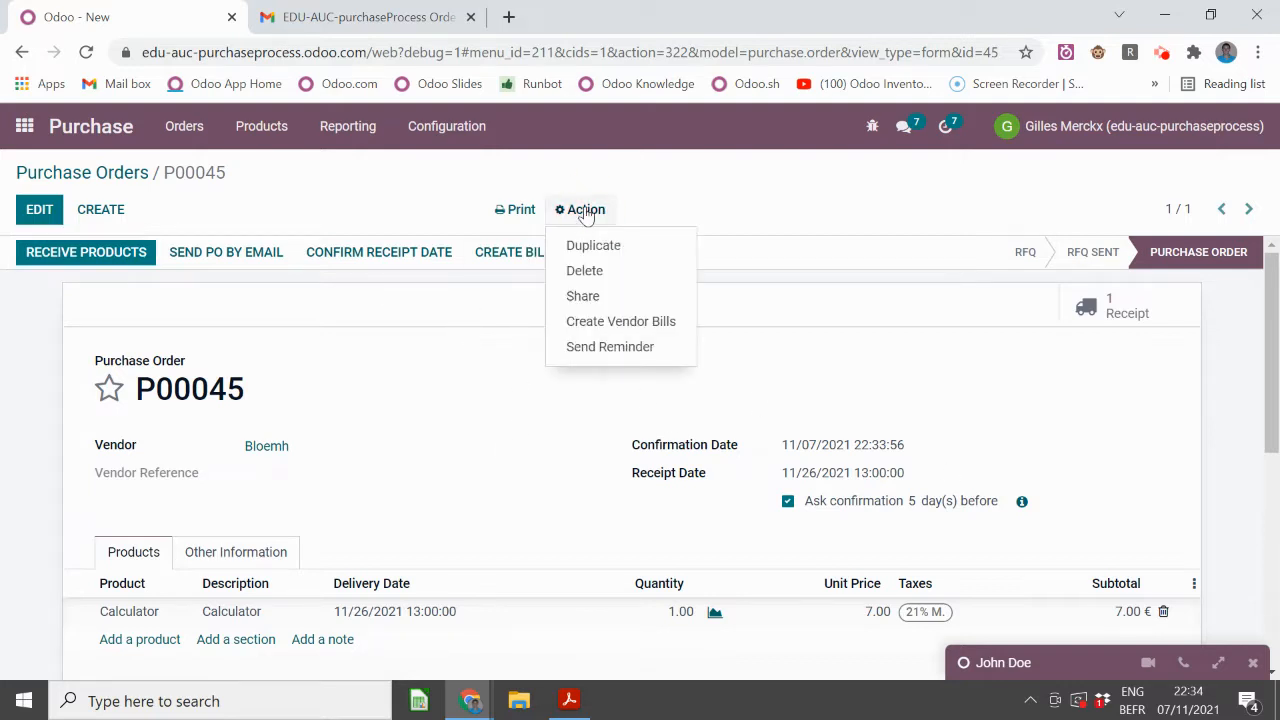
{"action": "left_click", "coordinate": [629, 347]}
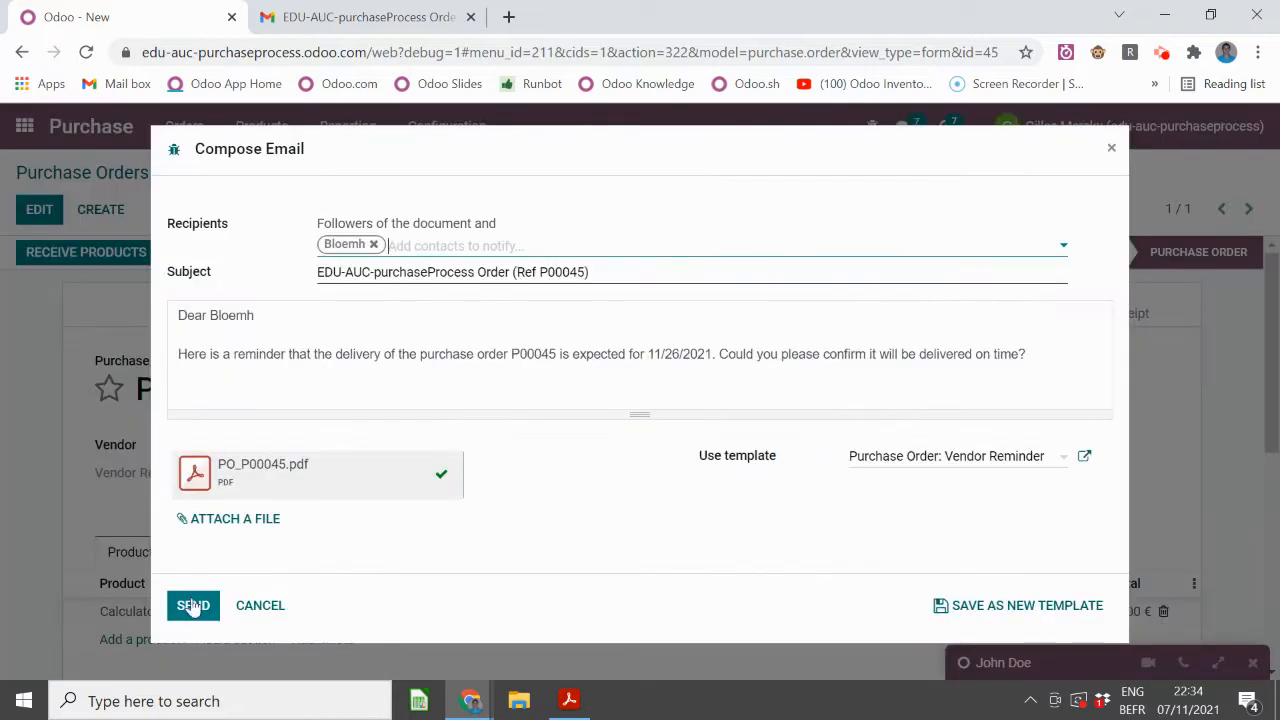
{"action": "left_click", "coordinate": [193, 607]}
{"action": "scroll", "coordinate": [410, 390], "scroll_direction": "down", "scroll_amount": 2}
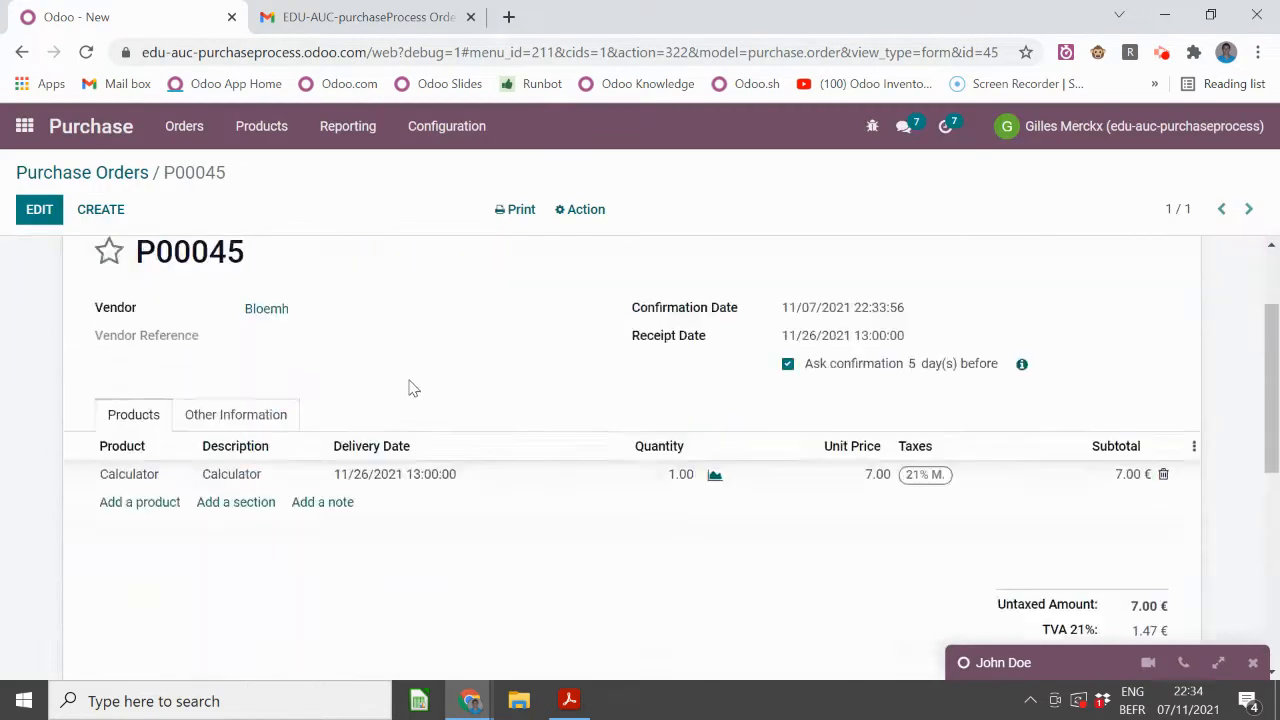
{"action": "scroll", "coordinate": [413, 388], "scroll_direction": "down", "scroll_amount": 5}
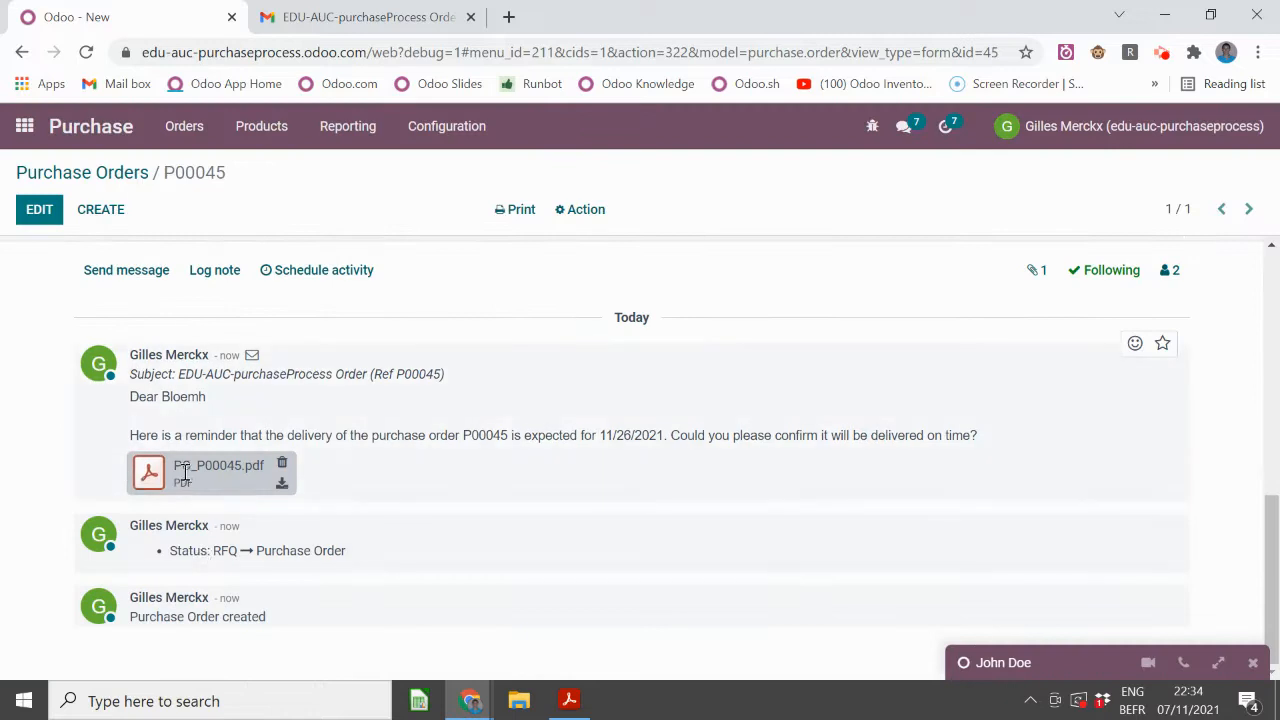
{"action": "left_click", "coordinate": [356, 17]}
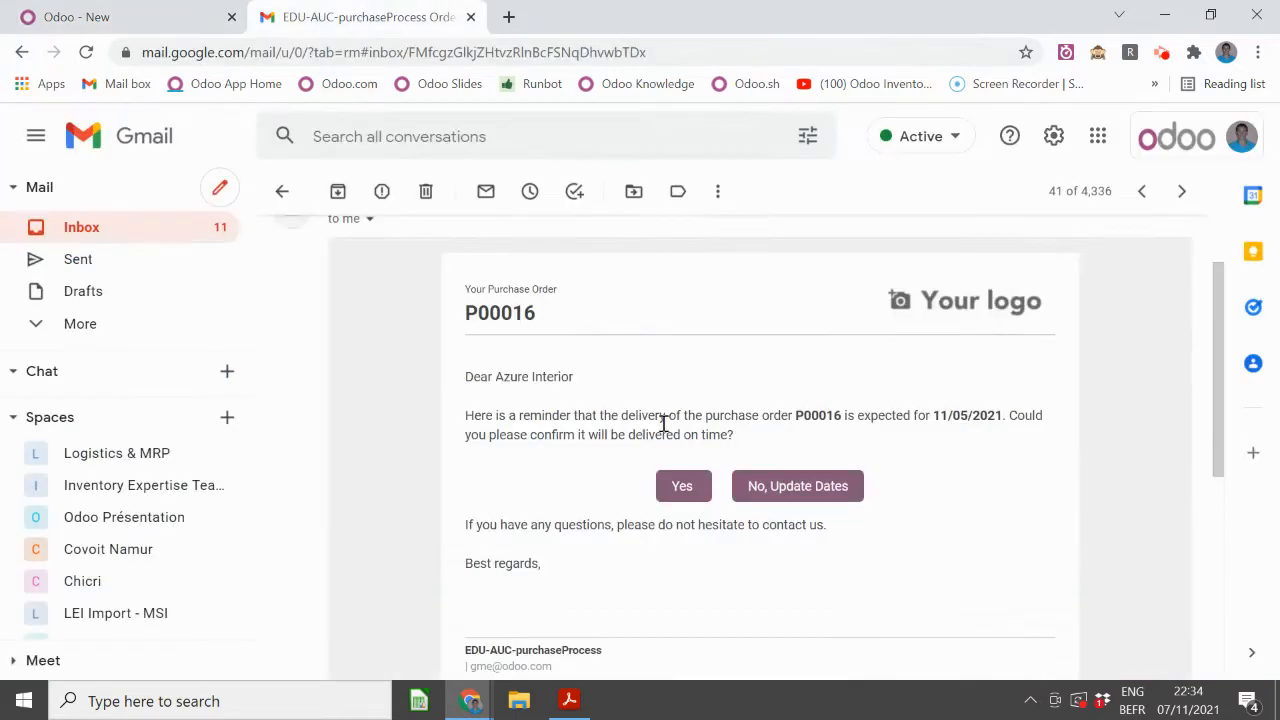
{"action": "scroll", "coordinate": [792, 335], "scroll_direction": "up", "scroll_amount": 1}
{"action": "scroll", "coordinate": [800, 347], "scroll_direction": "down", "scroll_amount": 1}
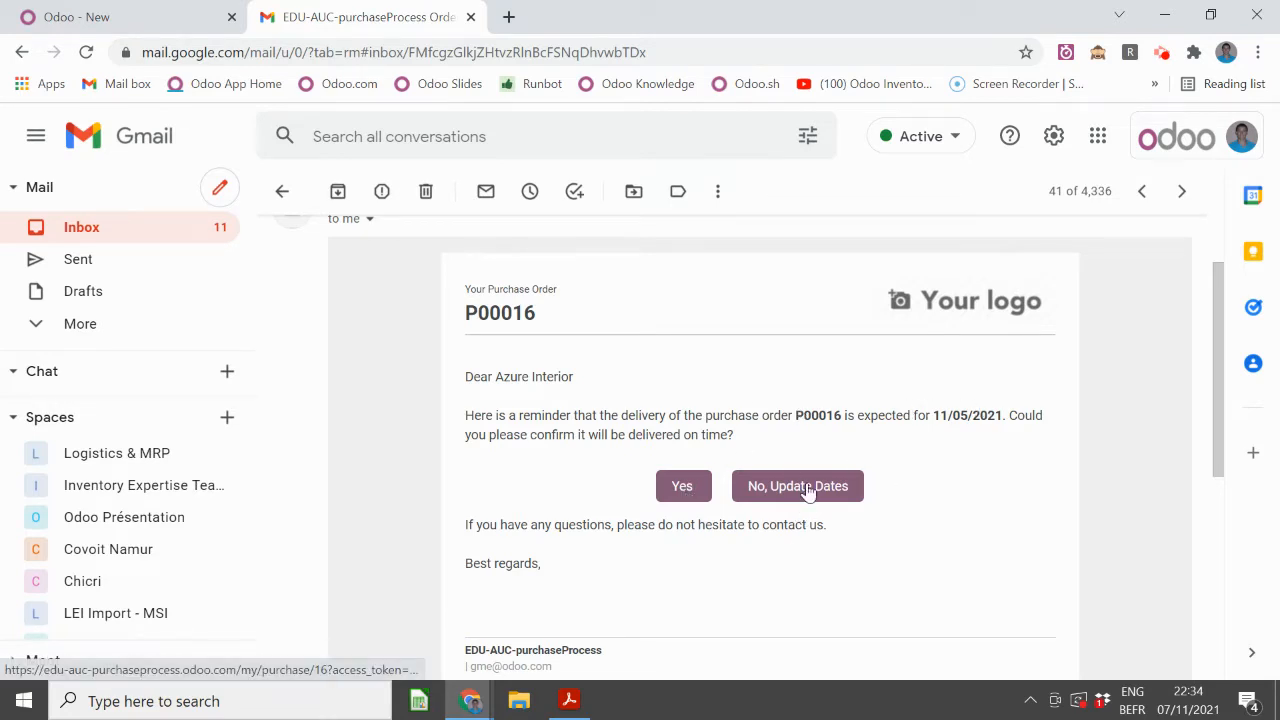
- Return to Odoo's Purchase Orders list and open order P00017
{"action": "left_click", "coordinate": [143, 22]}
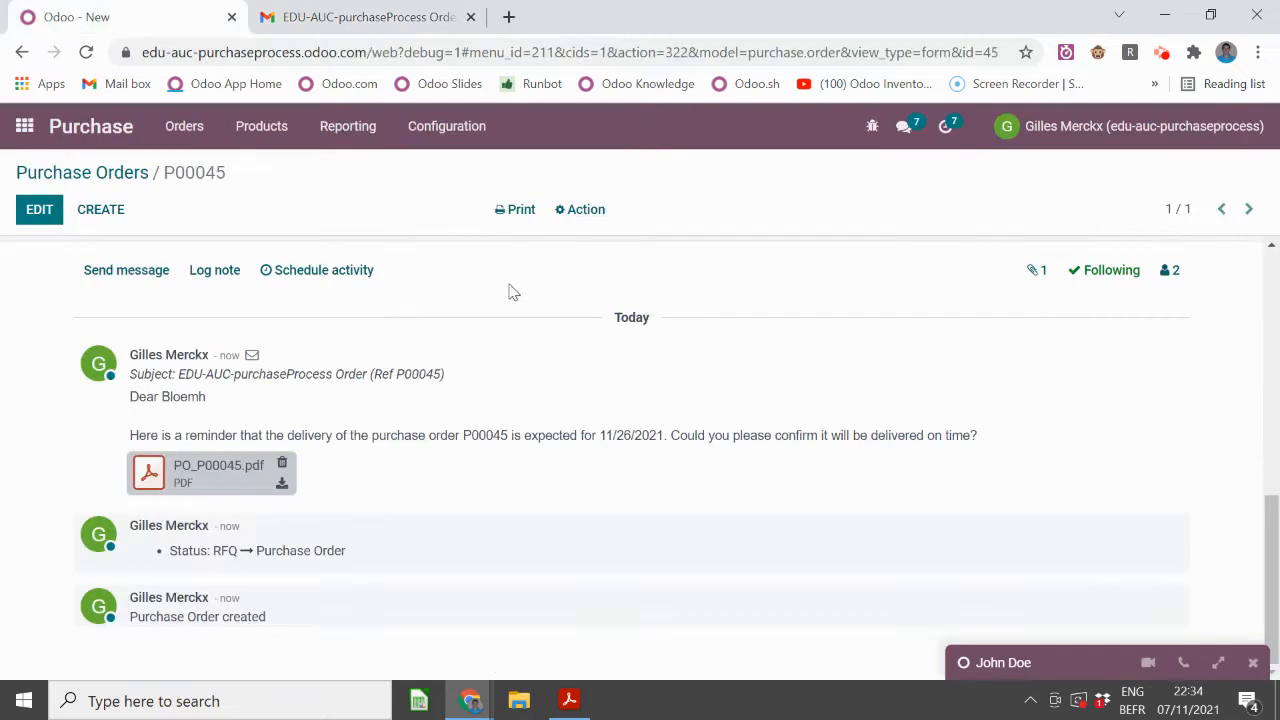
{"action": "scroll", "coordinate": [457, 306], "scroll_direction": "up", "scroll_amount": 10}
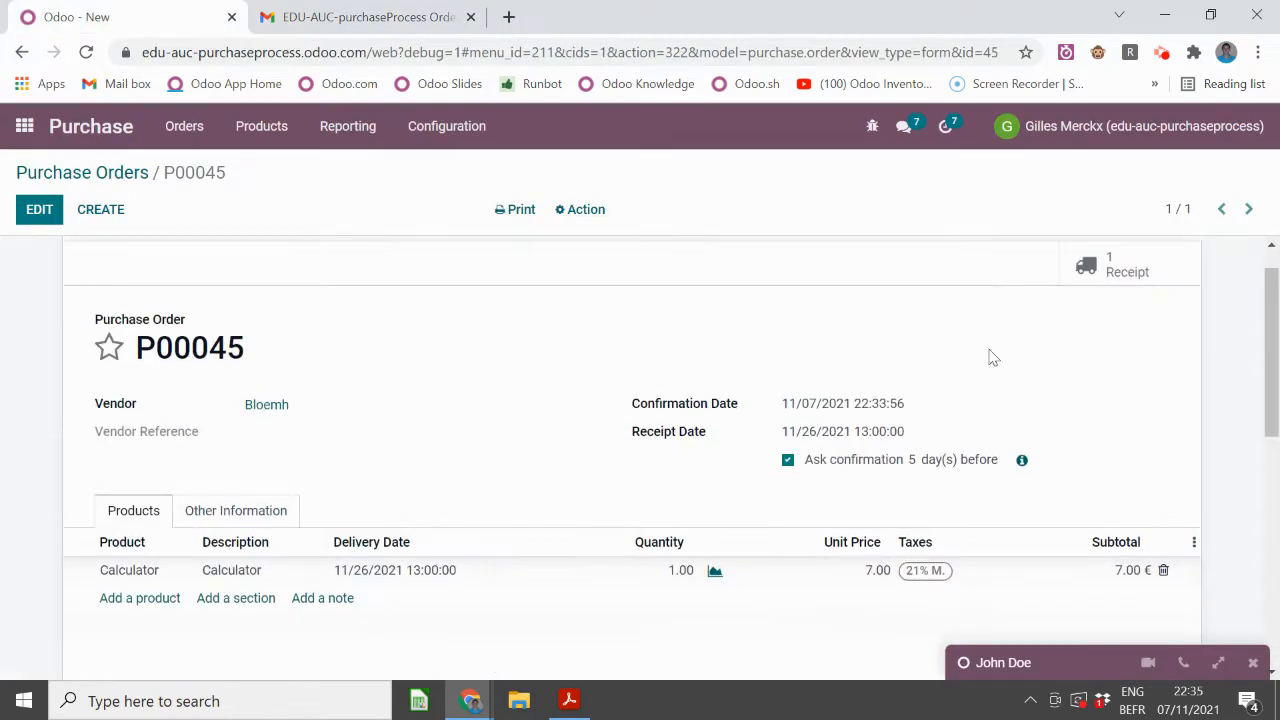
{"action": "left_click", "coordinate": [110, 178]}
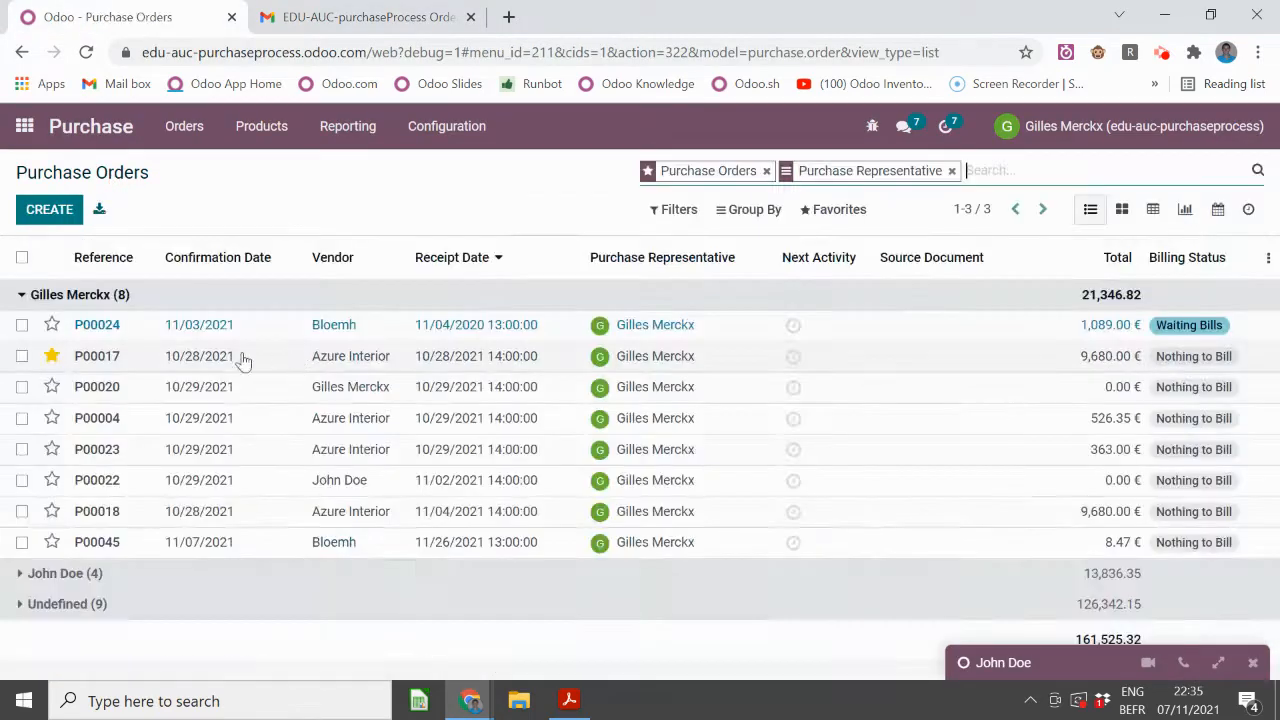
{"action": "left_click", "coordinate": [222, 366]}
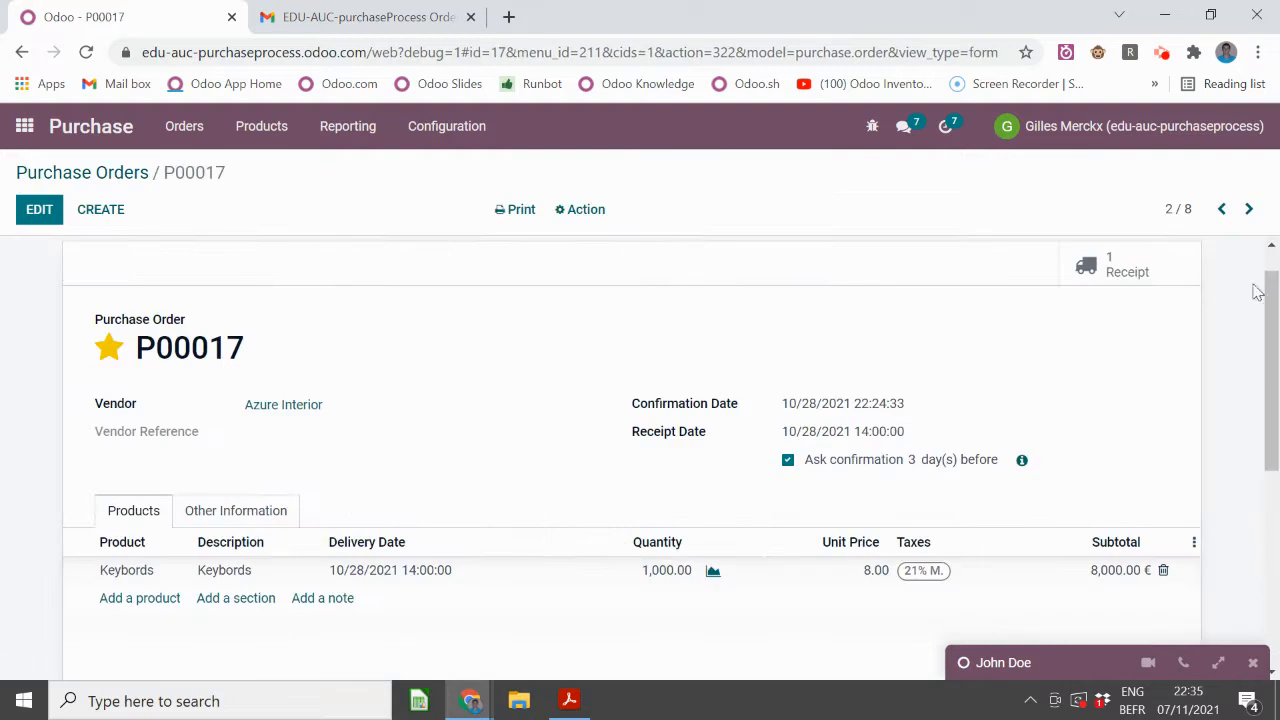
- Page forward to P00022, highlight its vendor confirmation and receipt date, and return to the list
{"action": "left_click", "coordinate": [1247, 211]}
{"action": "left_click", "coordinate": [1247, 211]}
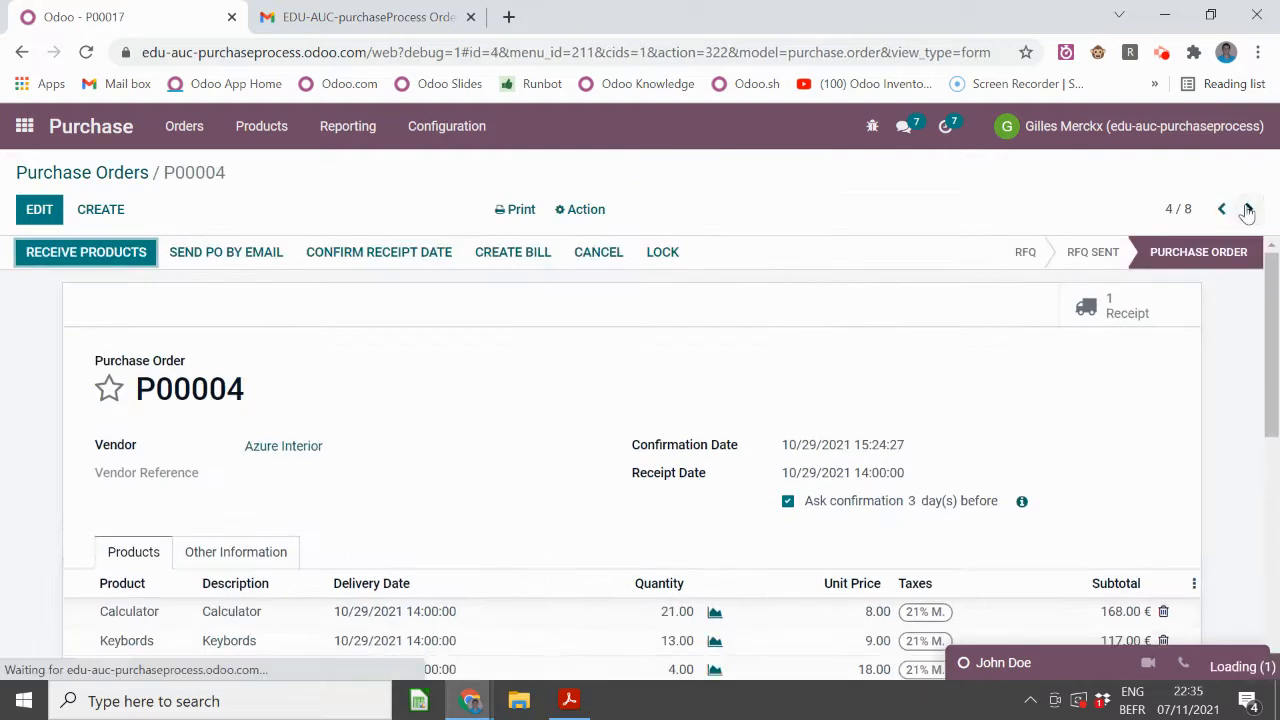
{"action": "left_click", "coordinate": [1247, 211]}
{"action": "left_click", "coordinate": [1247, 211]}
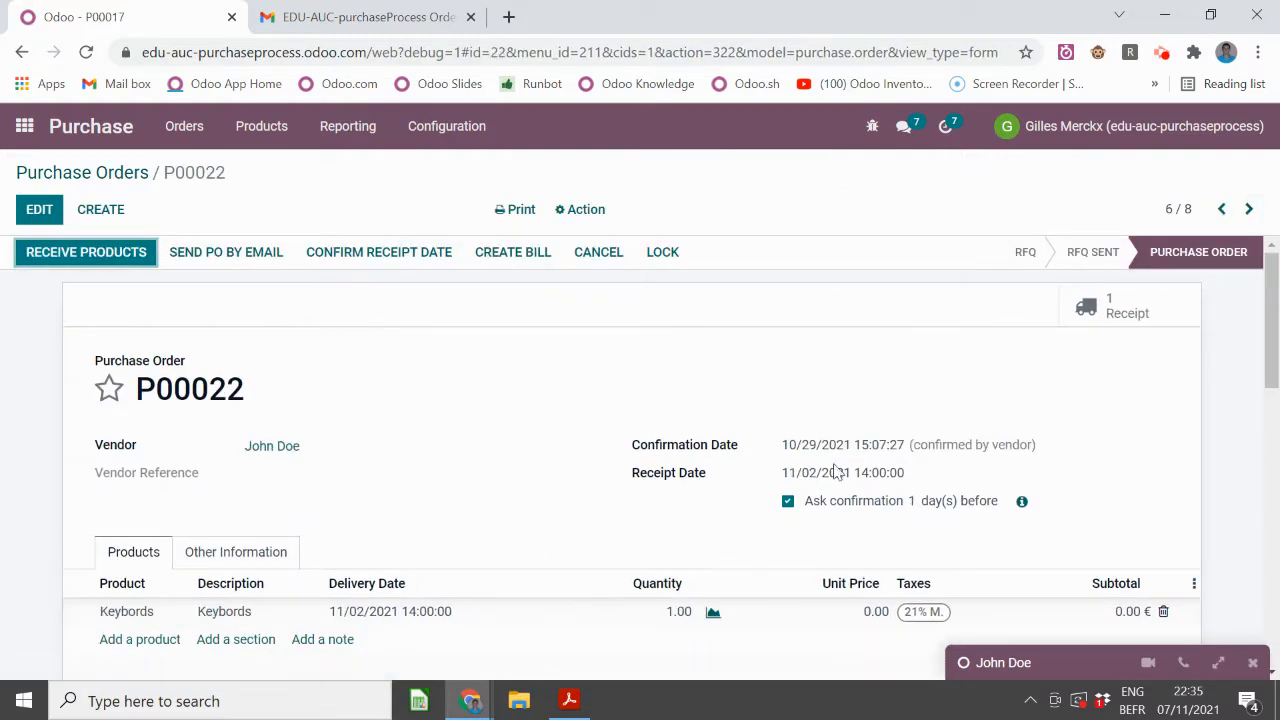
{"action": "left_click_drag", "start_coordinate": [913, 447], "coordinate": [1037, 445]}
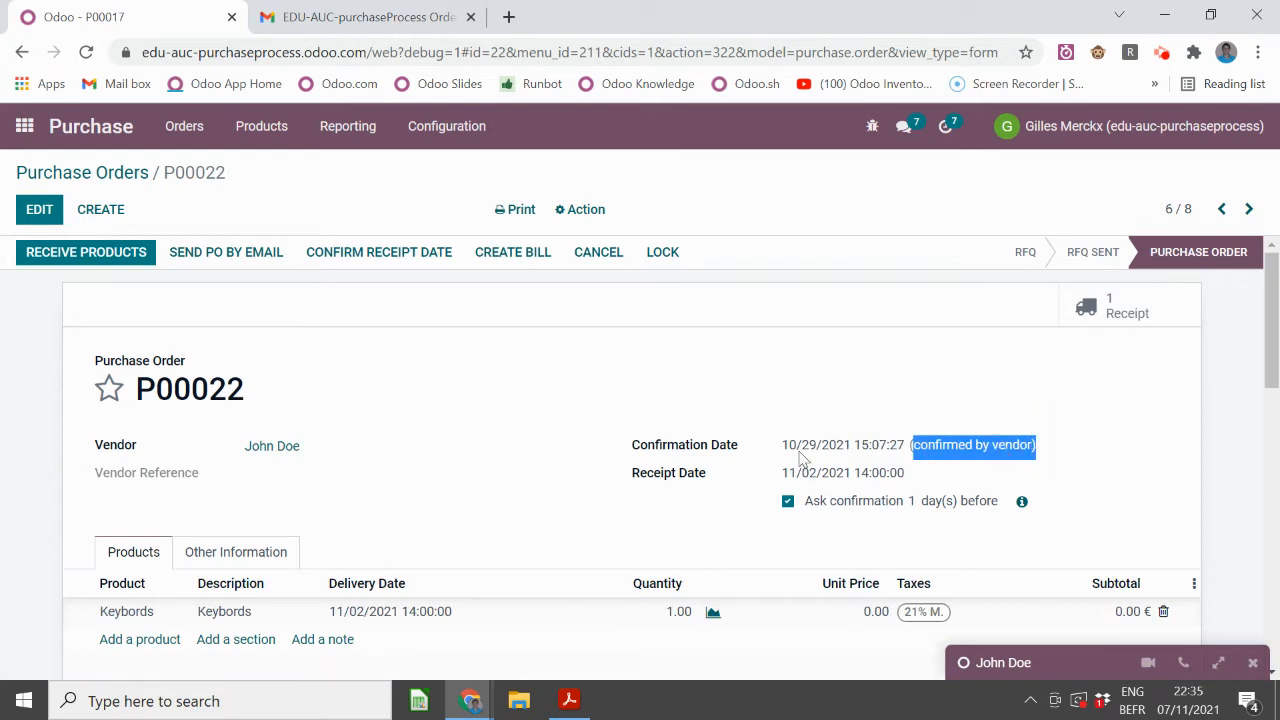
{"action": "left_click_drag", "start_coordinate": [781, 476], "coordinate": [888, 474]}
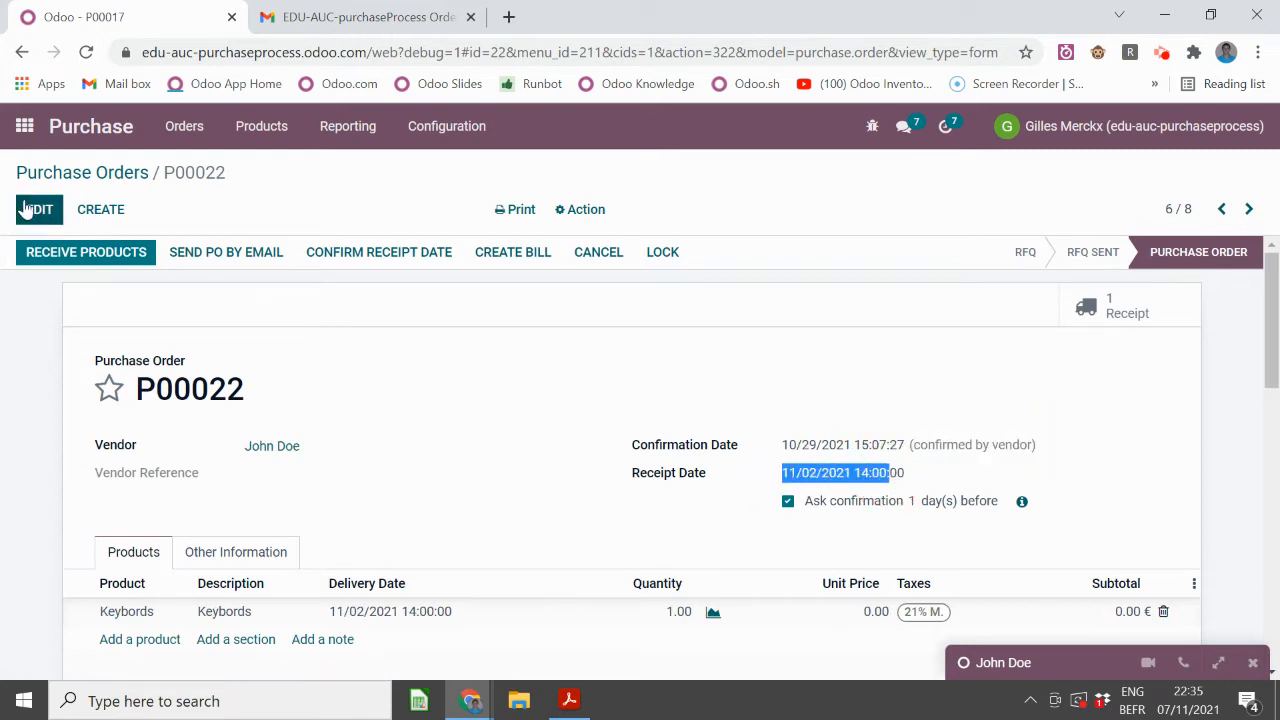
{"action": "left_click", "coordinate": [97, 172]}
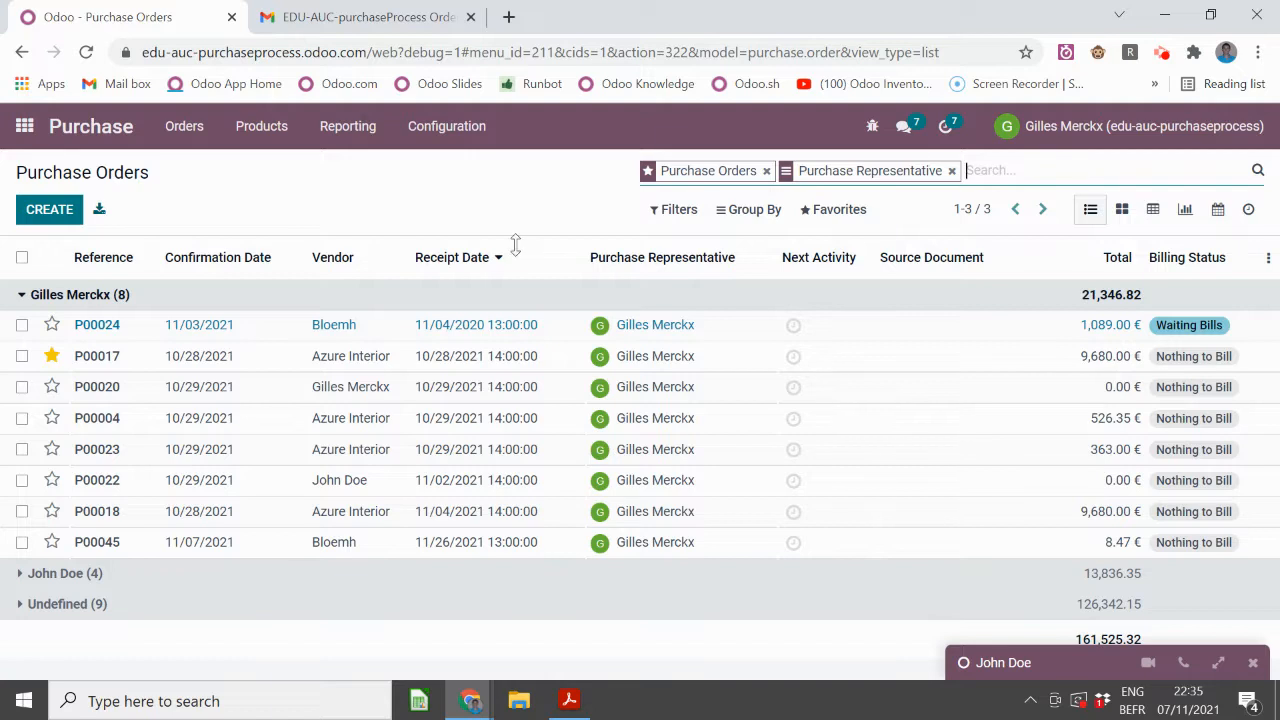
- Check P00024's completed receipt, lock the order, and go back to the orders list
{"action": "left_click", "coordinate": [373, 327]}
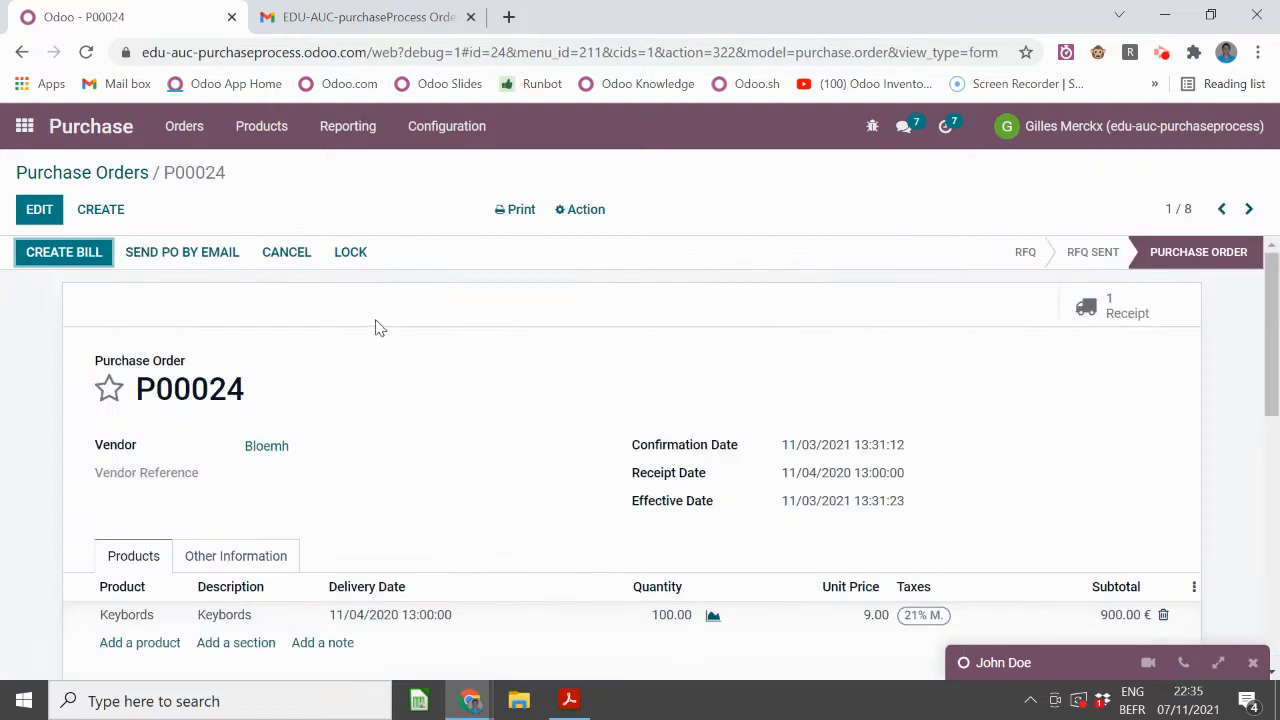
{"action": "left_click", "coordinate": [1118, 305]}
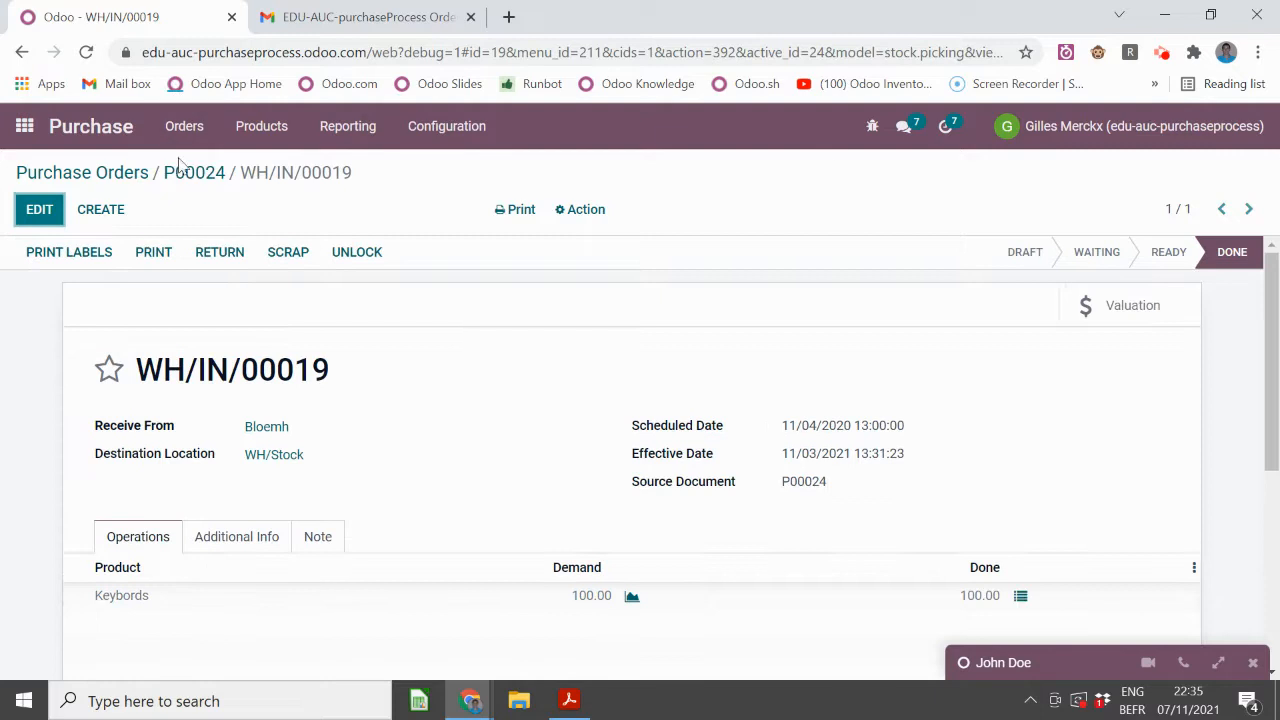
{"action": "left_click", "coordinate": [202, 173]}
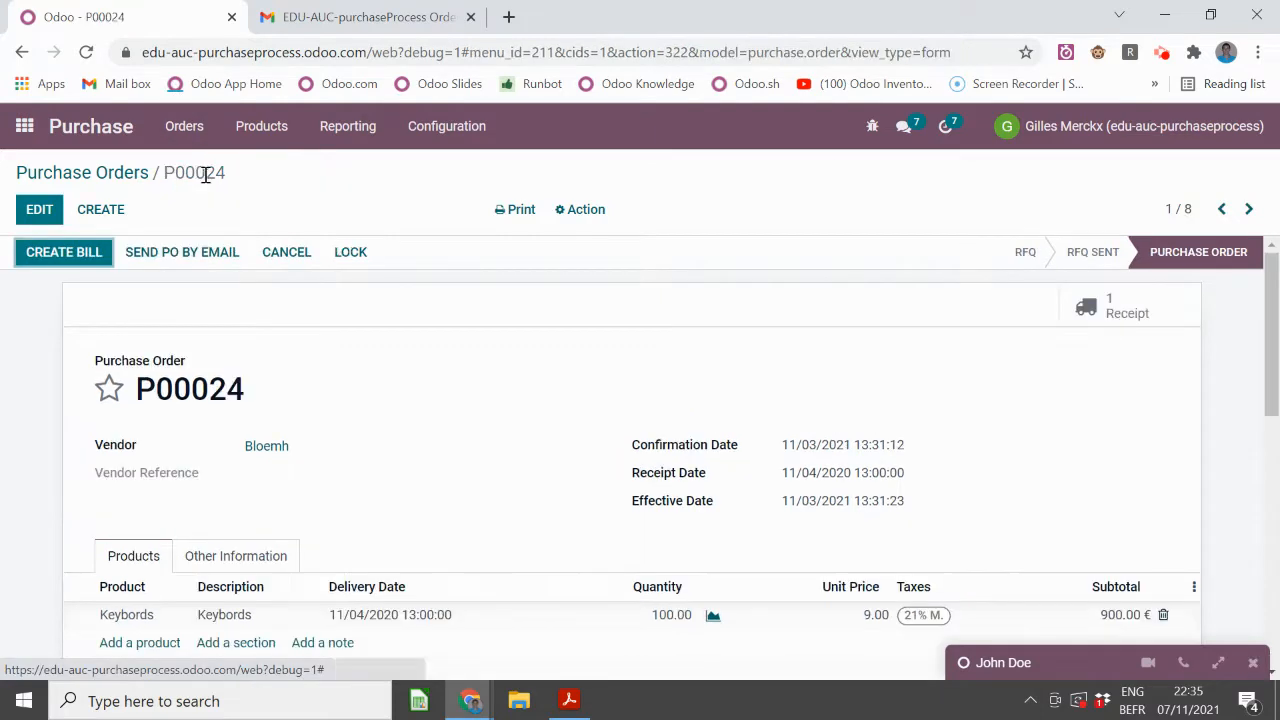
{"action": "left_click", "coordinate": [345, 255]}
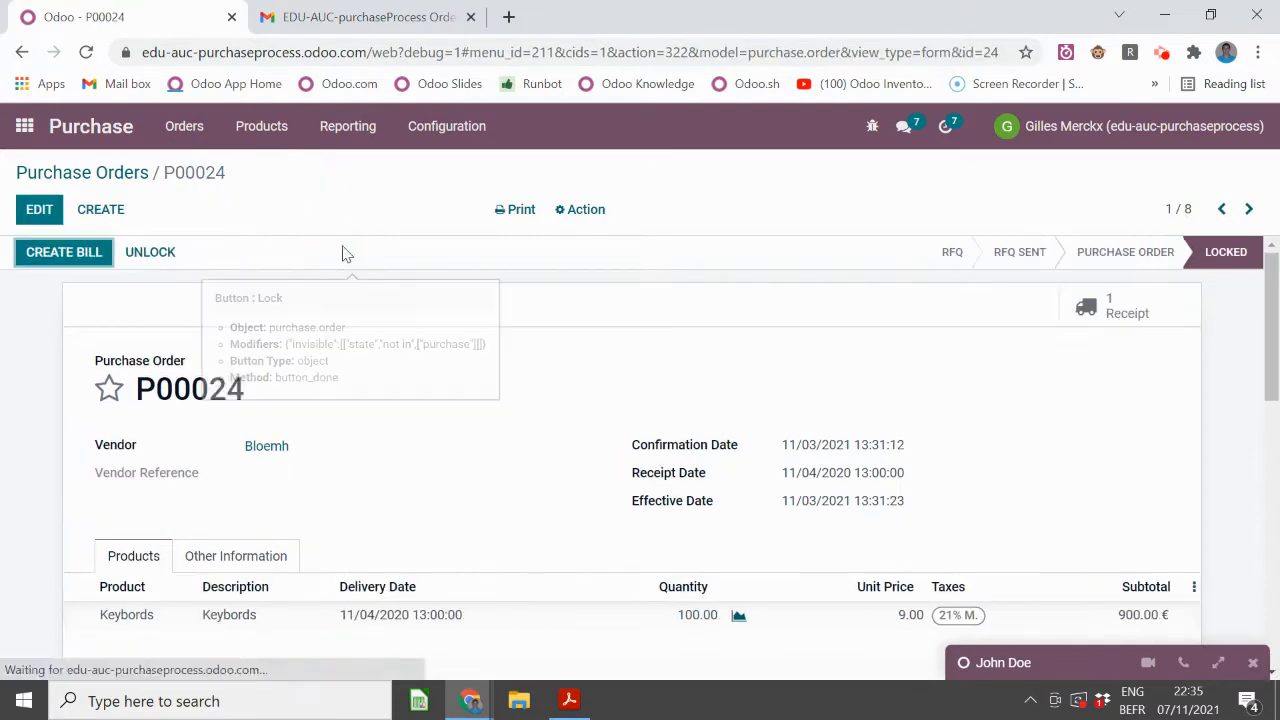
{"action": "left_click", "coordinate": [45, 174]}
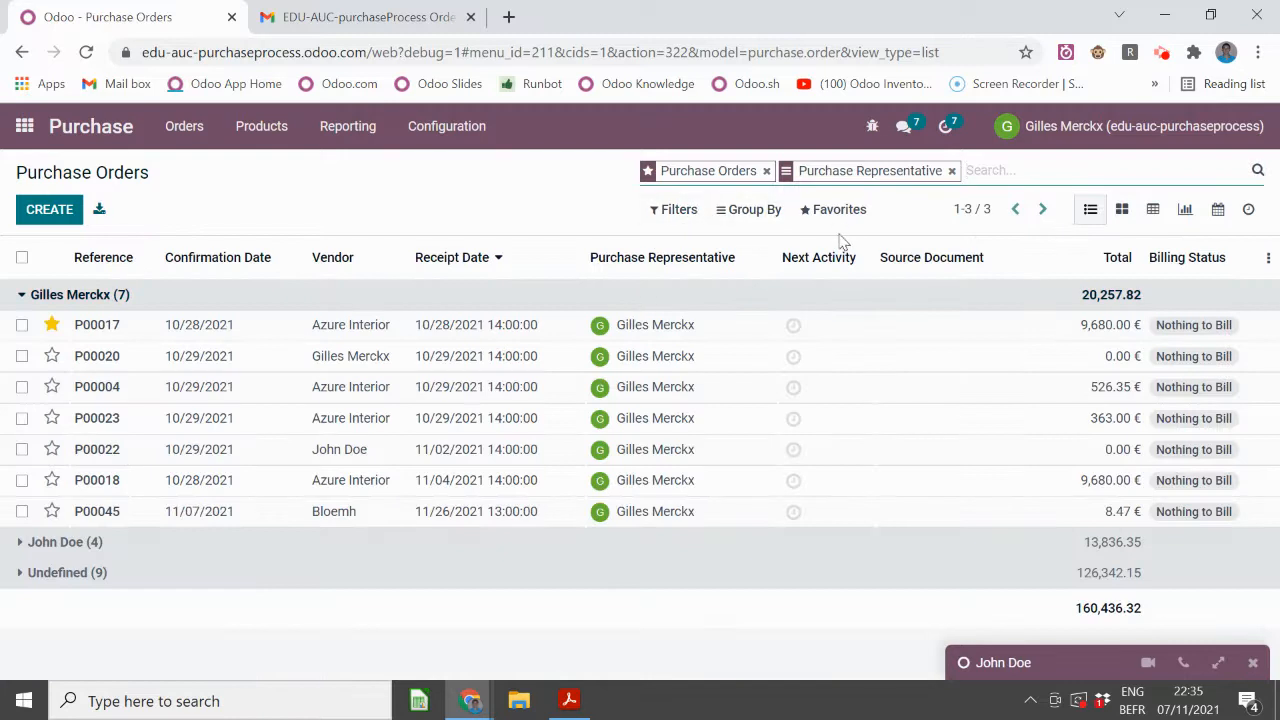
- Add and apply a custom filter 'Status is not Locked' on the Purchase Orders list
{"action": "left_click", "coordinate": [768, 218]}
{"action": "left_click", "coordinate": [774, 222]}
{"action": "left_click", "coordinate": [677, 210]}
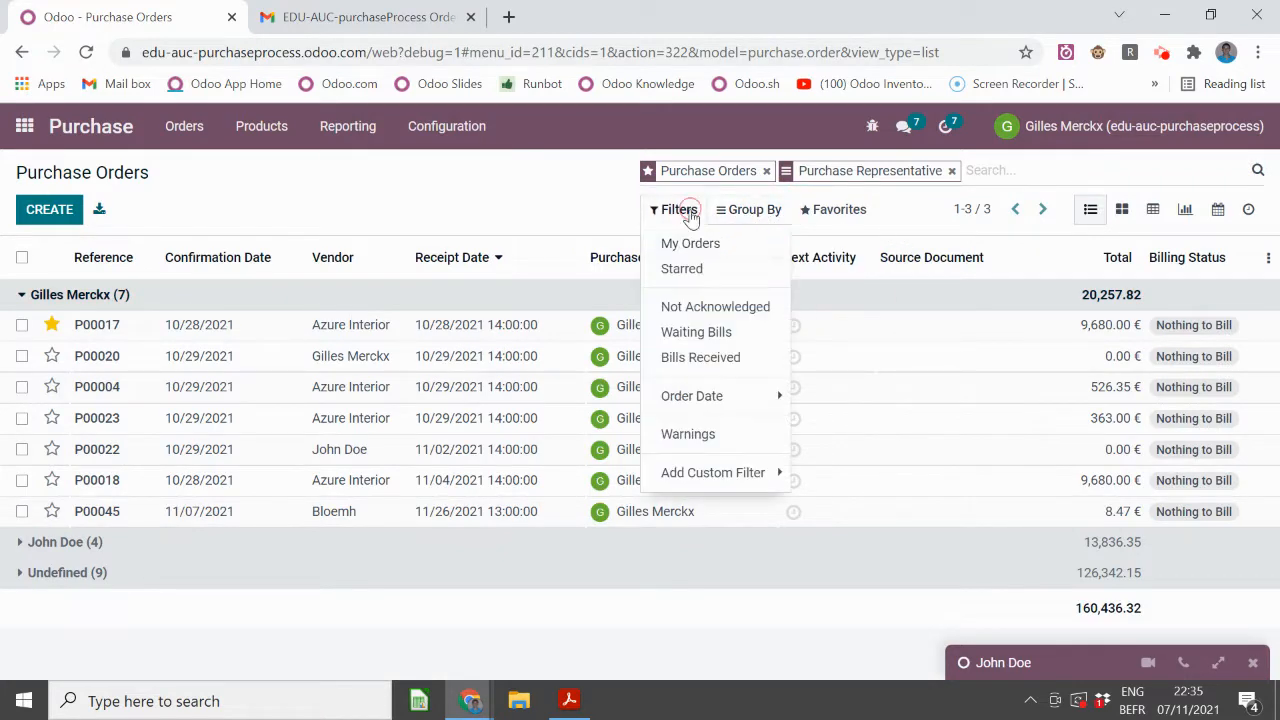
{"action": "left_click", "coordinate": [691, 396]}
{"action": "left_click", "coordinate": [713, 472]}
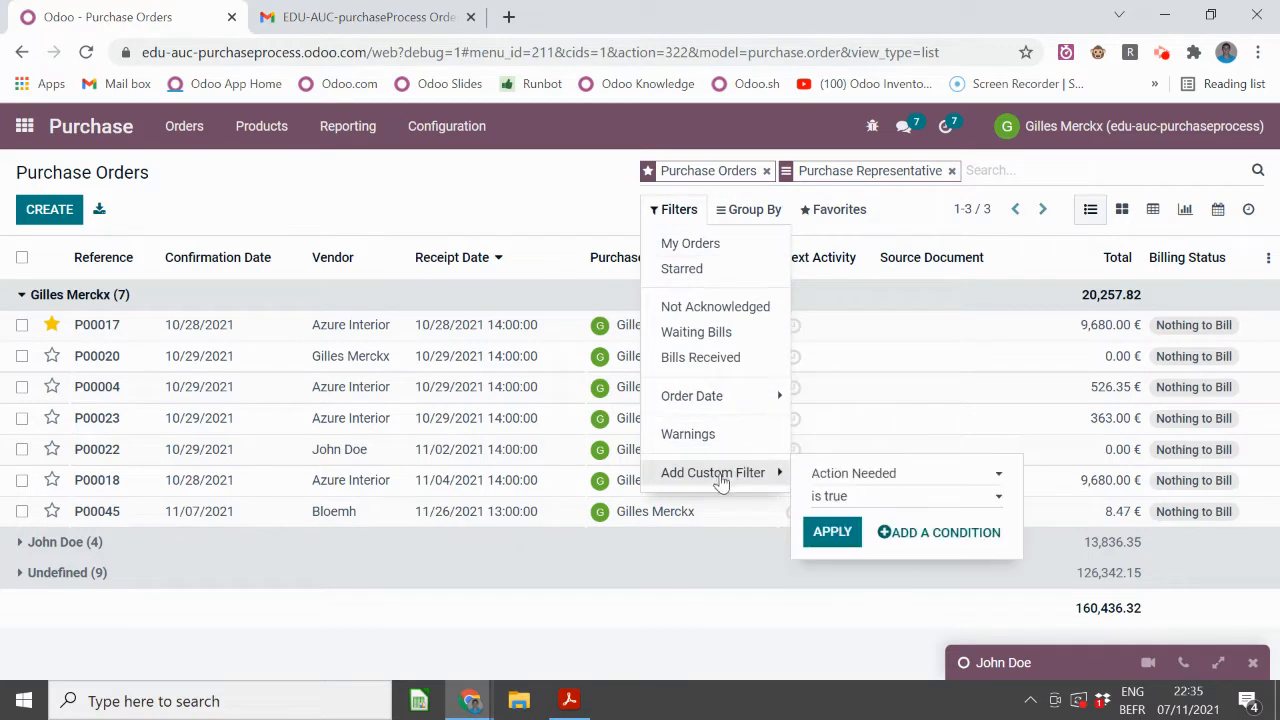
{"action": "left_click", "coordinate": [843, 477]}
{"action": "scroll", "coordinate": [880, 400], "scroll_direction": "down", "scroll_amount": 5}
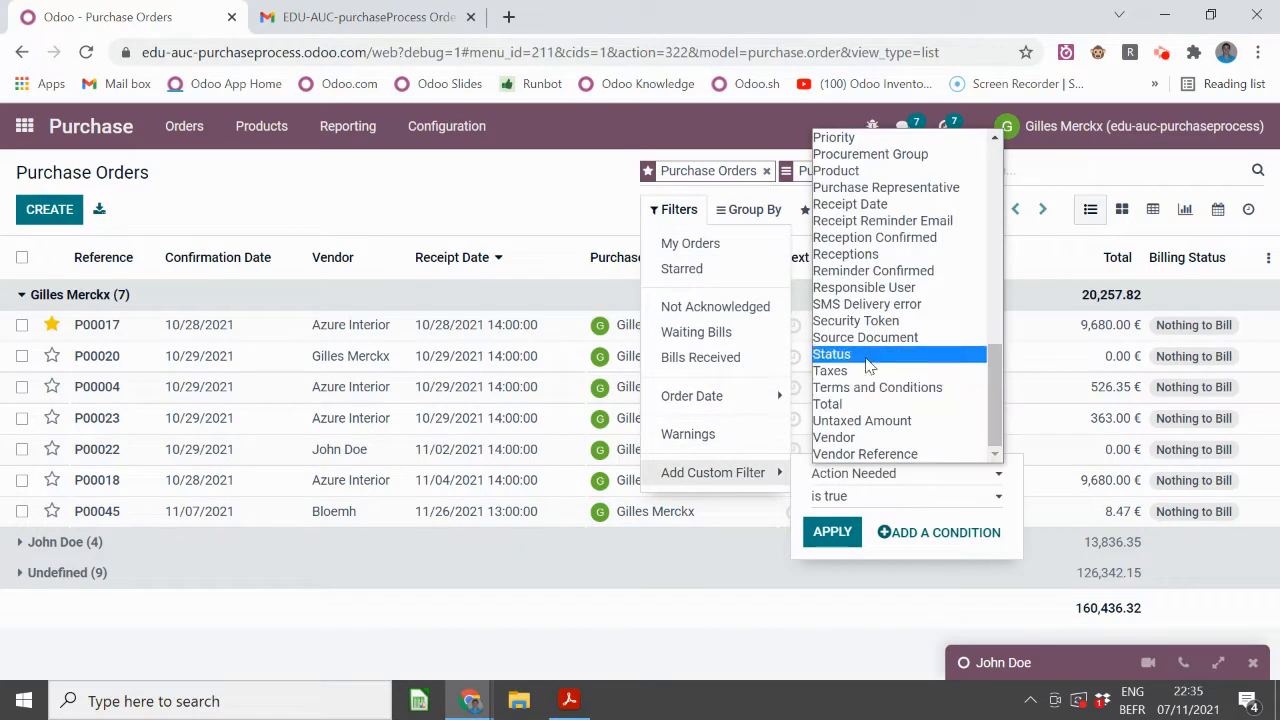
{"action": "left_click", "coordinate": [866, 356]}
{"action": "left_click", "coordinate": [848, 496]}
{"action": "left_click", "coordinate": [853, 530]}
{"action": "left_click", "coordinate": [849, 521]}
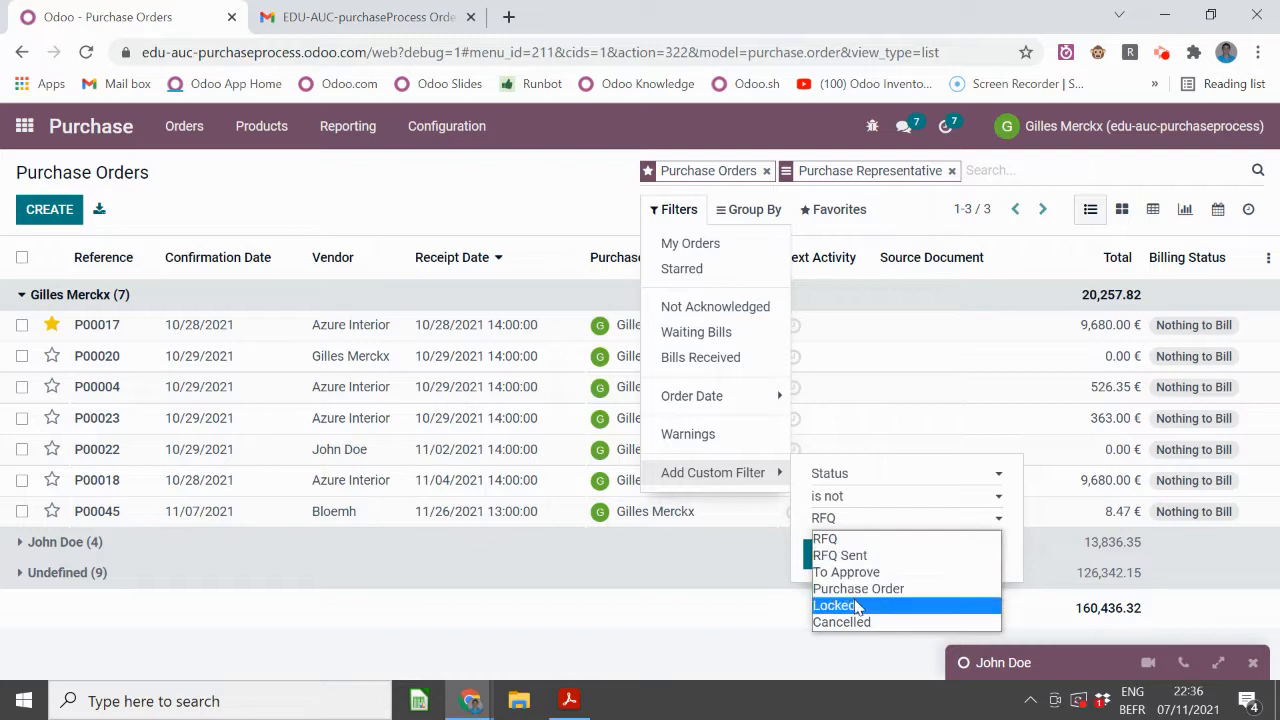
{"action": "left_click", "coordinate": [858, 606]}
{"action": "left_click", "coordinate": [836, 558]}
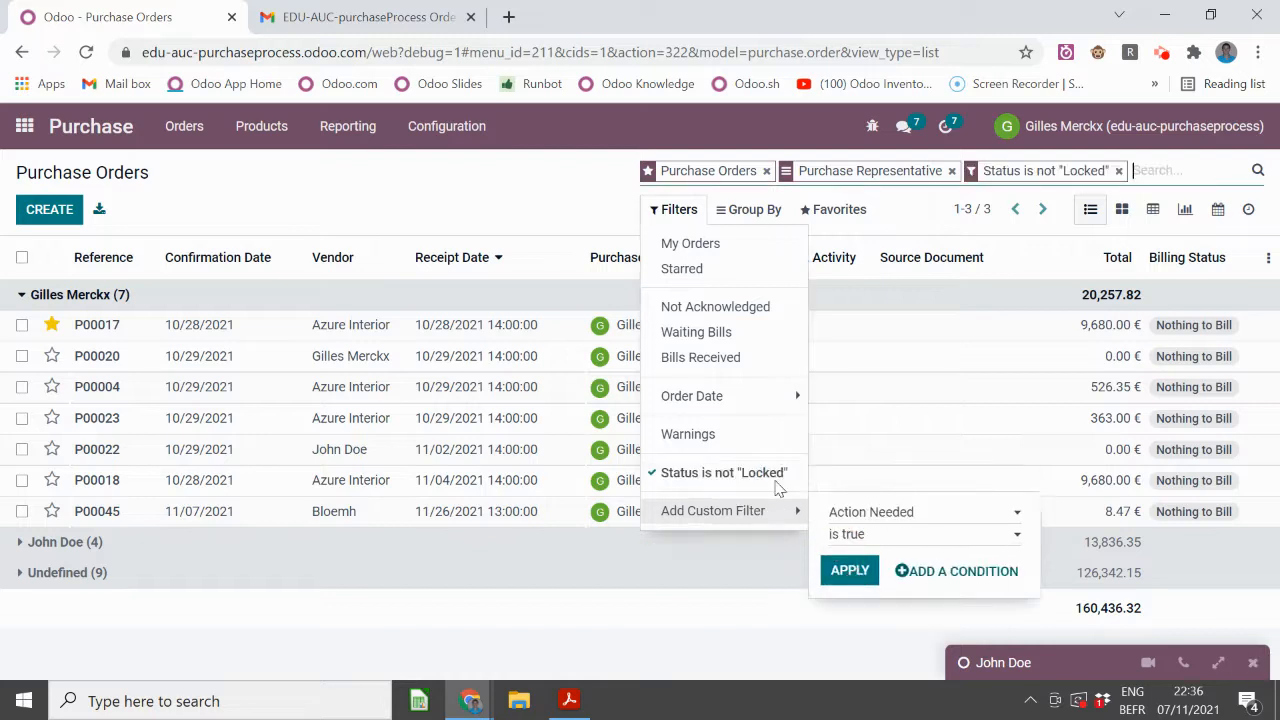
{"action": "left_click", "coordinate": [366, 185]}
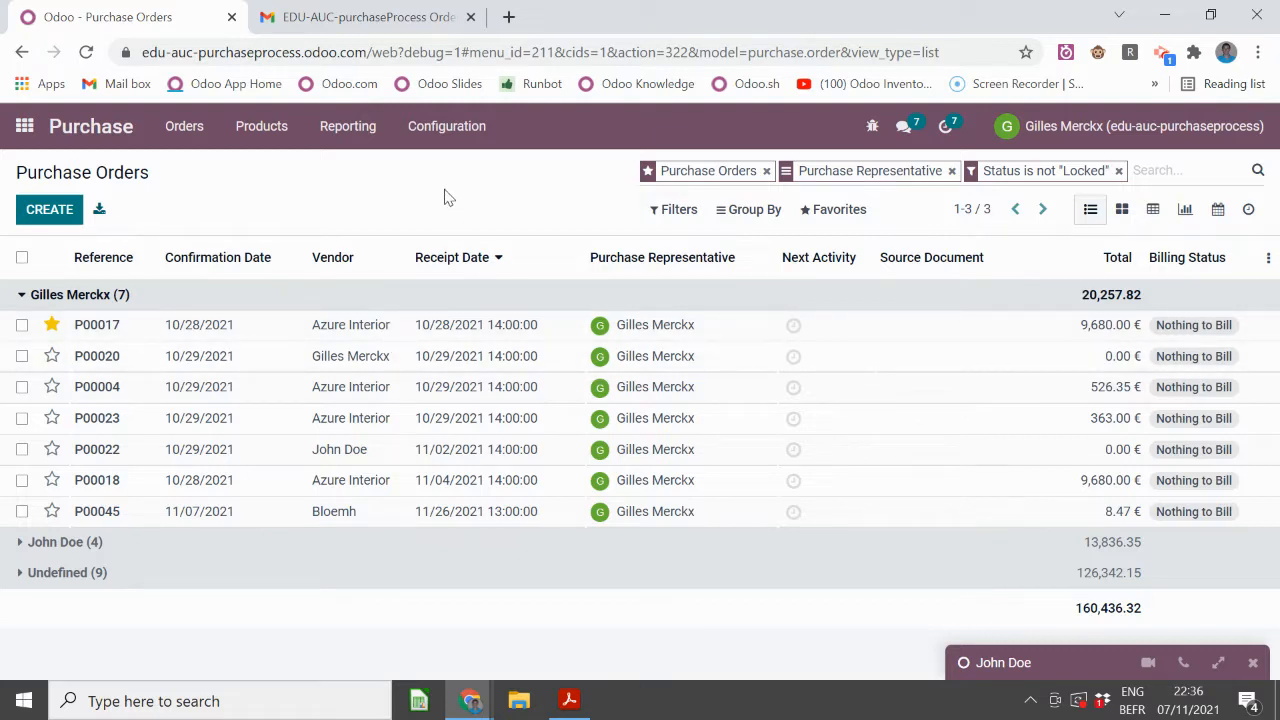
- Advance the slideshow past Analyze and improve to the Summary slide, then return to Odoo
{"action": "key", "text": "alt+Tab"}
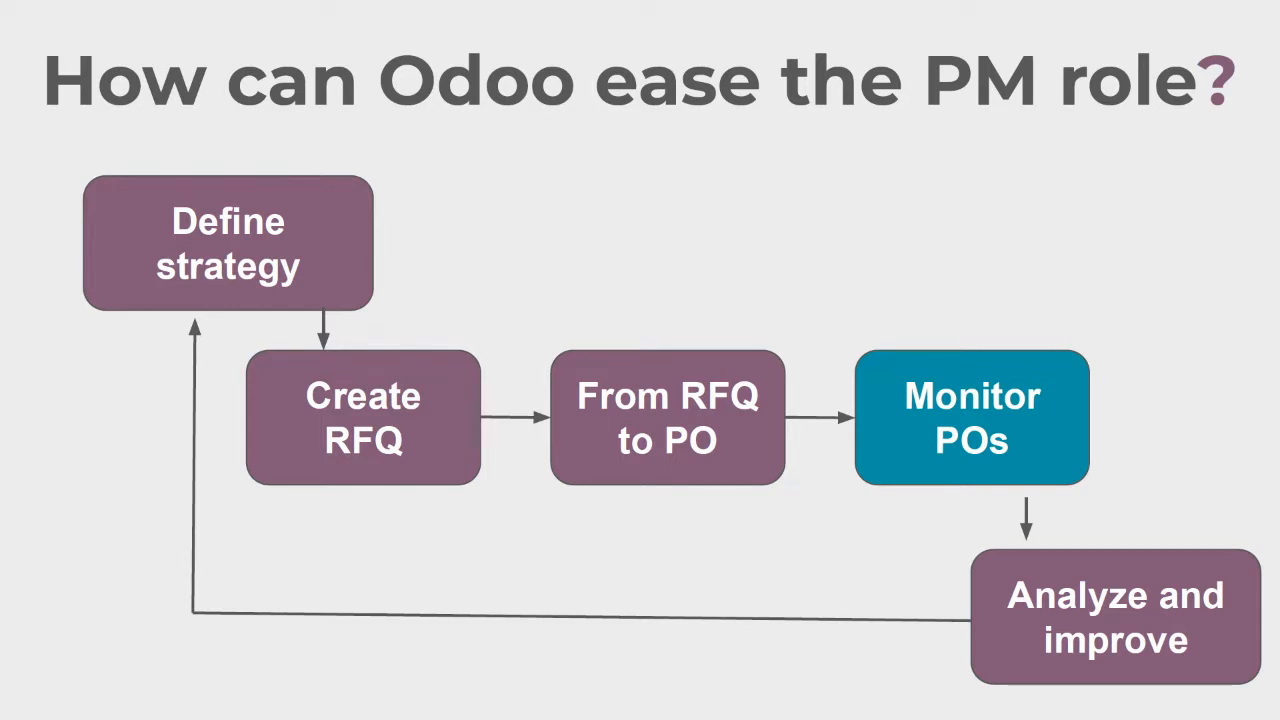
{"action": "left_click", "coordinate": [907, 399]}
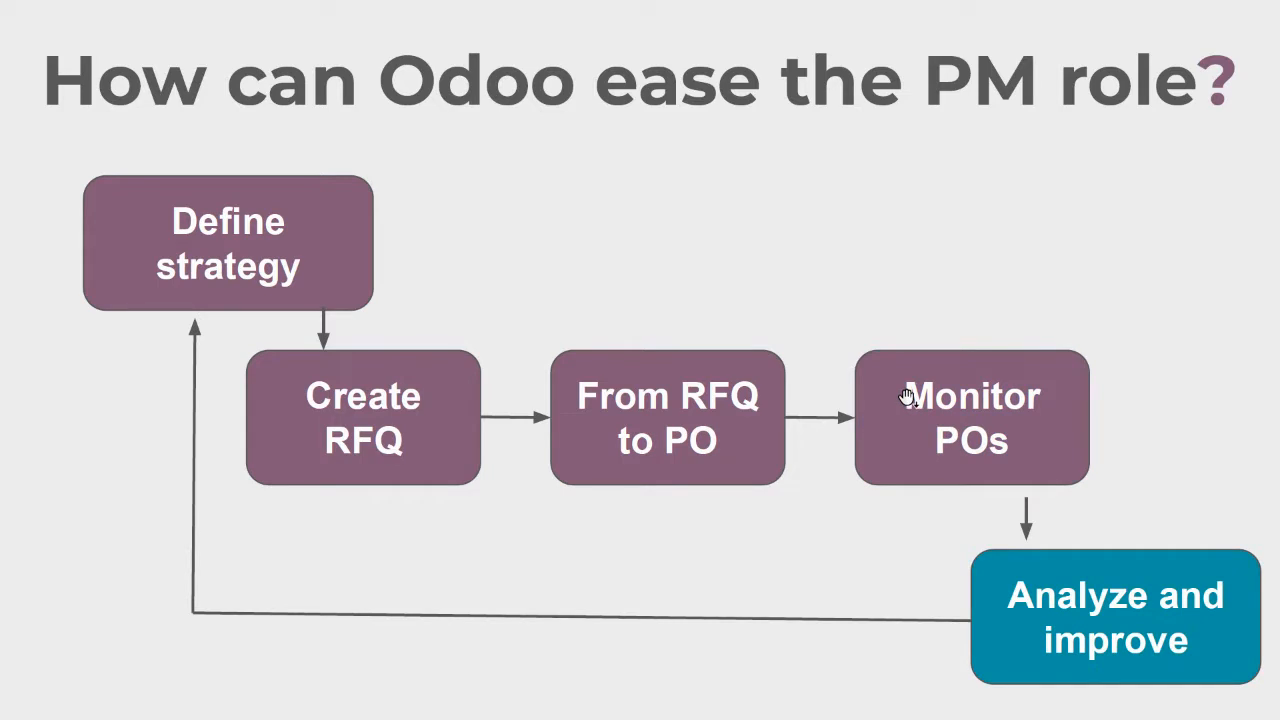
{"action": "left_click", "coordinate": [610, 251]}
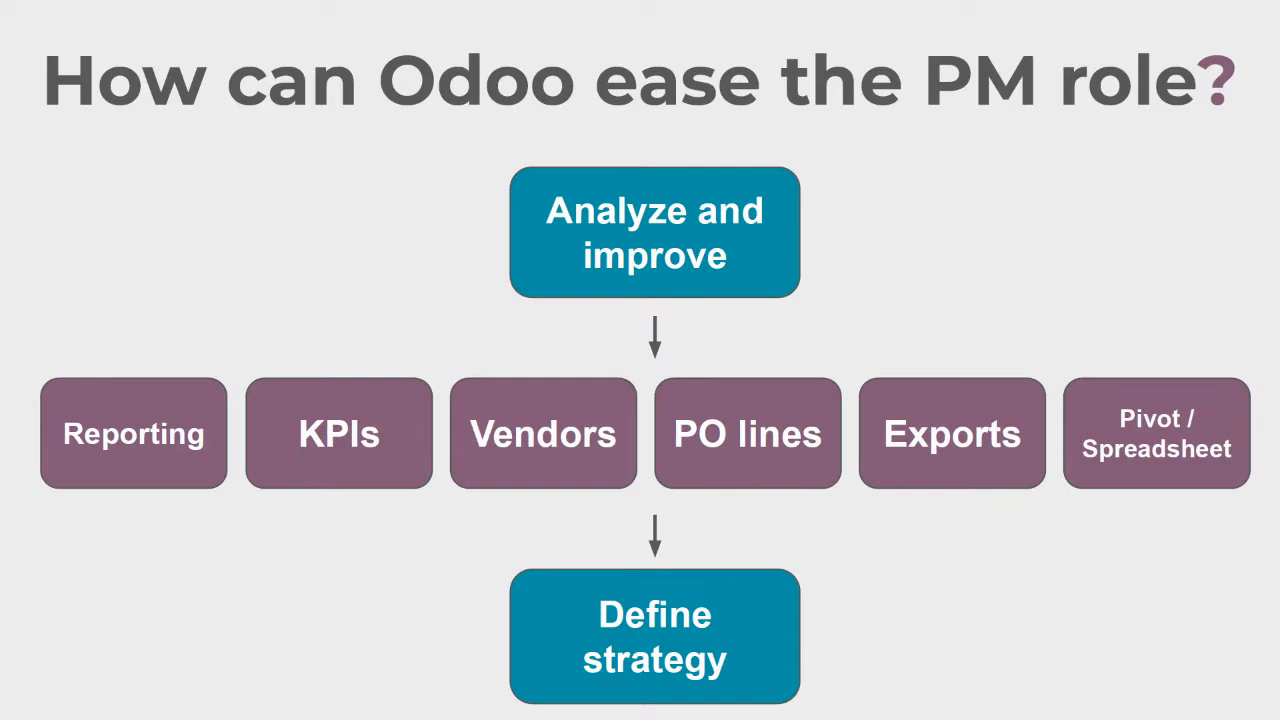
{"action": "key", "text": "alt+Tab"}
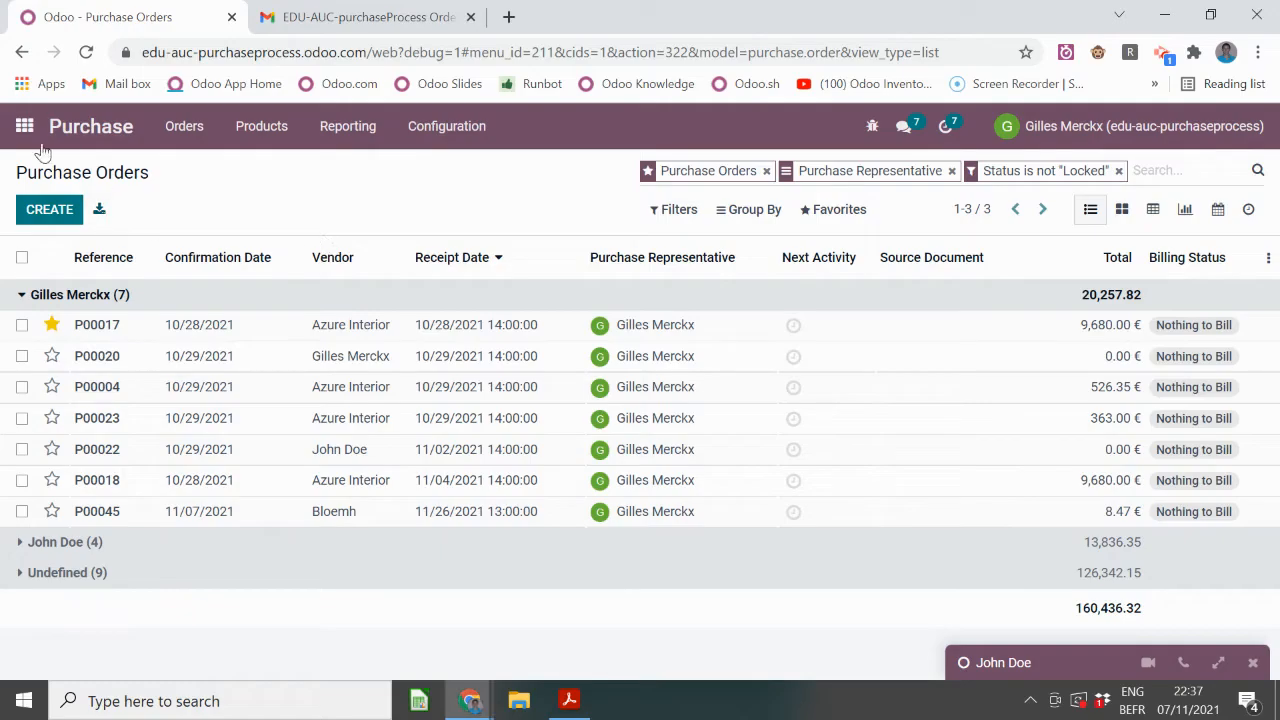
- Open Purchase Analysis and, after trying line and pie charts, show bars sorted by value
{"action": "left_click", "coordinate": [75, 130]}
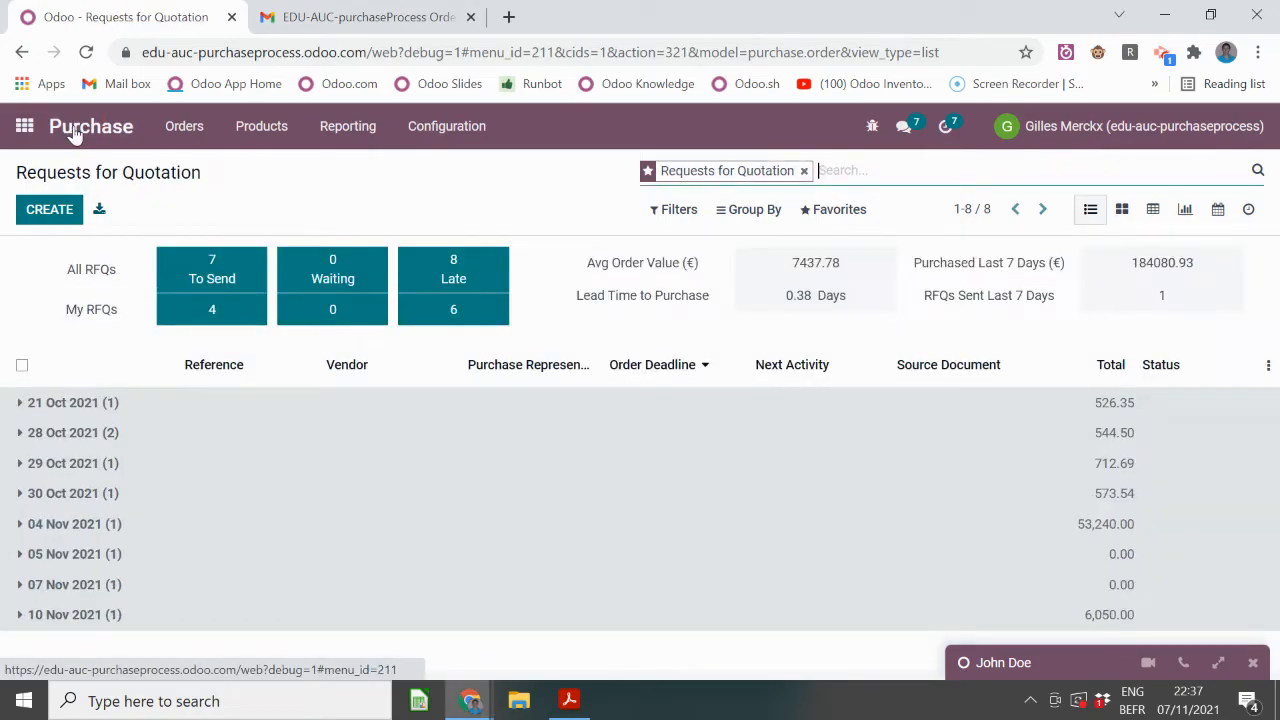
{"action": "left_click", "coordinate": [366, 135]}
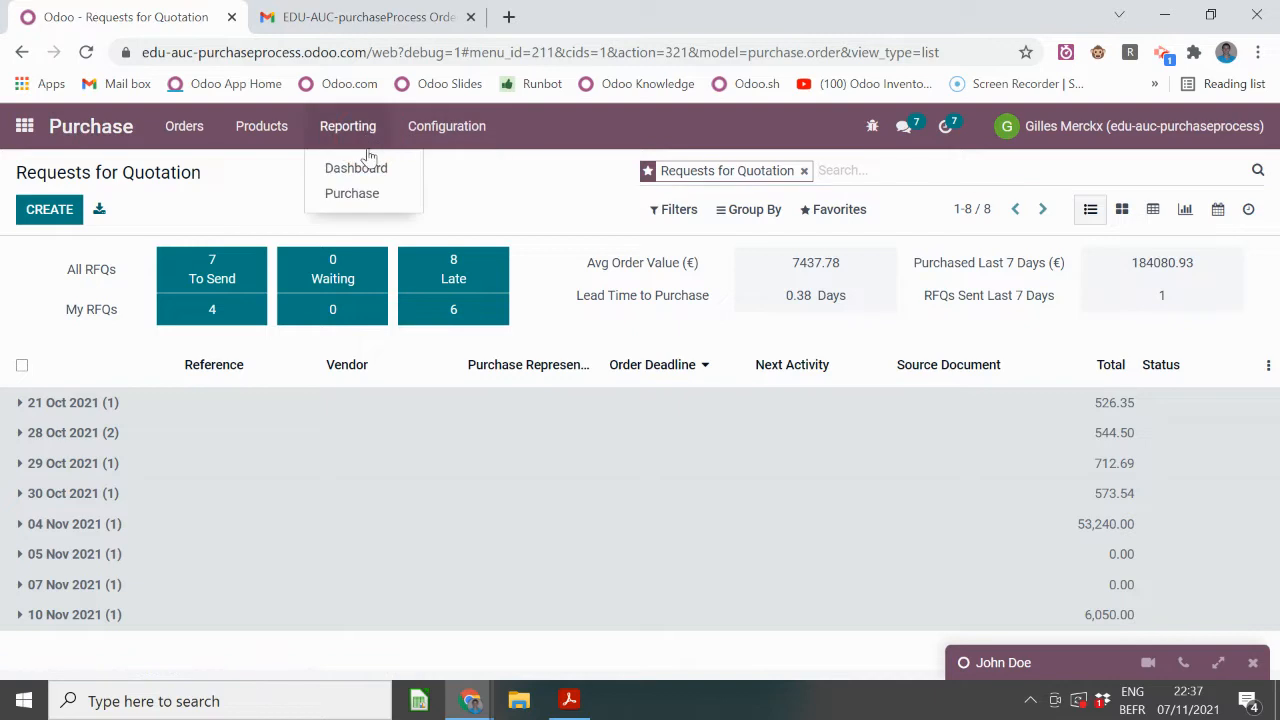
{"action": "left_click", "coordinate": [380, 193]}
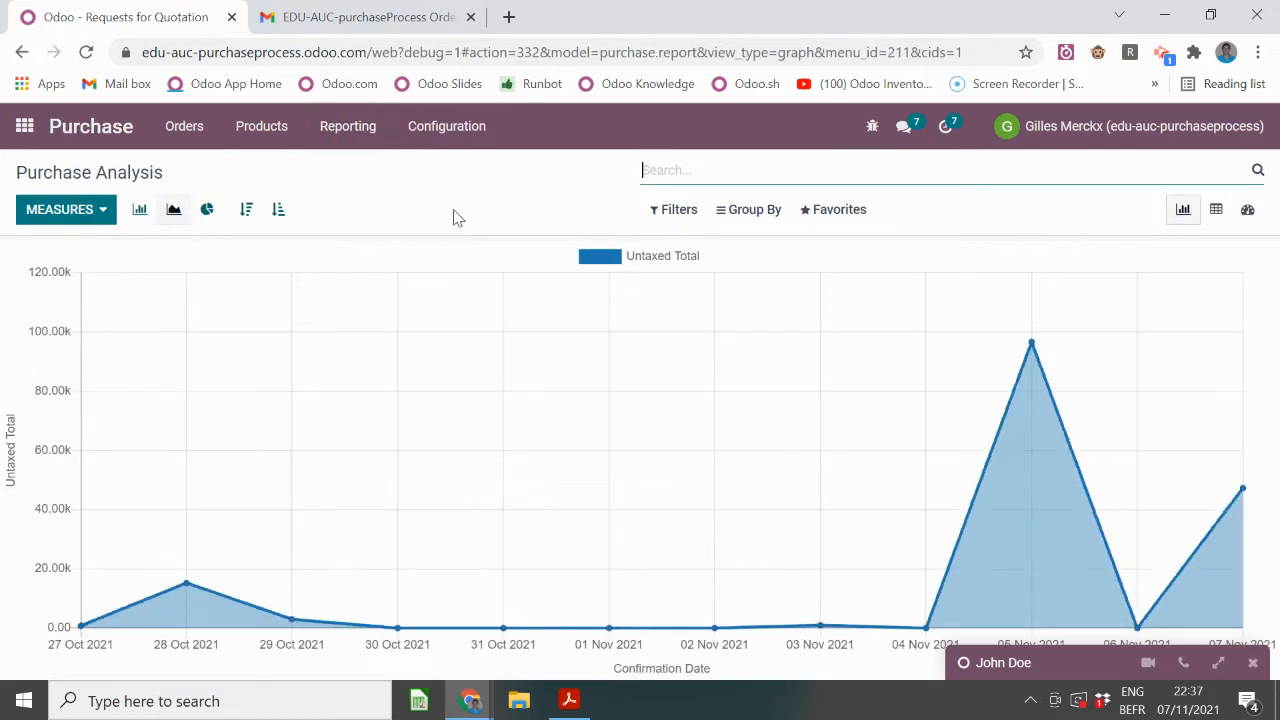
{"action": "left_click", "coordinate": [140, 212]}
{"action": "left_click", "coordinate": [62, 210]}
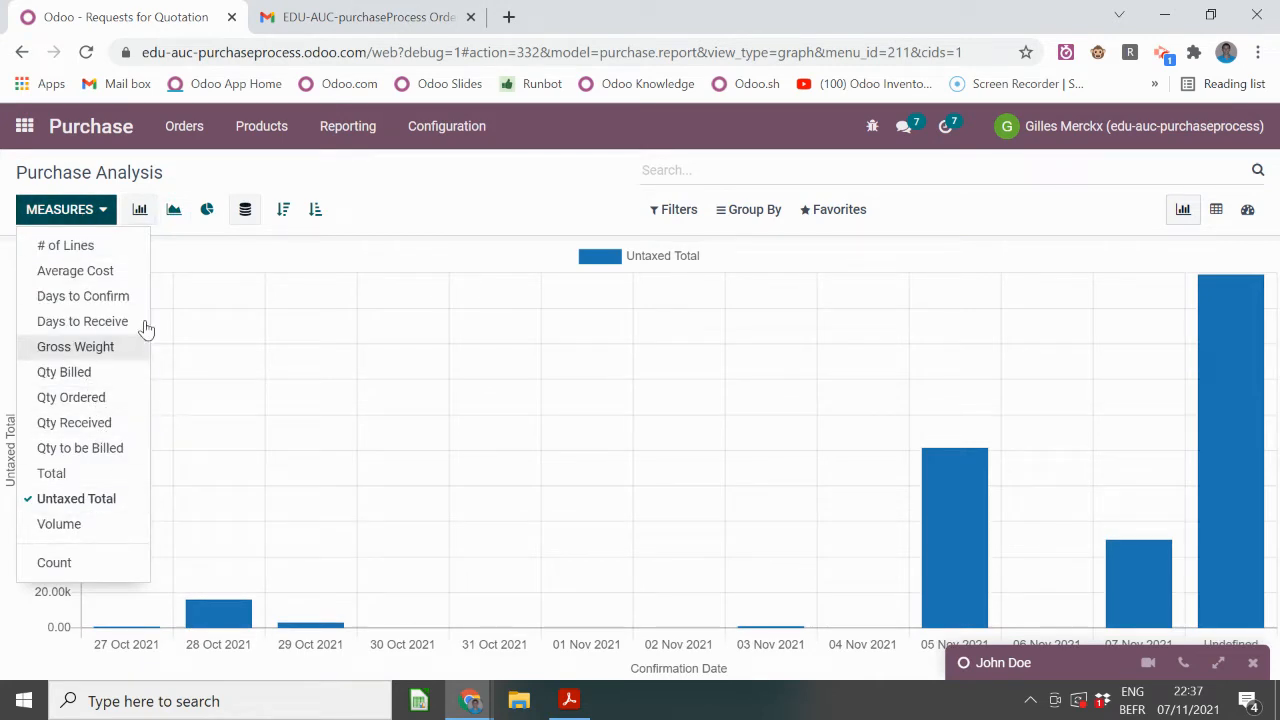
{"action": "left_click", "coordinate": [66, 212]}
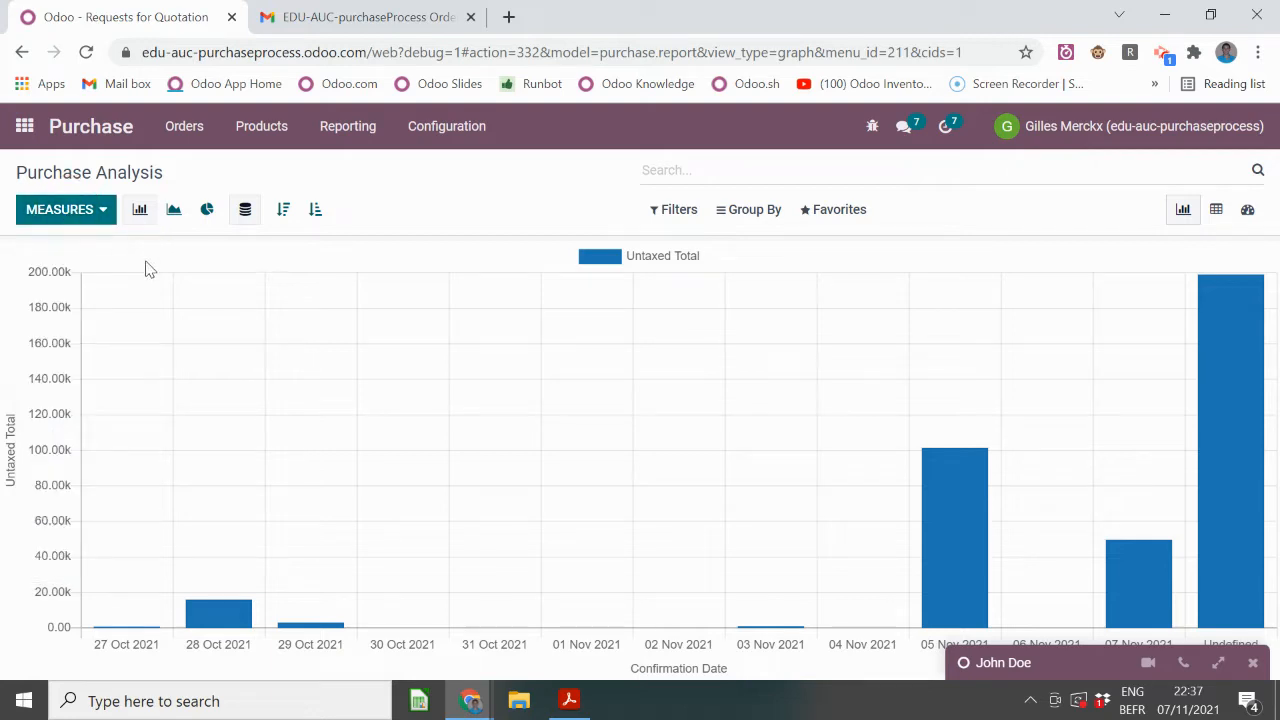
{"action": "left_click", "coordinate": [173, 209]}
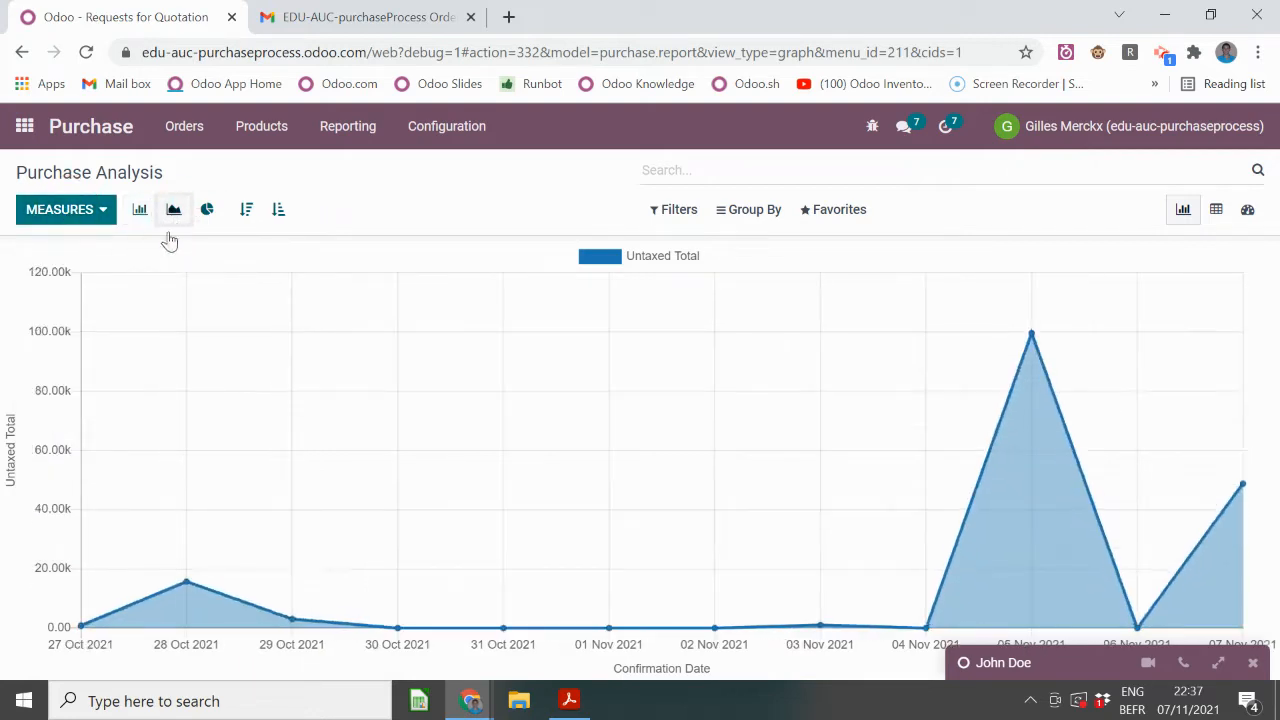
{"action": "left_click", "coordinate": [207, 209]}
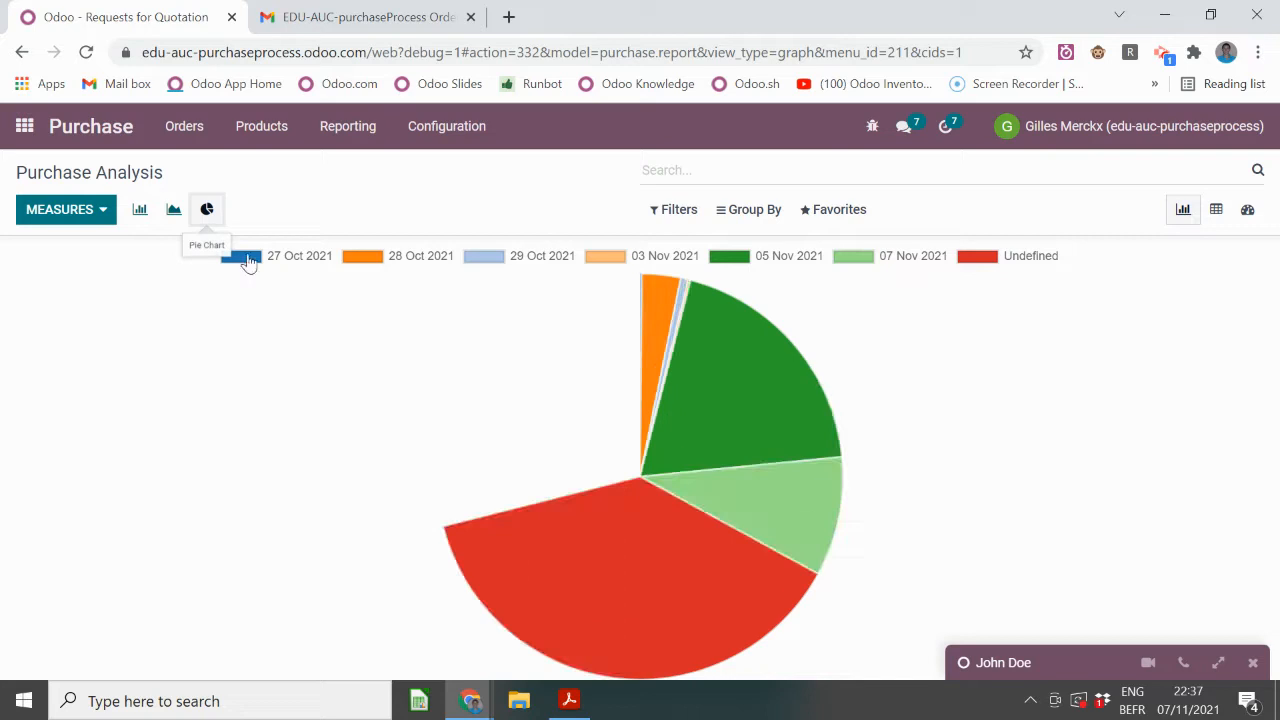
{"action": "left_click", "coordinate": [141, 210]}
{"action": "left_click", "coordinate": [315, 214]}
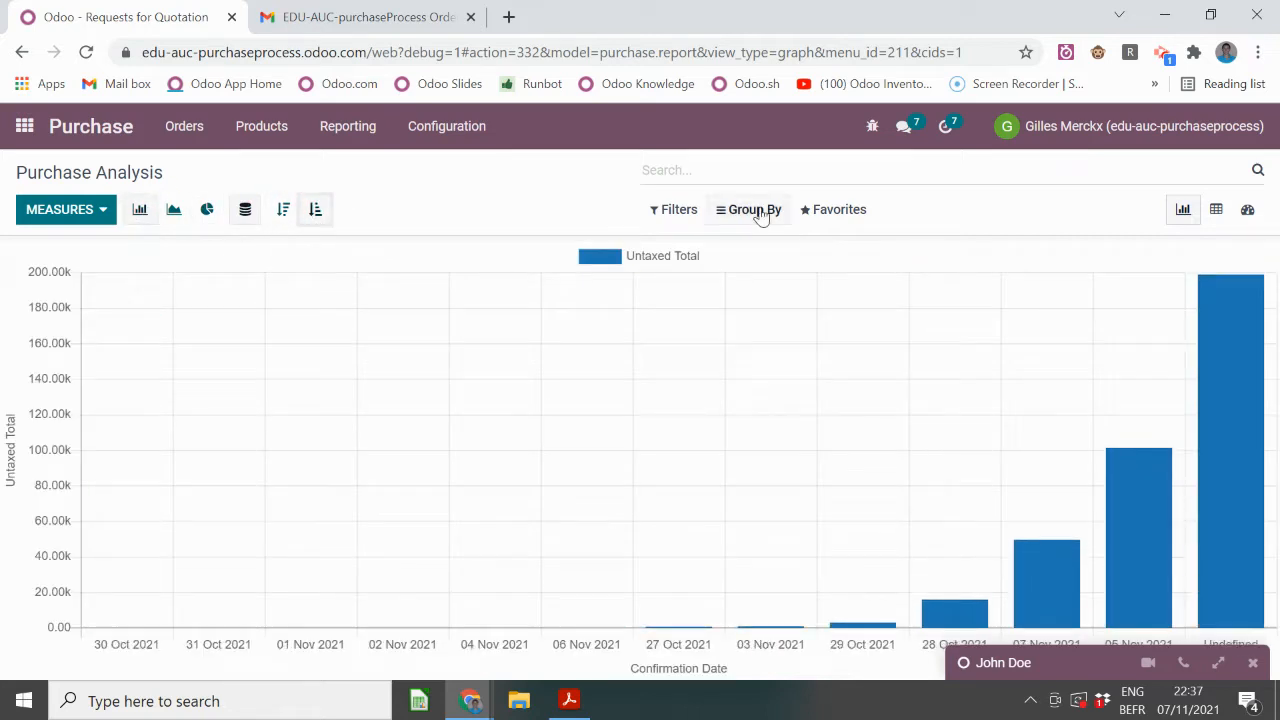
- Try grouping by Vendor, Vendor Country and Purchase Representative, then remove those groupings
{"action": "left_click", "coordinate": [690, 224]}
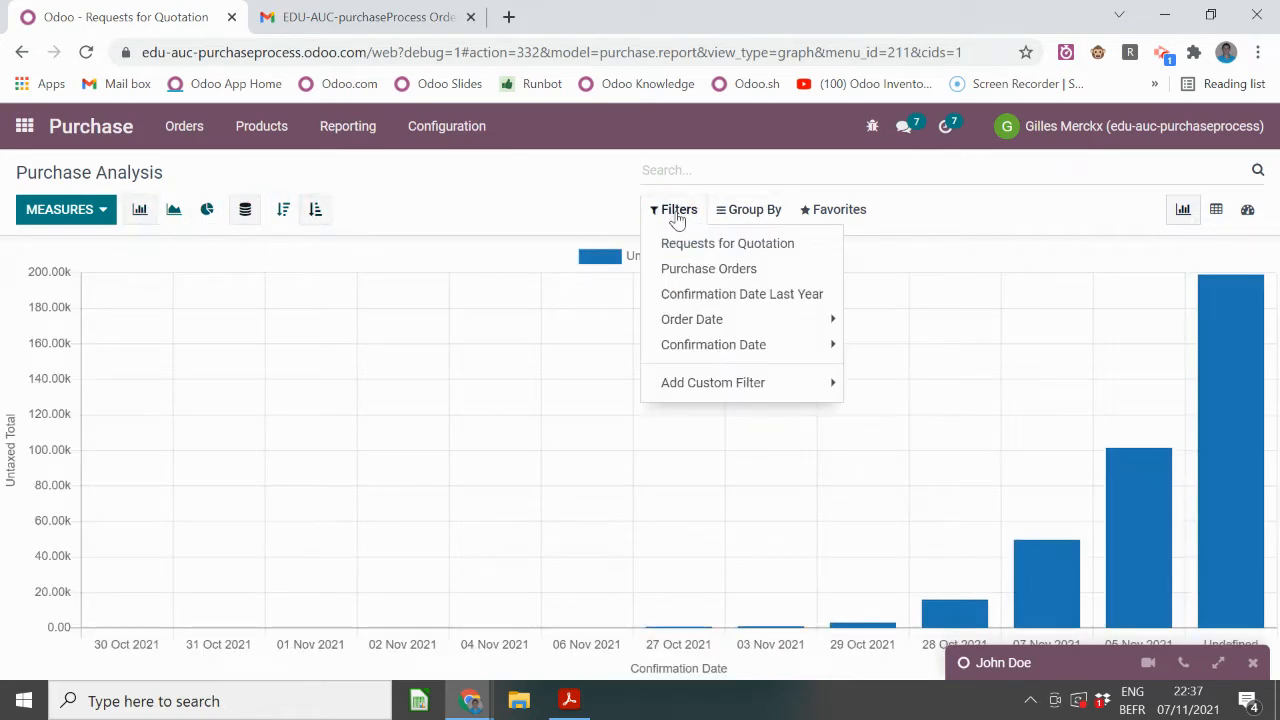
{"action": "left_click", "coordinate": [677, 212]}
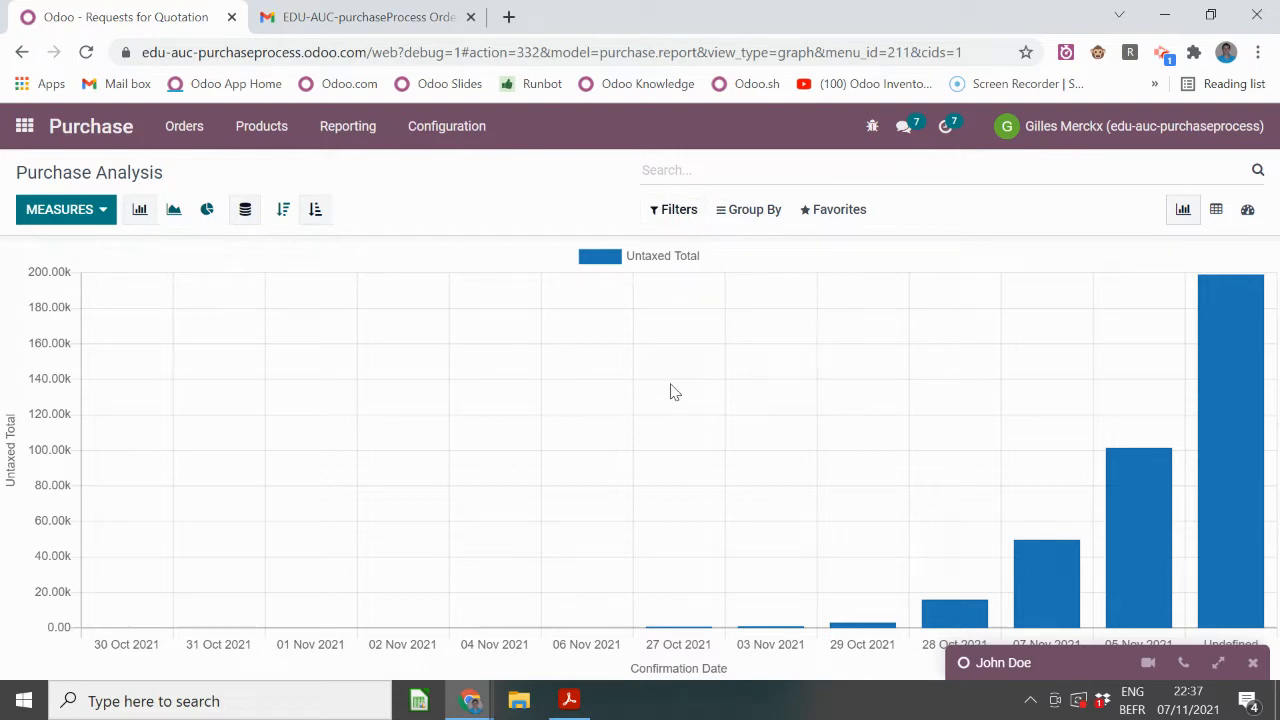
{"action": "left_click", "coordinate": [750, 211]}
{"action": "left_click", "coordinate": [752, 243]}
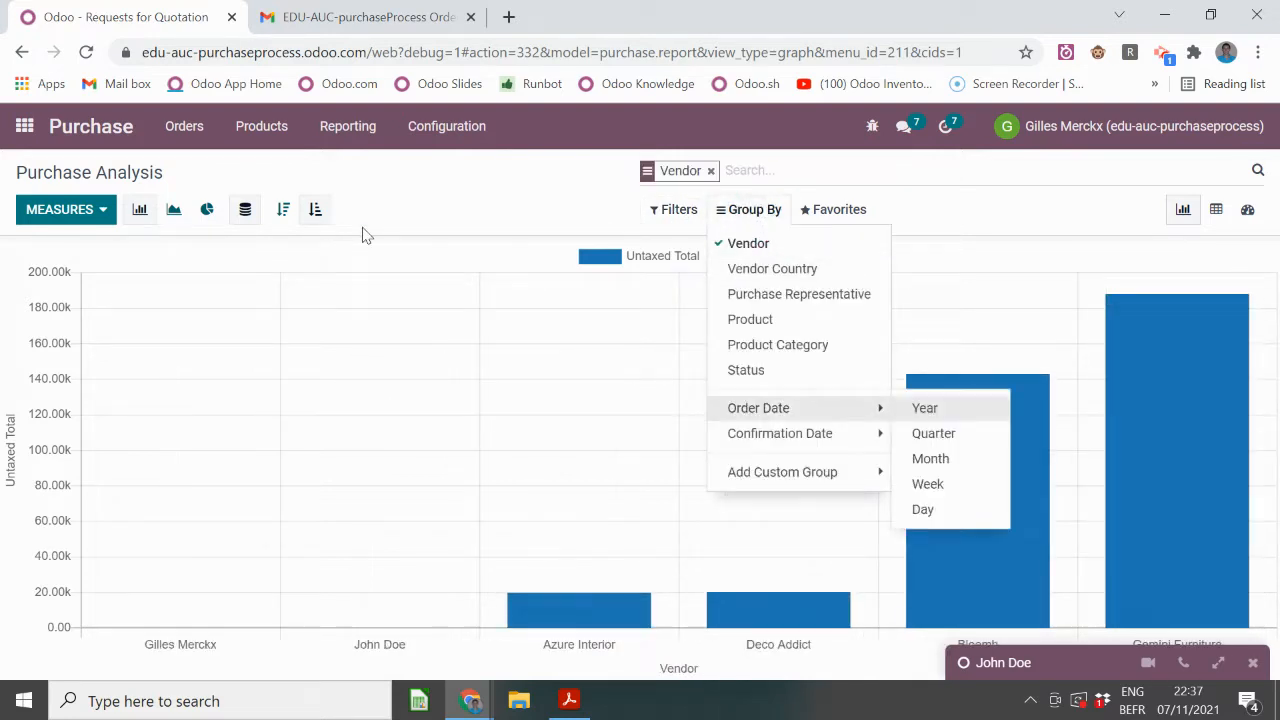
{"action": "left_click", "coordinate": [740, 270]}
{"action": "left_click", "coordinate": [745, 270]}
{"action": "left_click", "coordinate": [767, 293]}
{"action": "left_click", "coordinate": [745, 244]}
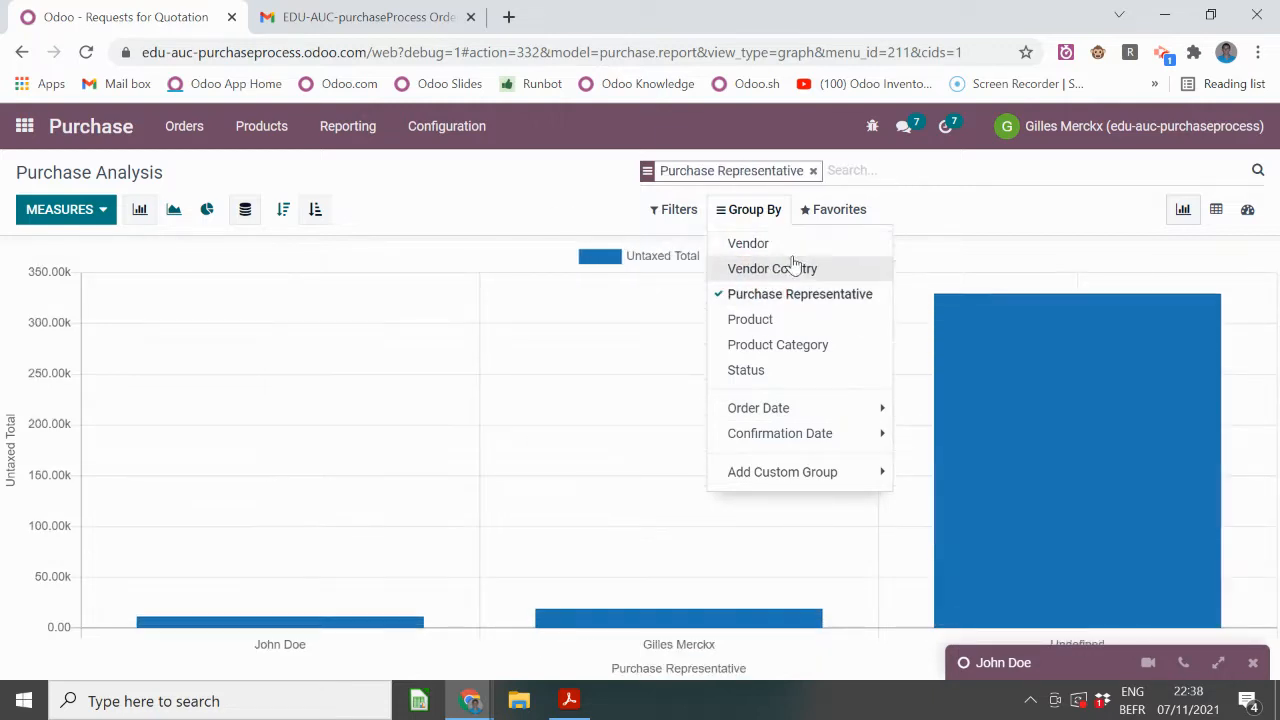
{"action": "left_click", "coordinate": [675, 209]}
{"action": "left_click", "coordinate": [752, 210]}
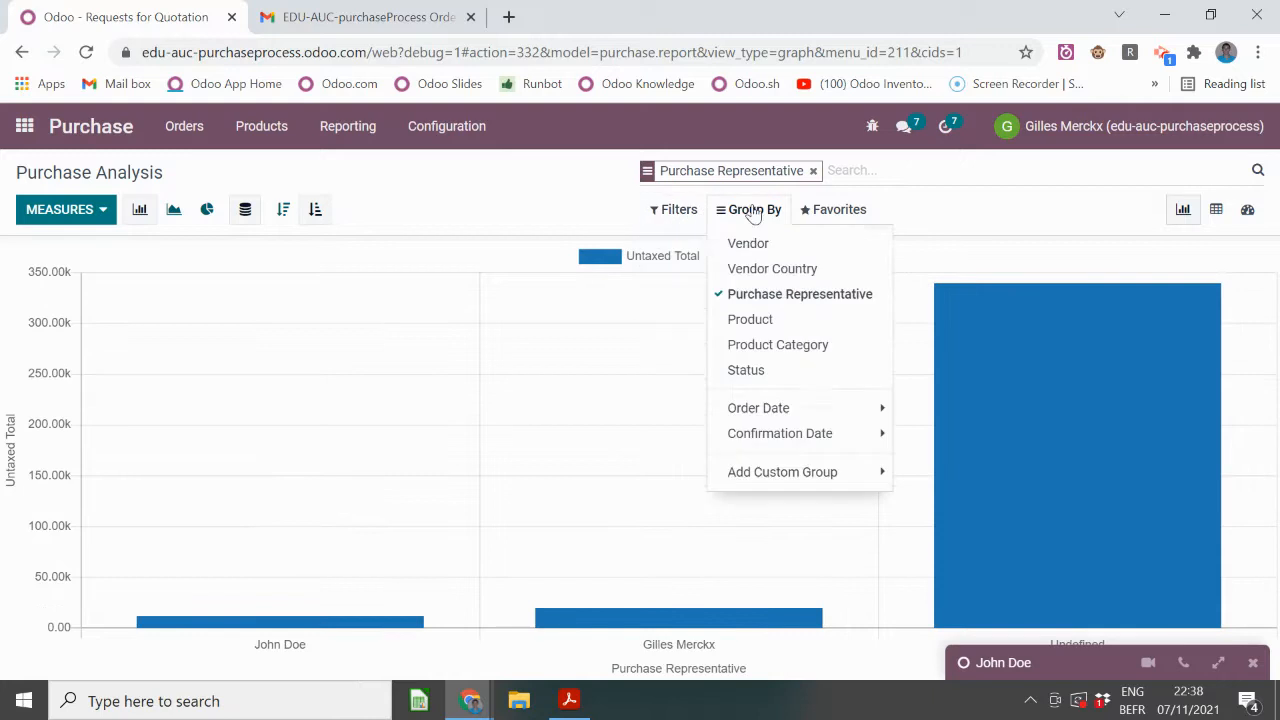
{"action": "left_click", "coordinate": [760, 294]}
{"action": "left_click", "coordinate": [686, 214]}
{"action": "left_click", "coordinate": [686, 212]}
{"action": "left_click", "coordinate": [755, 210]}
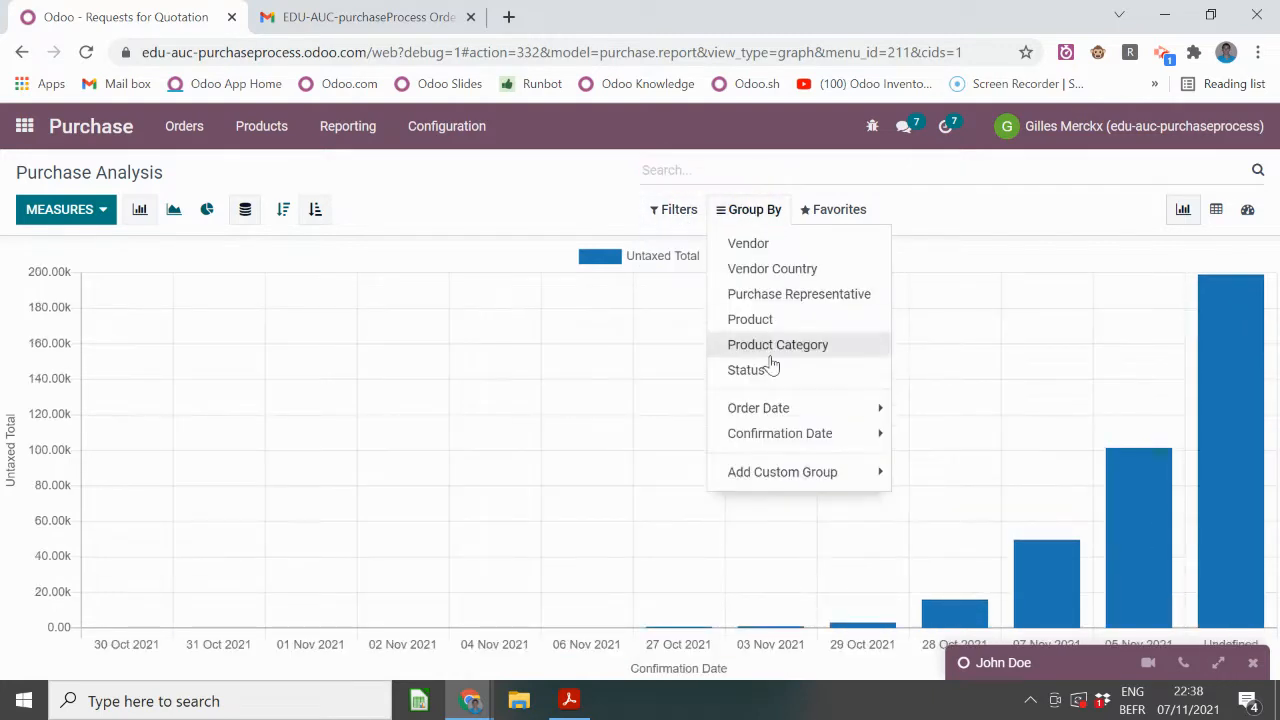
- Filter the analysis to 2021 order dates and drop the order-quarter grouping
{"action": "left_click", "coordinate": [788, 410]}
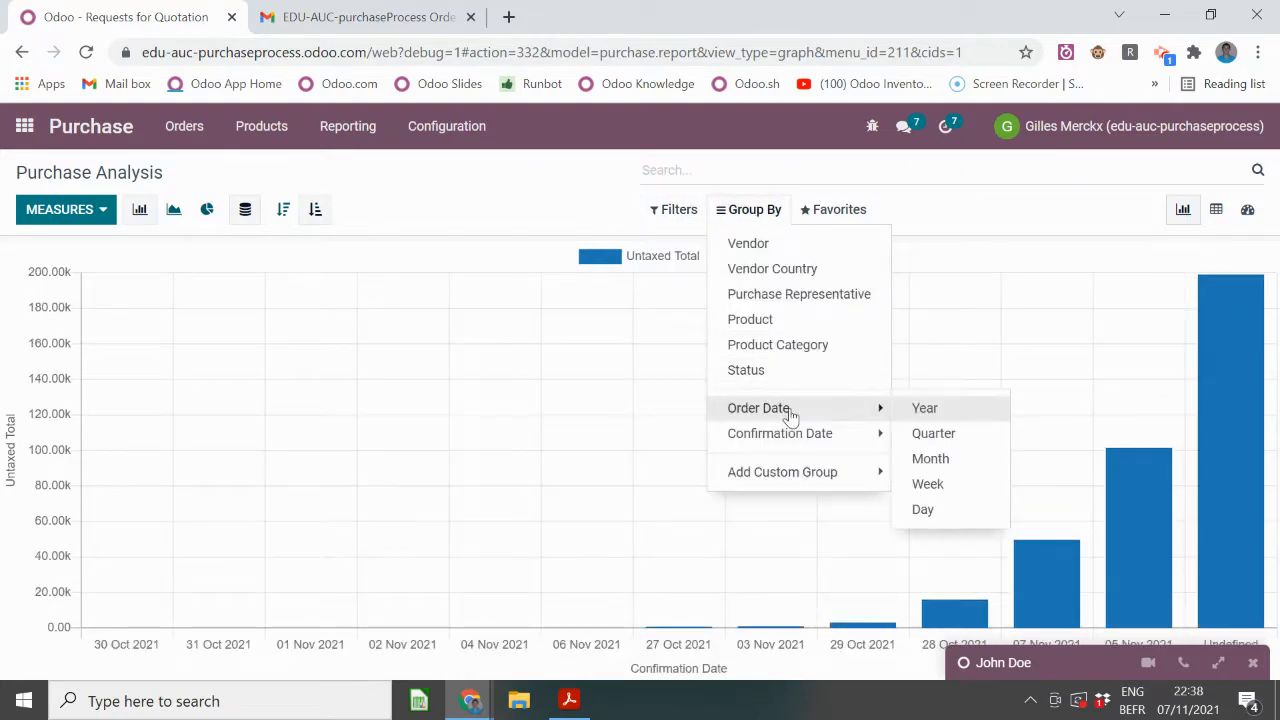
{"action": "left_click", "coordinate": [933, 433]}
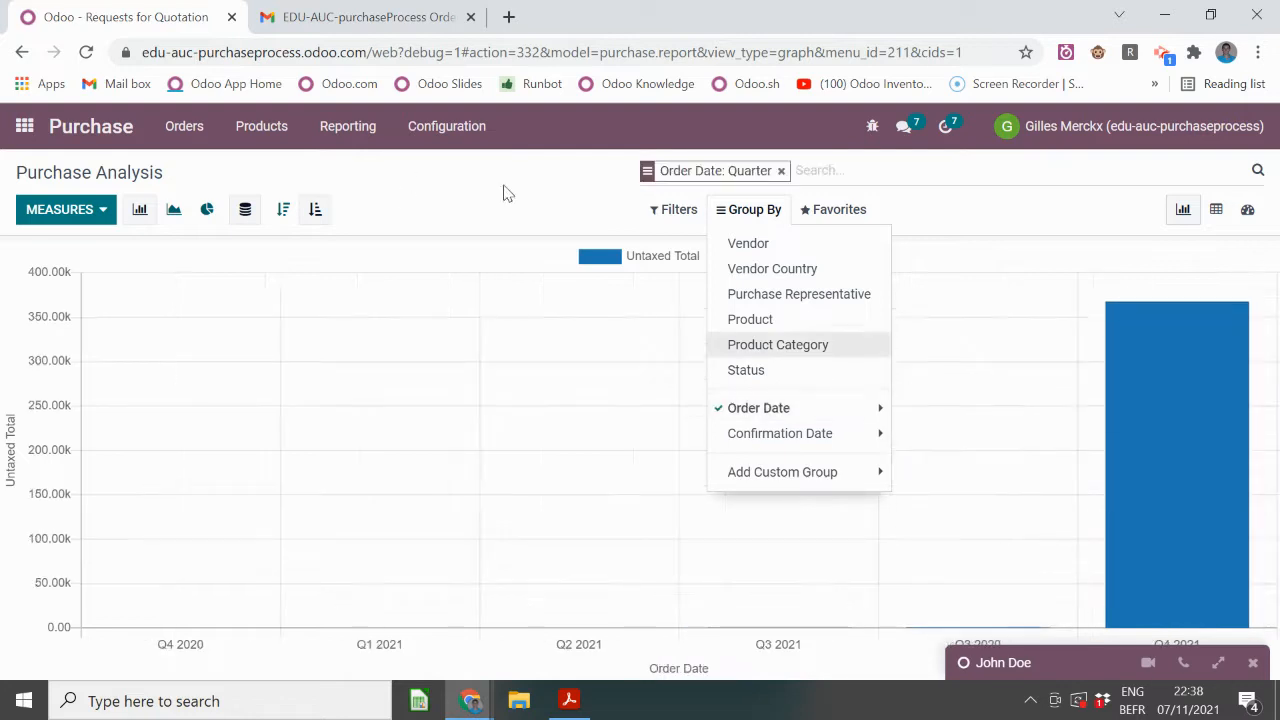
{"action": "left_click", "coordinate": [660, 213]}
{"action": "left_click", "coordinate": [660, 213]}
{"action": "left_click", "coordinate": [760, 320]}
{"action": "left_click", "coordinate": [760, 320]}
{"action": "left_click", "coordinate": [808, 326]}
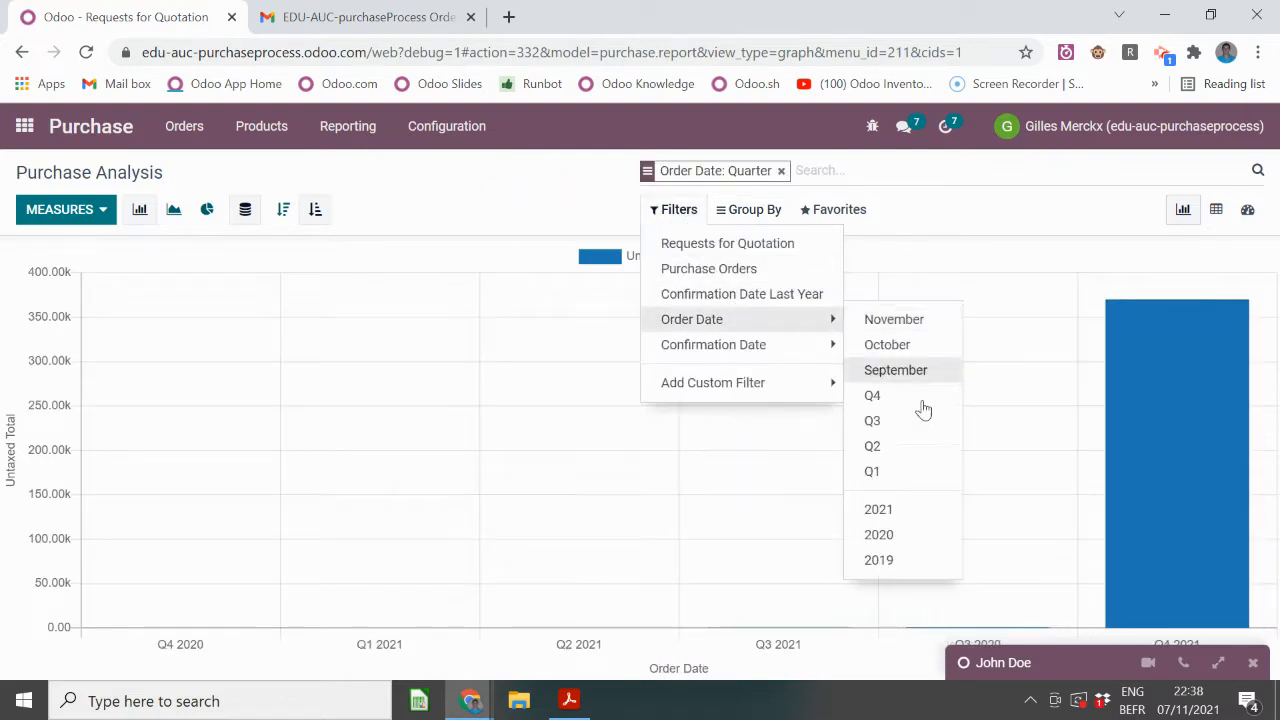
{"action": "left_click", "coordinate": [915, 508]}
{"action": "left_click", "coordinate": [712, 382]}
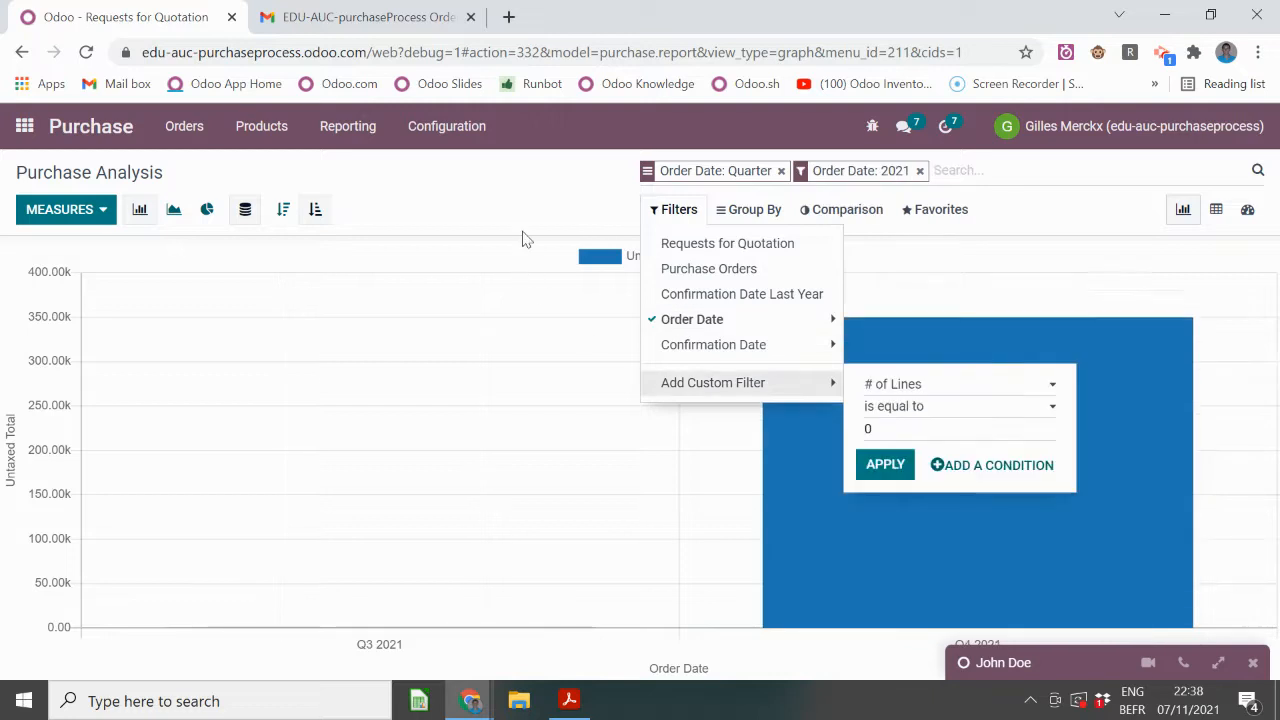
{"action": "left_click", "coordinate": [570, 175]}
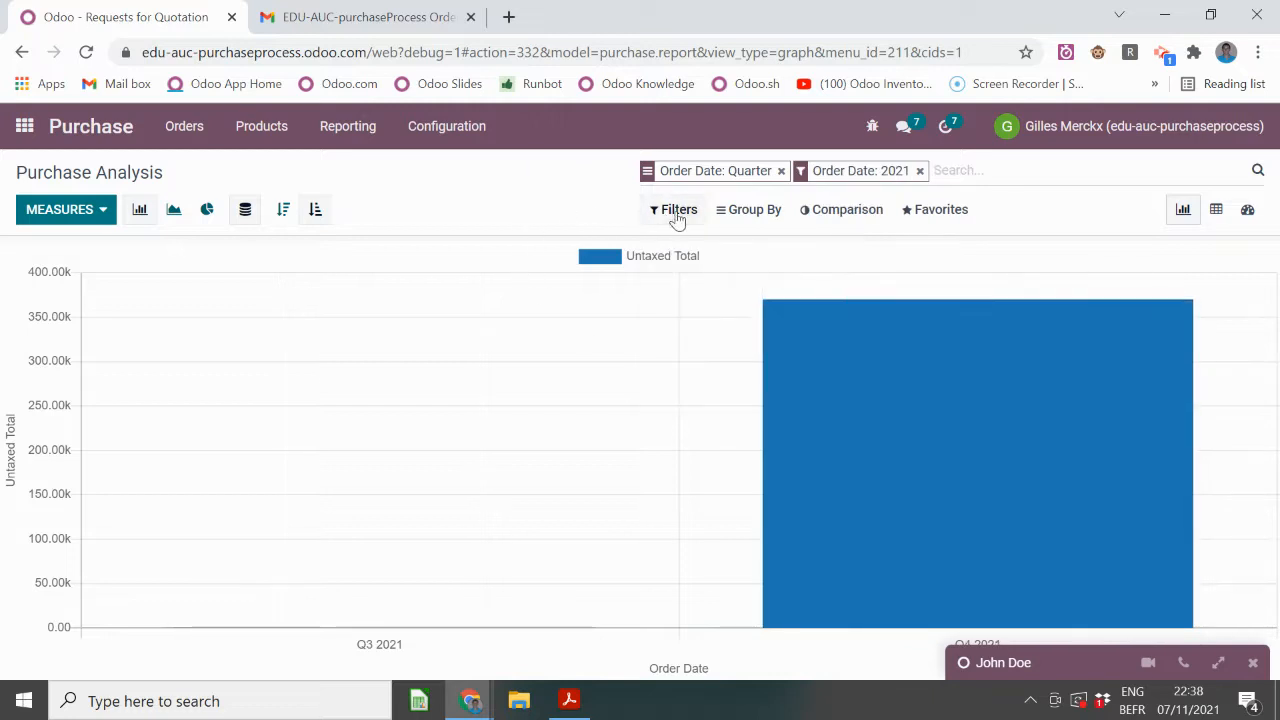
{"action": "left_click", "coordinate": [781, 171]}
- Compare the 2021 order figures against the previous year, 2020
{"action": "left_click", "coordinate": [848, 211]}
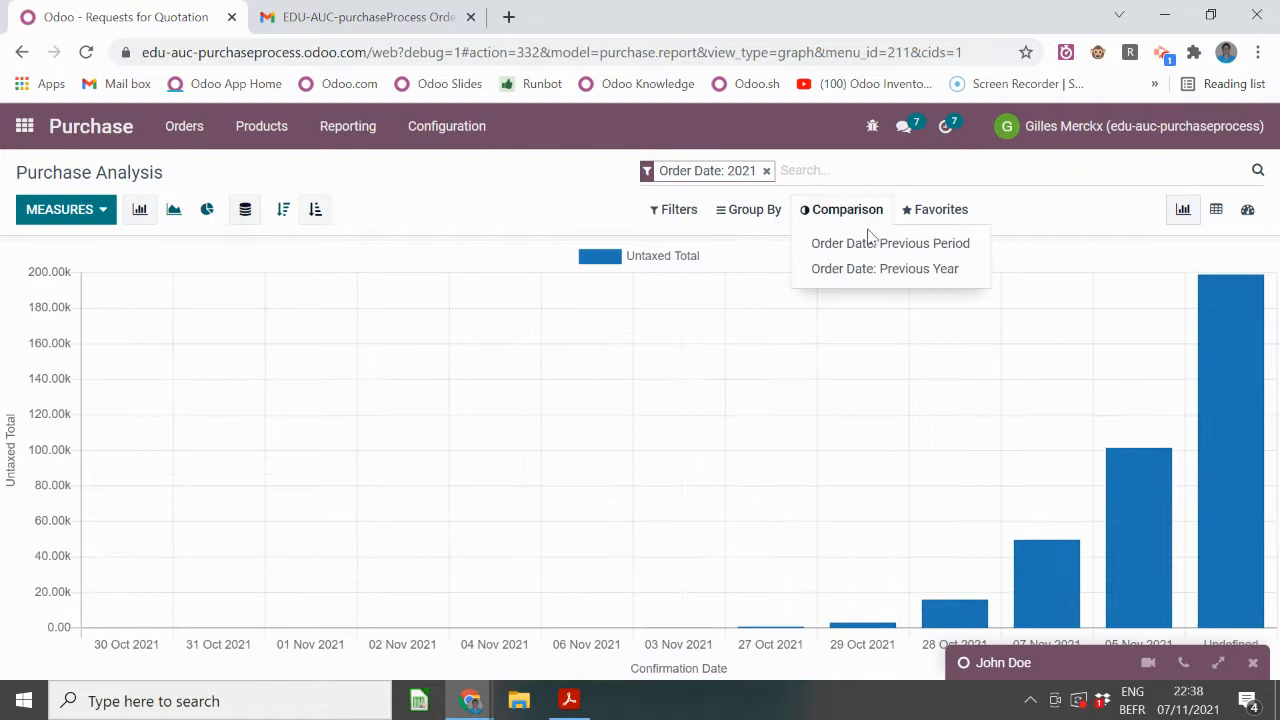
{"action": "left_click", "coordinate": [880, 270]}
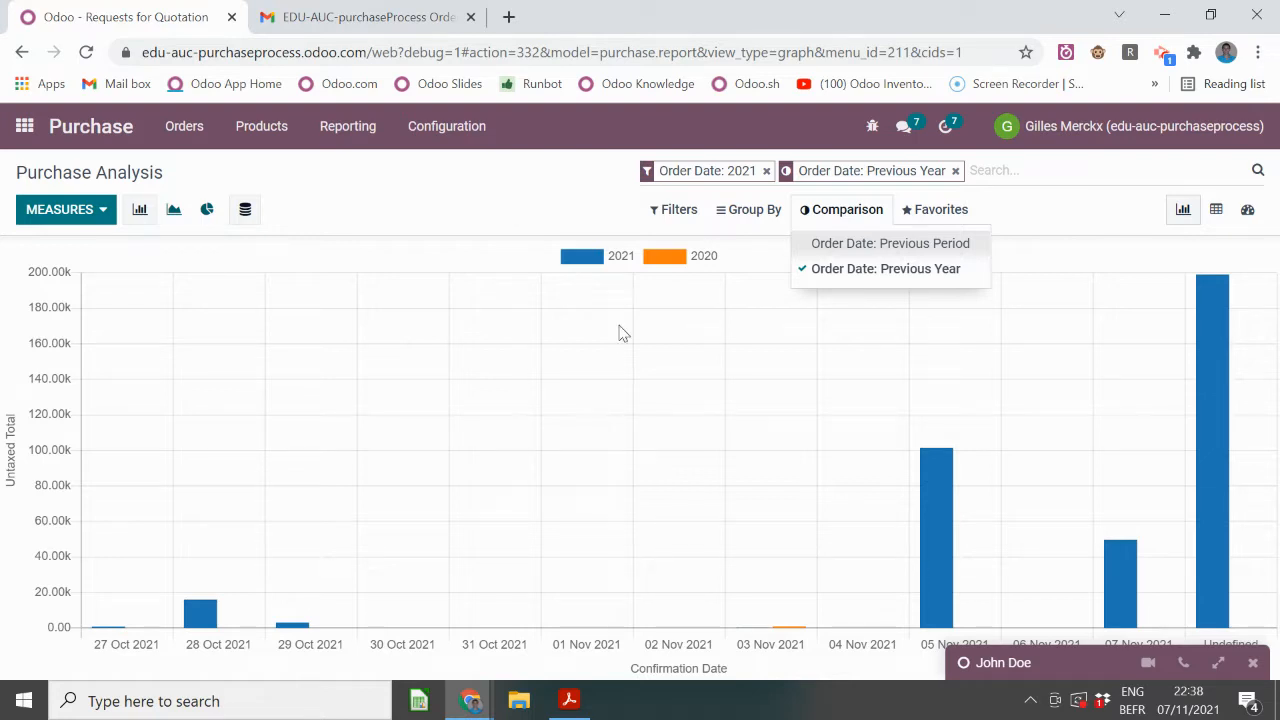
{"action": "left_click", "coordinate": [674, 209]}
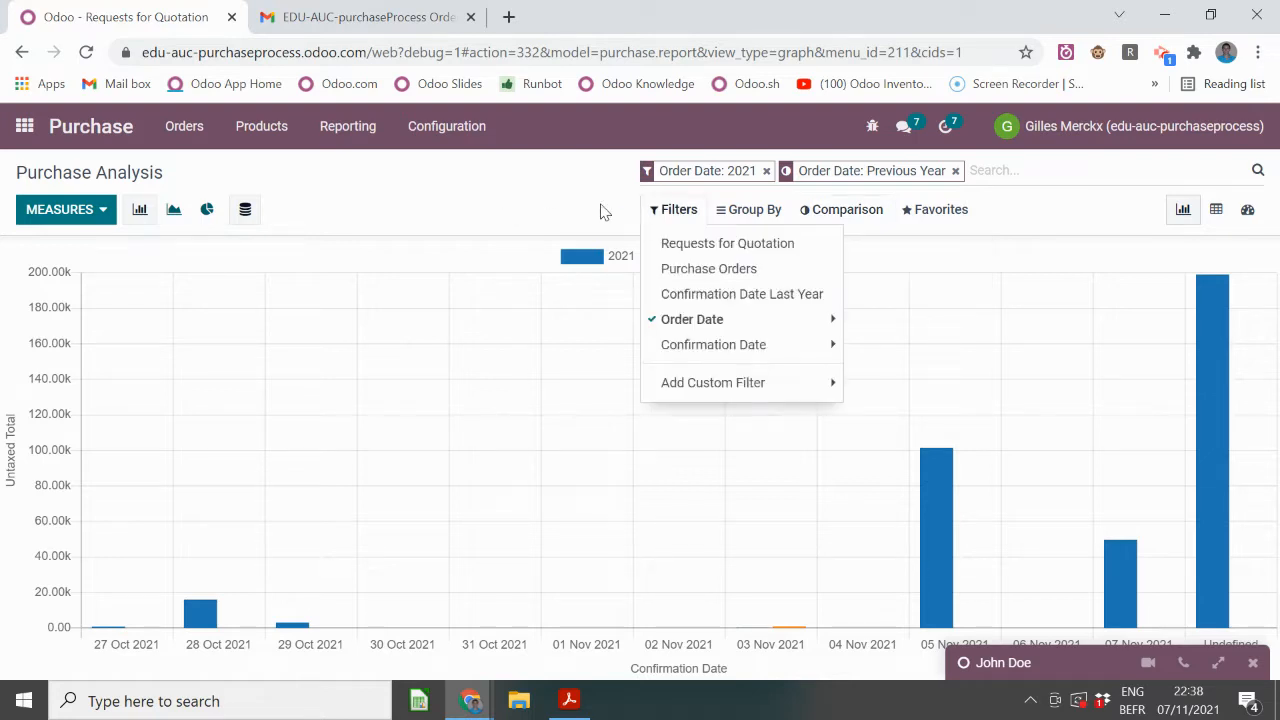
{"action": "left_click", "coordinate": [428, 191]}
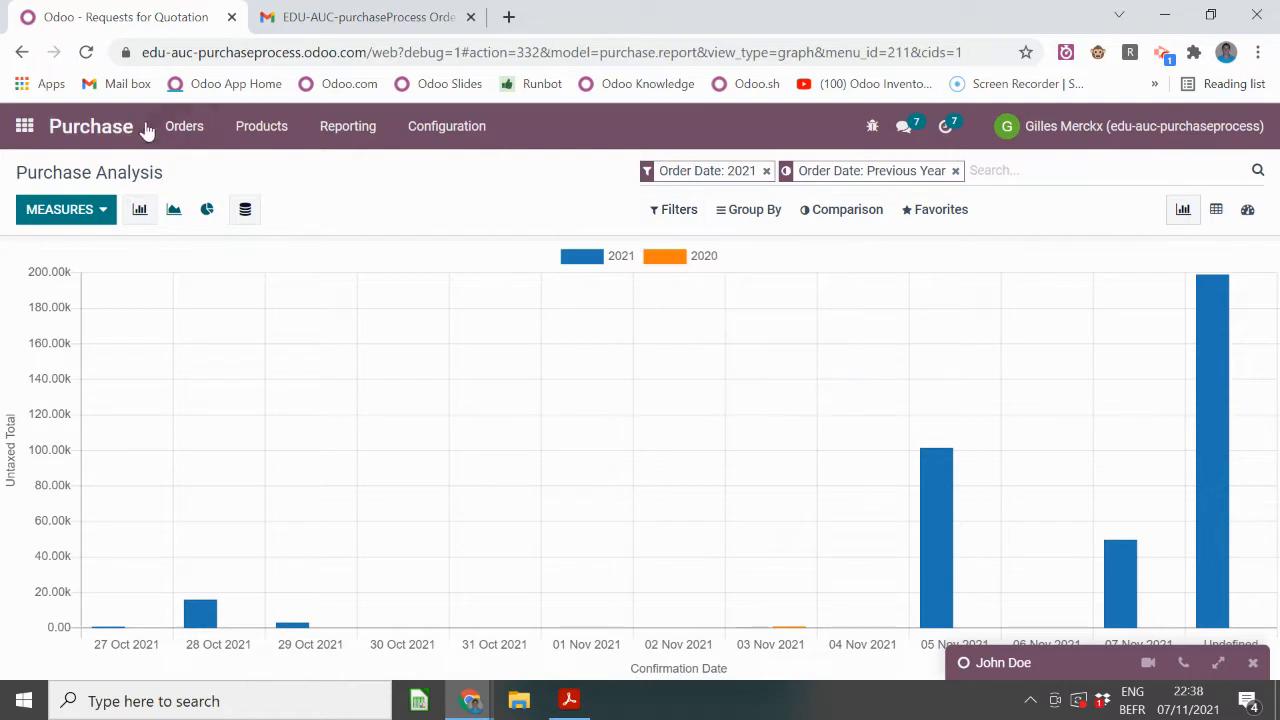
- From the Purchase dashboard, review the Avg Order Value and Lead Time to Purchase KPIs, then open P00024
{"action": "left_click", "coordinate": [104, 136]}
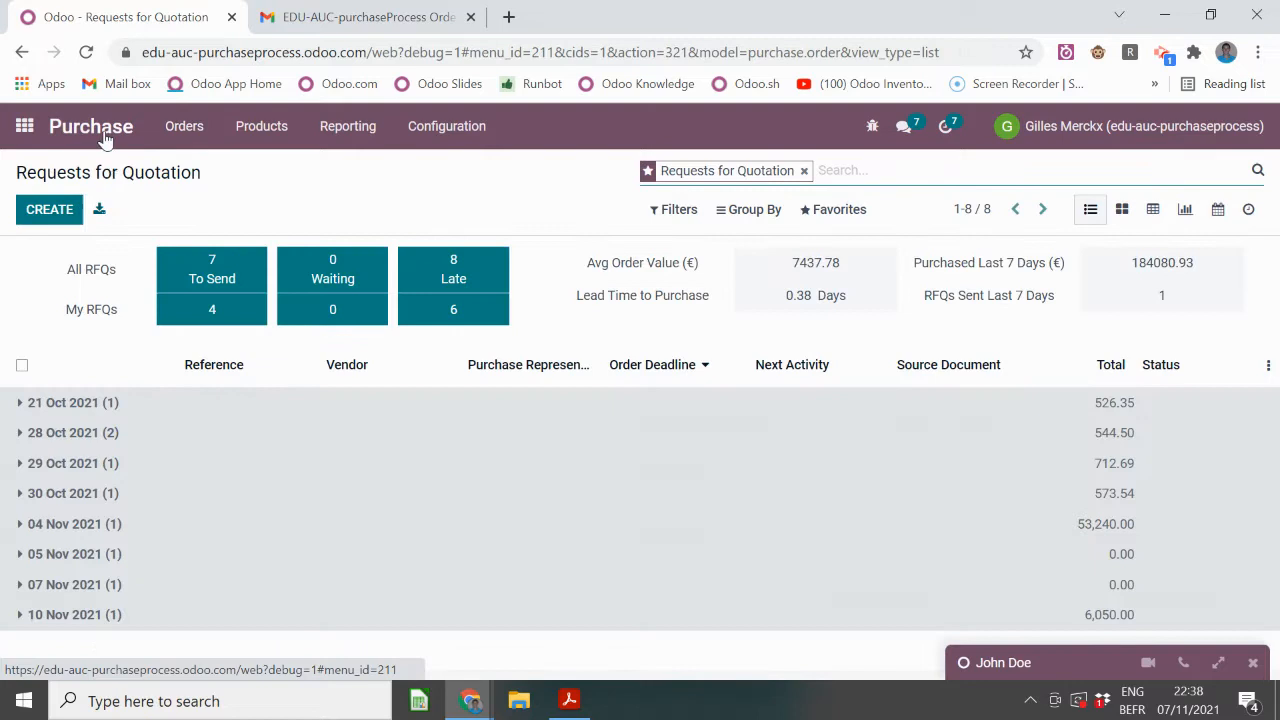
{"action": "left_click", "coordinate": [803, 170]}
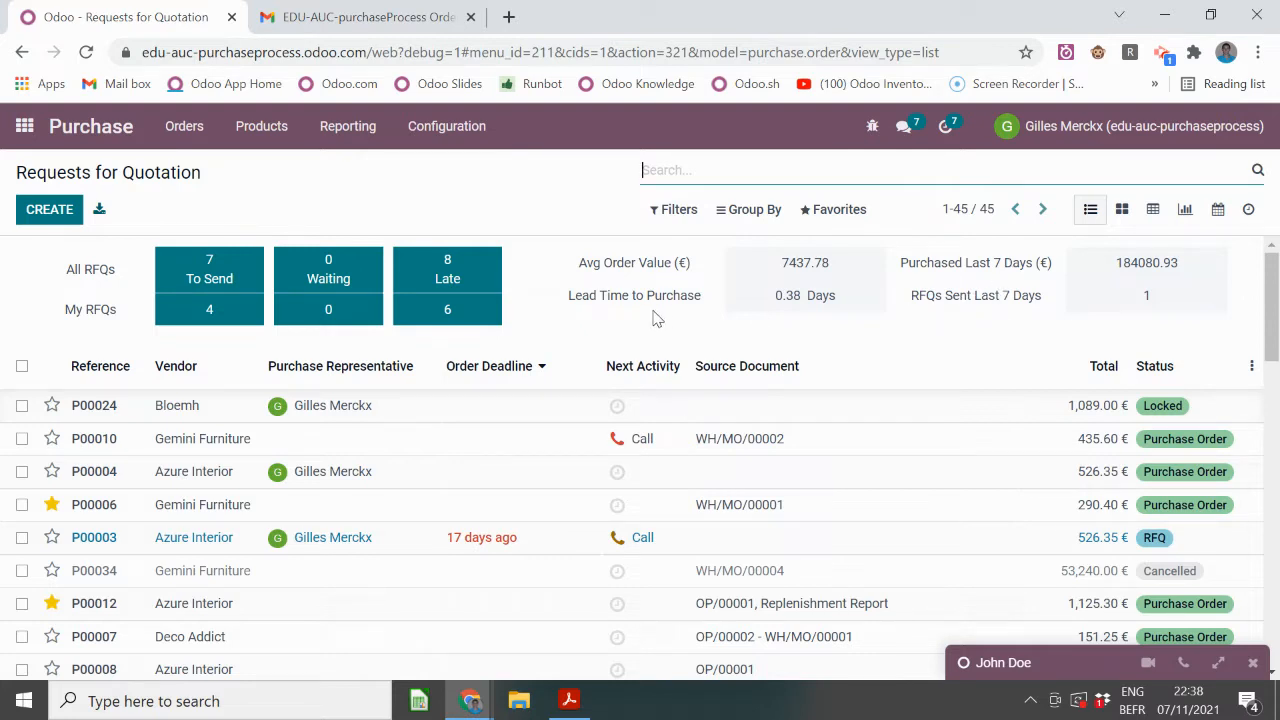
{"action": "left_click_drag", "start_coordinate": [583, 266], "coordinate": [691, 264]}
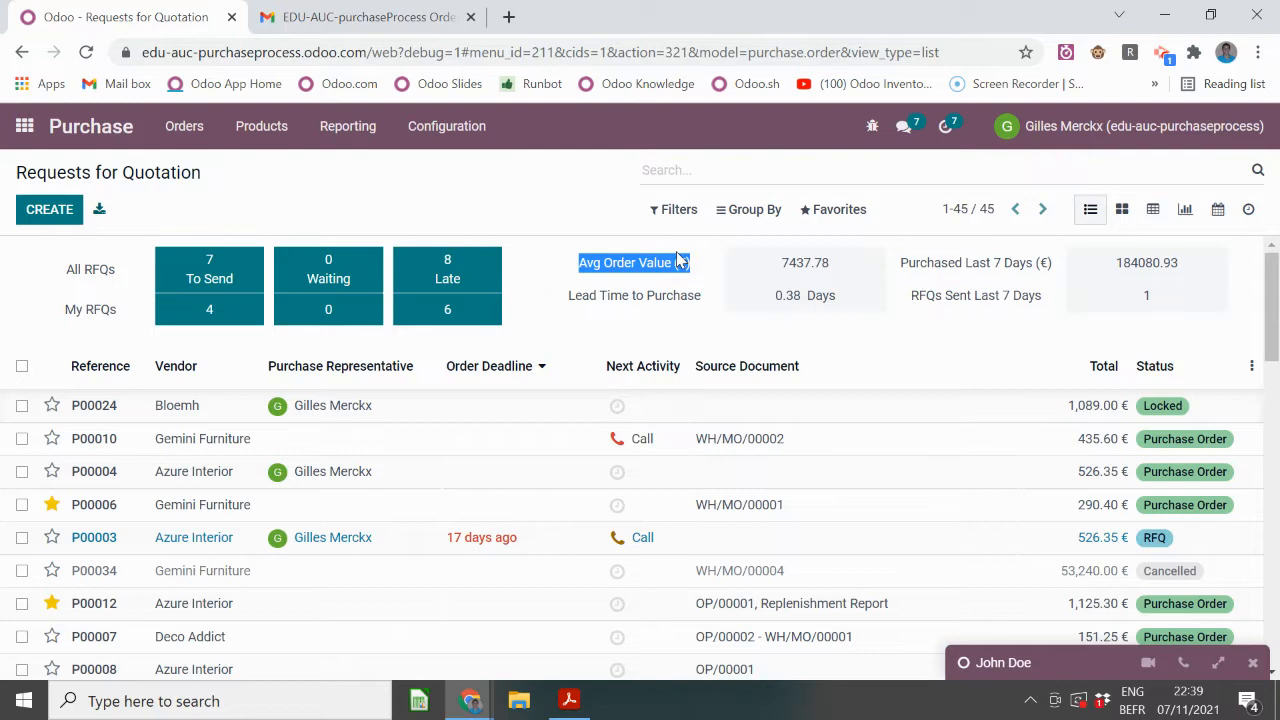
{"action": "left_click_drag", "start_coordinate": [572, 295], "coordinate": [708, 300]}
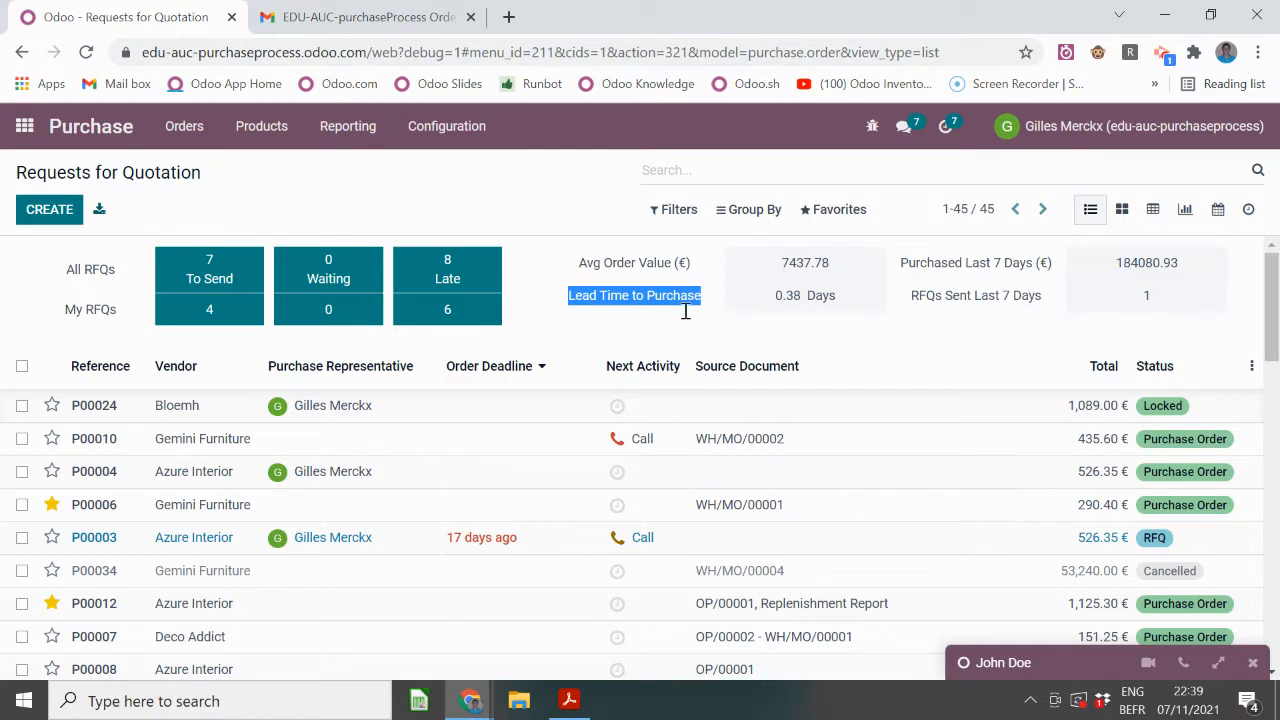
{"action": "left_click", "coordinate": [172, 408]}
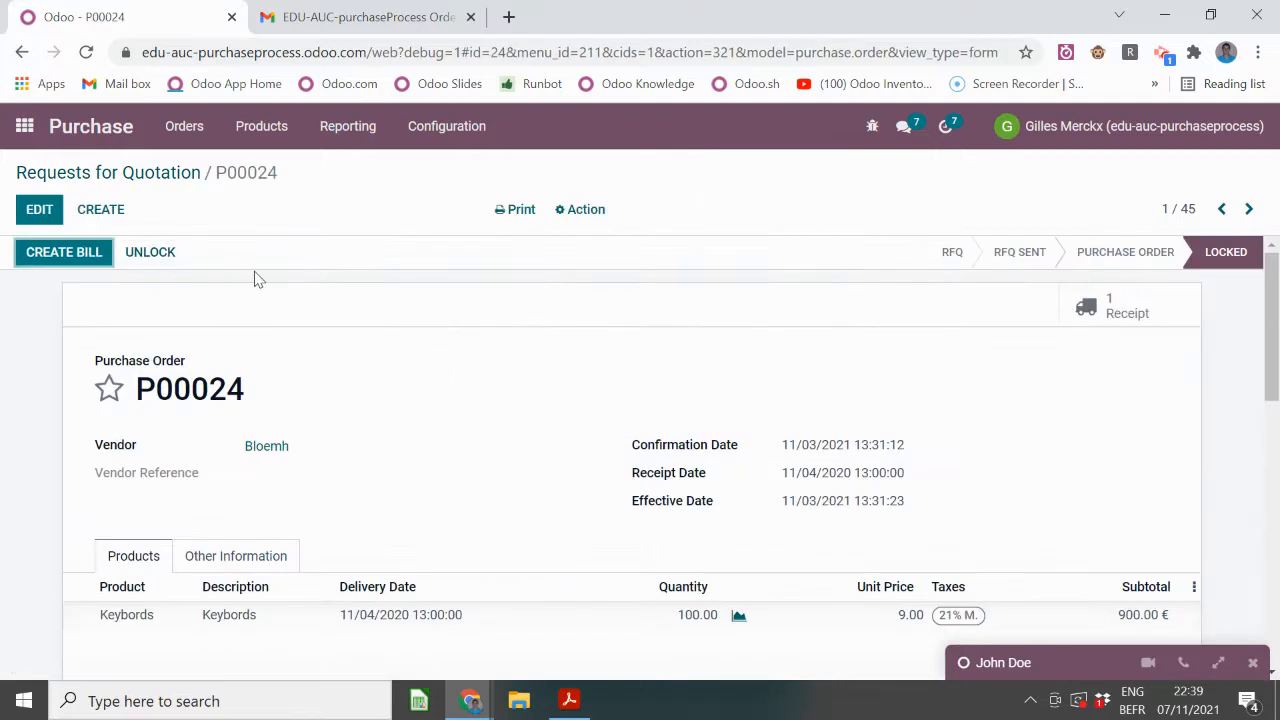
- Open Bloemh's contact, browse its 10 purchases including P00043, and return to the contact record
{"action": "left_click", "coordinate": [268, 447]}
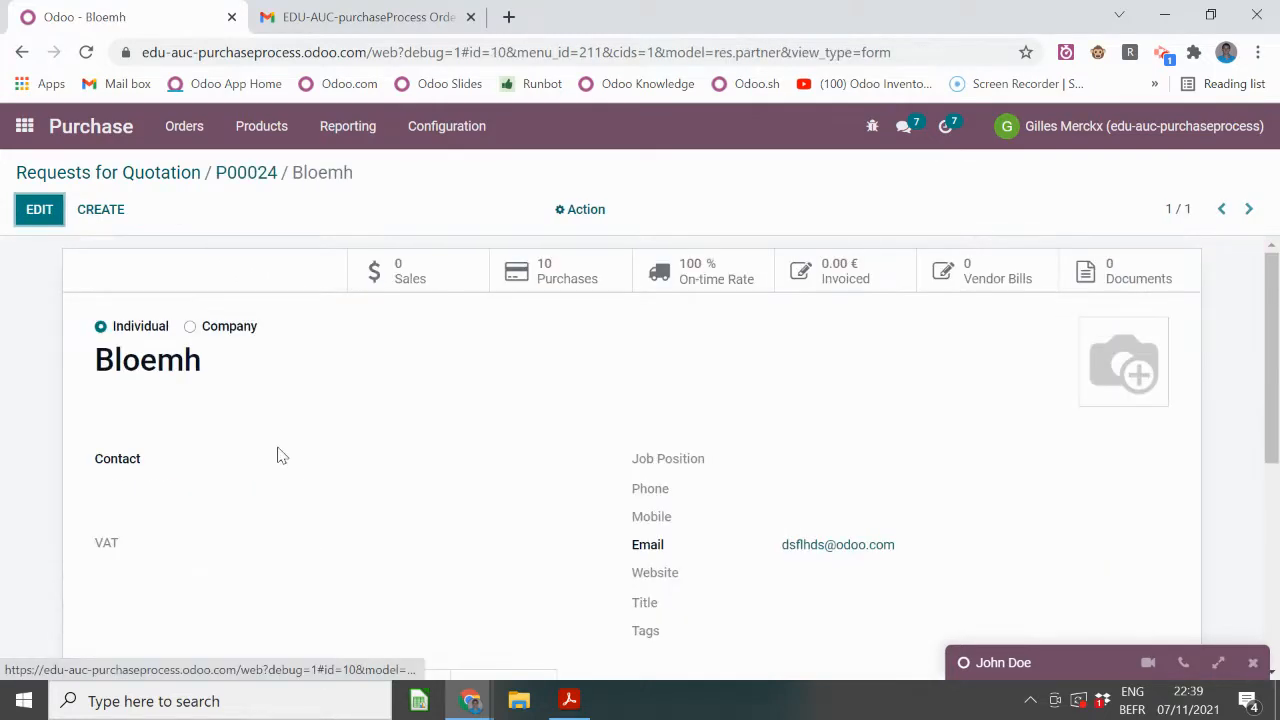
{"action": "left_click", "coordinate": [580, 277]}
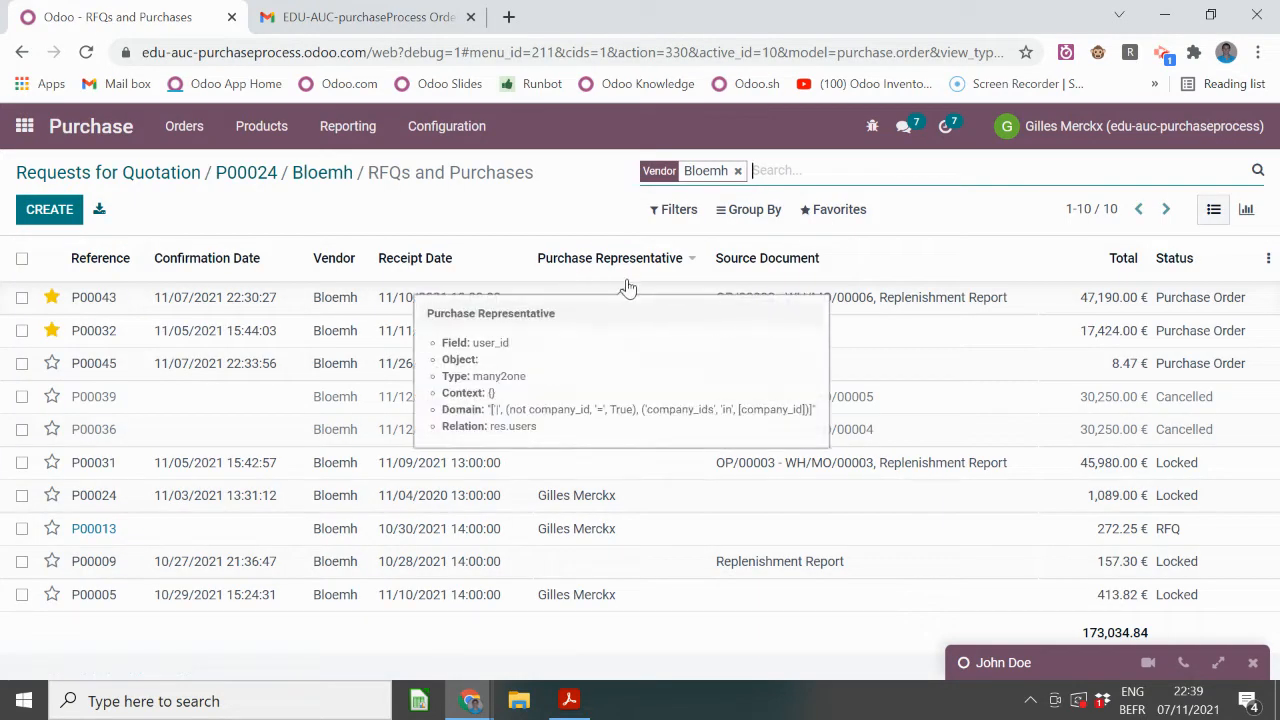
{"action": "left_click", "coordinate": [321, 174]}
{"action": "left_click", "coordinate": [571, 277]}
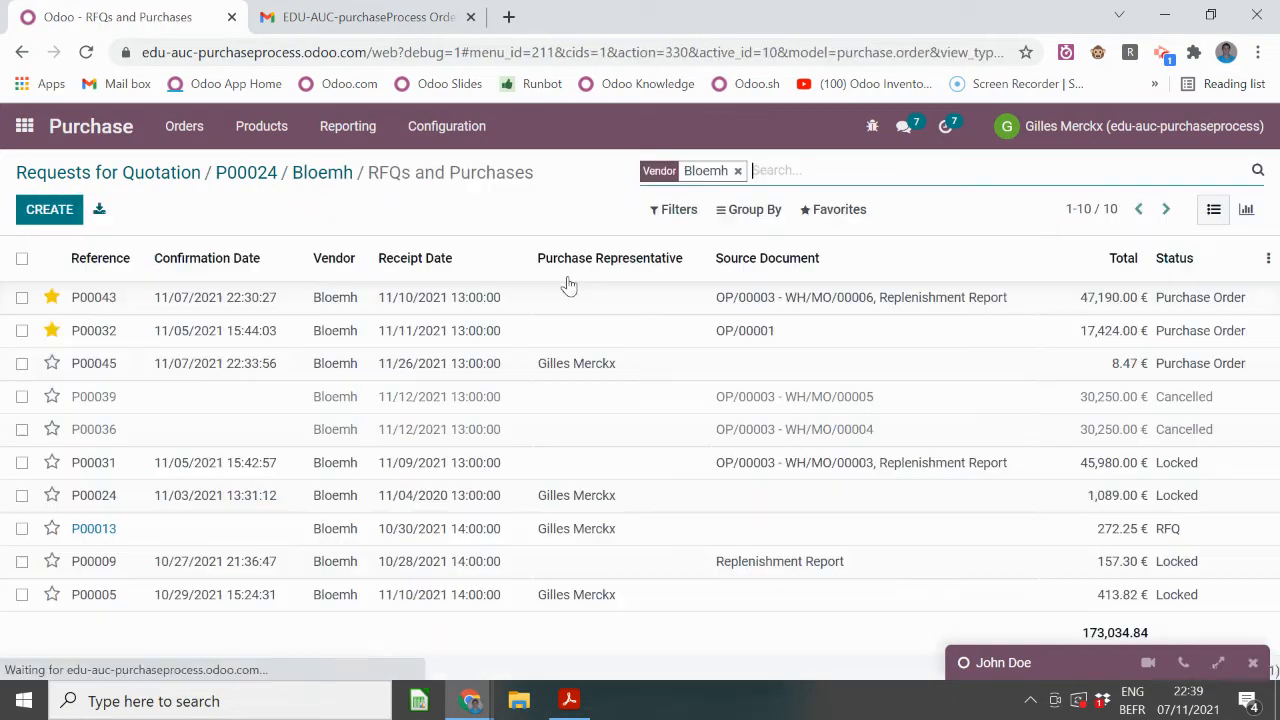
{"action": "left_click", "coordinate": [742, 211]}
{"action": "left_click", "coordinate": [789, 331]}
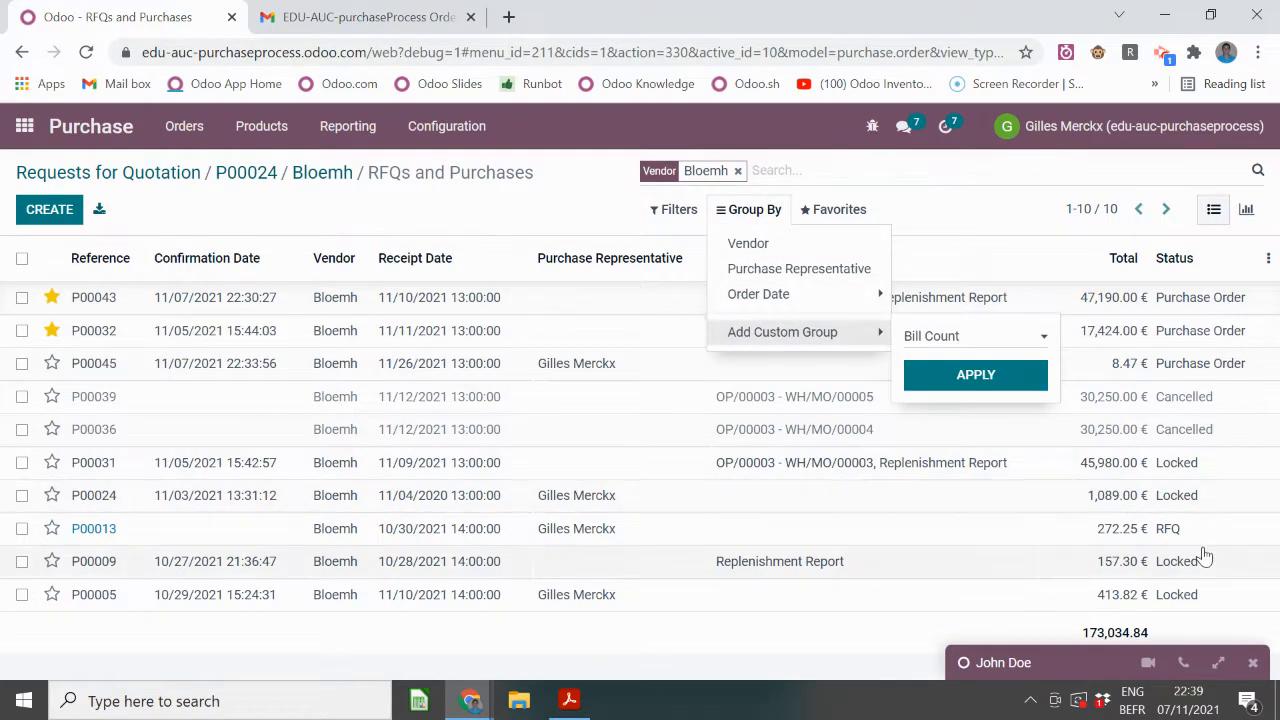
{"action": "left_click", "coordinate": [432, 205]}
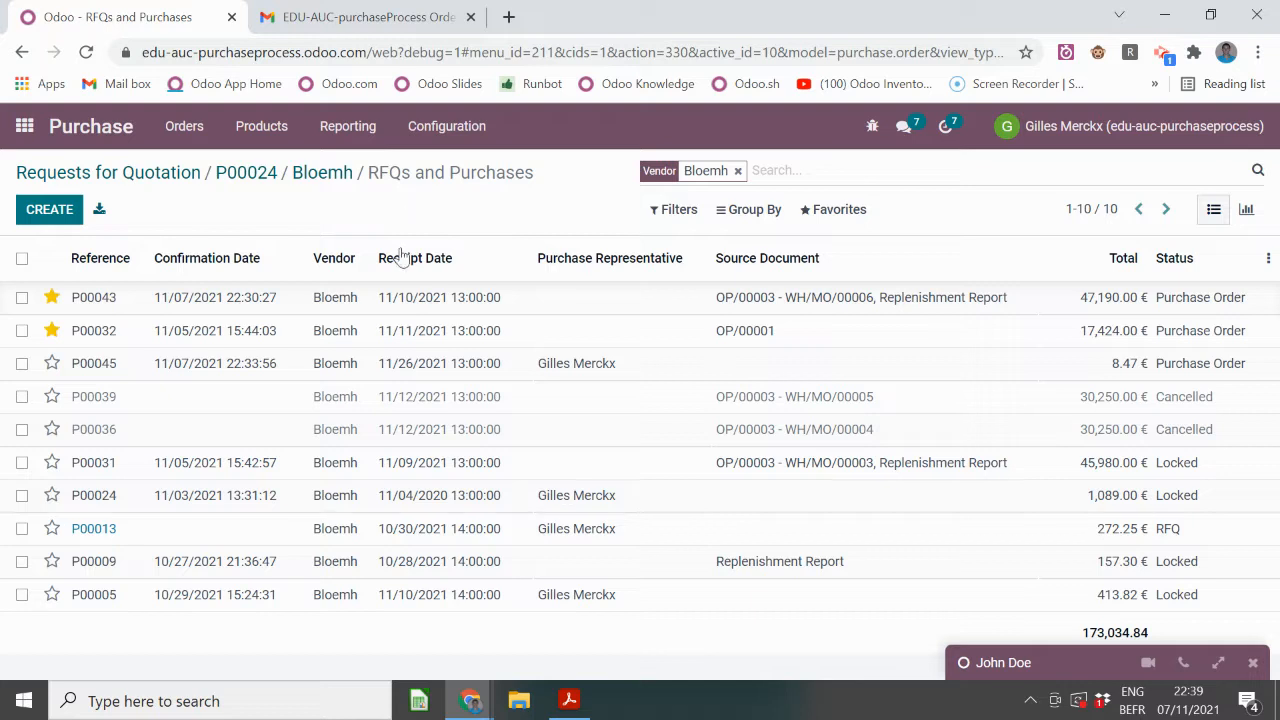
{"action": "left_click", "coordinate": [457, 299]}
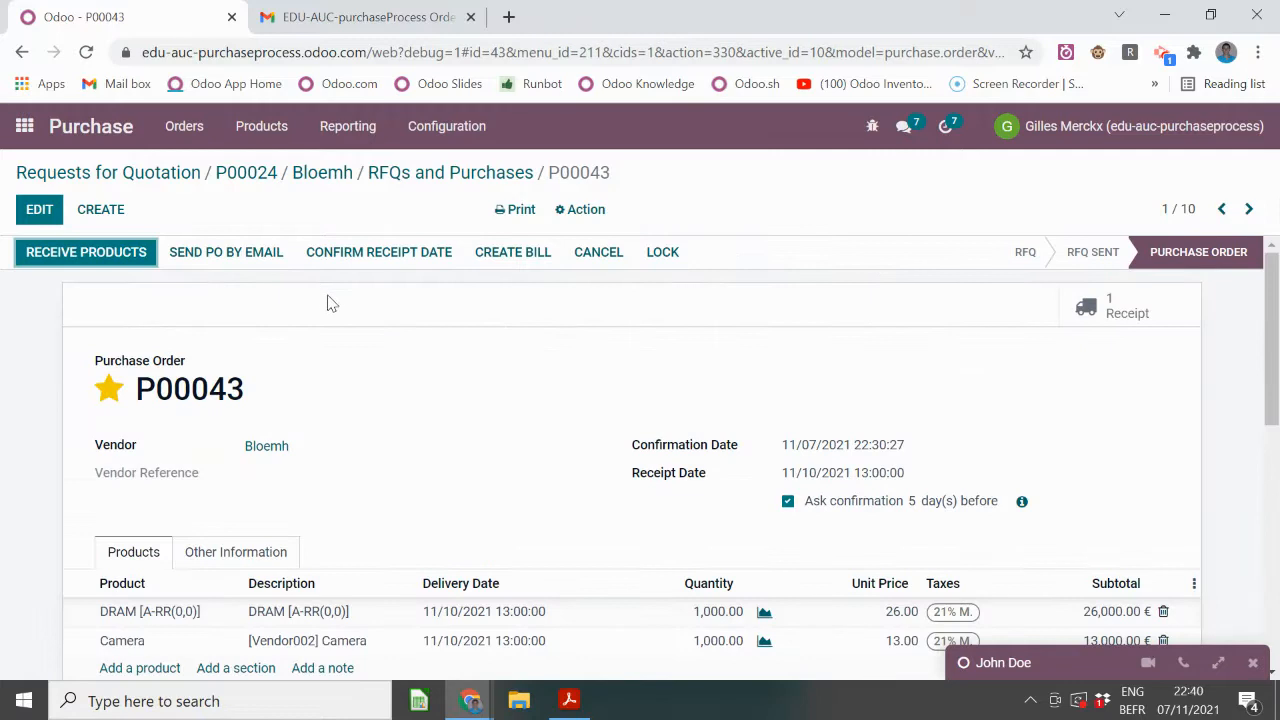
{"action": "left_click", "coordinate": [415, 175]}
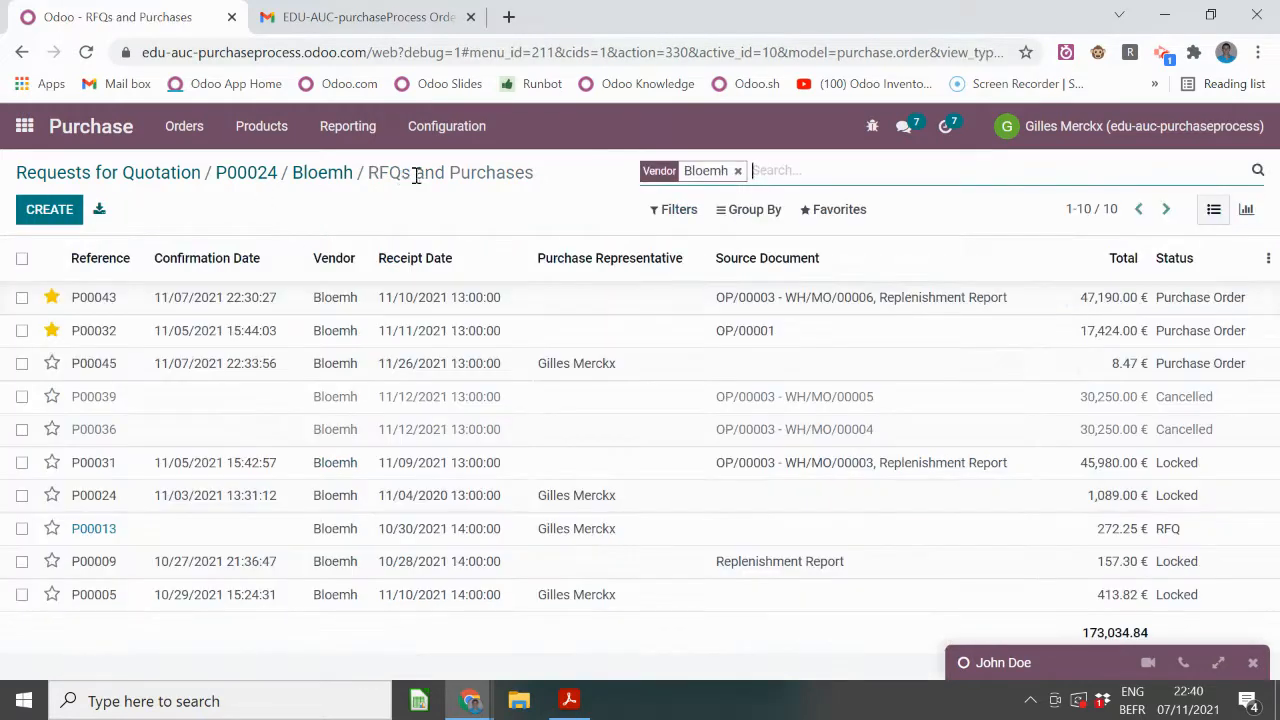
{"action": "left_click", "coordinate": [336, 173]}
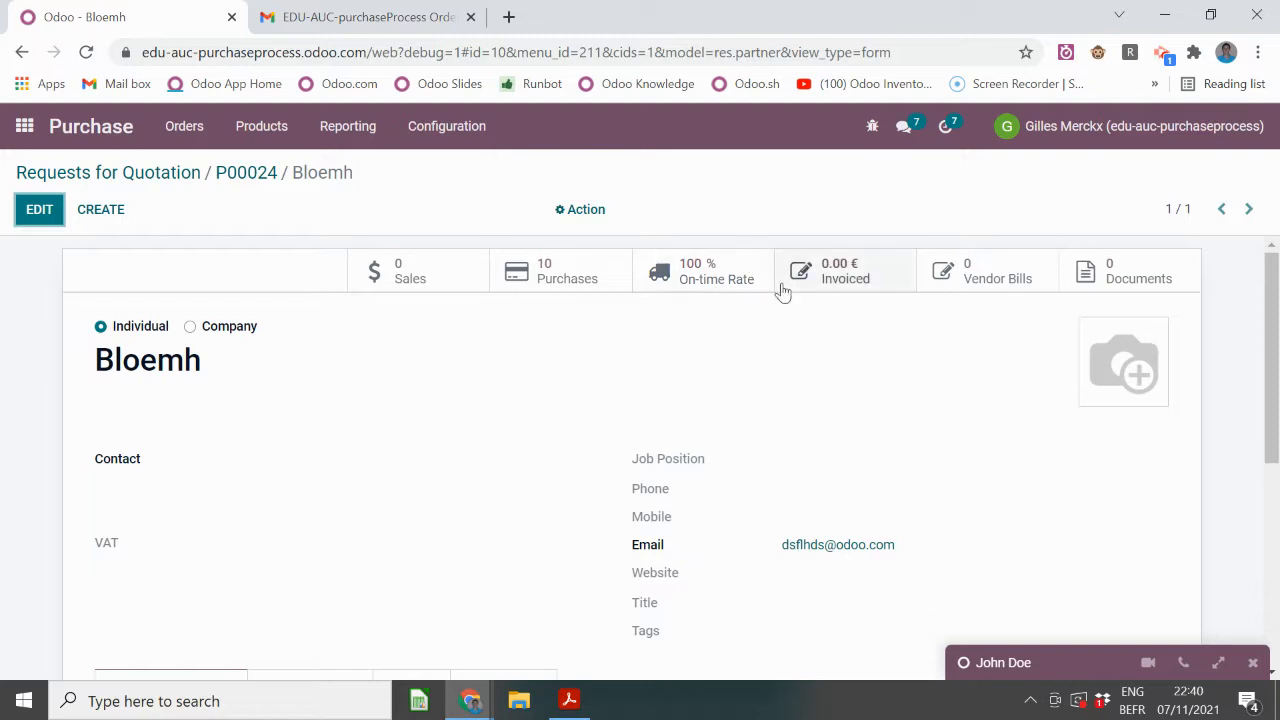
- Look up the Purchase Order Line model's fields through the Models list, then go back to the apps home
{"action": "left_click", "coordinate": [24, 129]}
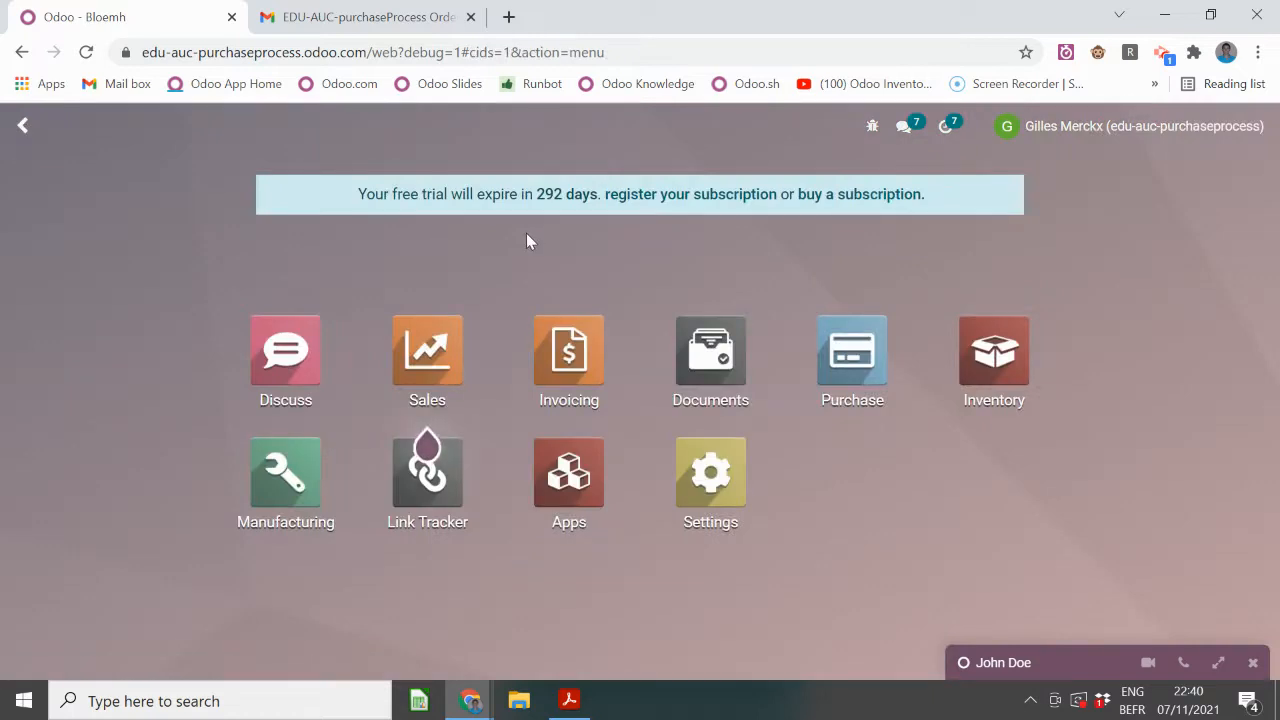
{"action": "type", "text": "model"}
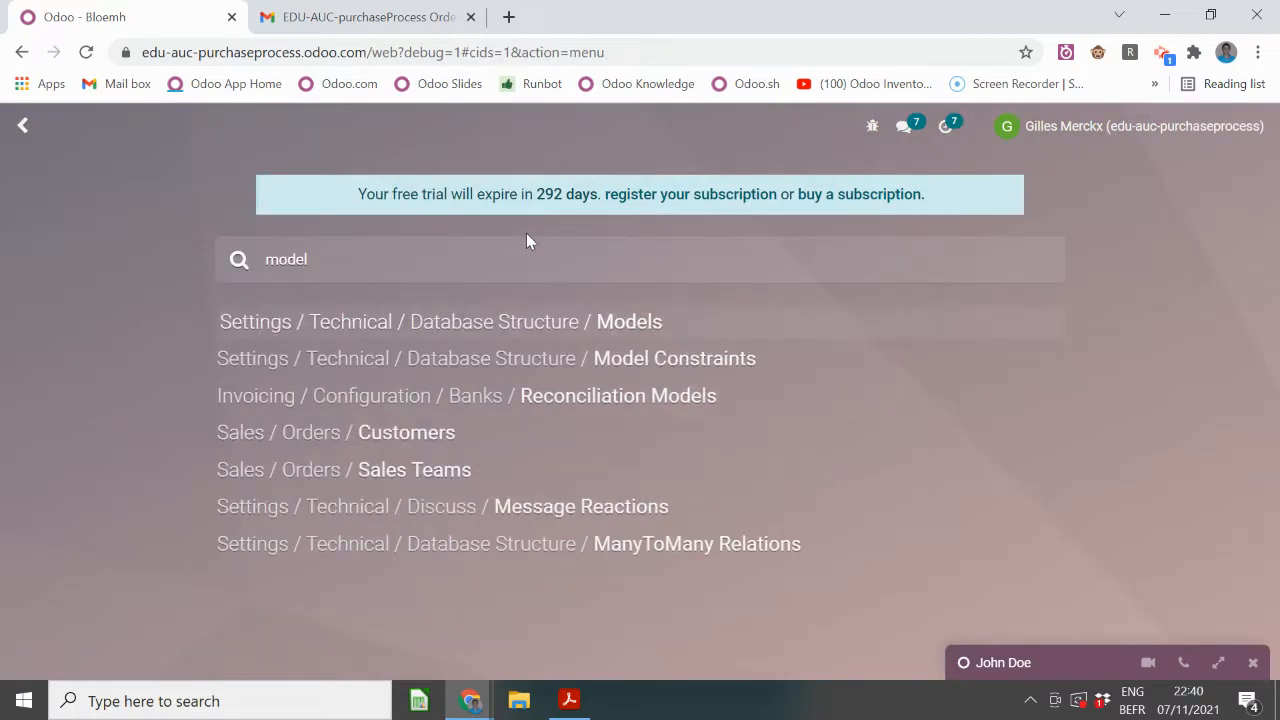
{"action": "key", "text": "Return"}
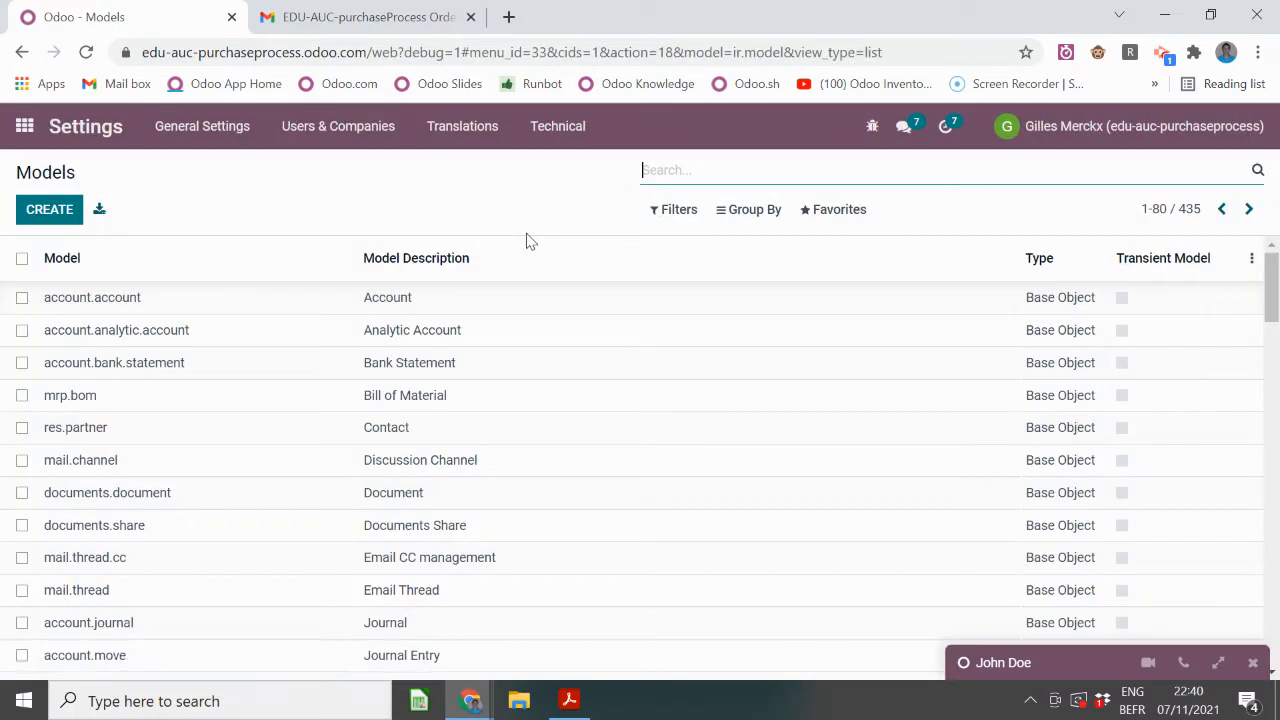
{"action": "type", "text": "purchas"}
{"action": "key", "text": "Return"}
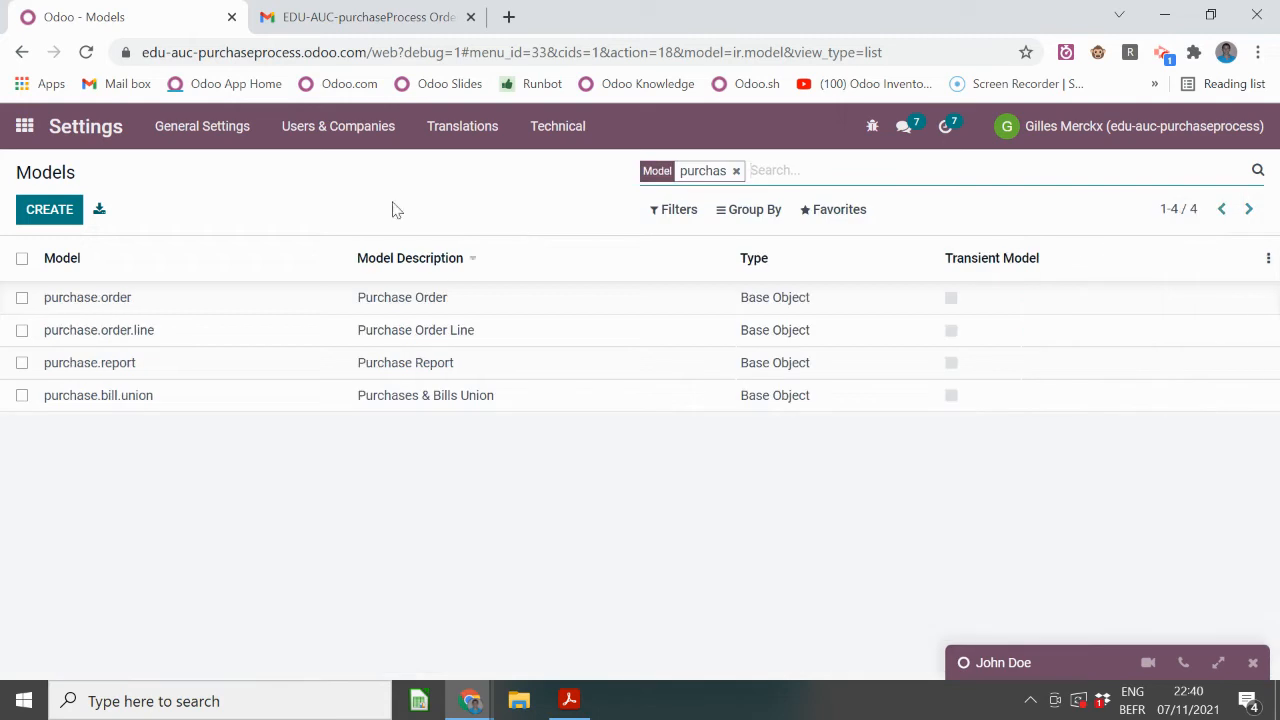
{"action": "left_click", "coordinate": [188, 320]}
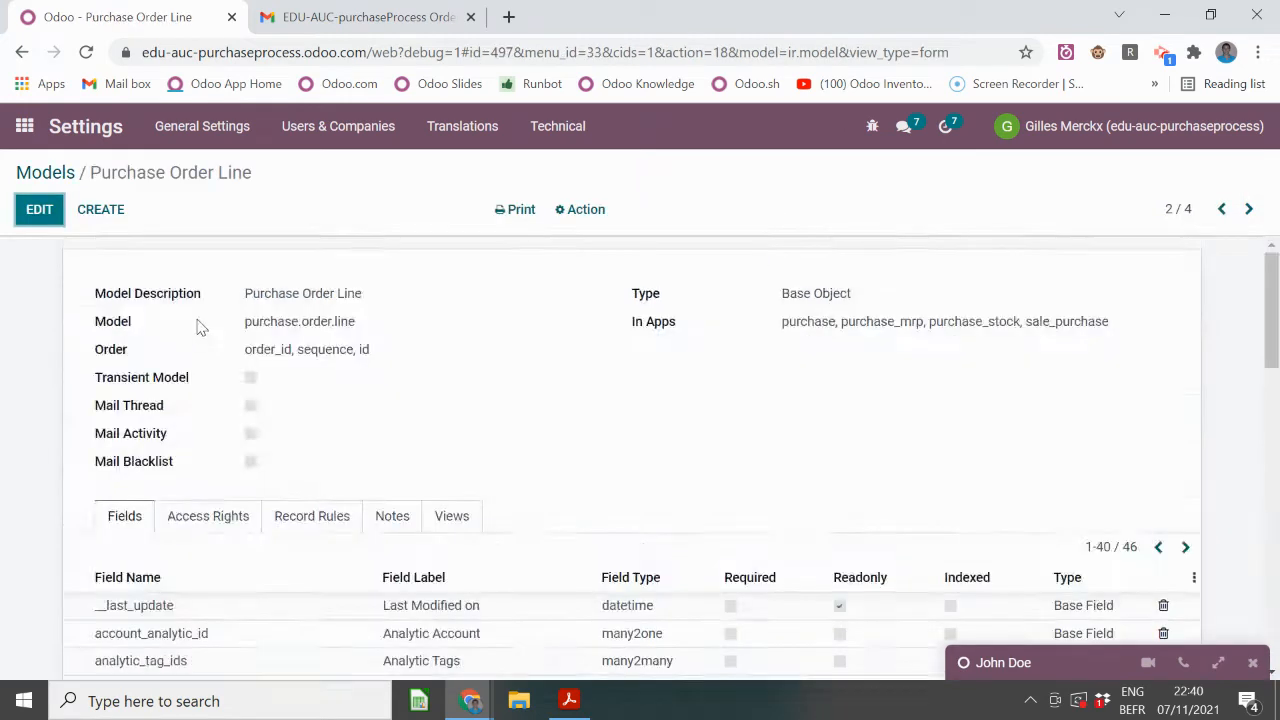
{"action": "scroll", "coordinate": [197, 327], "scroll_direction": "down", "scroll_amount": 12}
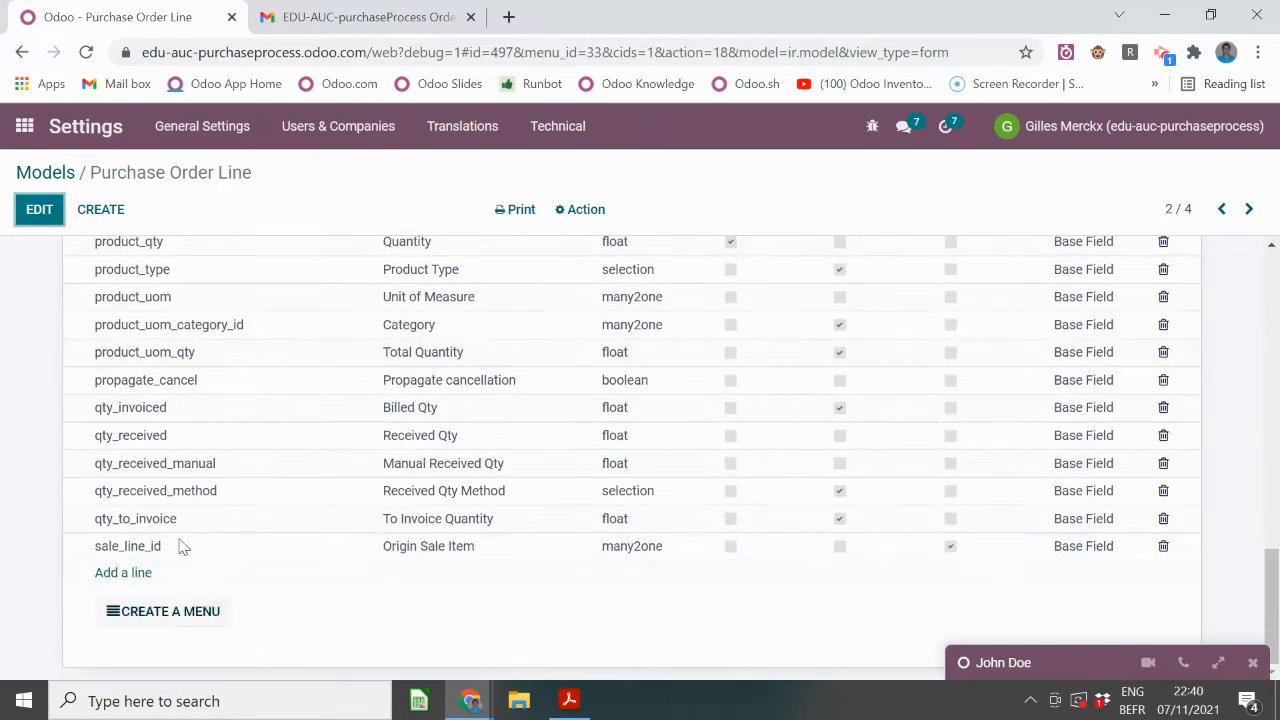
{"action": "scroll", "coordinate": [183, 546], "scroll_direction": "up", "scroll_amount": 2}
{"action": "left_click", "coordinate": [24, 126]}
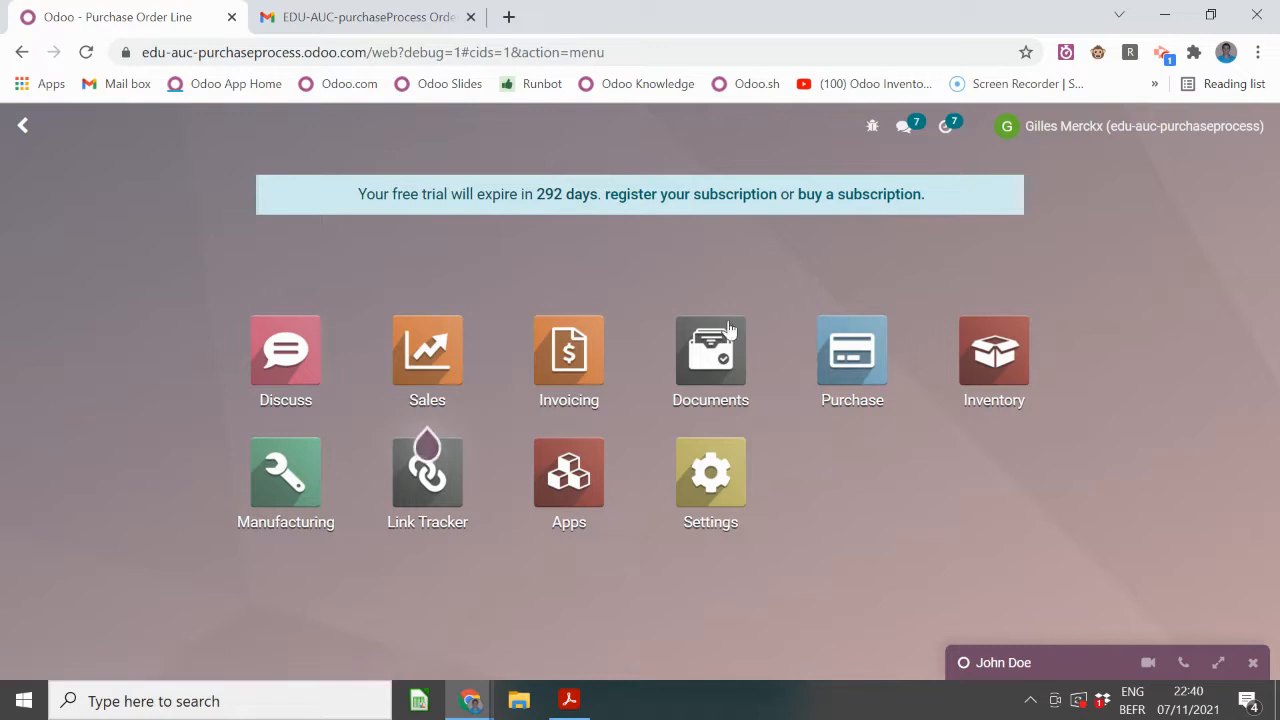
- Open the Purchase PO Lines list grouped by product and expand the Battery [M-RR] group
{"action": "left_click", "coordinate": [851, 349]}
{"action": "left_click", "coordinate": [199, 136]}
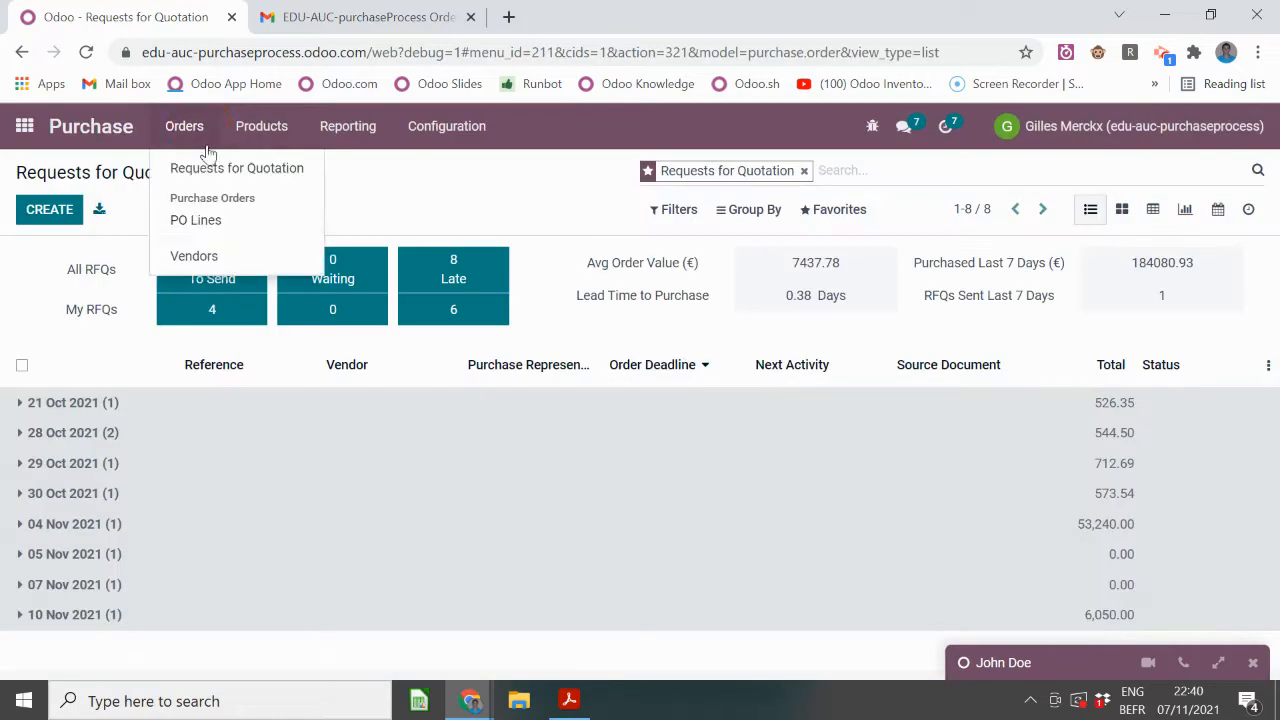
{"action": "left_click", "coordinate": [226, 221]}
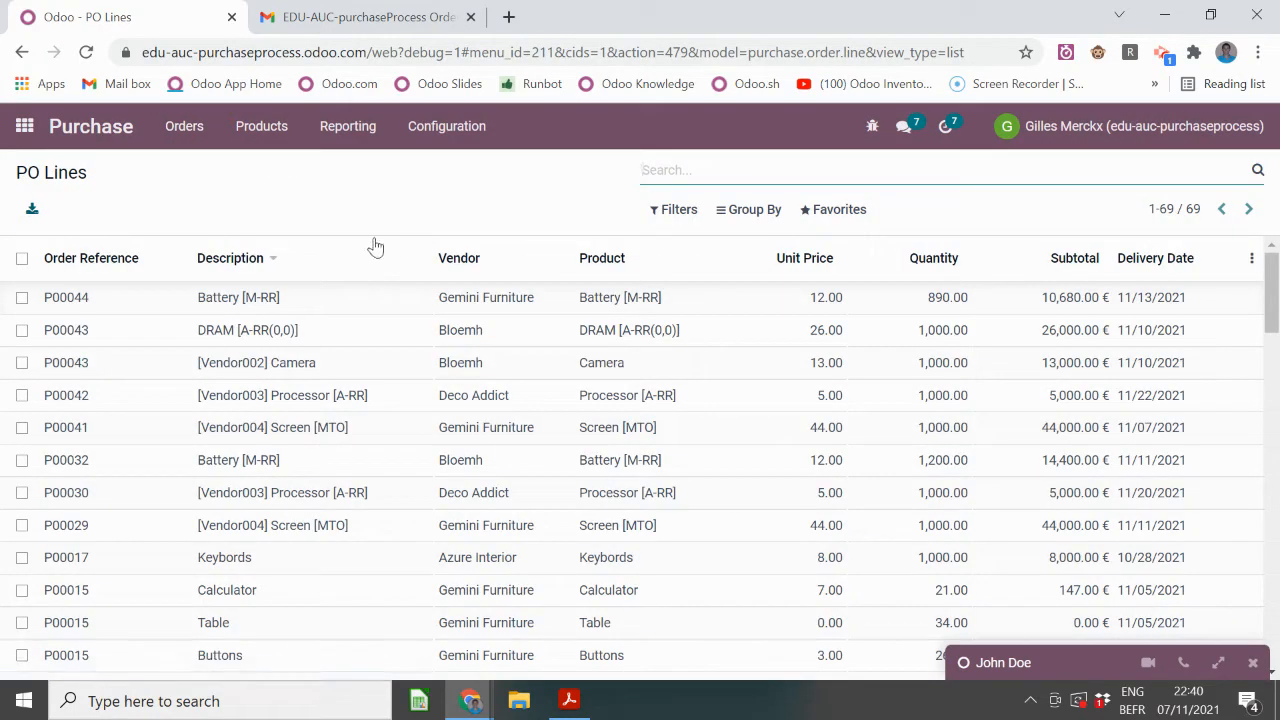
{"action": "left_click", "coordinate": [754, 213]}
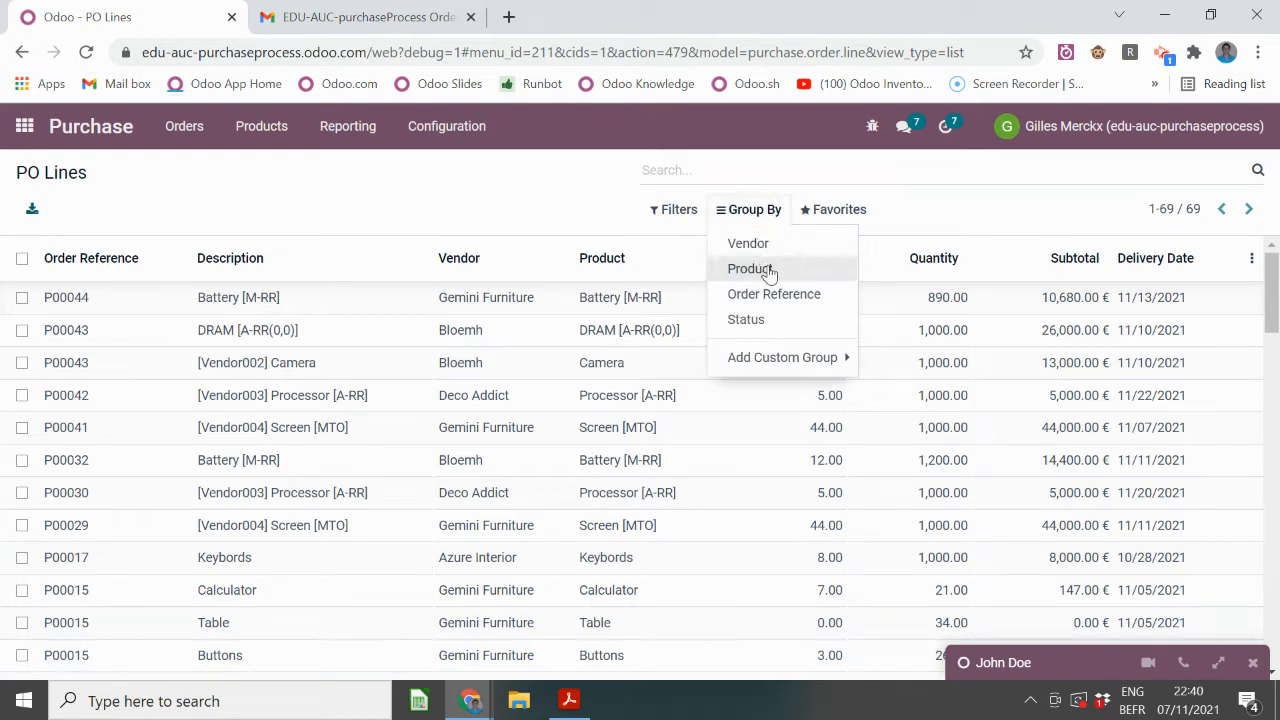
{"action": "left_click", "coordinate": [752, 268]}
{"action": "left_click", "coordinate": [270, 299]}
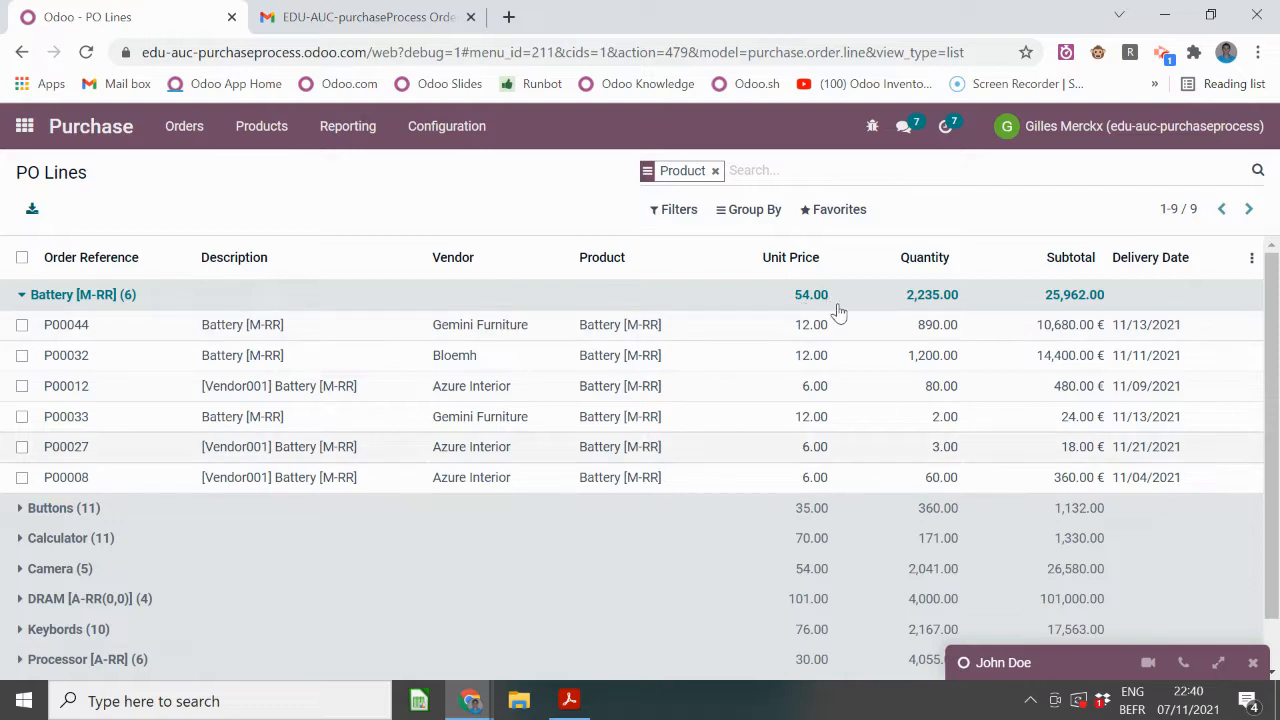
- Add Vendor as a second grouping and expand Battery's Azure Interior and Bloemh vendor groups
{"action": "left_click", "coordinate": [760, 212]}
{"action": "left_click", "coordinate": [762, 244]}
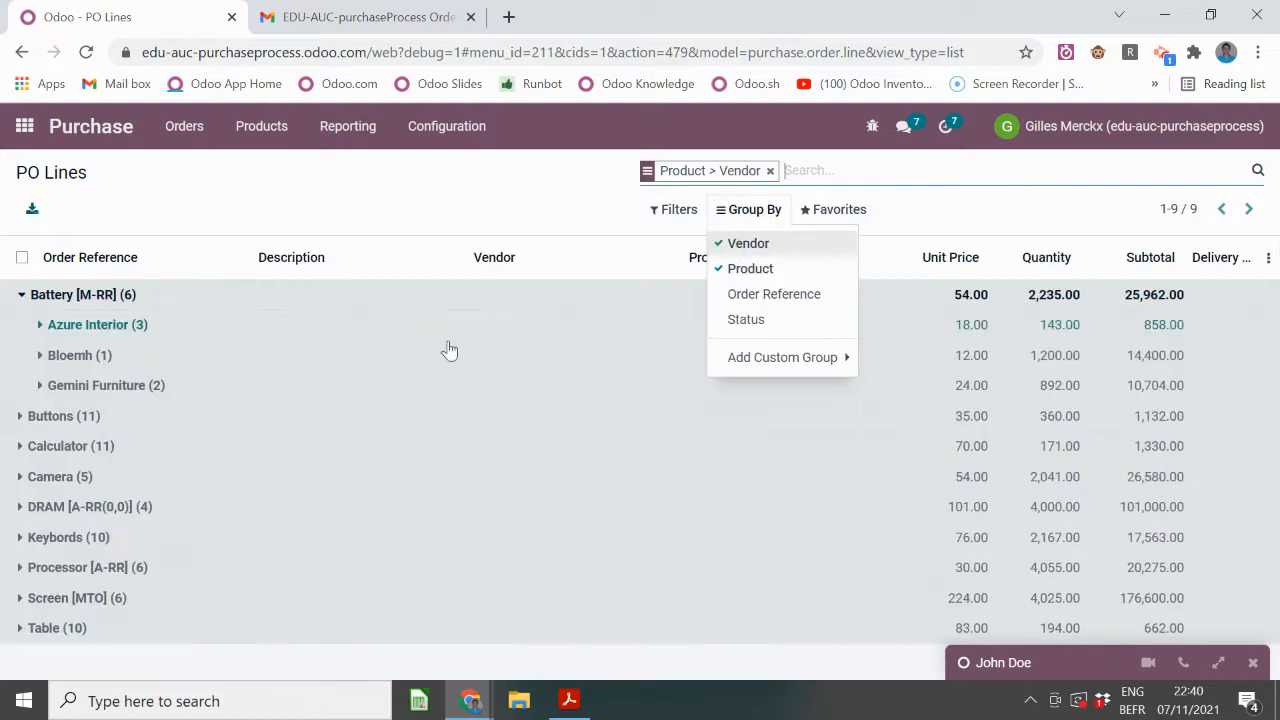
{"action": "left_click", "coordinate": [243, 330]}
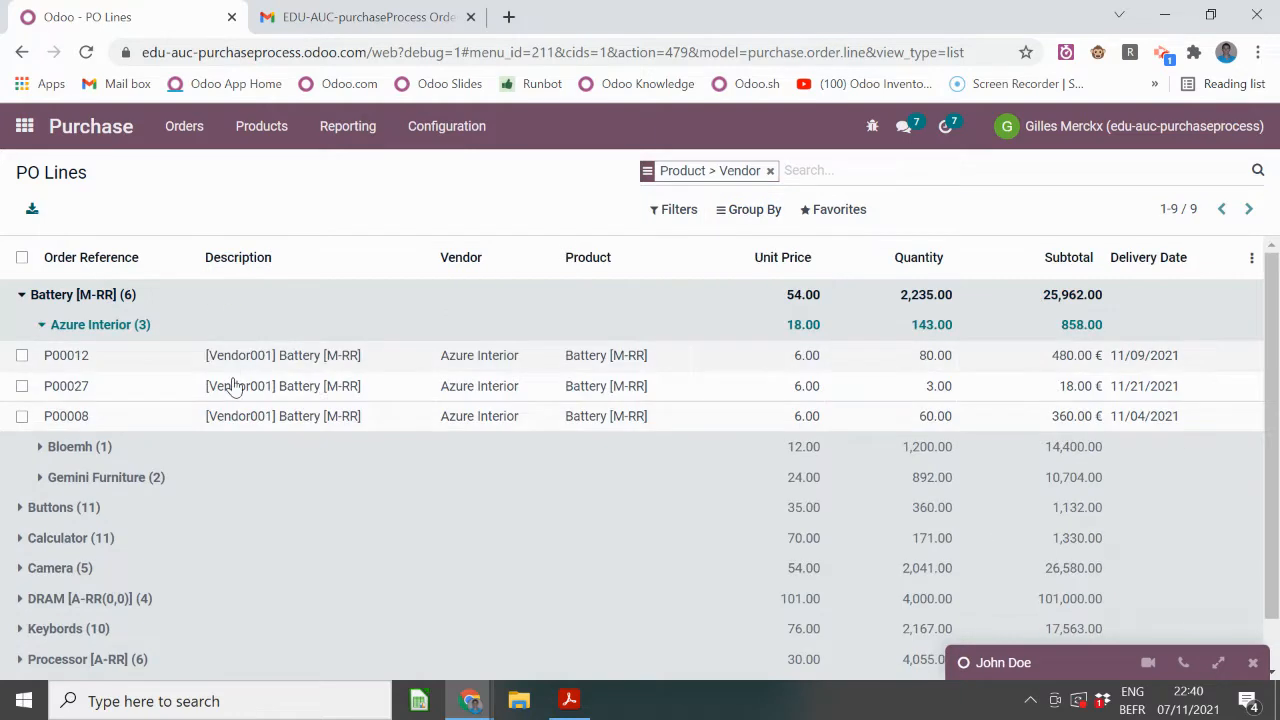
{"action": "left_click", "coordinate": [222, 447]}
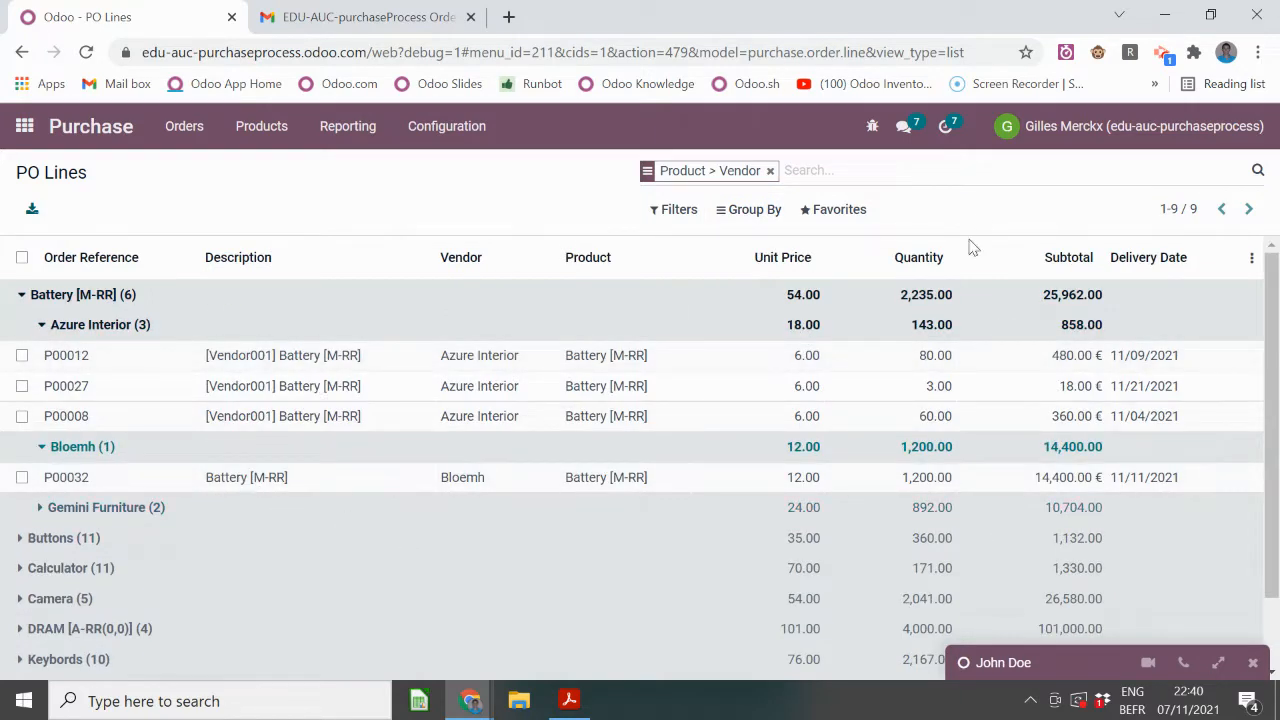
{"action": "left_click", "coordinate": [377, 325]}
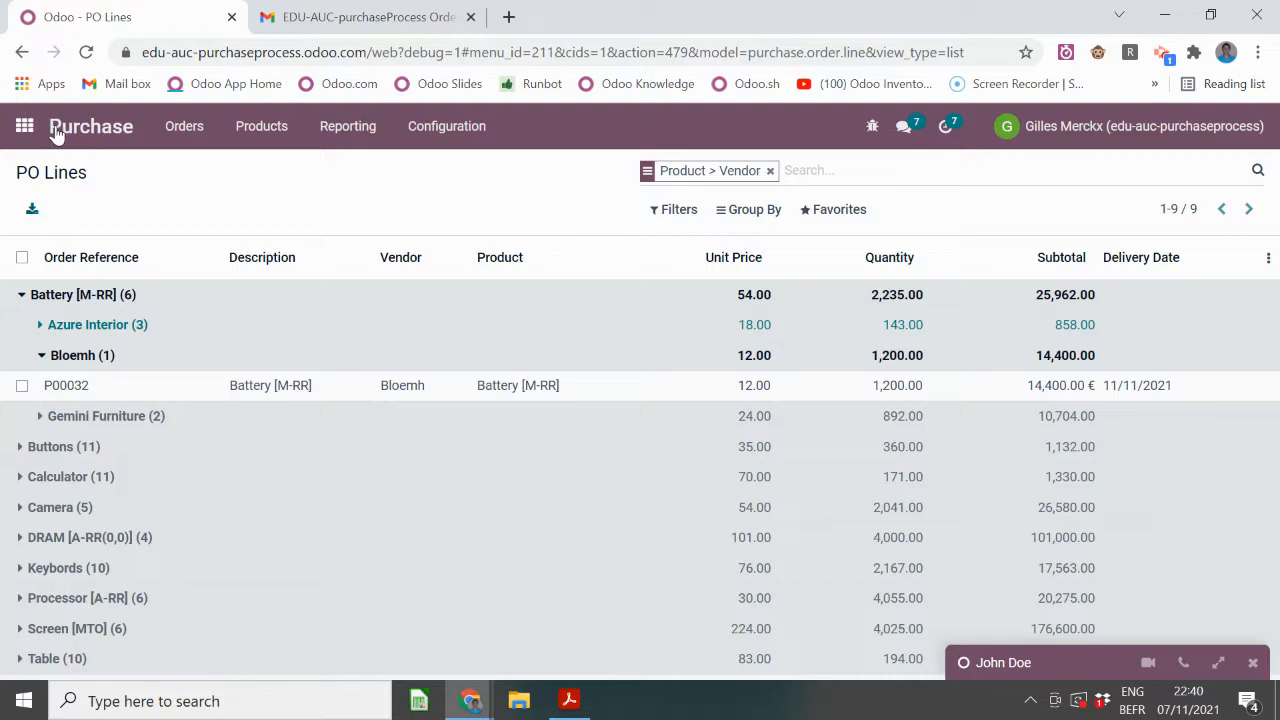
{"action": "left_click", "coordinate": [200, 138]}
{"action": "left_click", "coordinate": [229, 268]}
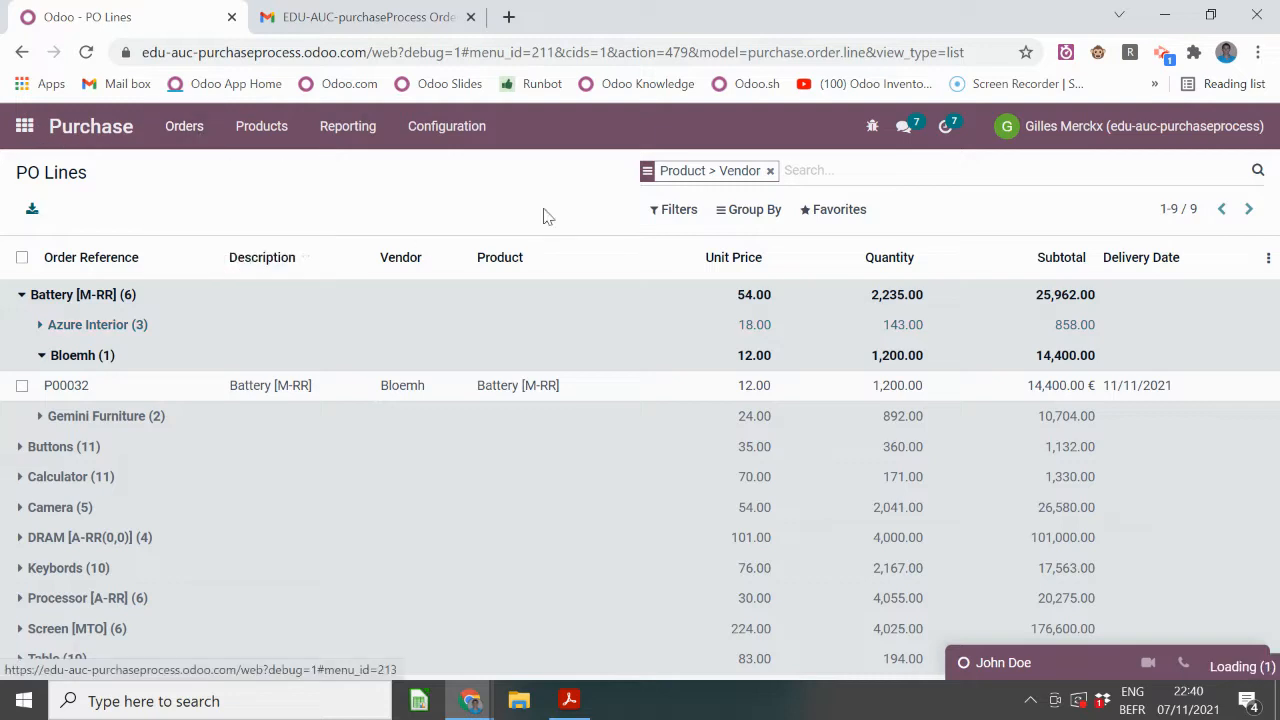
- Show all seven vendors as a list, select them all and start an export
{"action": "left_click", "coordinate": [737, 171]}
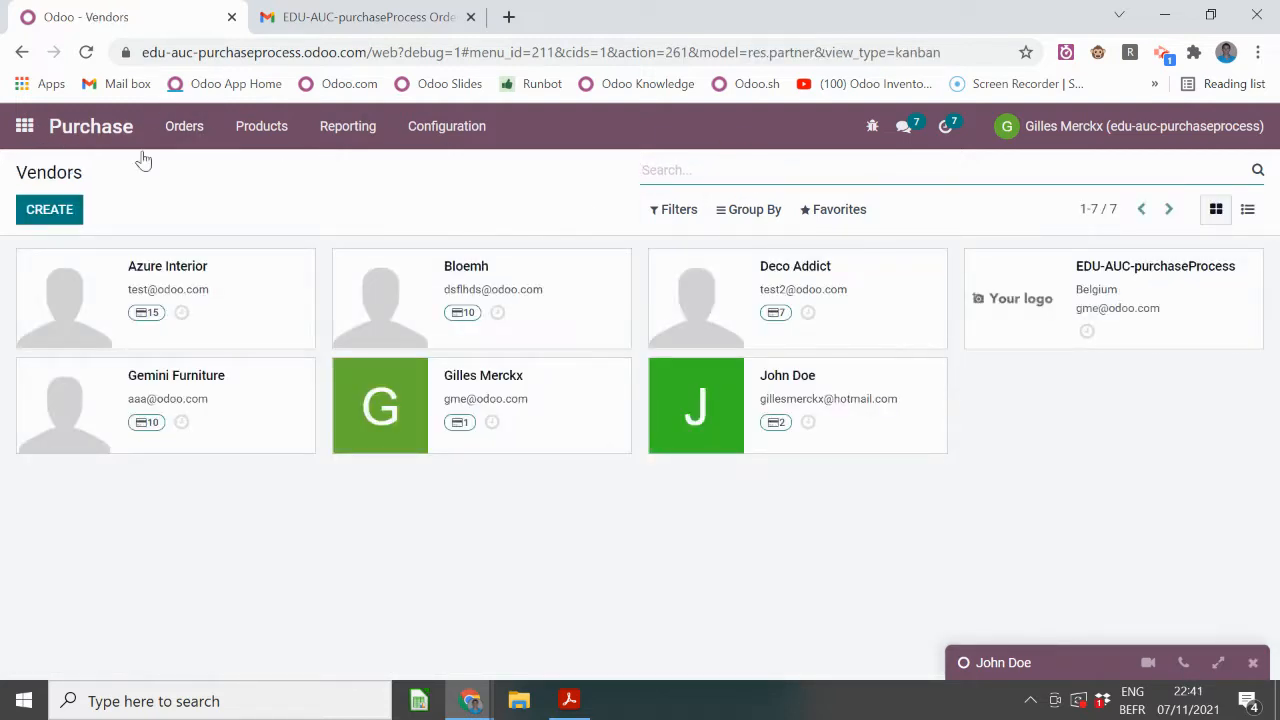
{"action": "left_click", "coordinate": [1247, 209]}
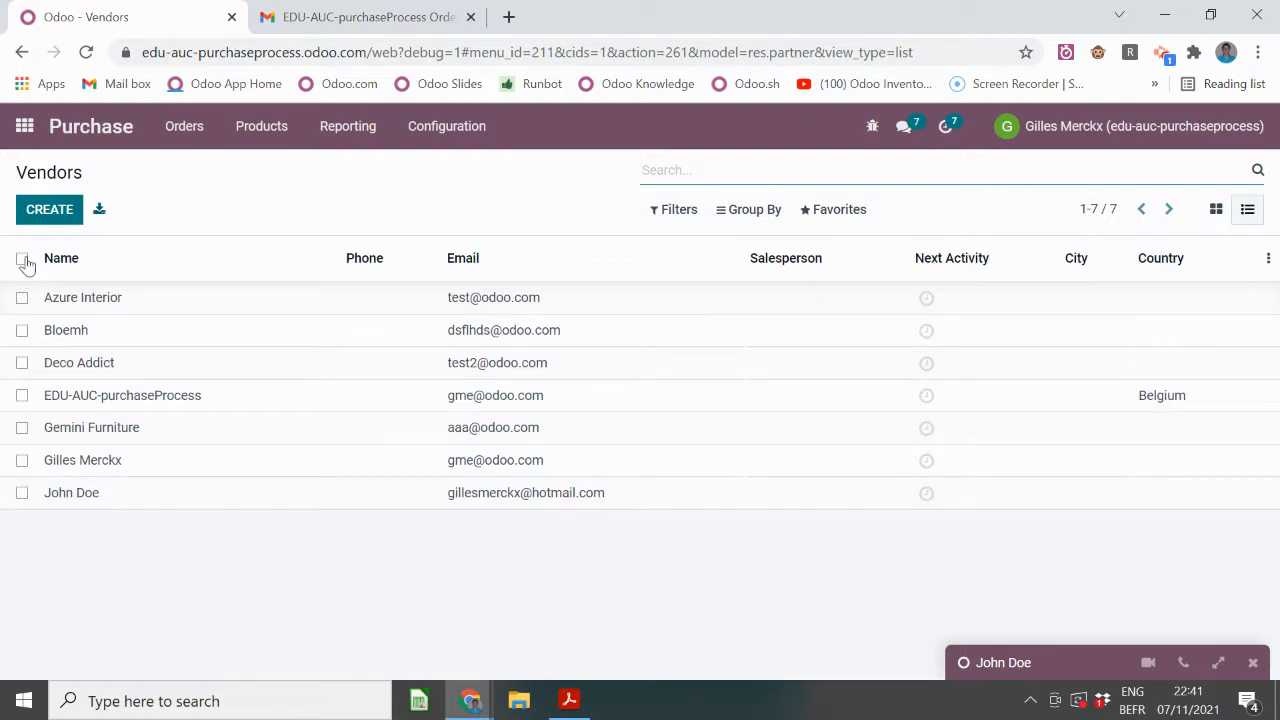
{"action": "left_click", "coordinate": [22, 260]}
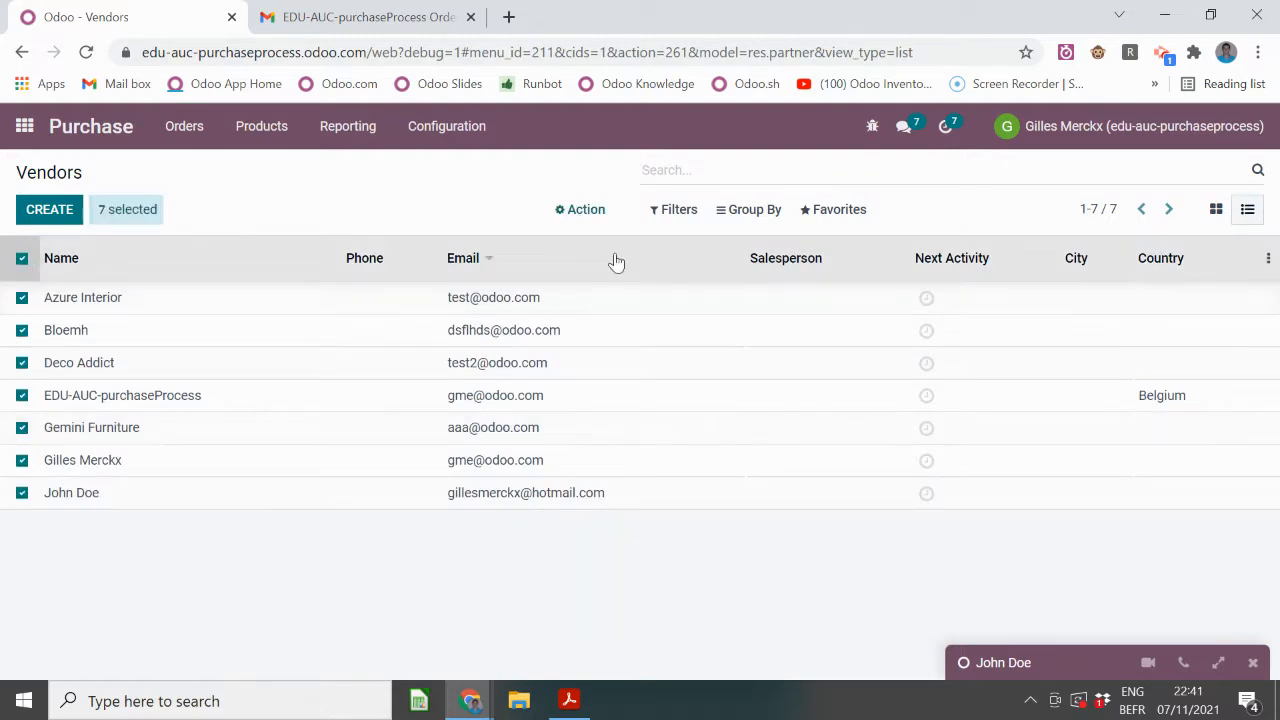
{"action": "left_click", "coordinate": [582, 212]}
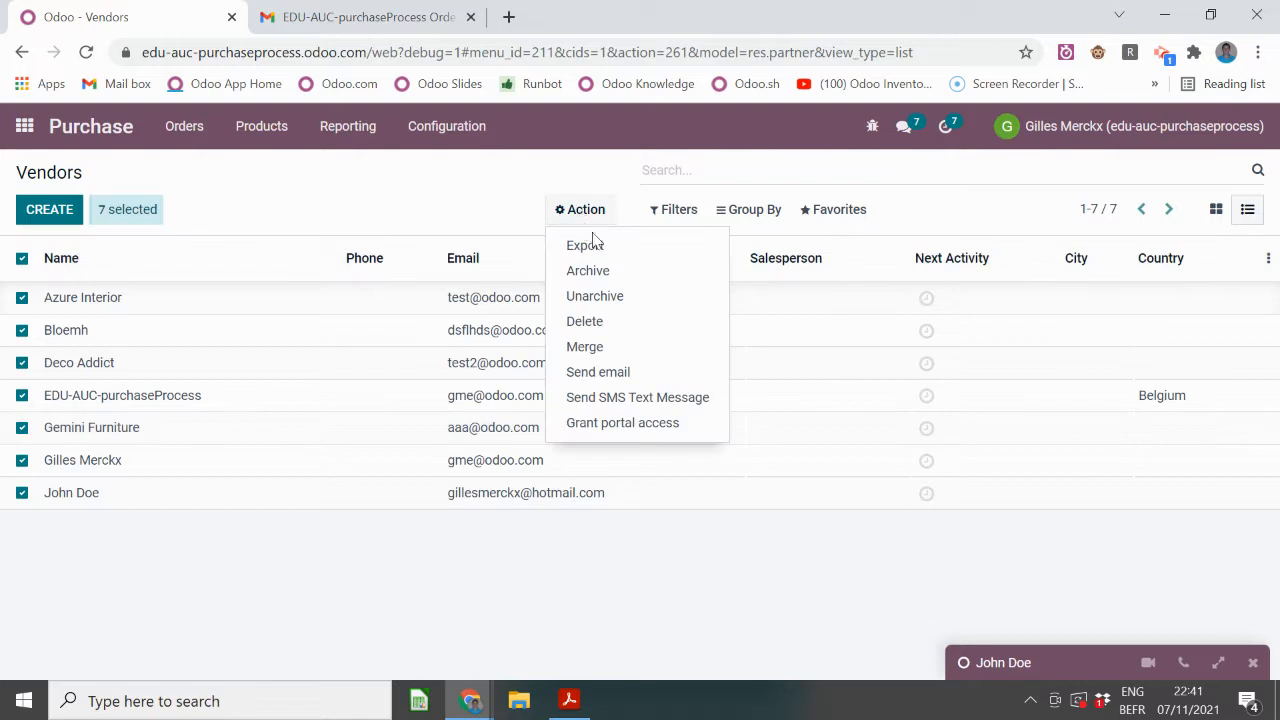
{"action": "left_click", "coordinate": [594, 245]}
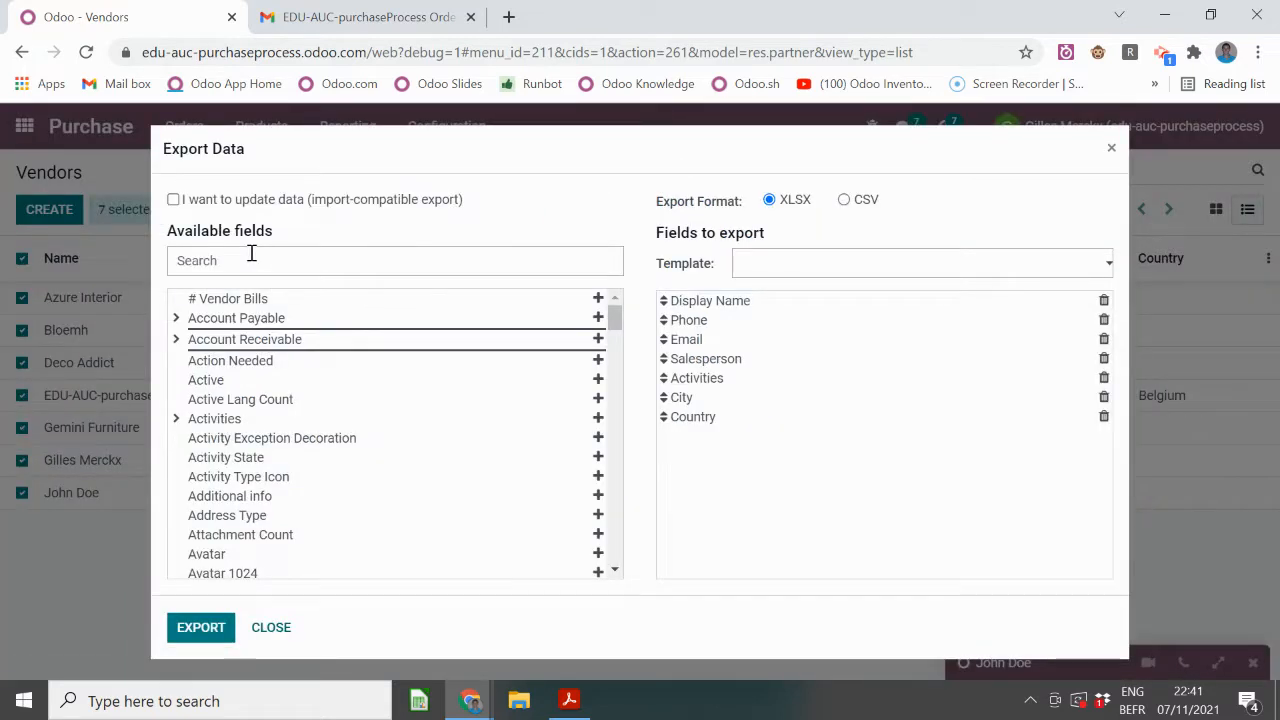
- Remove the unneeded default export fields, including Country, leaving Display Name
{"action": "left_click", "coordinate": [1104, 321]}
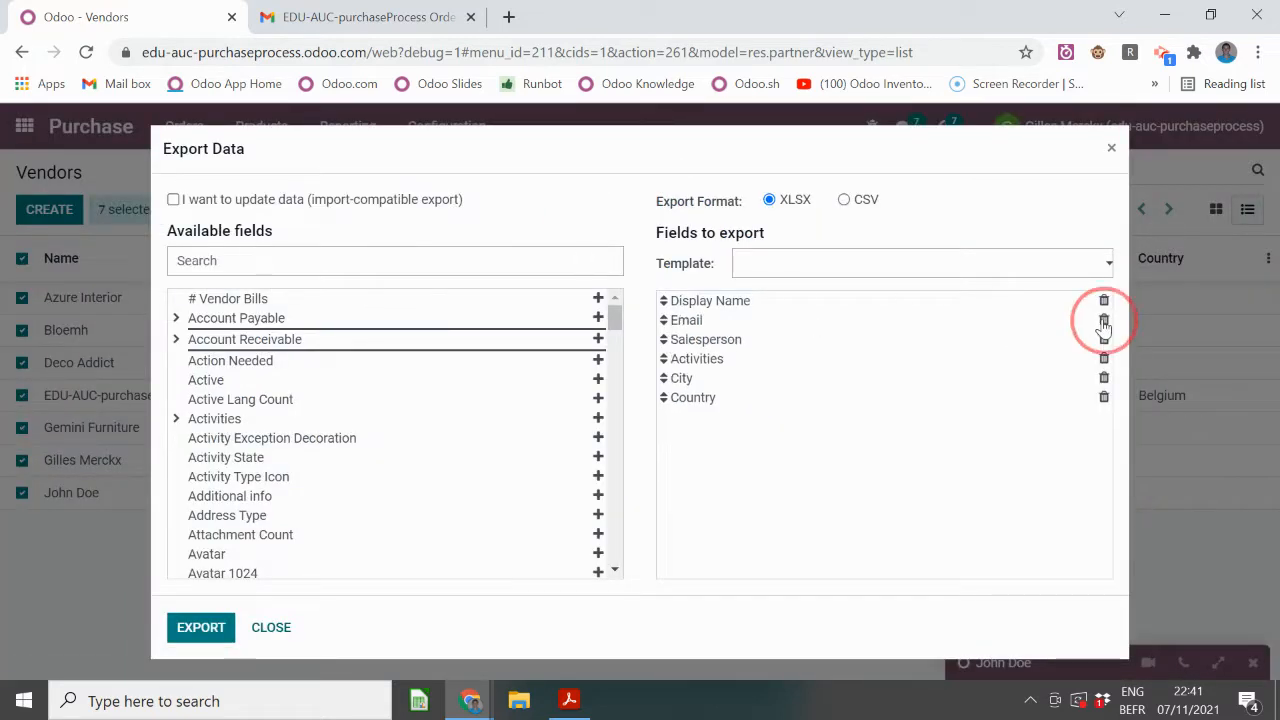
{"action": "left_click", "coordinate": [1104, 321]}
{"action": "left_click", "coordinate": [1104, 321]}
{"action": "left_click", "coordinate": [1104, 321]}
{"action": "left_click", "coordinate": [1104, 321]}
{"action": "left_click", "coordinate": [1104, 321]}
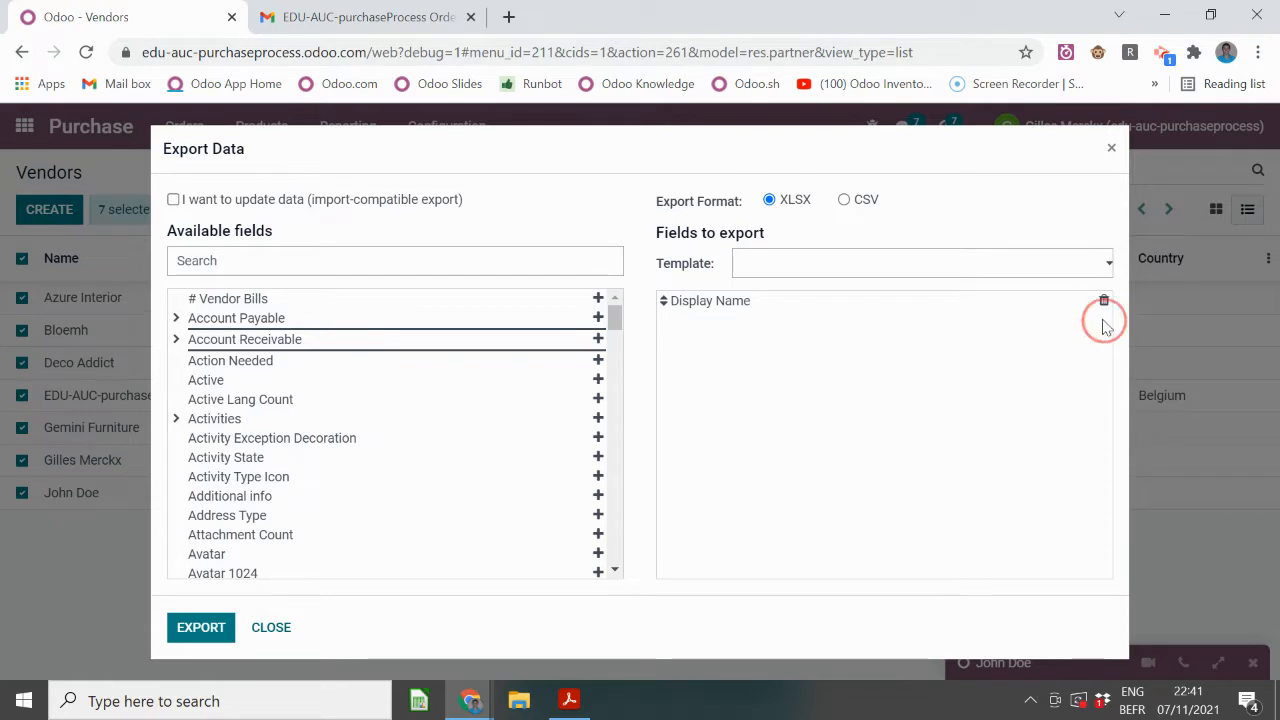
{"action": "left_click", "coordinate": [283, 259]}
- Add On-Time Delivery Rate and Purchase Order fields and export the vendors as XLSX
{"action": "type", "text": "o"}
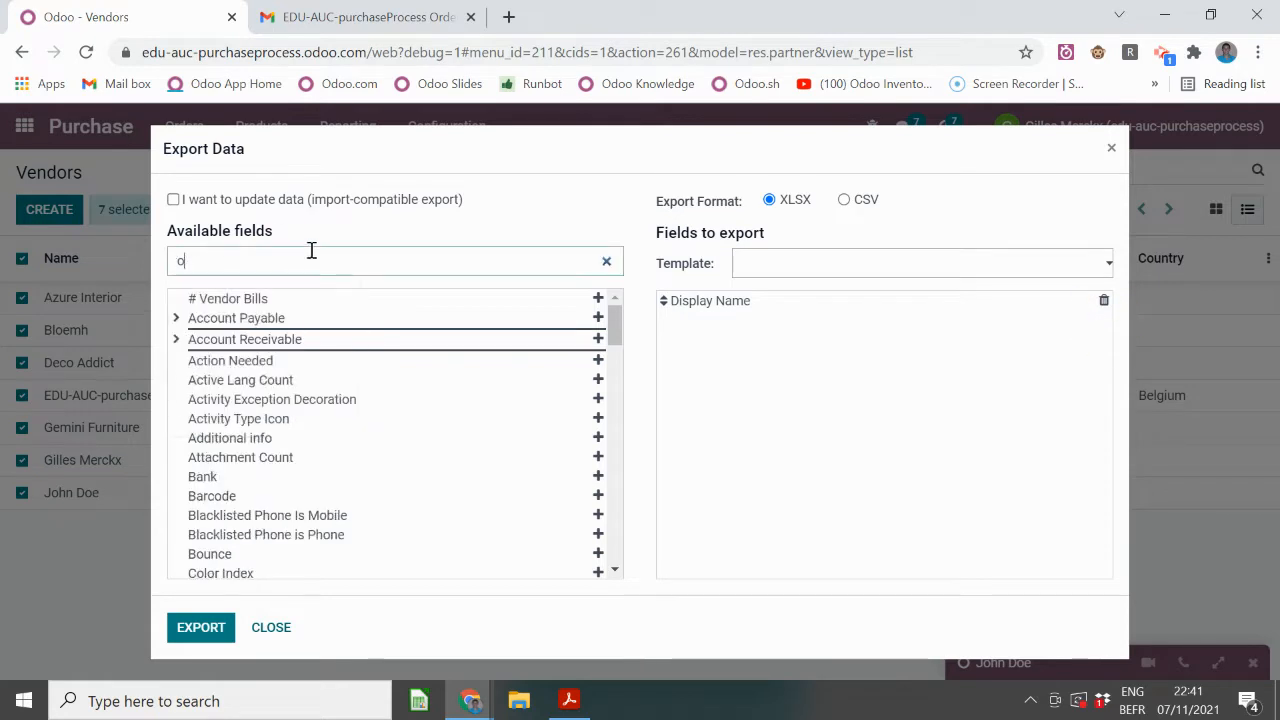
{"action": "key", "text": "BackSpace"}
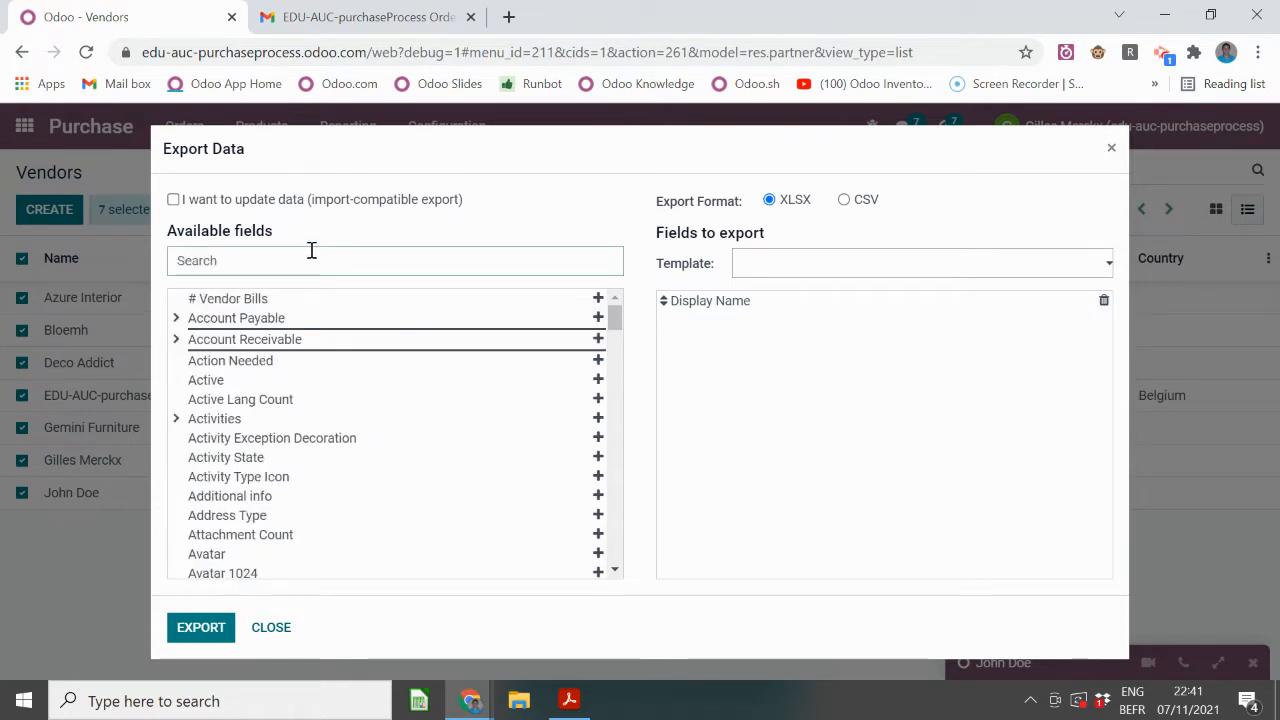
{"action": "type", "text": "rat"}
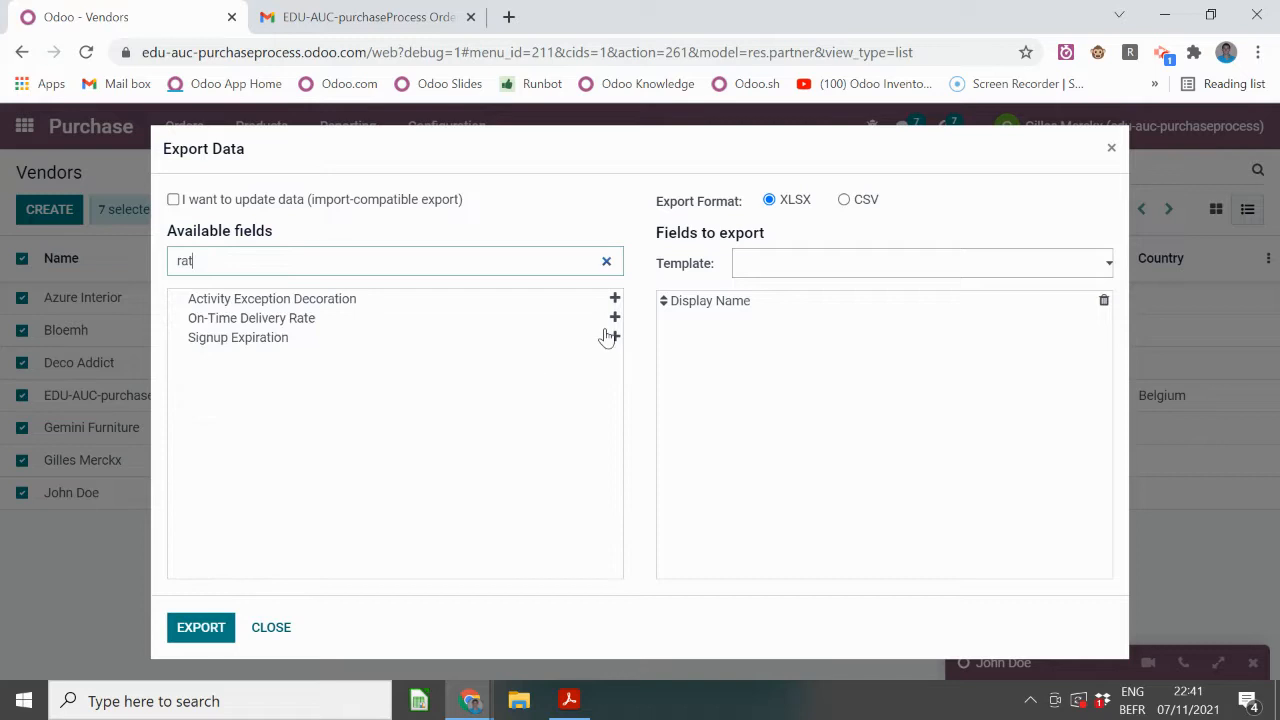
{"action": "left_click", "coordinate": [615, 318]}
{"action": "left_click_drag", "start_coordinate": [241, 257], "coordinate": [143, 258]}
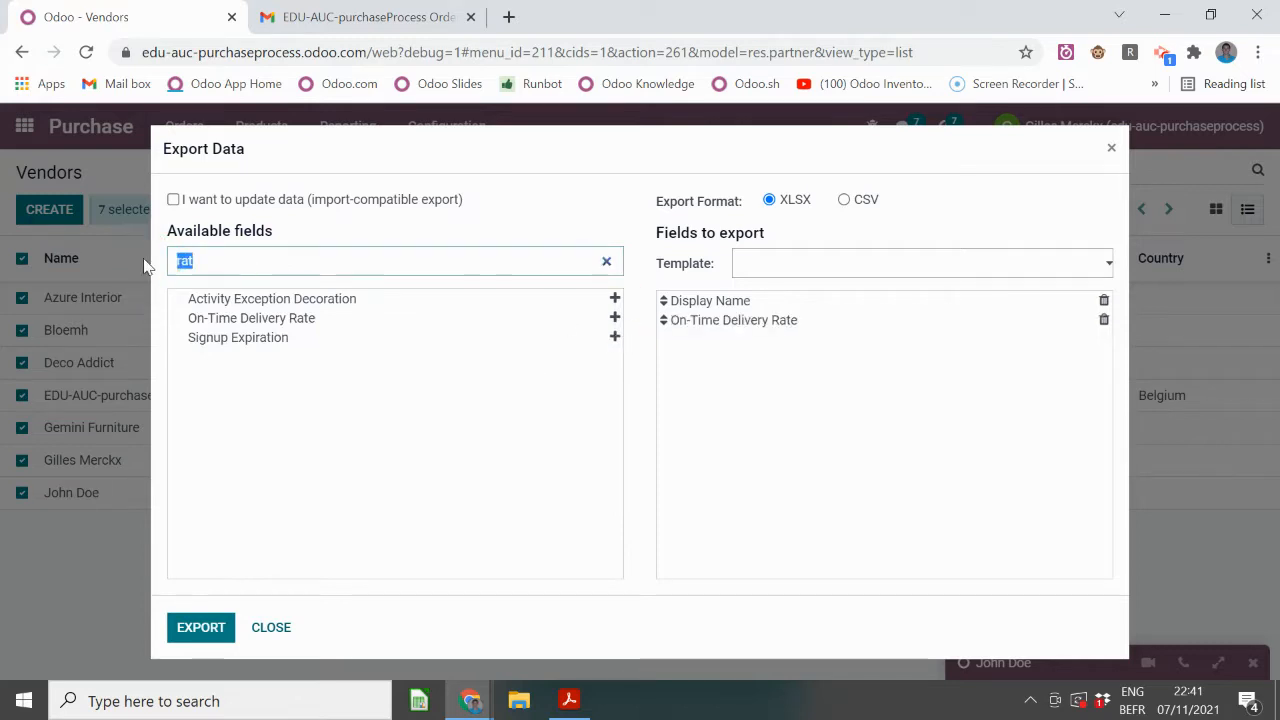
{"action": "type", "text": "purch"}
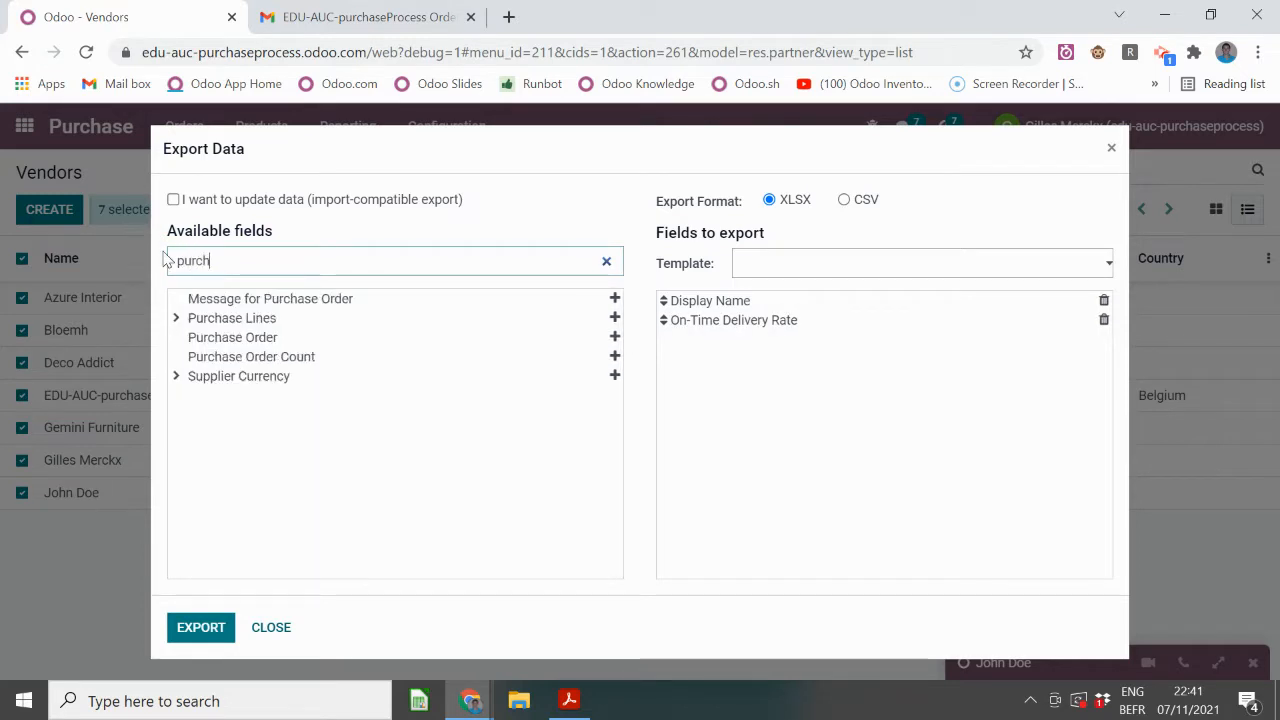
{"action": "left_click", "coordinate": [615, 337]}
{"action": "left_click", "coordinate": [224, 630]}
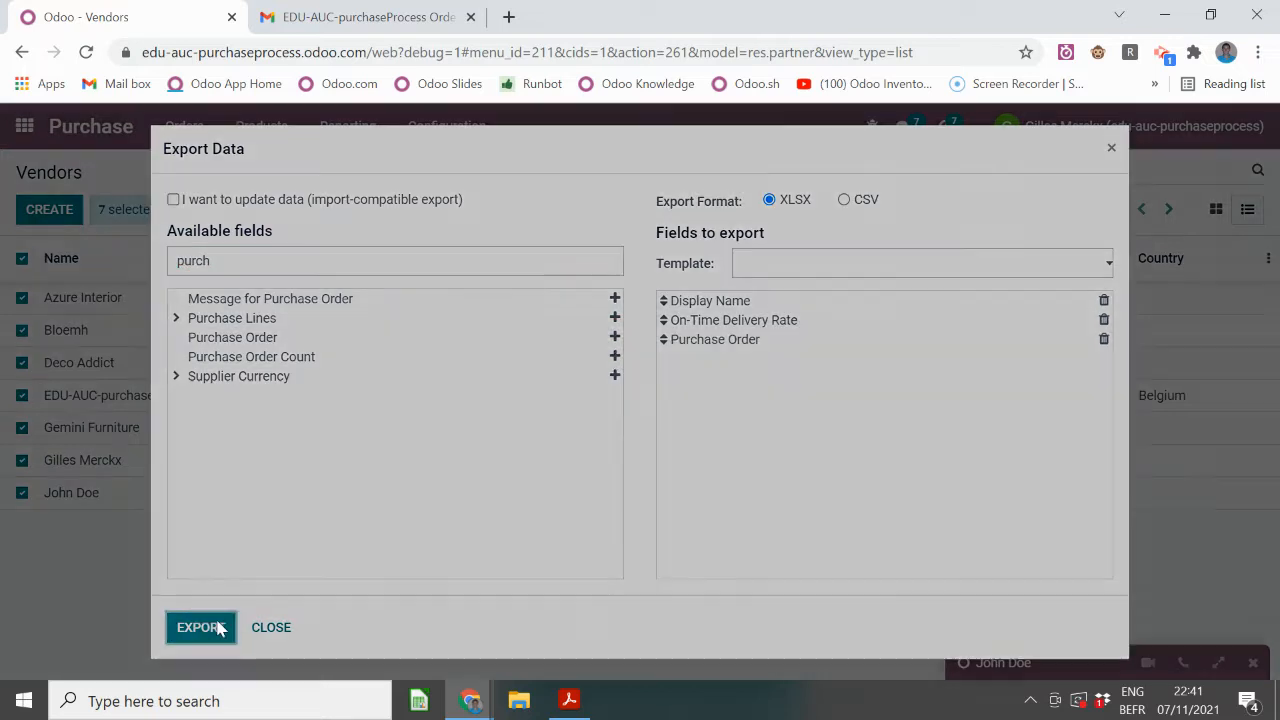
{"action": "left_click", "coordinate": [1111, 150]}
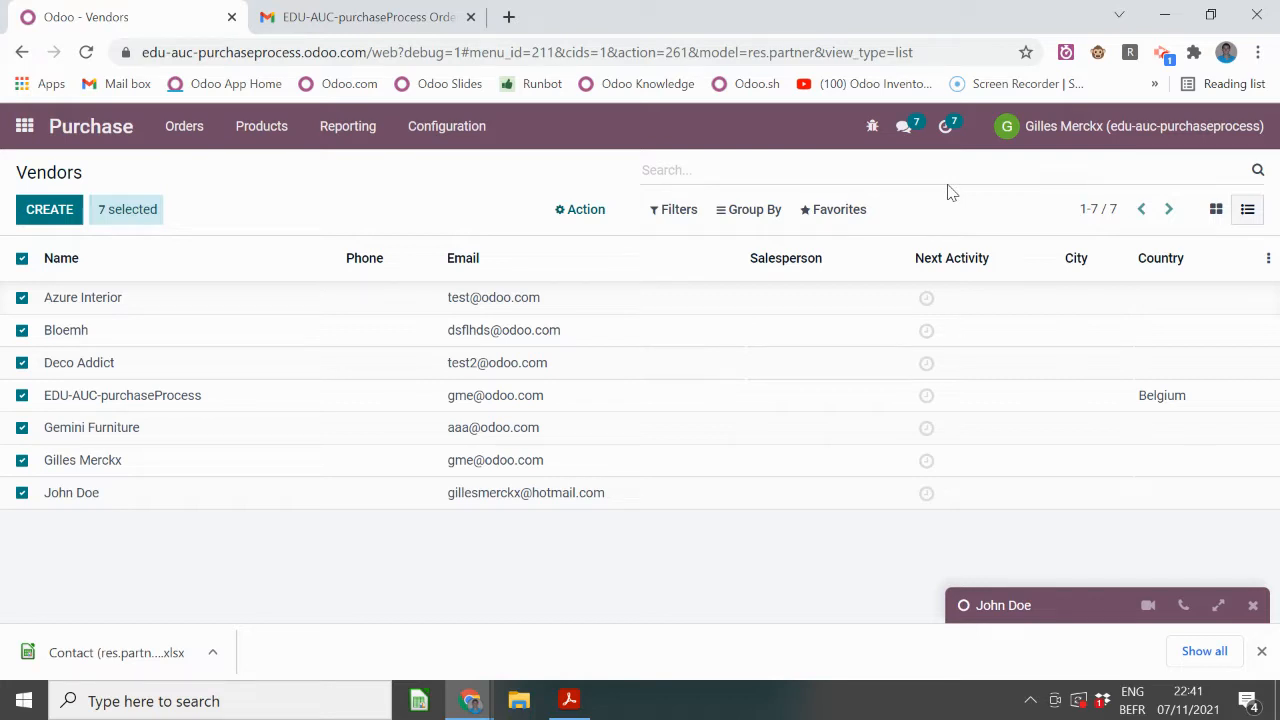
{"action": "left_click", "coordinate": [110, 126]}
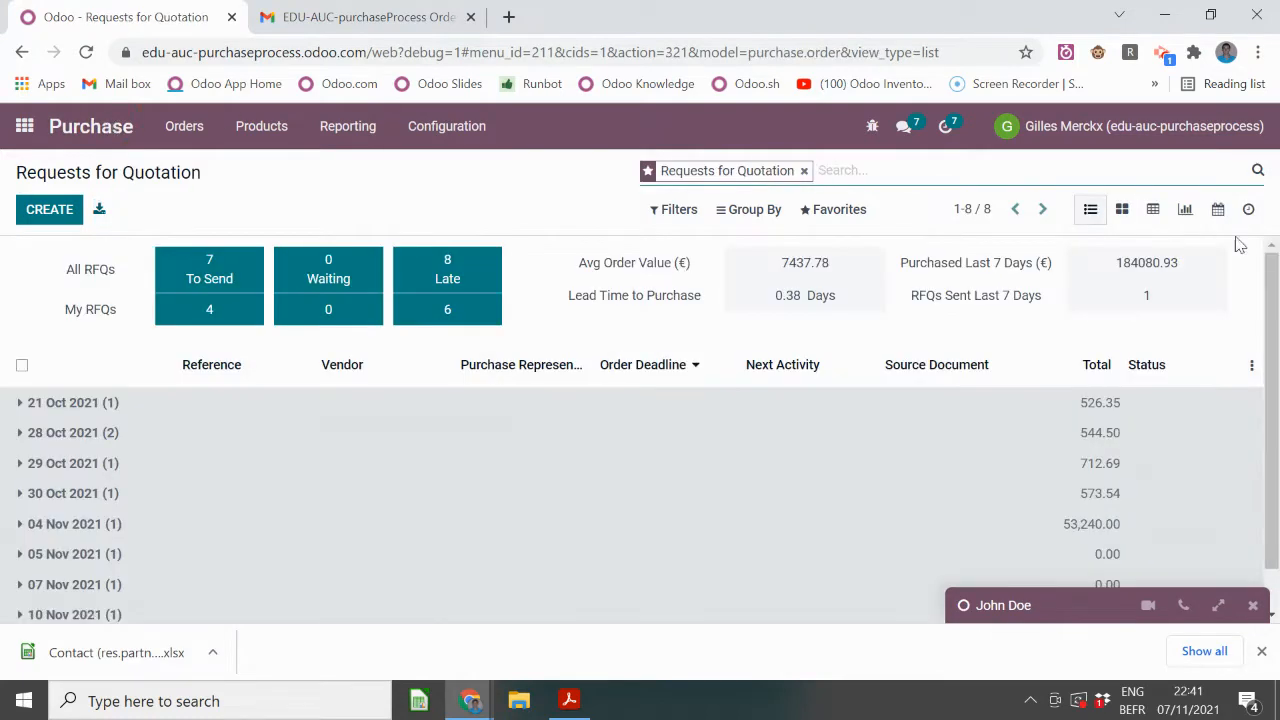
- Filter to confirmed Purchase Orders and show them as a pivot measuring only Total
{"action": "left_click", "coordinate": [804, 171]}
{"action": "left_click", "coordinate": [680, 209]}
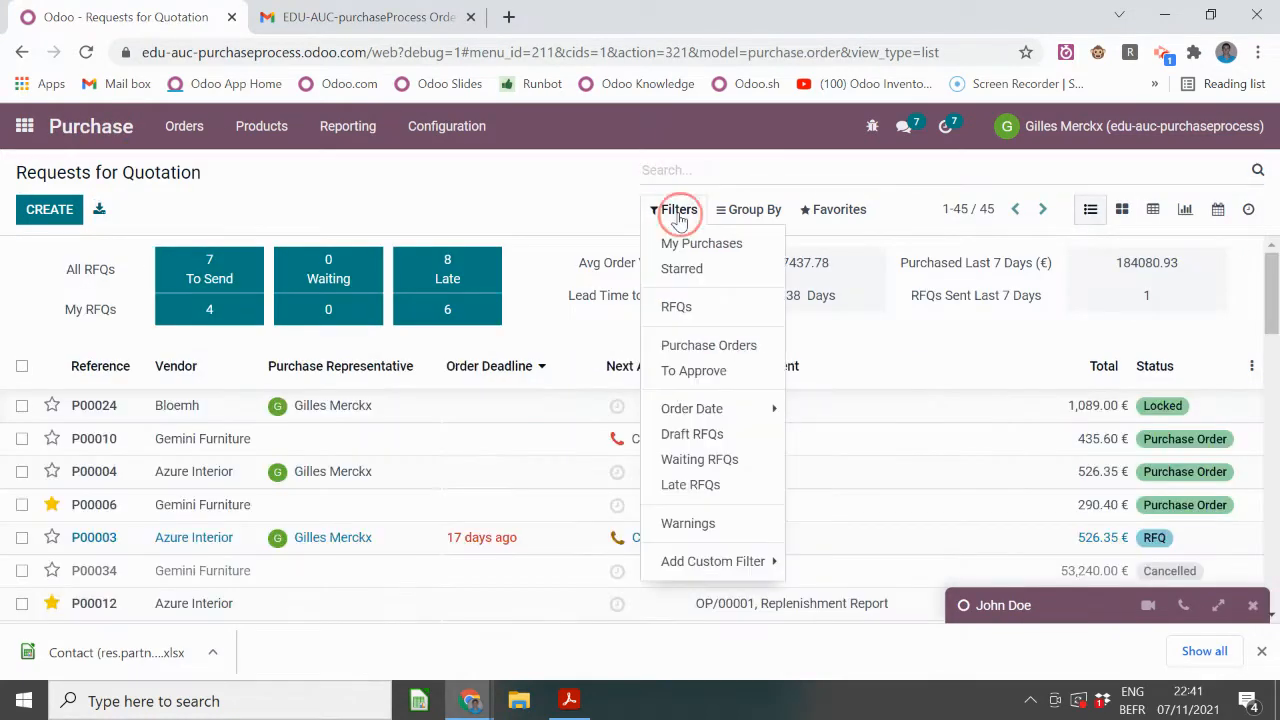
{"action": "left_click", "coordinate": [696, 346]}
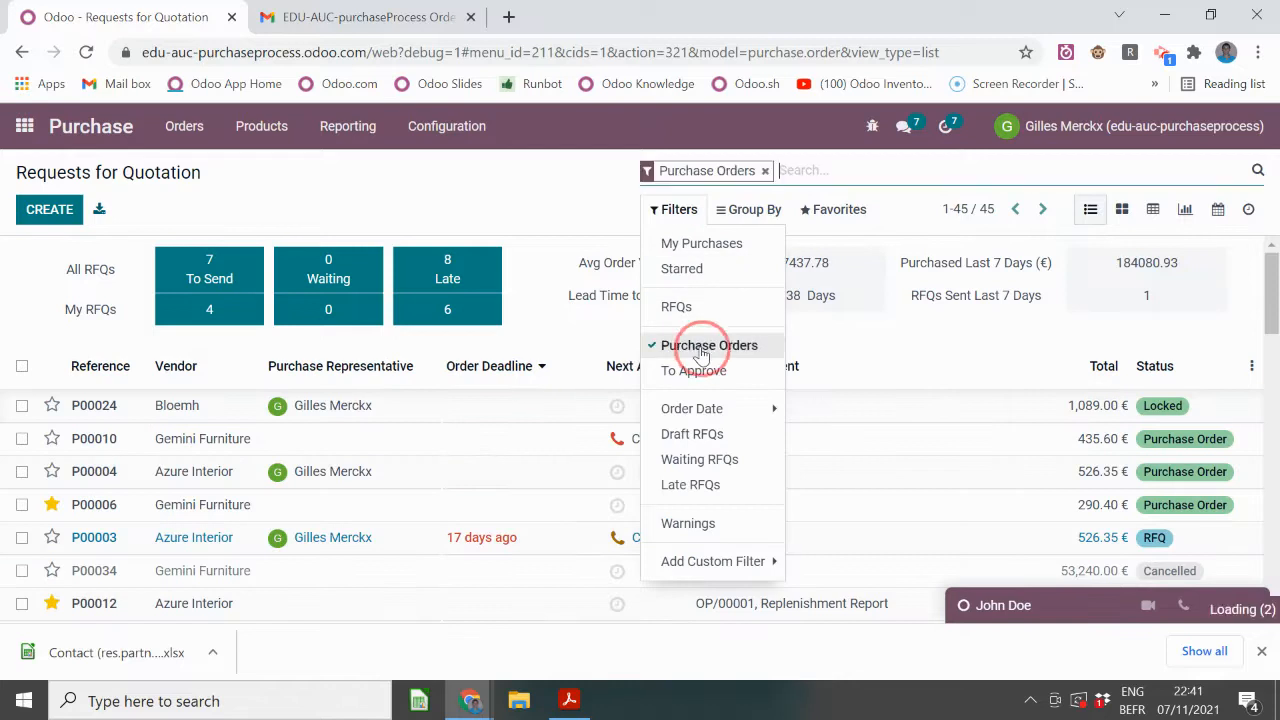
{"action": "left_click", "coordinate": [437, 199]}
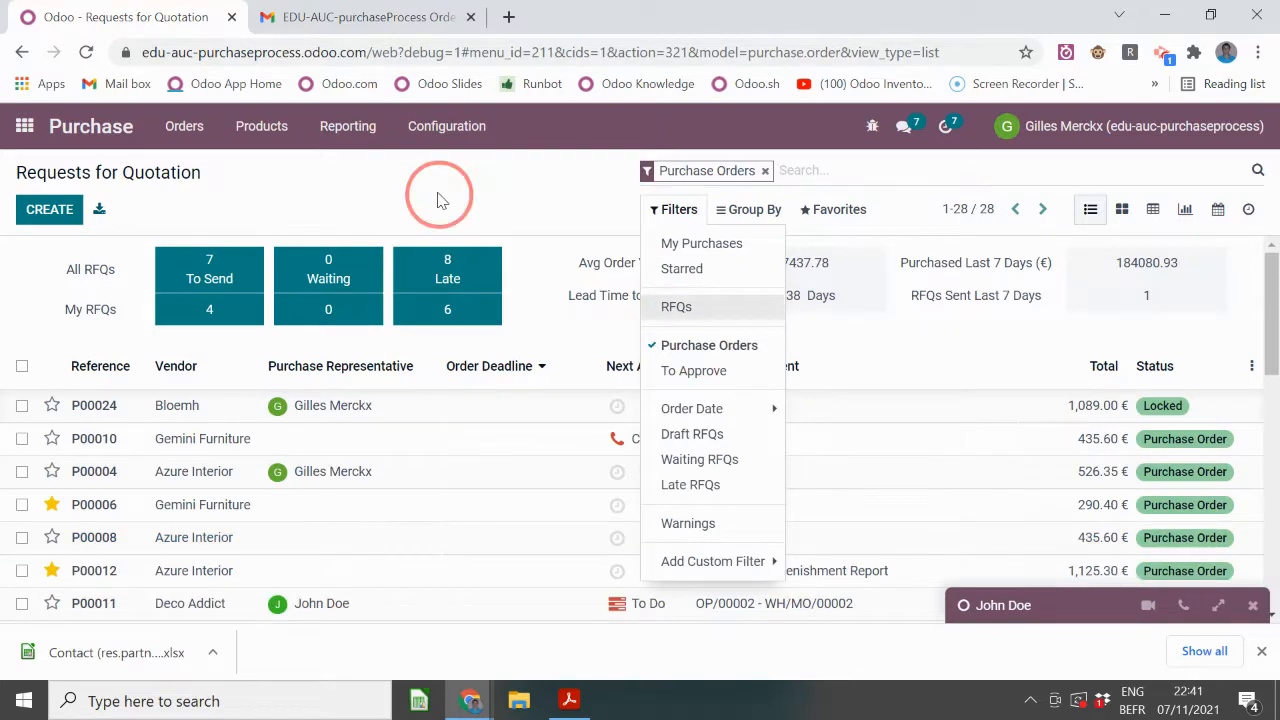
{"action": "left_click", "coordinate": [1153, 211]}
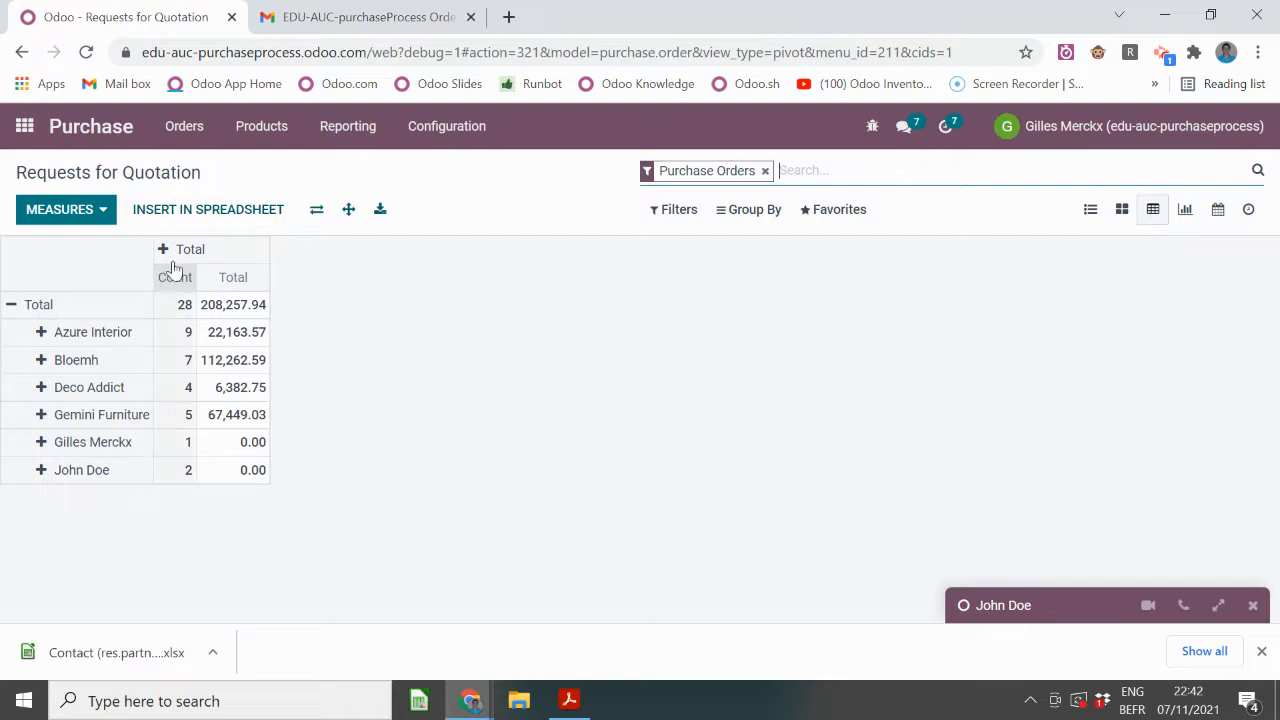
{"action": "left_click", "coordinate": [52, 215]}
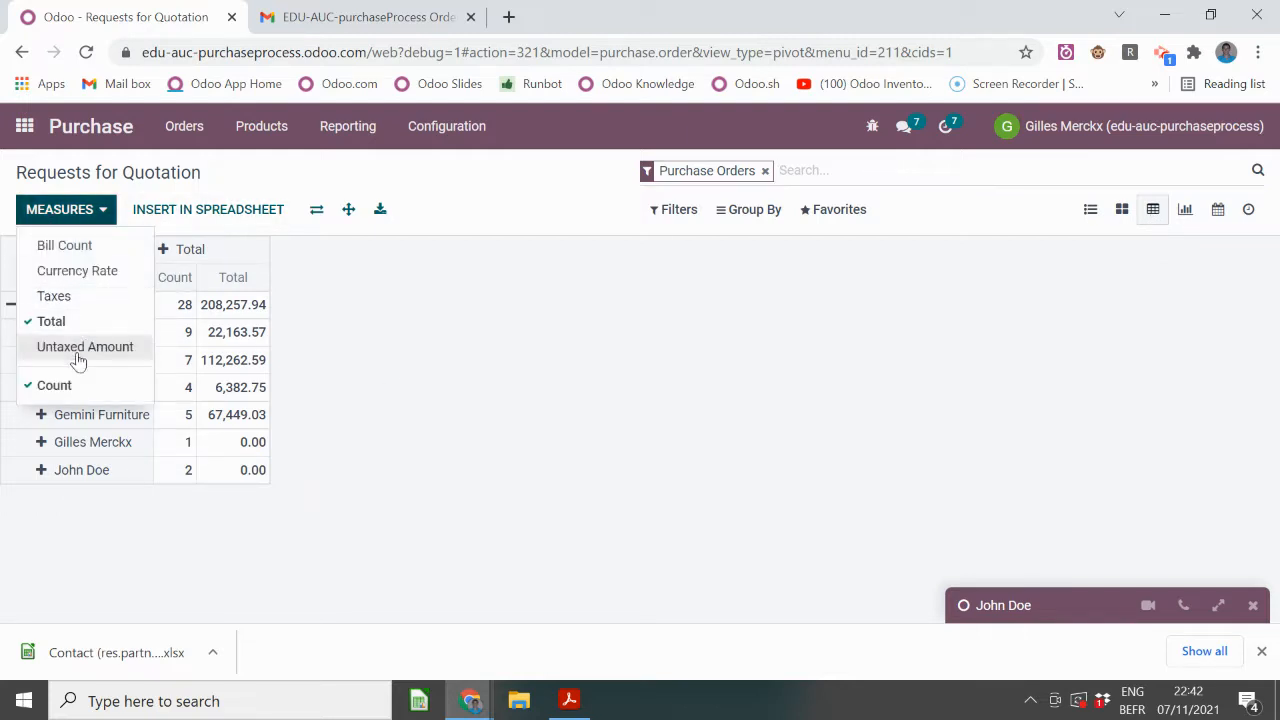
{"action": "left_click", "coordinate": [56, 385]}
{"action": "left_click", "coordinate": [378, 332]}
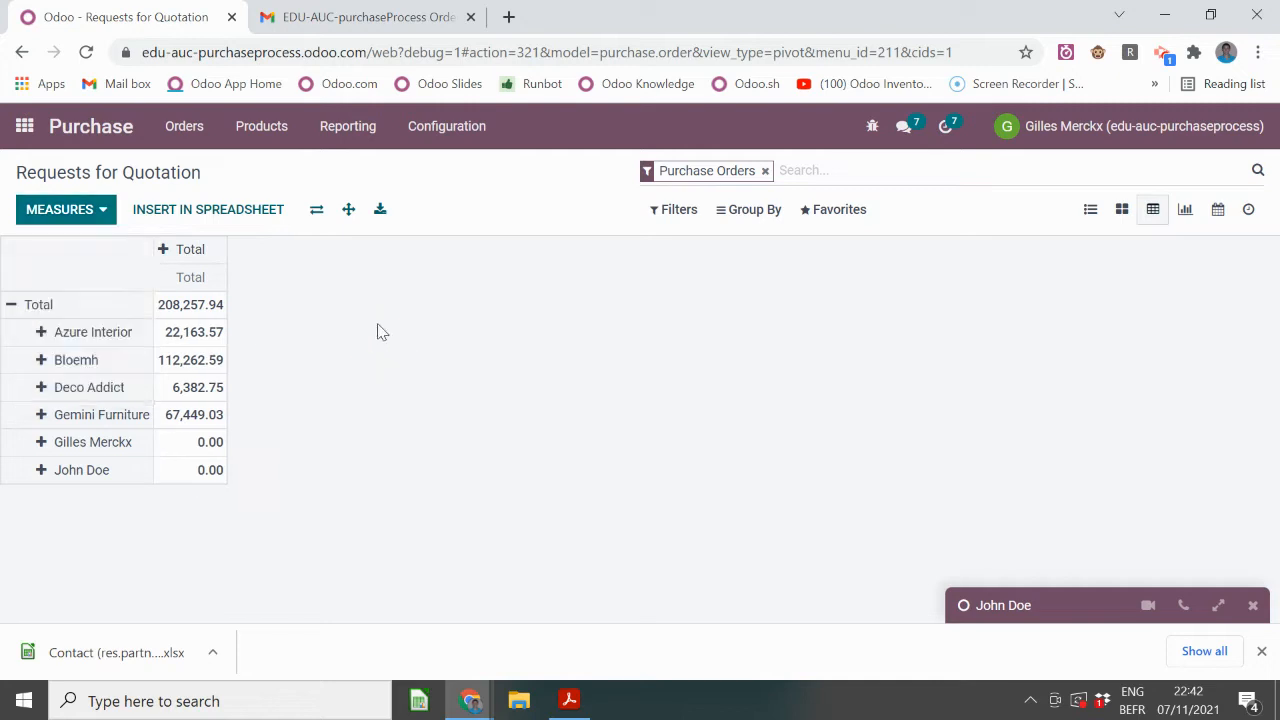
- Break the pivot's Total row down by Vendor instead of purchase representative
{"action": "left_click", "coordinate": [11, 304]}
{"action": "left_click", "coordinate": [11, 306]}
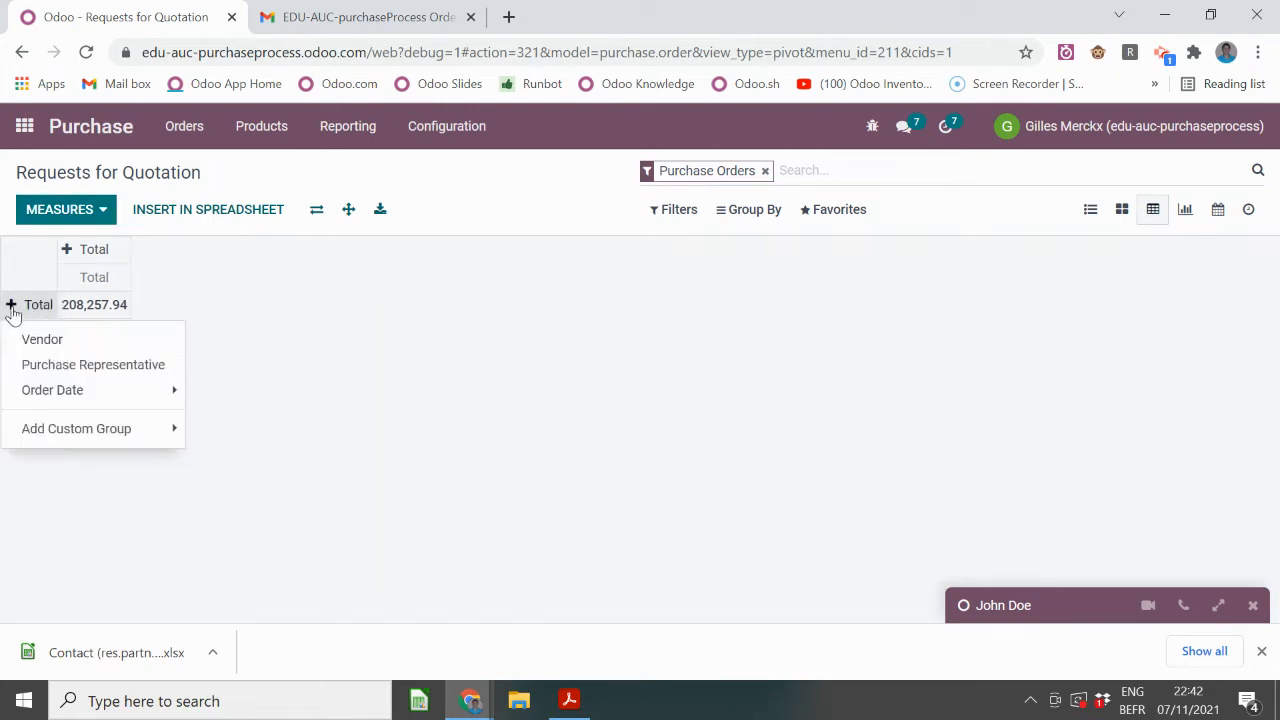
{"action": "left_click", "coordinate": [57, 364]}
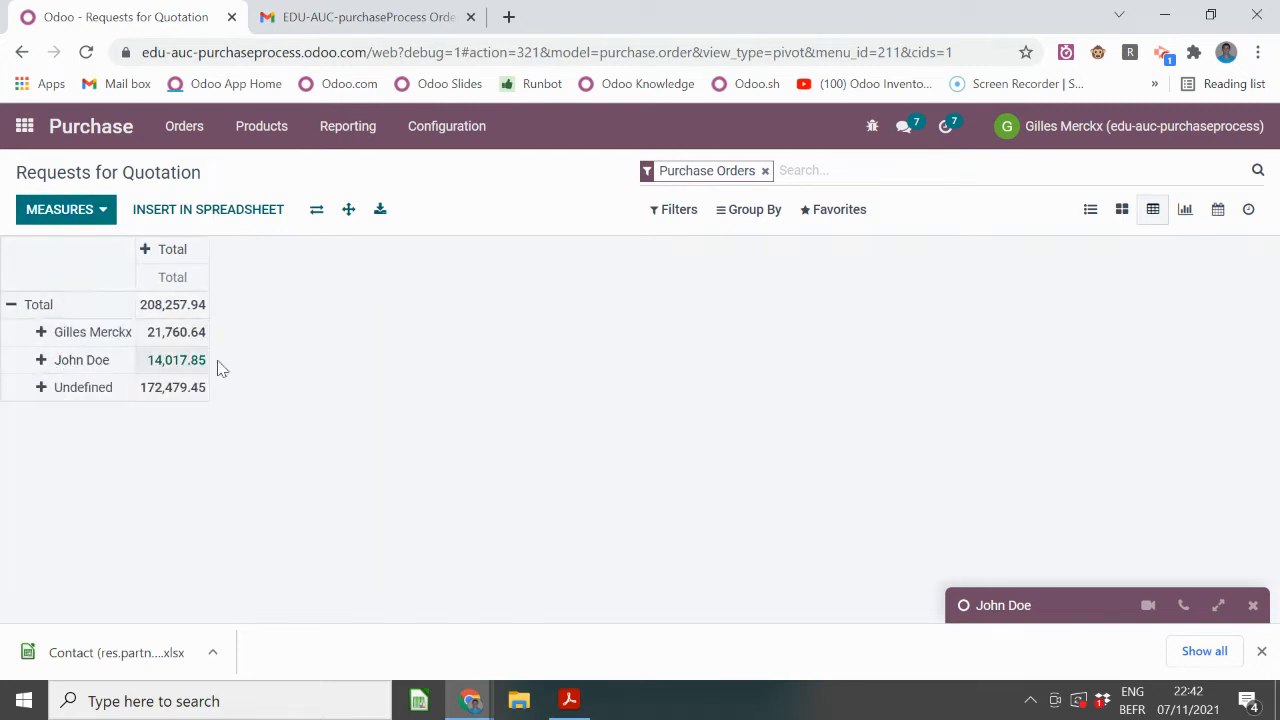
{"action": "left_click", "coordinate": [11, 305]}
{"action": "left_click", "coordinate": [11, 305]}
{"action": "left_click", "coordinate": [36, 337]}
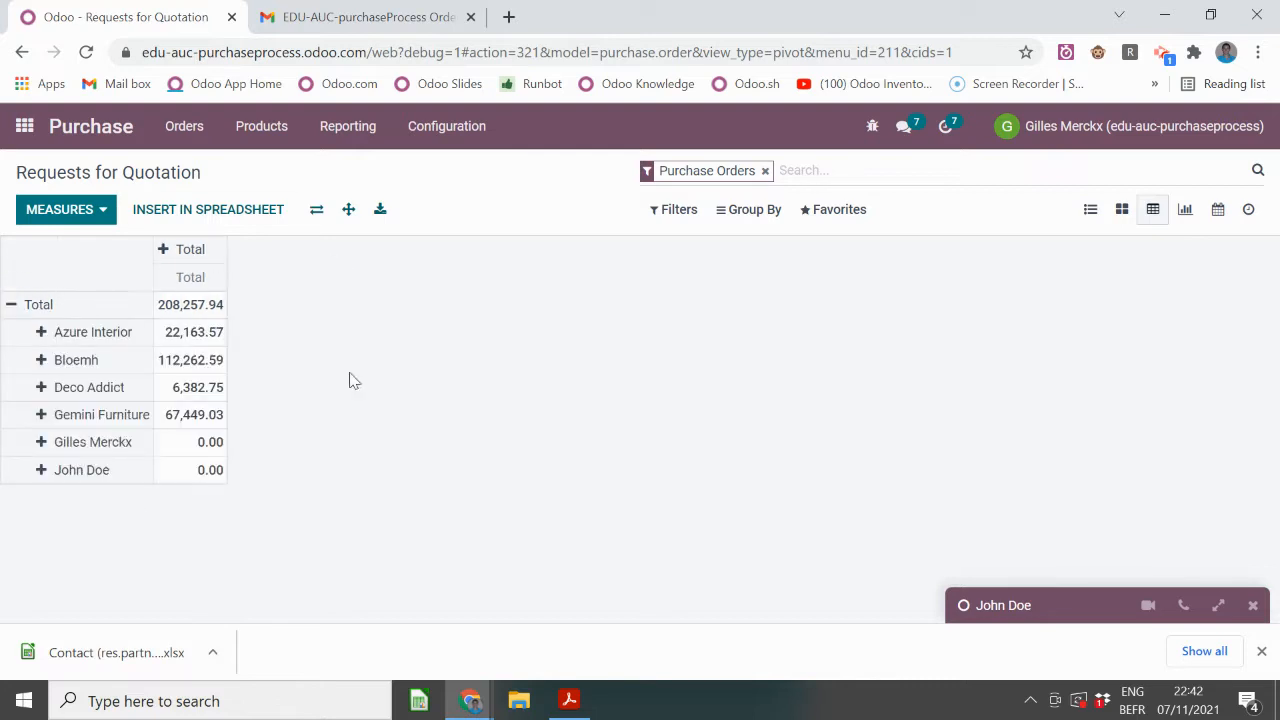
{"action": "left_click", "coordinate": [357, 134]}
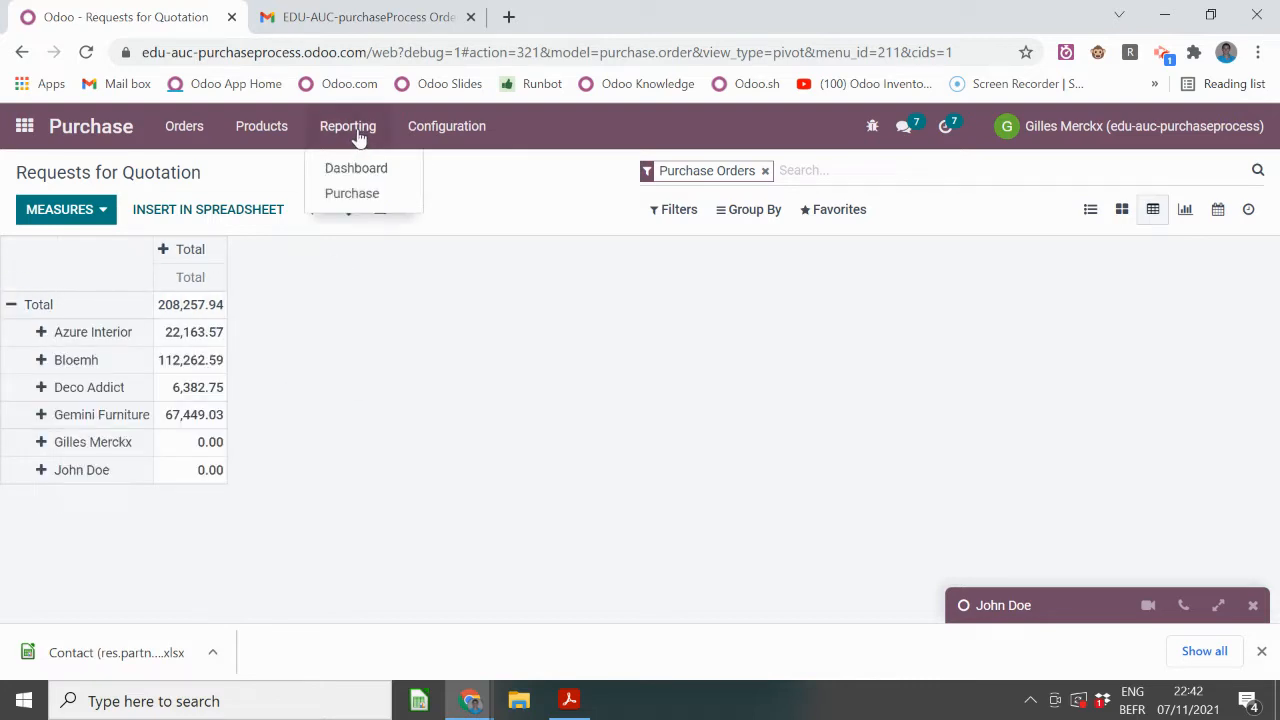
{"action": "left_click", "coordinate": [350, 350]}
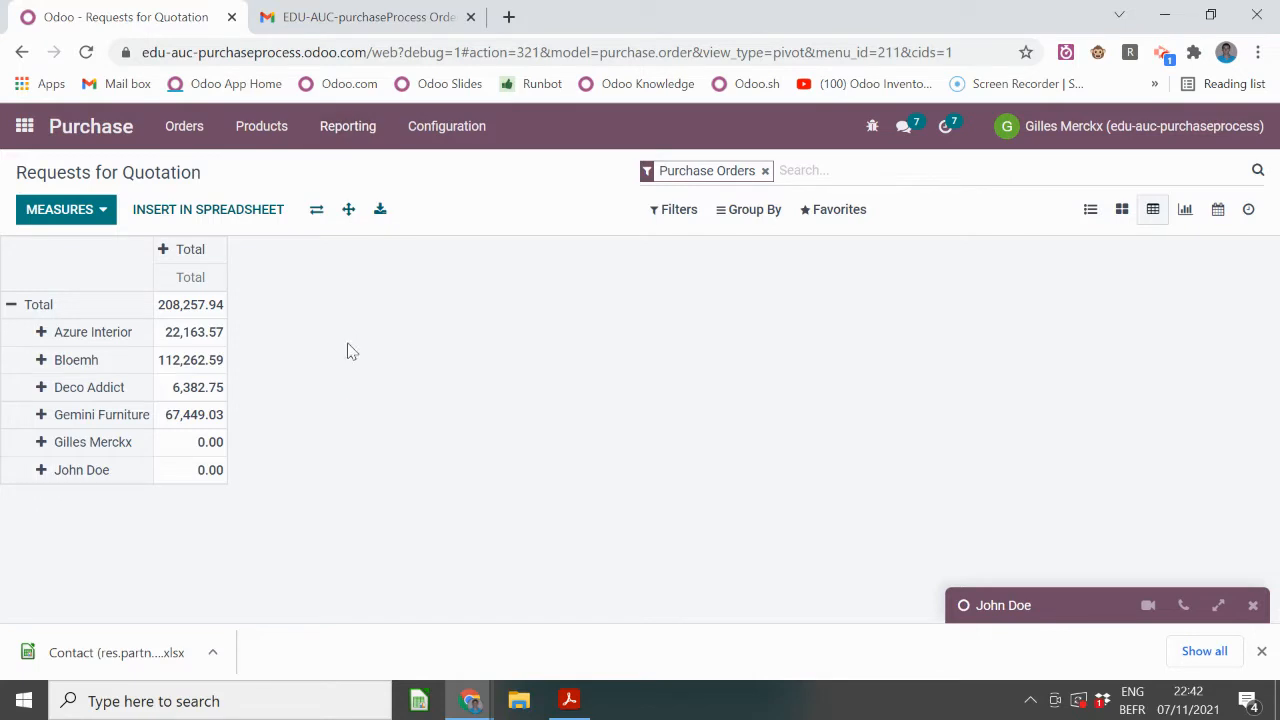
- Insert the vendor pivot into a new spreadsheet and add a Category header in C2
{"action": "left_click", "coordinate": [236, 217]}
{"action": "left_click", "coordinate": [216, 268]}
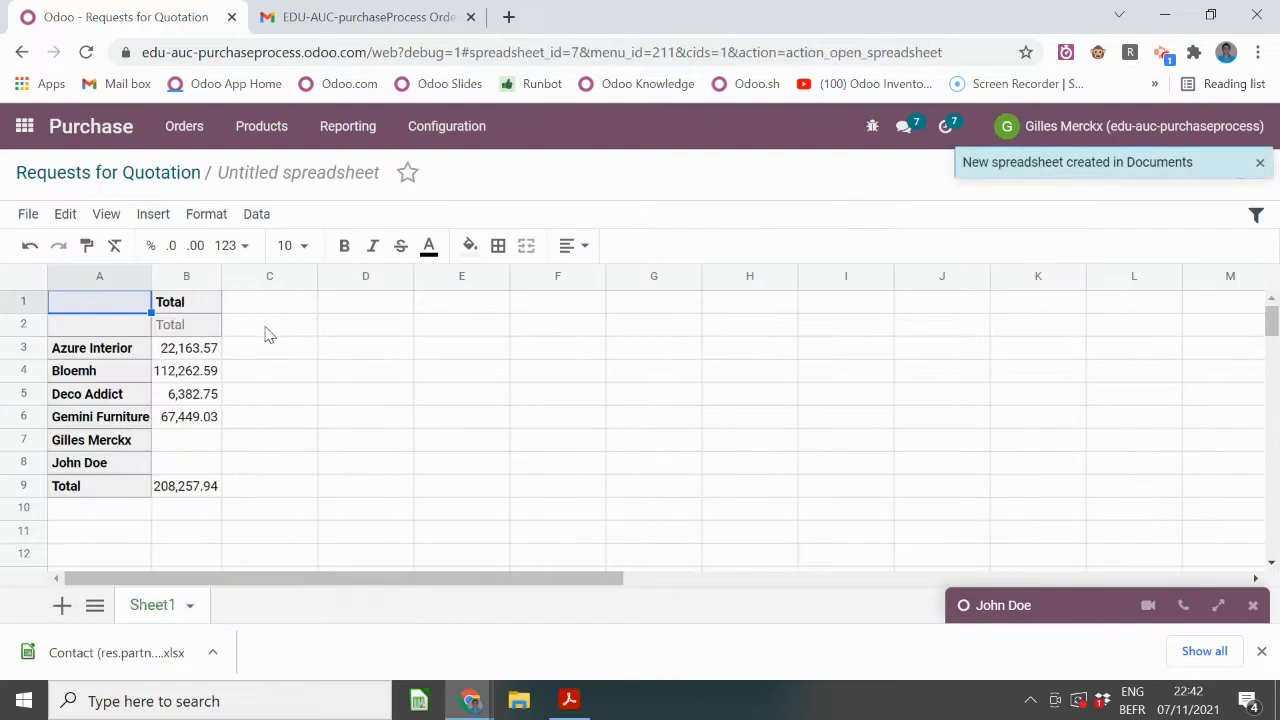
{"action": "left_click", "coordinate": [268, 328]}
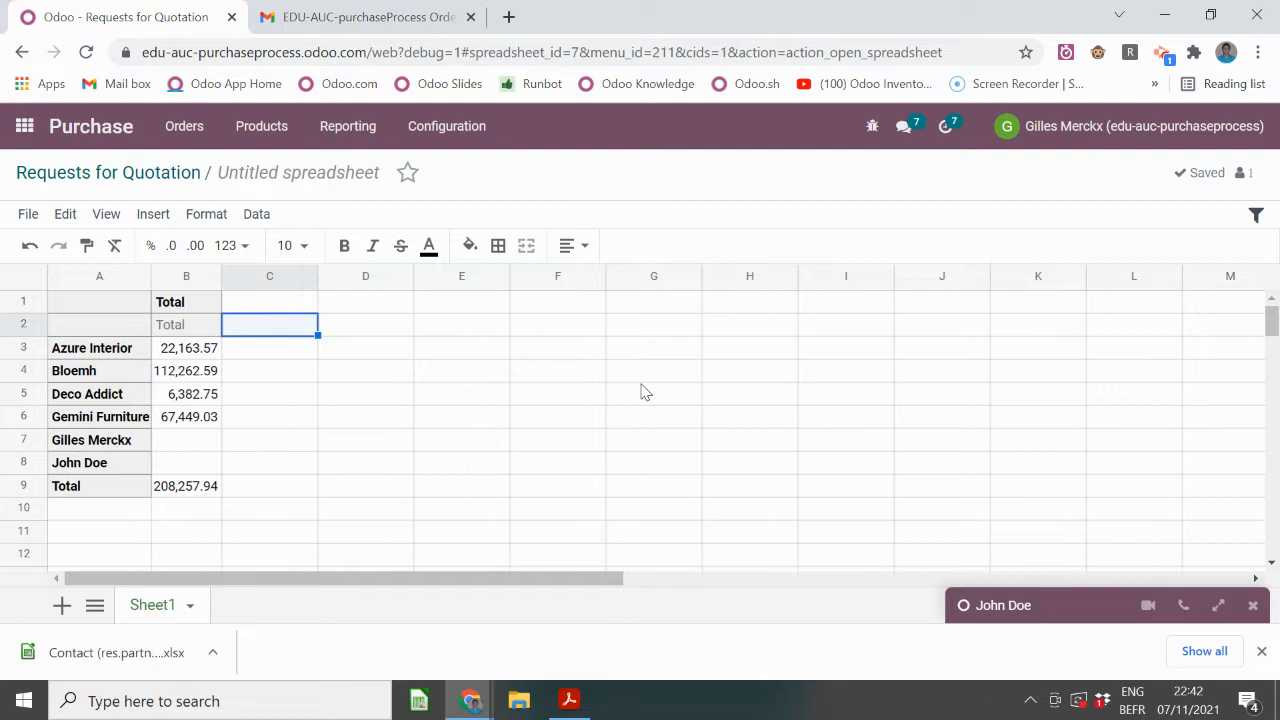
{"action": "type", "text": "Category"}
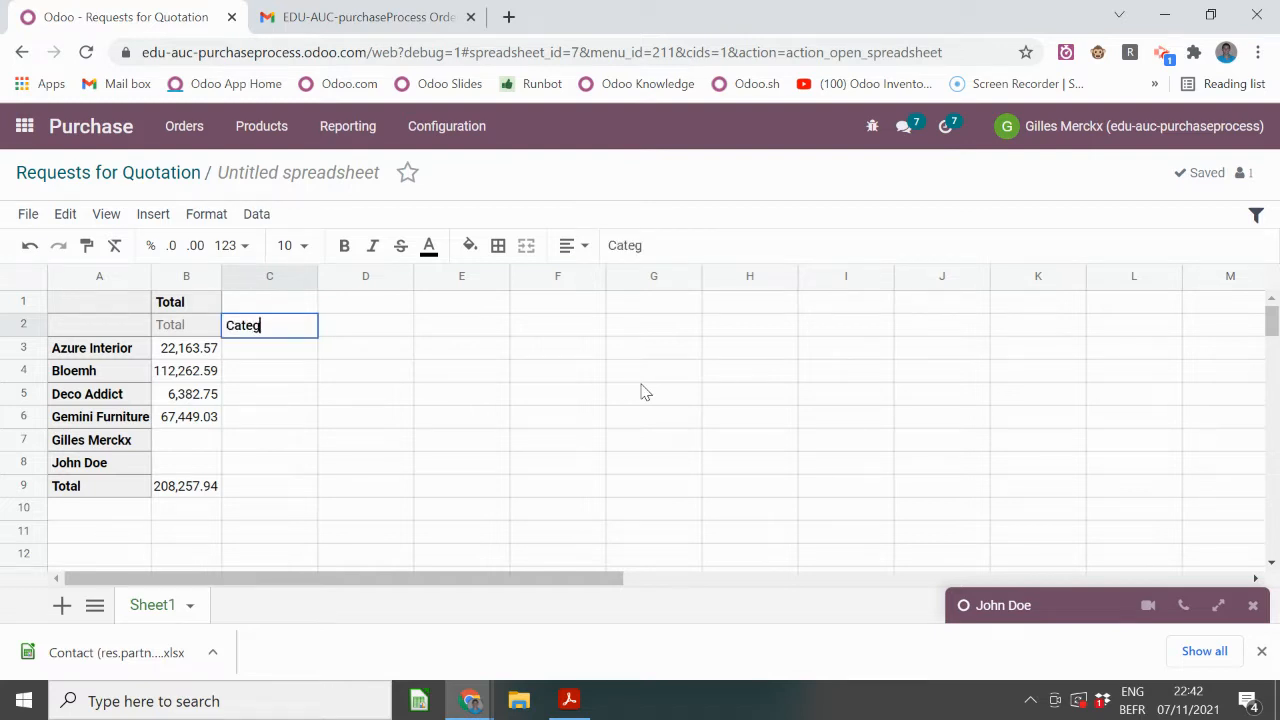
{"action": "key", "text": "Return"}
- Grade the vendors A, A, B, B, B, C down column C, leaving the Total row blank
{"action": "type", "text": "A"}
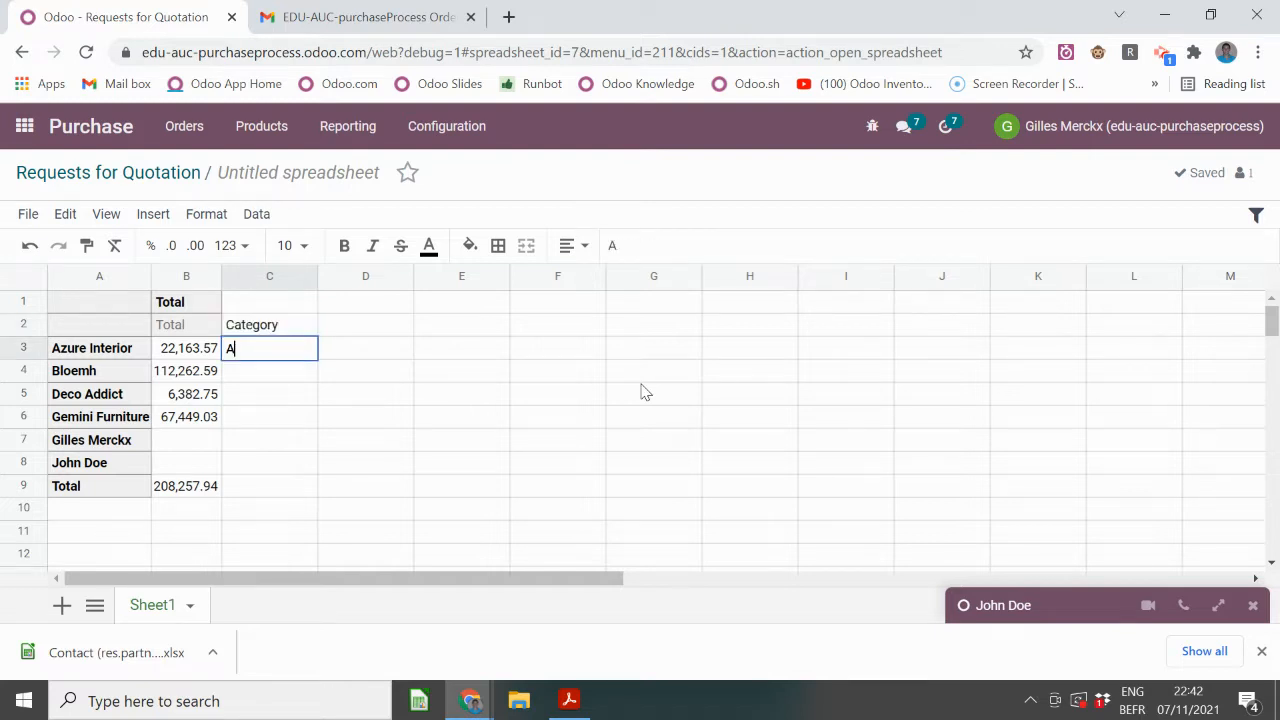
{"action": "key", "text": "Return"}
{"action": "type", "text": "A"}
{"action": "key", "text": "Return"}
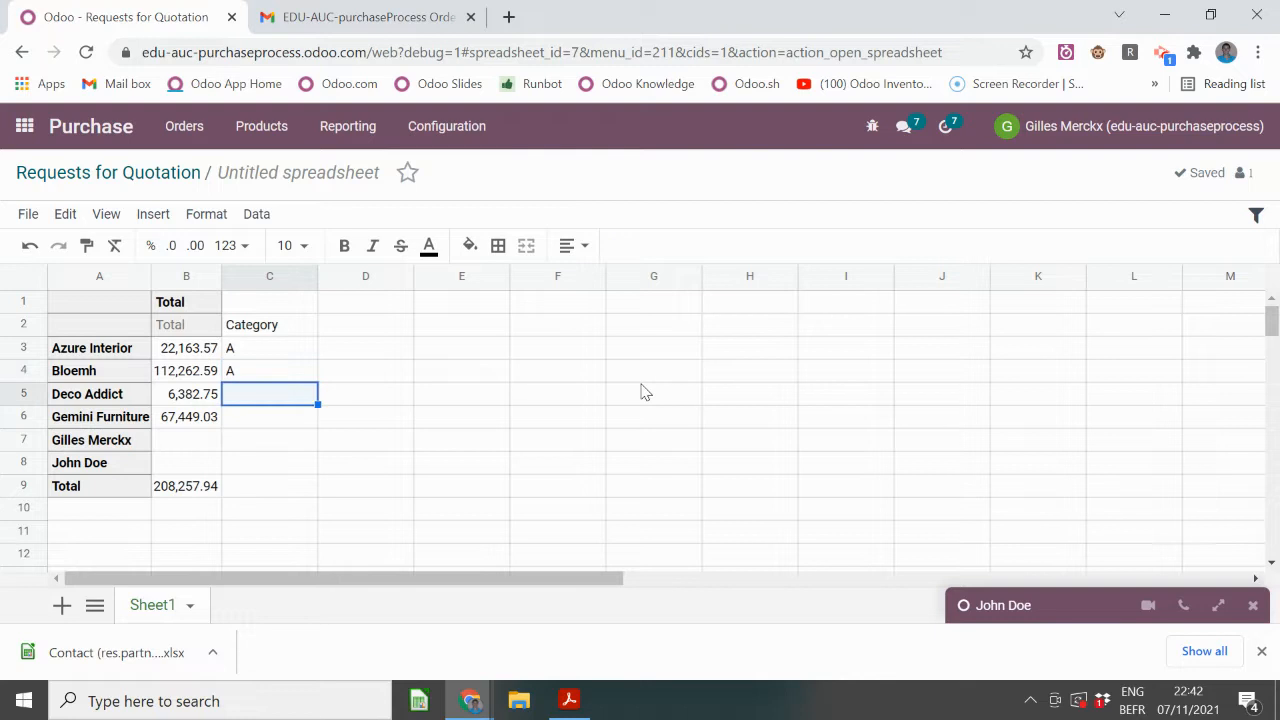
{"action": "type", "text": "B"}
{"action": "key", "text": "Return"}
{"action": "type", "text": "B"}
{"action": "key", "text": "Return"}
{"action": "type", "text": "B"}
{"action": "key", "text": "Return"}
{"action": "type", "text": "C"}
{"action": "key", "text": "Return"}
{"action": "type", "text": "C"}
{"action": "key", "text": "Tab"}
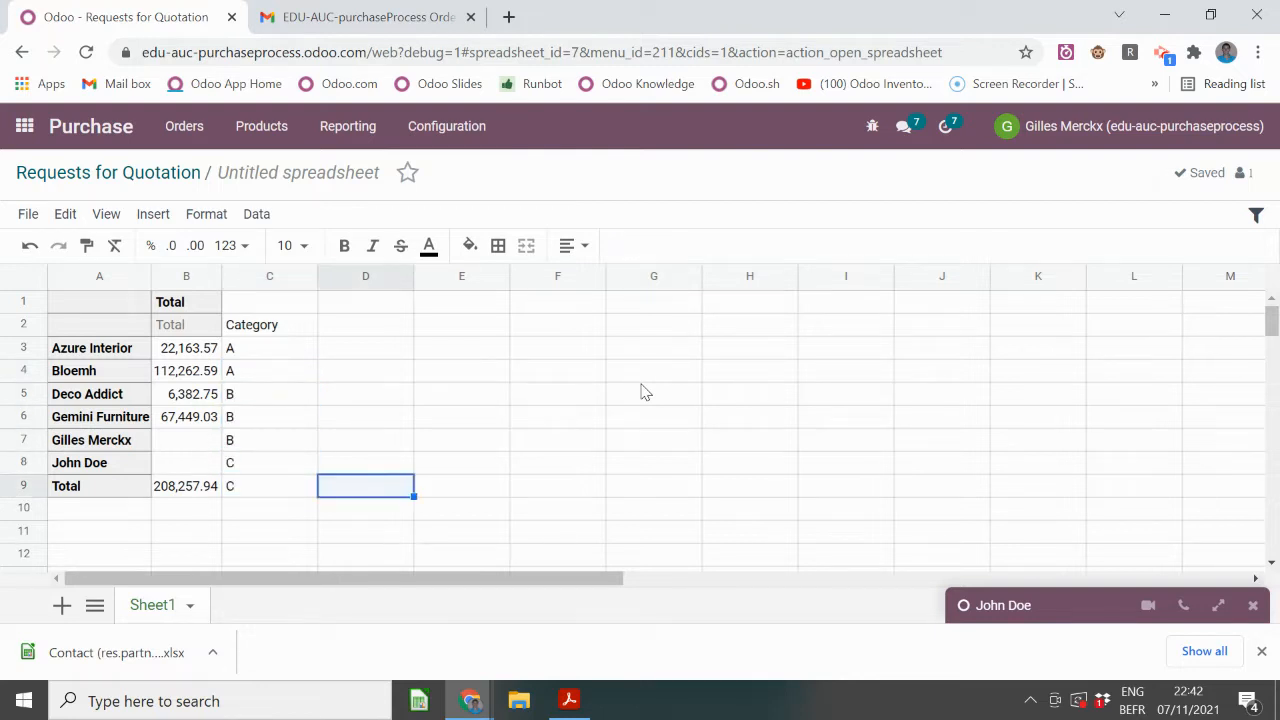
{"action": "key", "text": "Left"}
{"action": "key", "text": "Delete"}
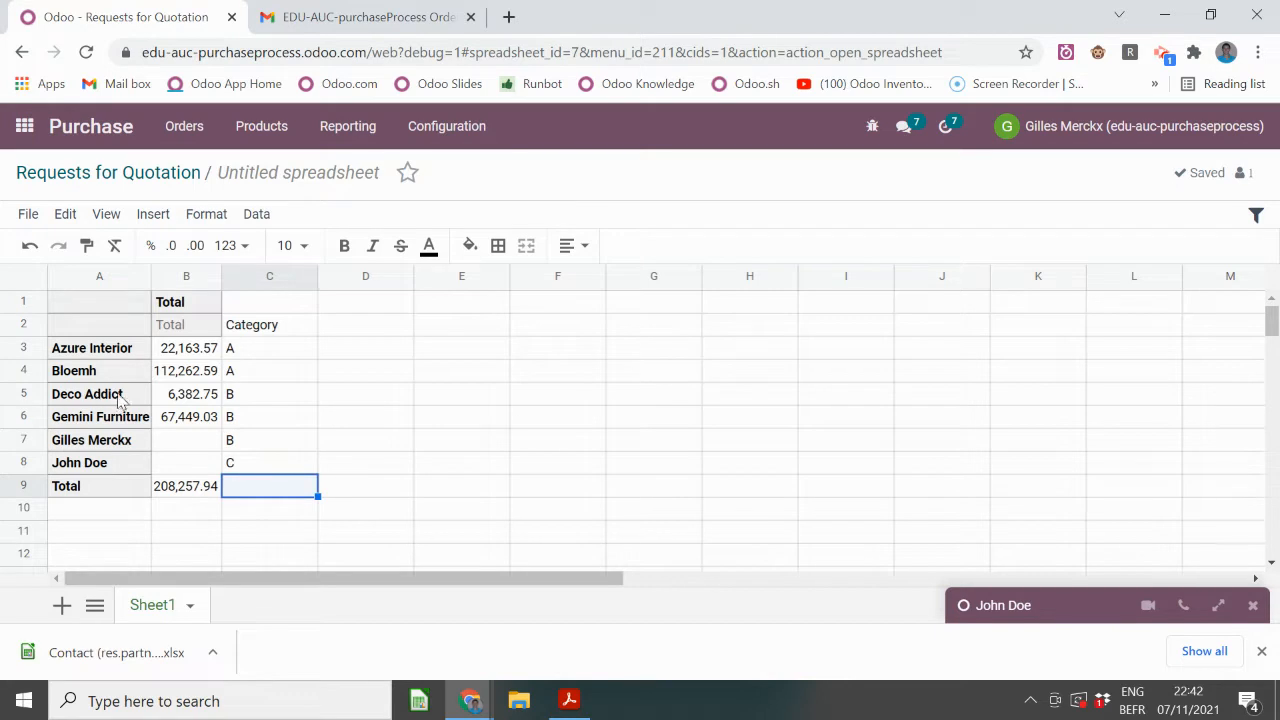
{"action": "left_click", "coordinate": [265, 399]}
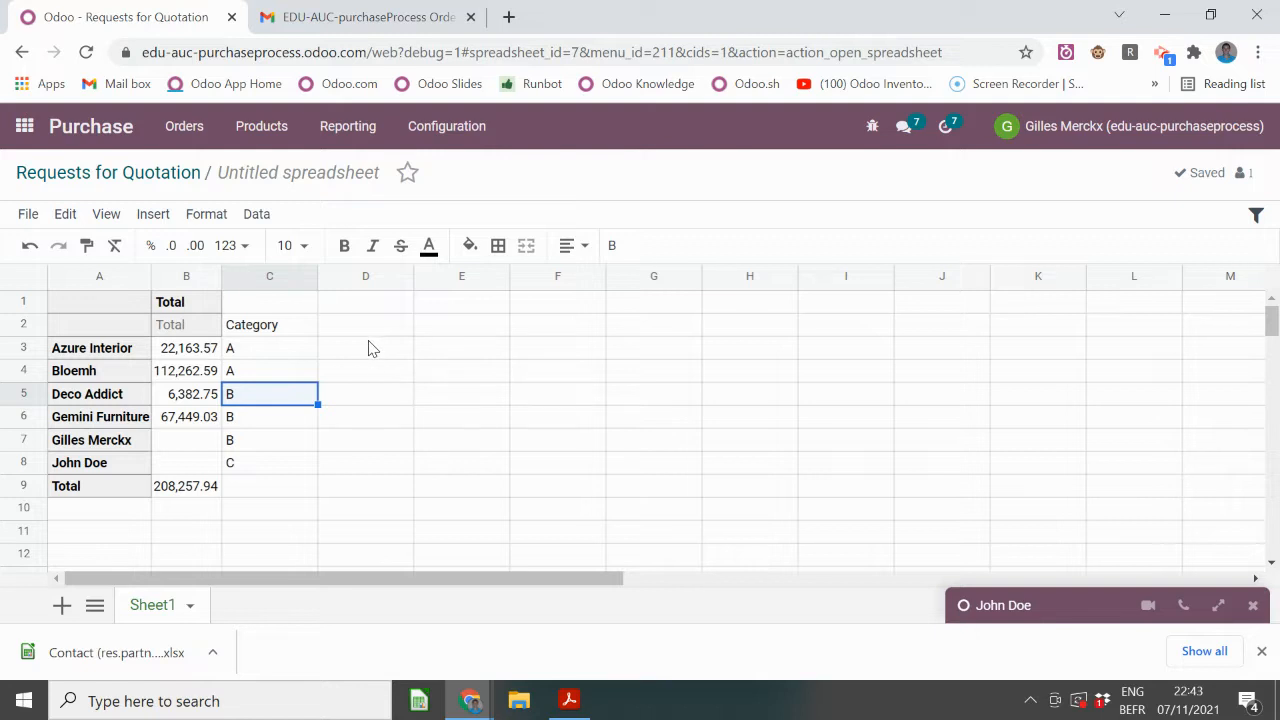
{"action": "left_click", "coordinate": [60, 128]}
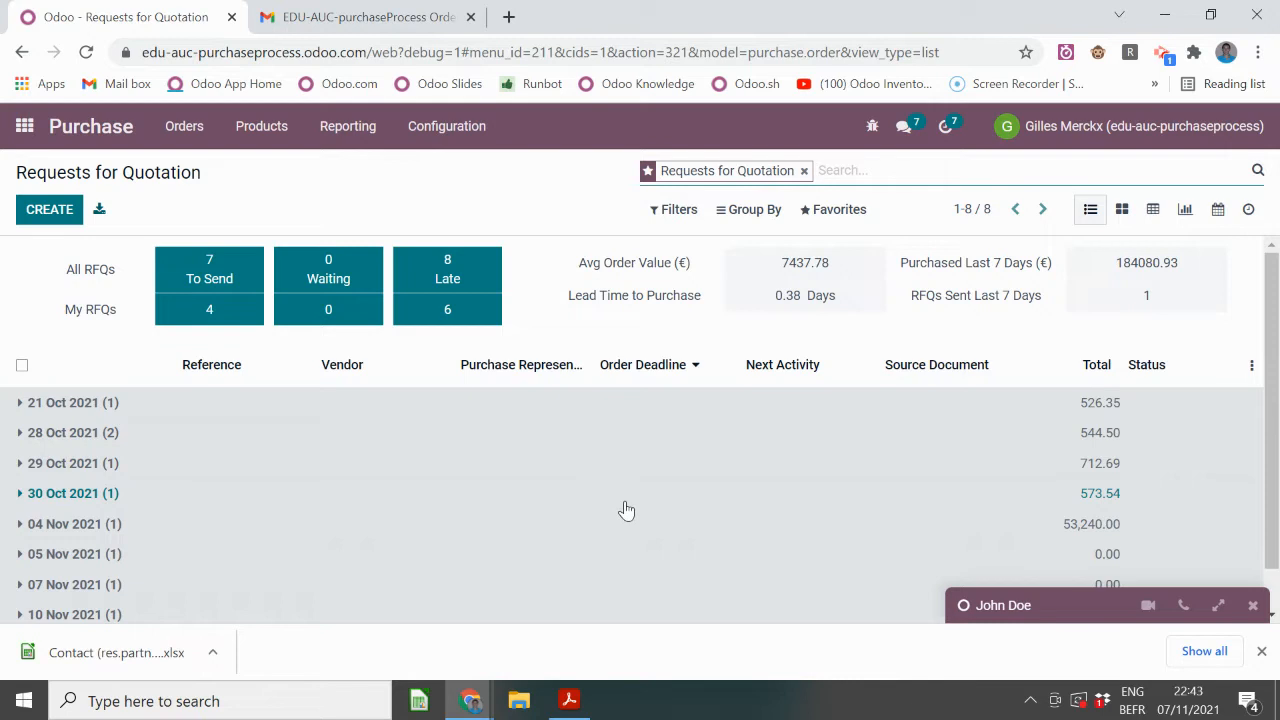
- Switch to the presentation in Acrobat Reader and advance to the Summary slide
{"action": "key", "text": "alt+Tab"}
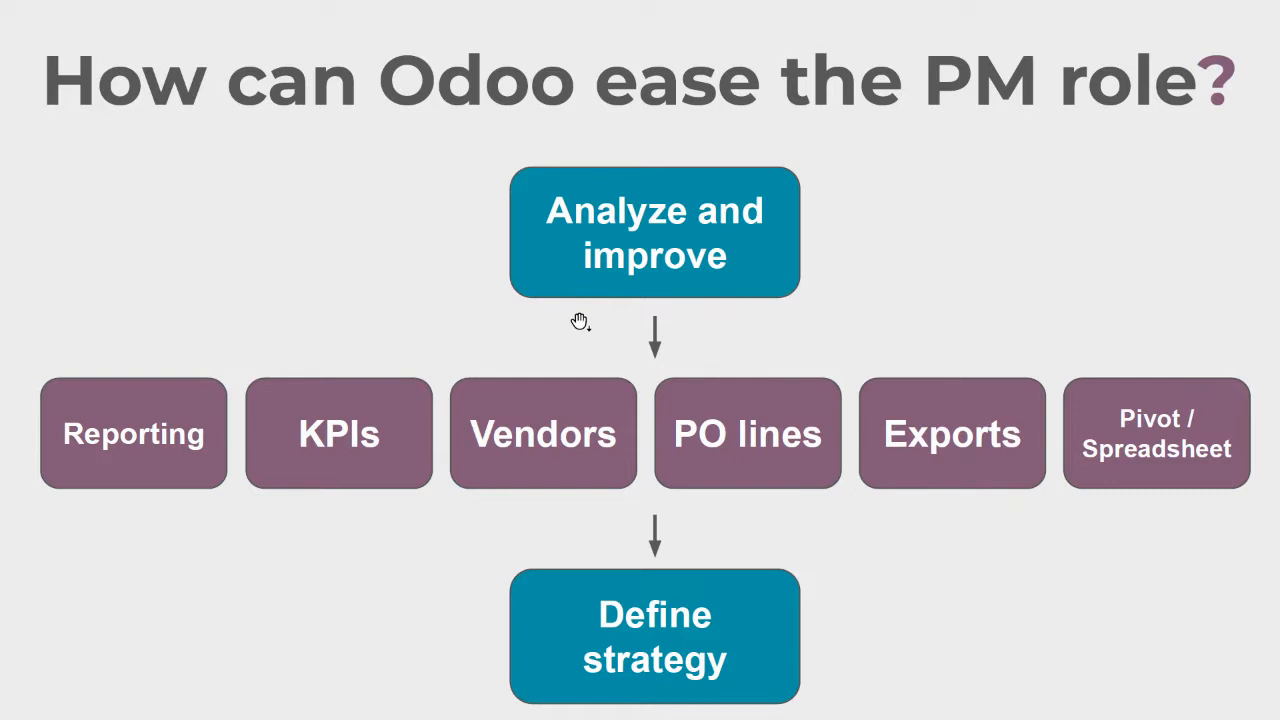
{"action": "left_click", "coordinate": [580, 321]}
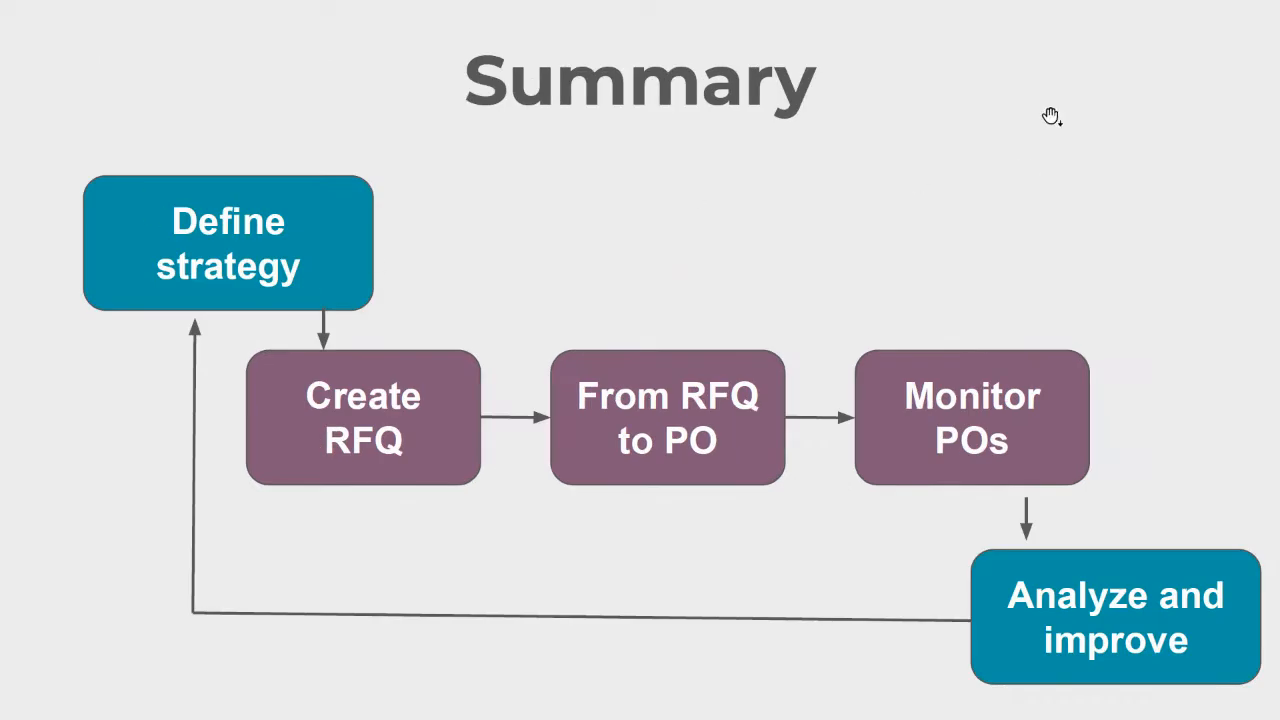